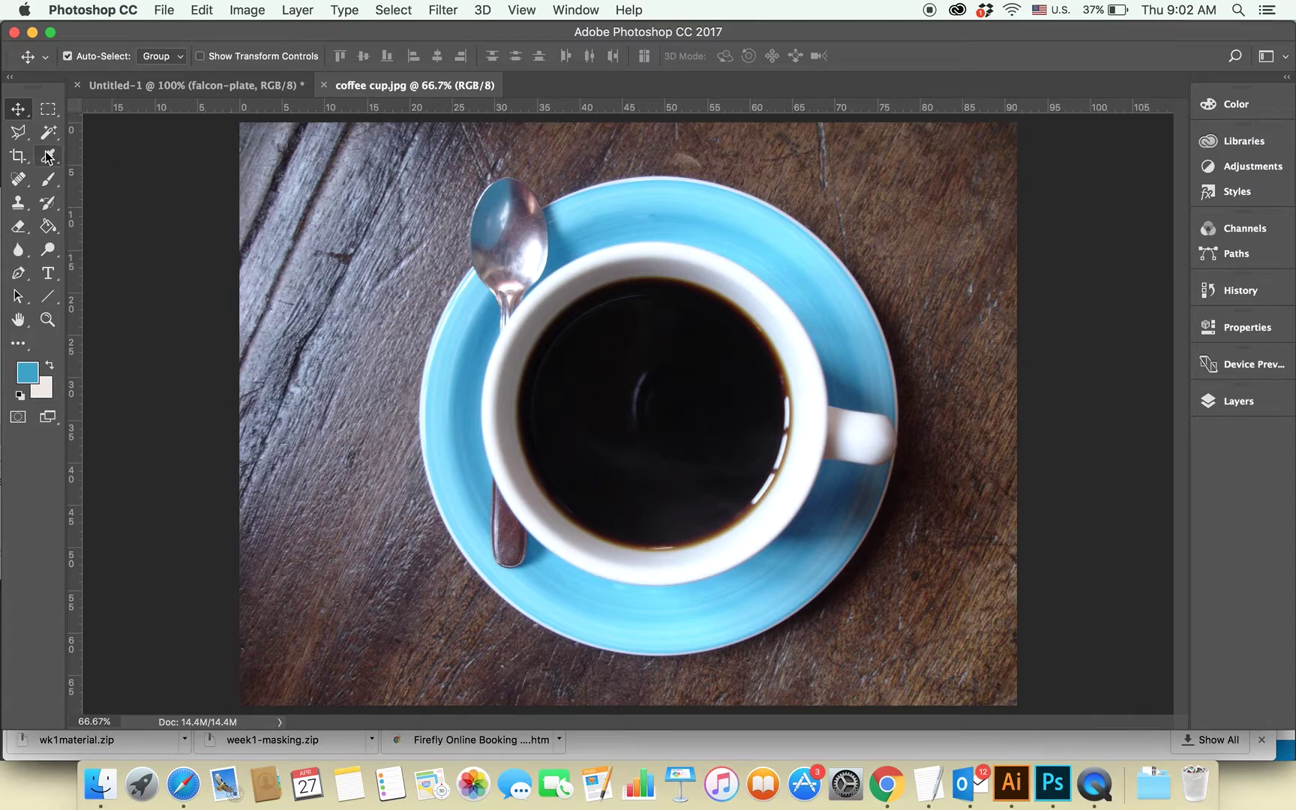
Step: Draw an elliptical marquee circle around the blue saucer and cup, fitting its size and position
left_click(50, 110)
right_click(50, 111)
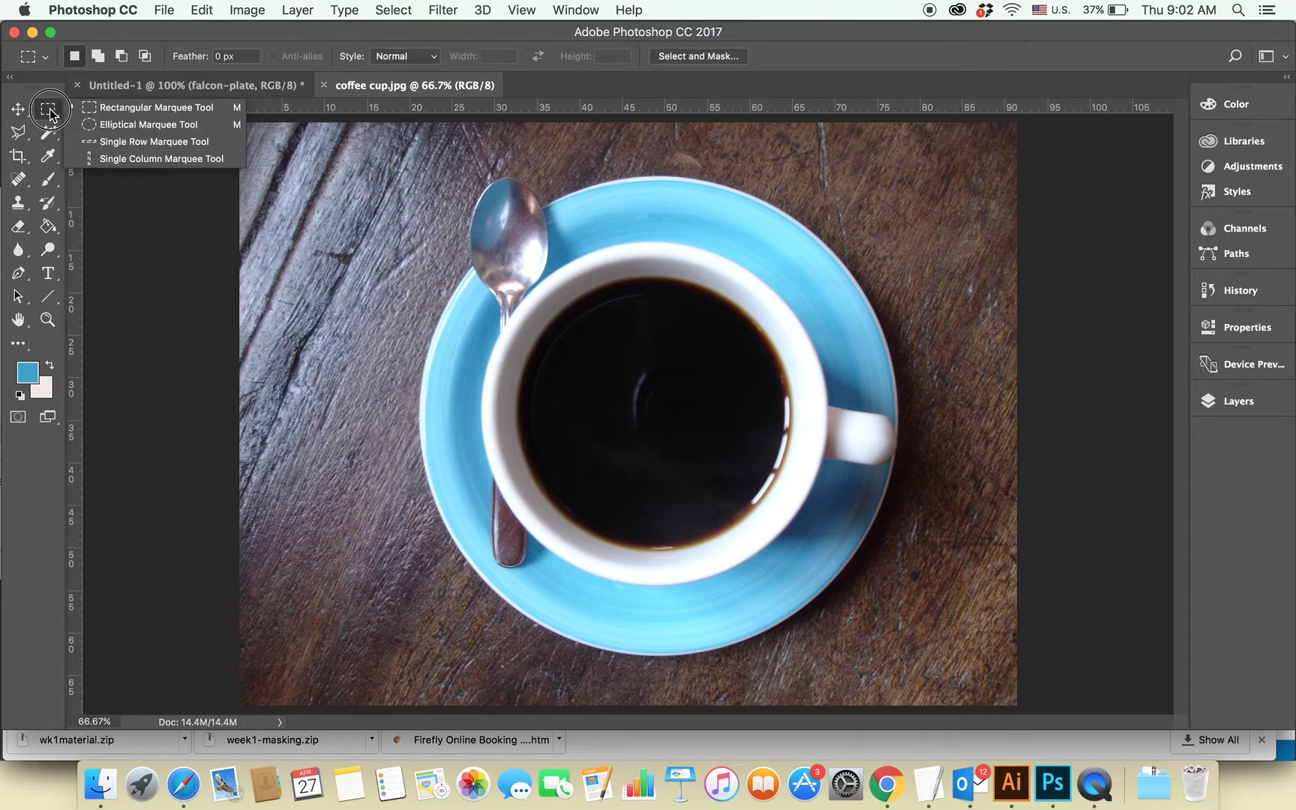
left_click(183, 128)
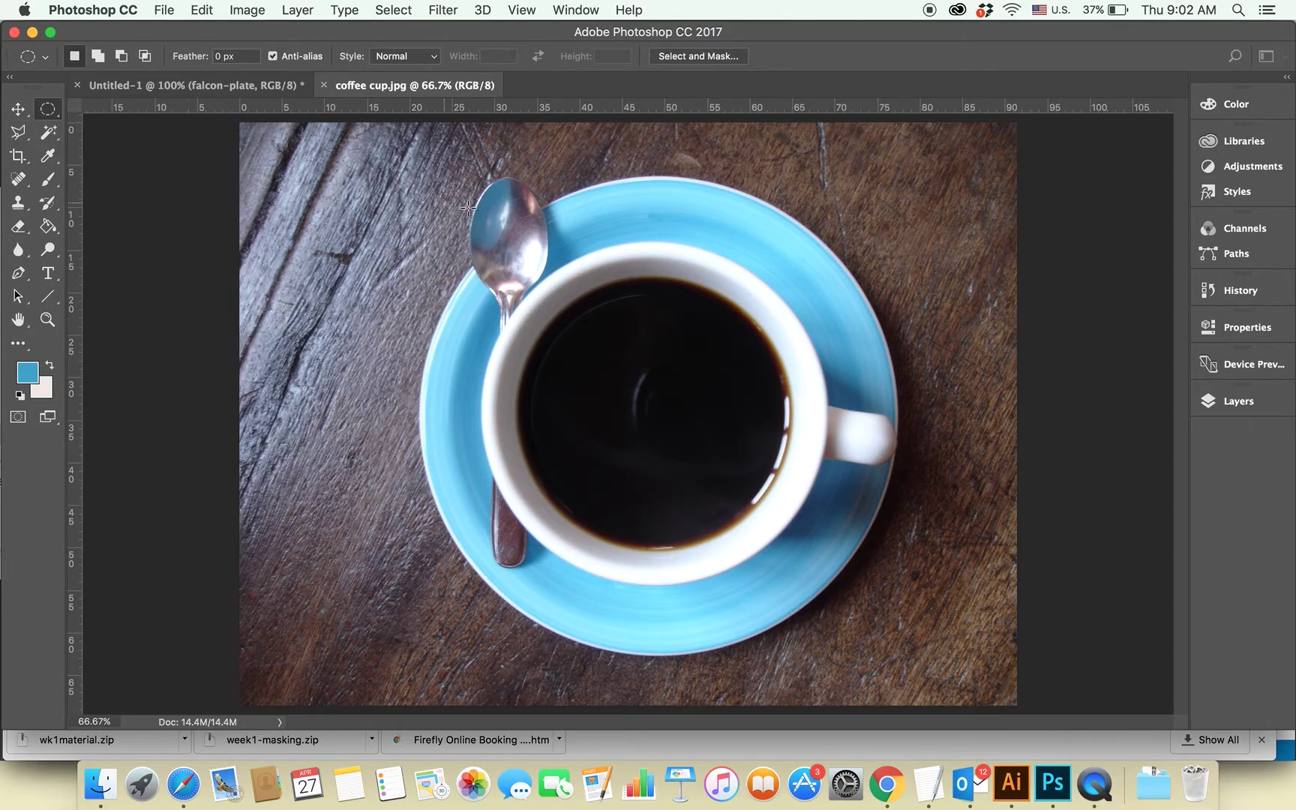
mouse_move(422, 197)
left_mouse_down()
mouse_move(871, 629)
mouse_move(926, 646)
left_mouse_up()
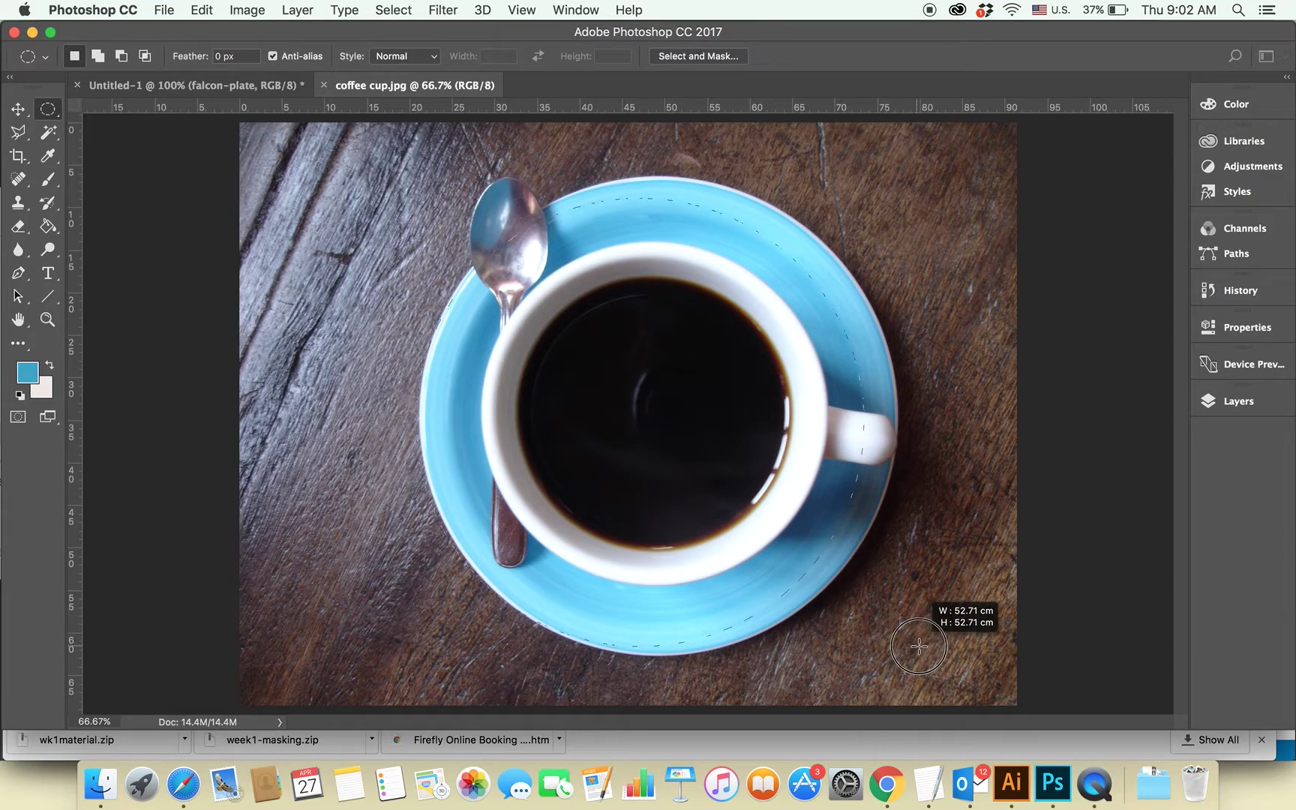
left_click_drag(927, 647, 951, 660)
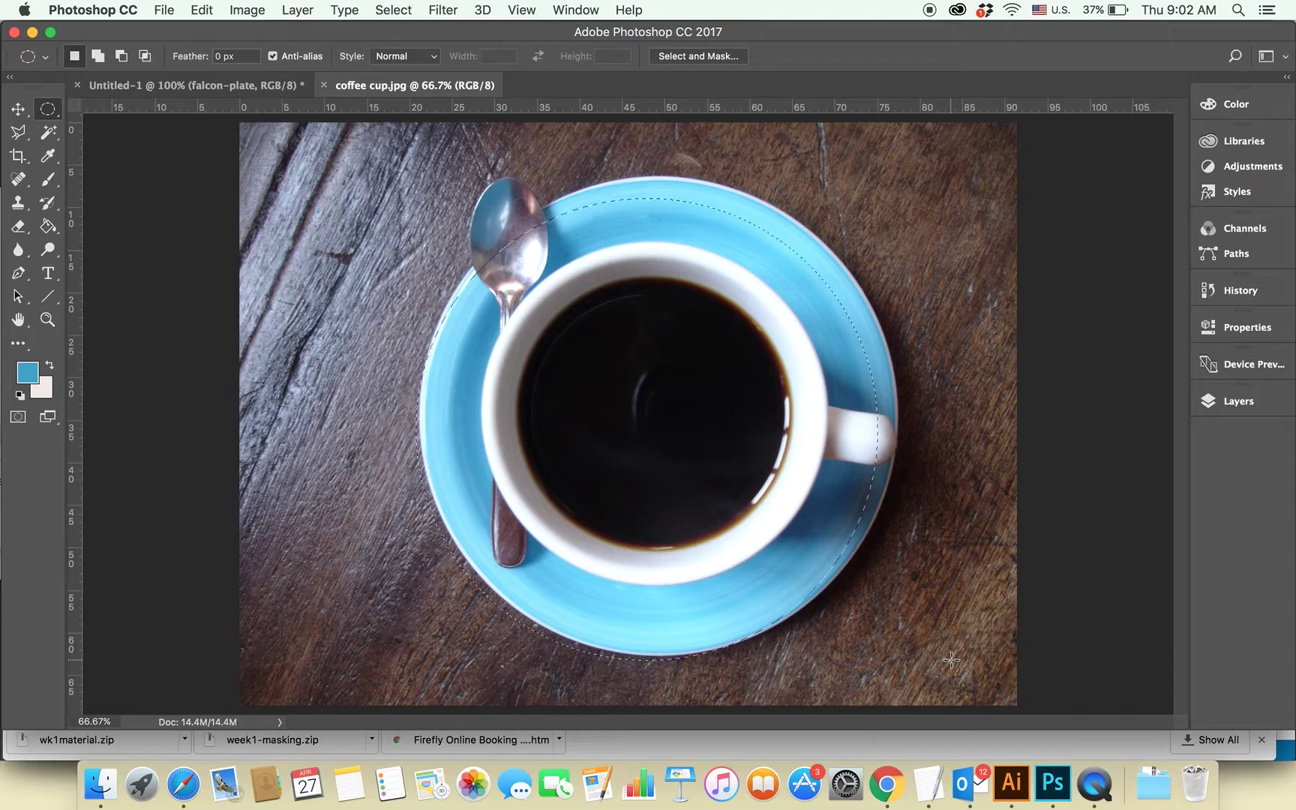
left_click_drag(592, 401, 608, 374)
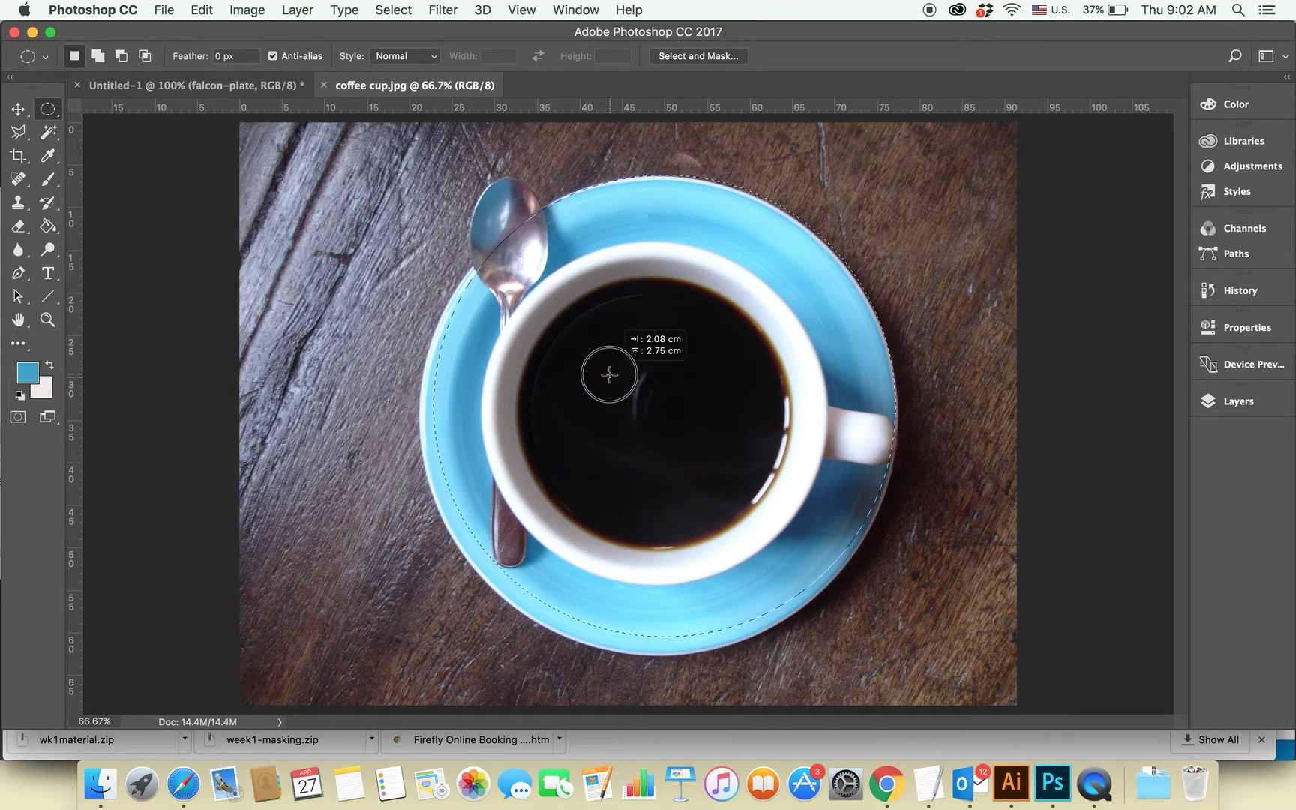
left_click_drag(608, 374, 603, 376)
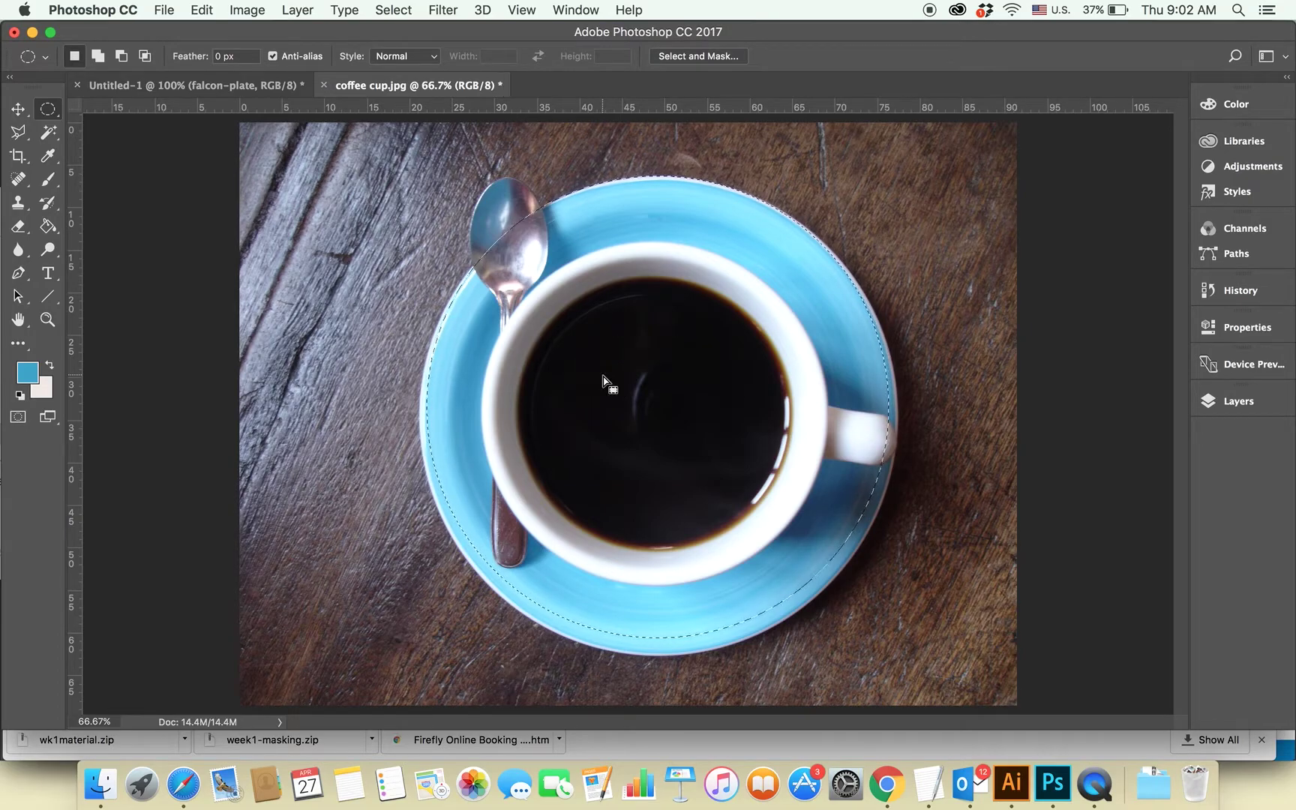
left_click(393, 10)
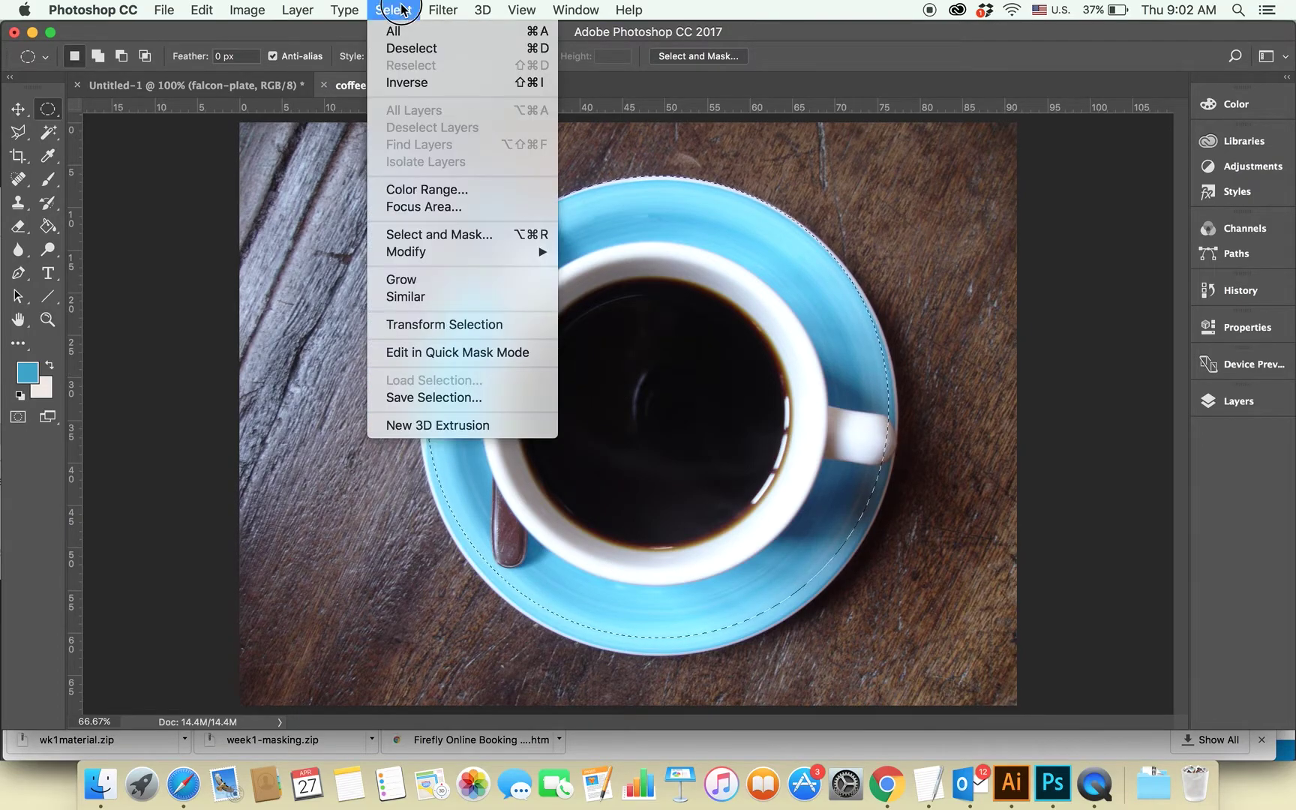
Step: Transform the circular selection, stretching its bottom, left and right sides to match the saucer's rim
left_click(447, 324)
left_click_drag(662, 638, 662, 656)
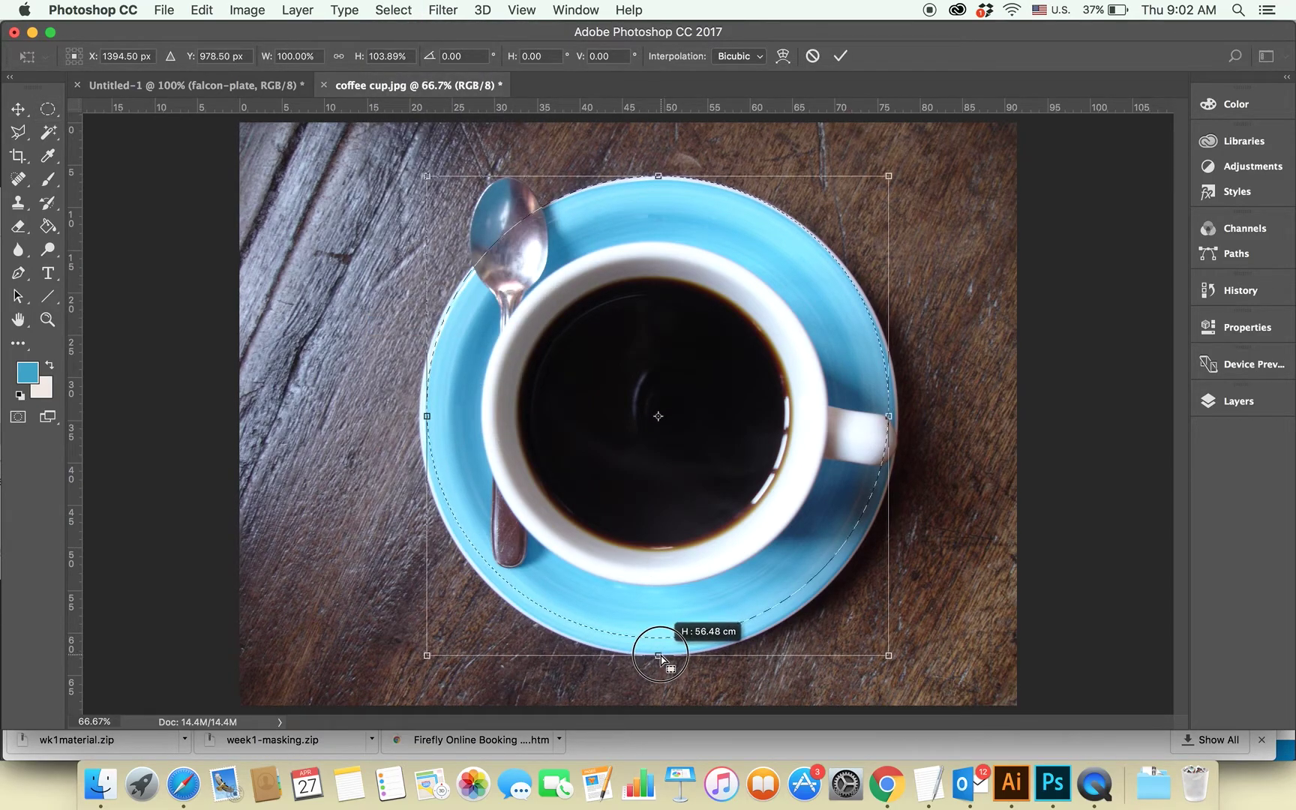
left_click_drag(428, 419, 418, 422)
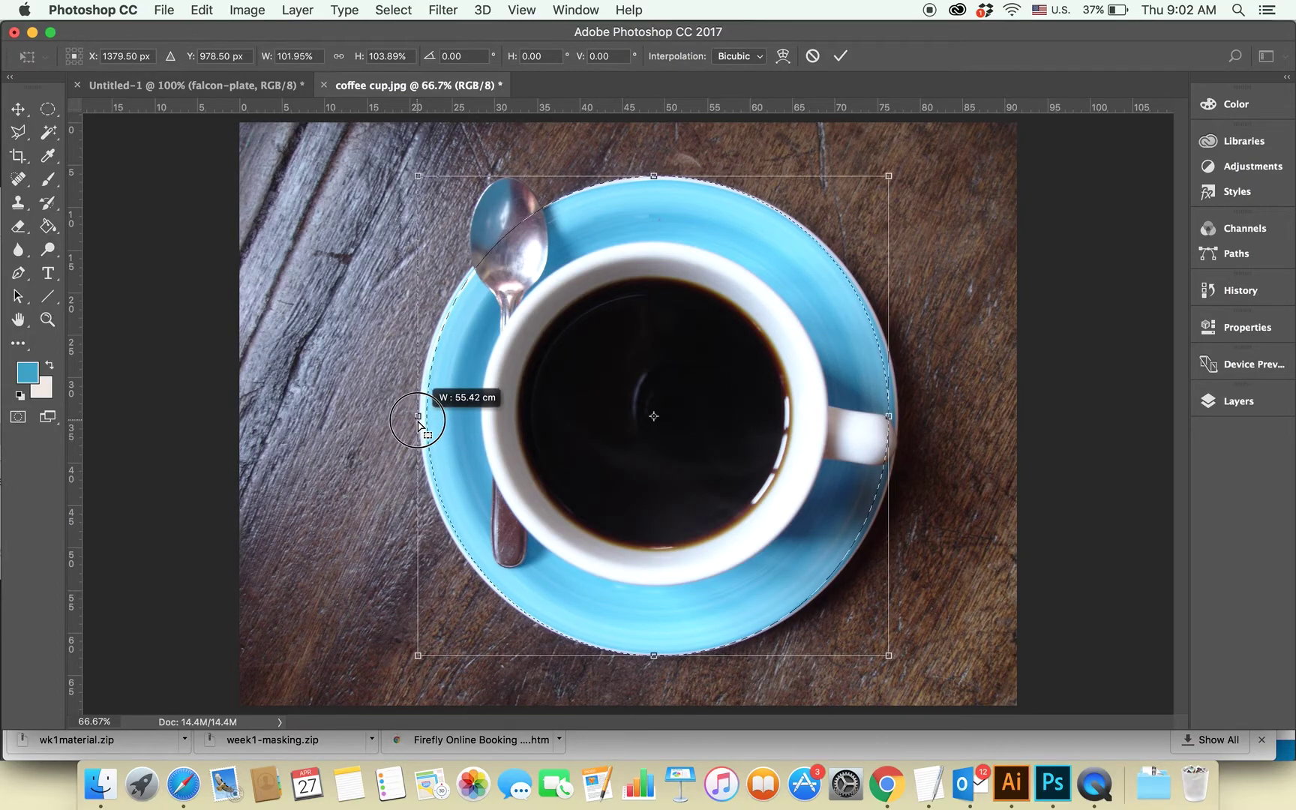
left_click_drag(419, 422, 419, 422)
left_click_drag(893, 420, 902, 424)
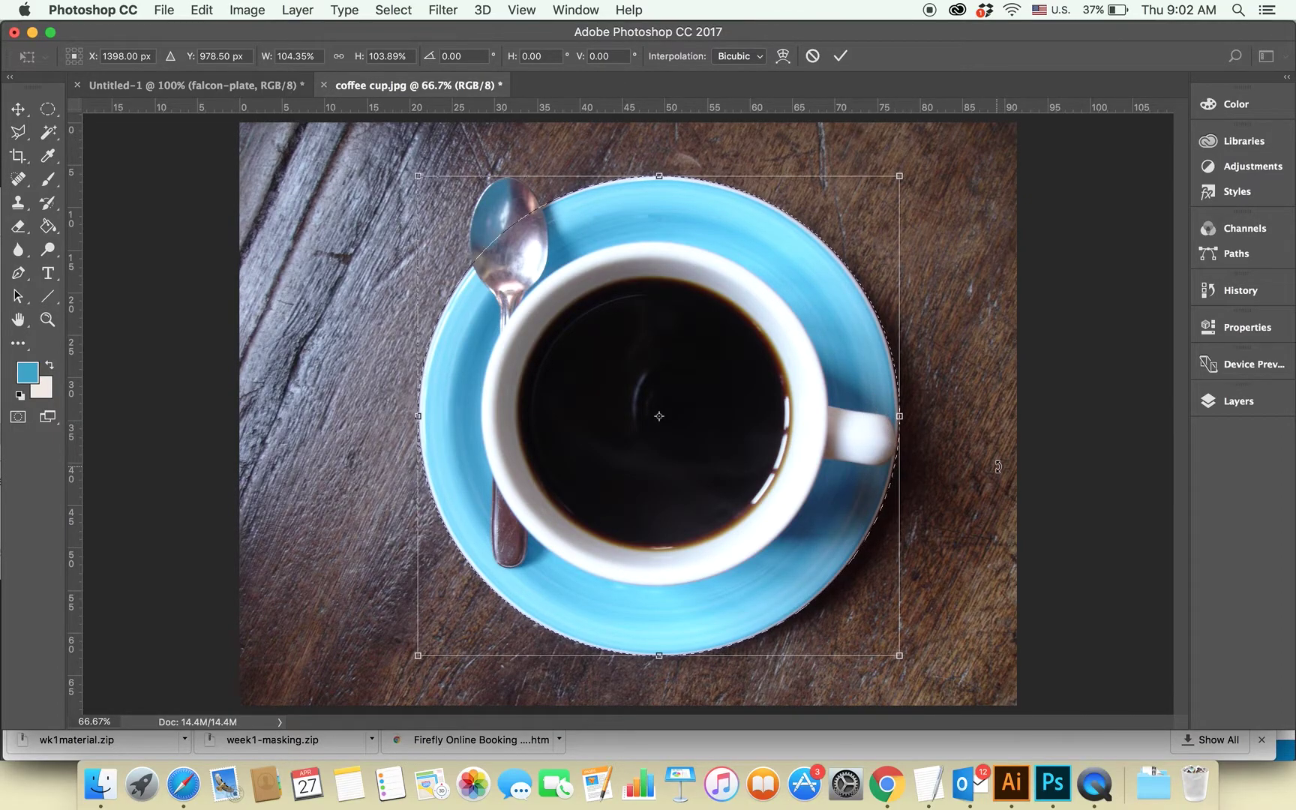
left_click_drag(903, 416, 898, 422)
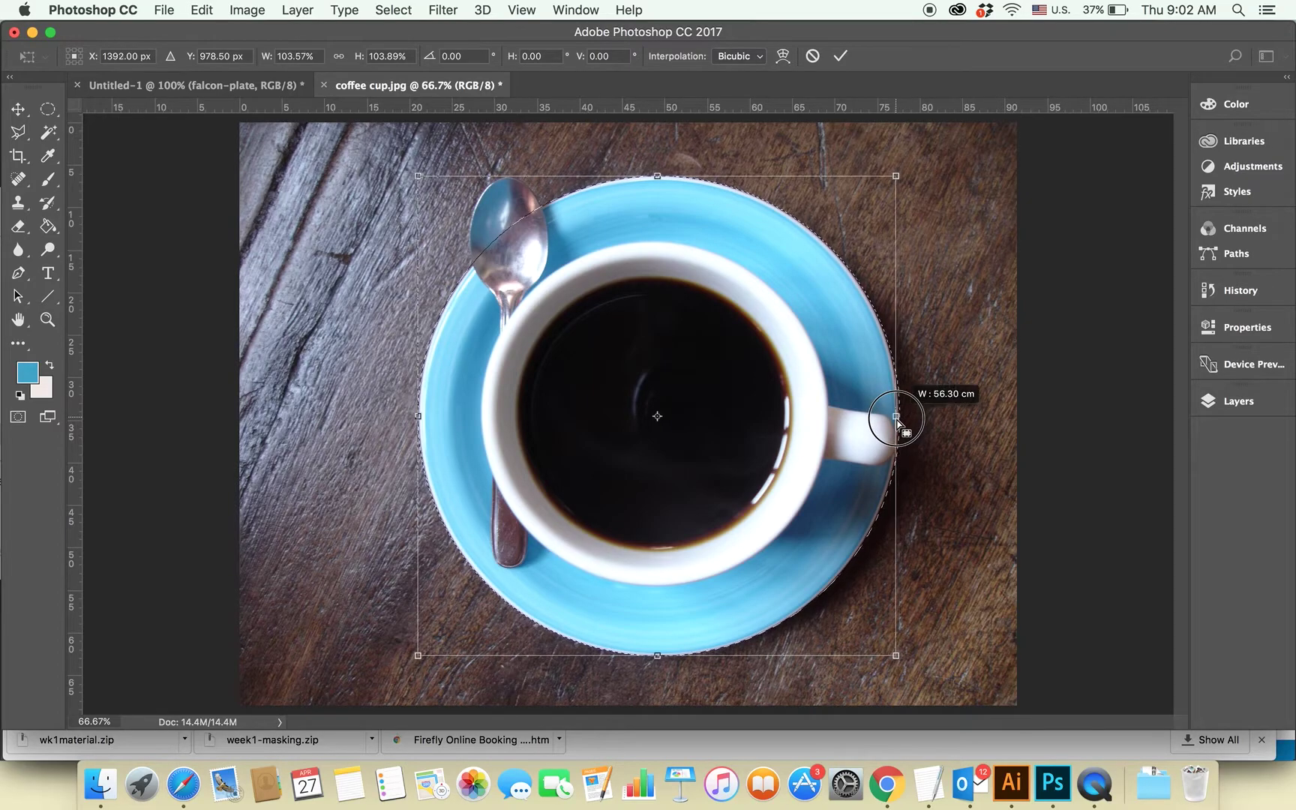
left_click_drag(898, 420, 900, 419)
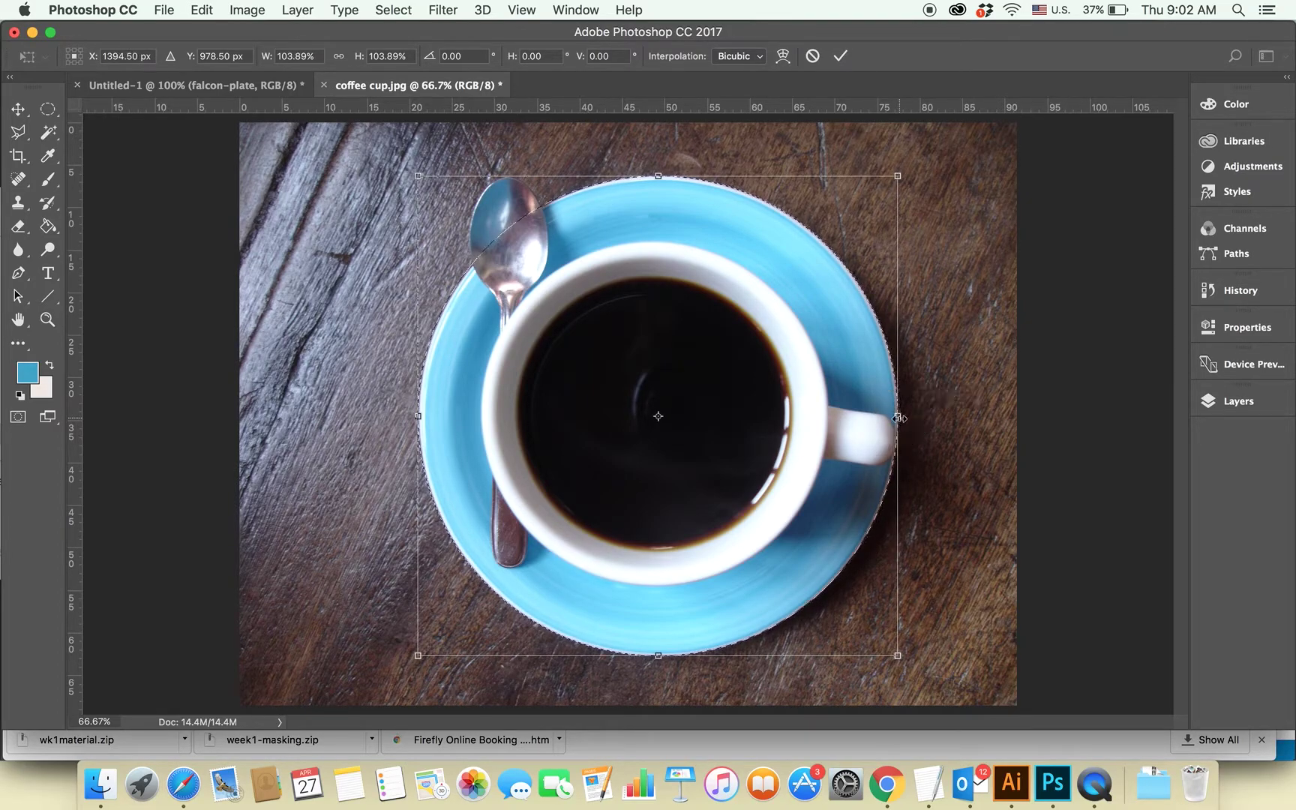
left_click(838, 58)
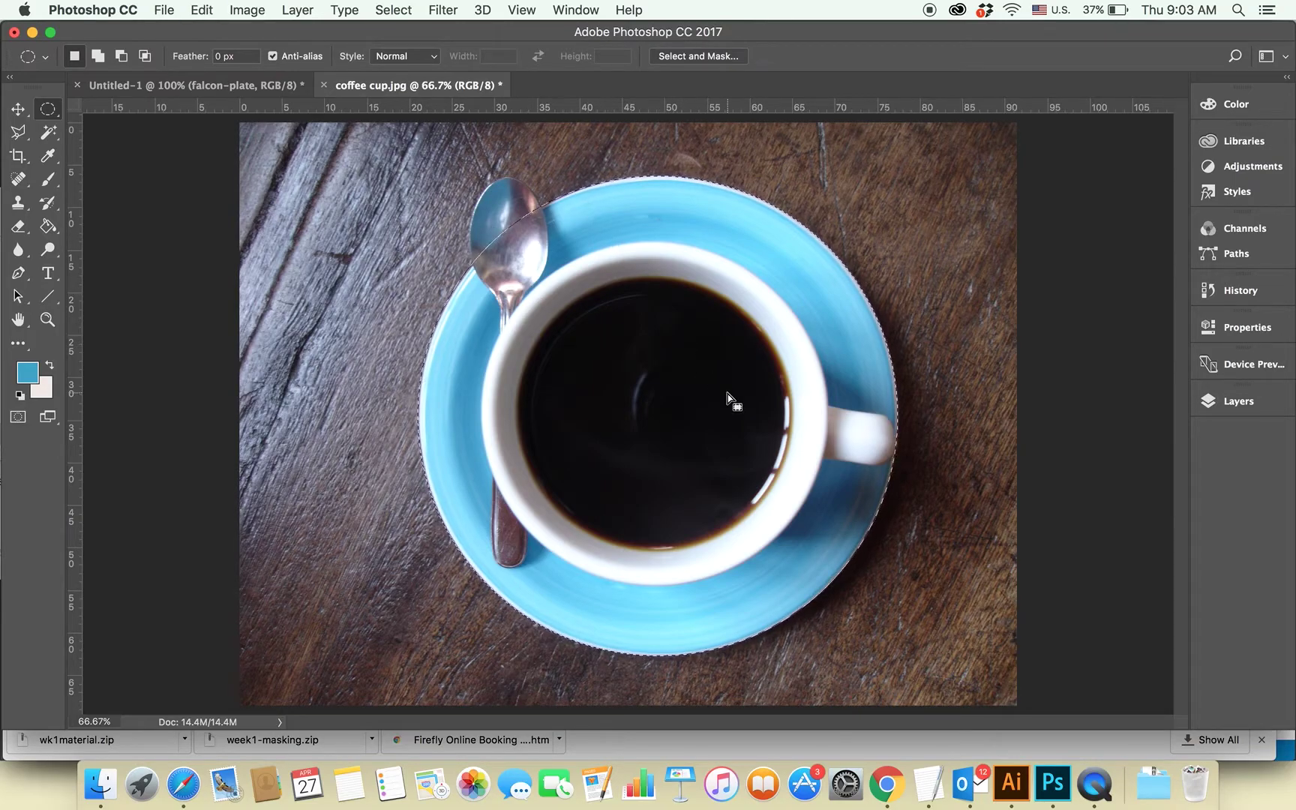
Step: Paste the coffee cup into Untitled-1 and shrink it to sit beside the plate
left_click(213, 84)
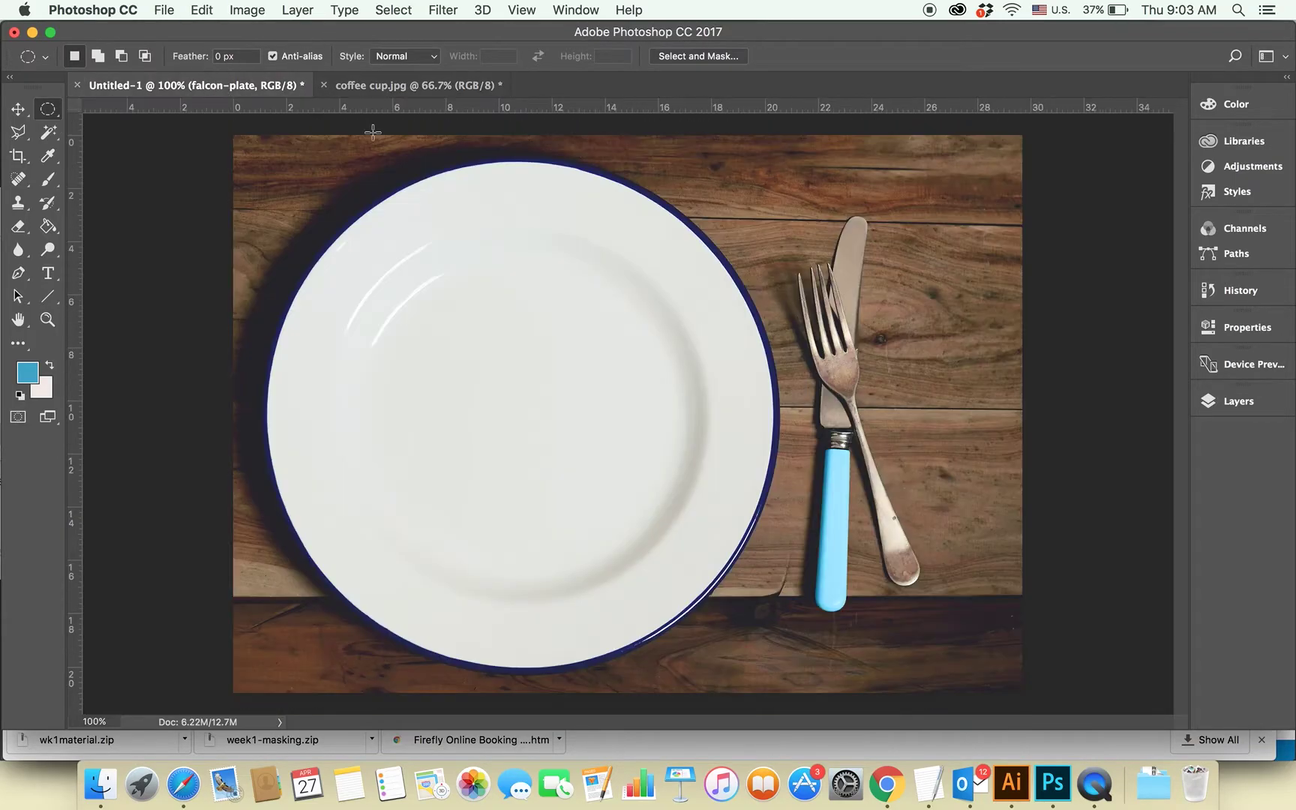
key("super+v")
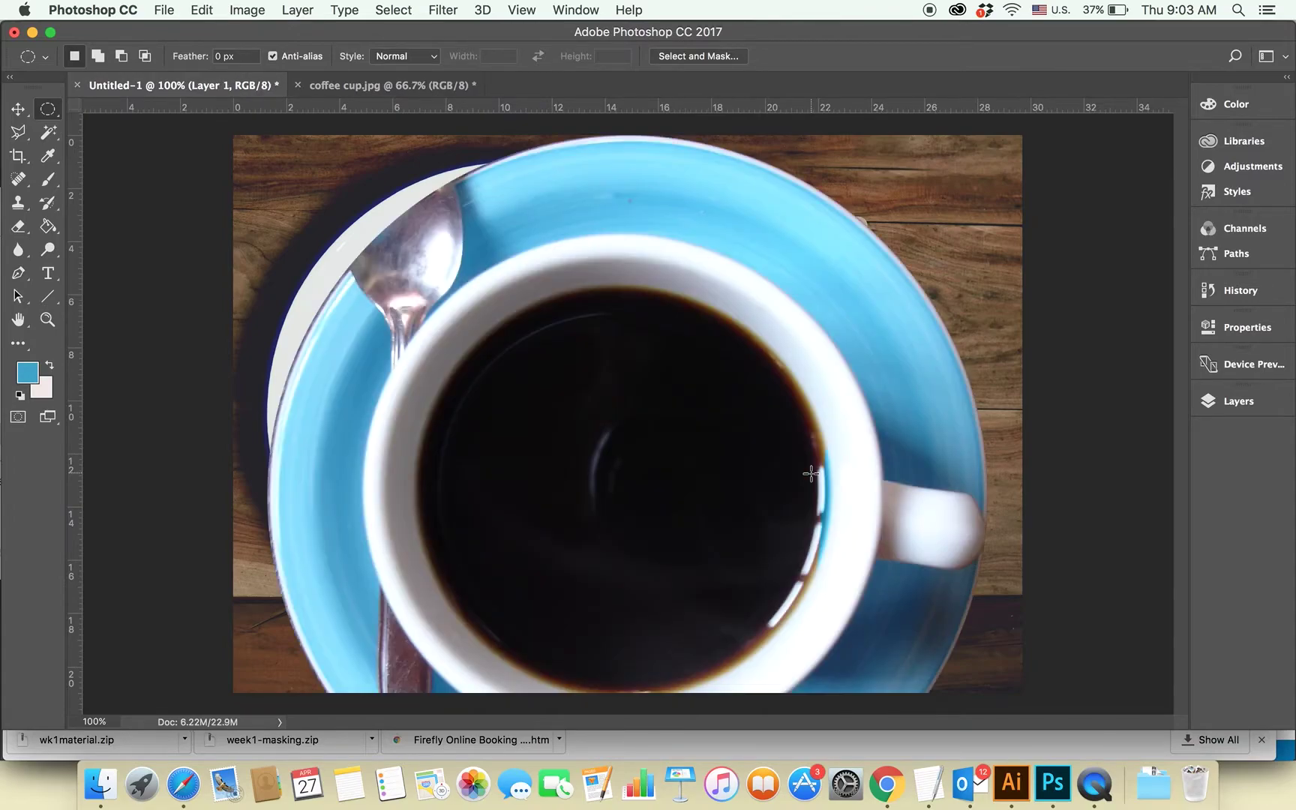
key("super+t")
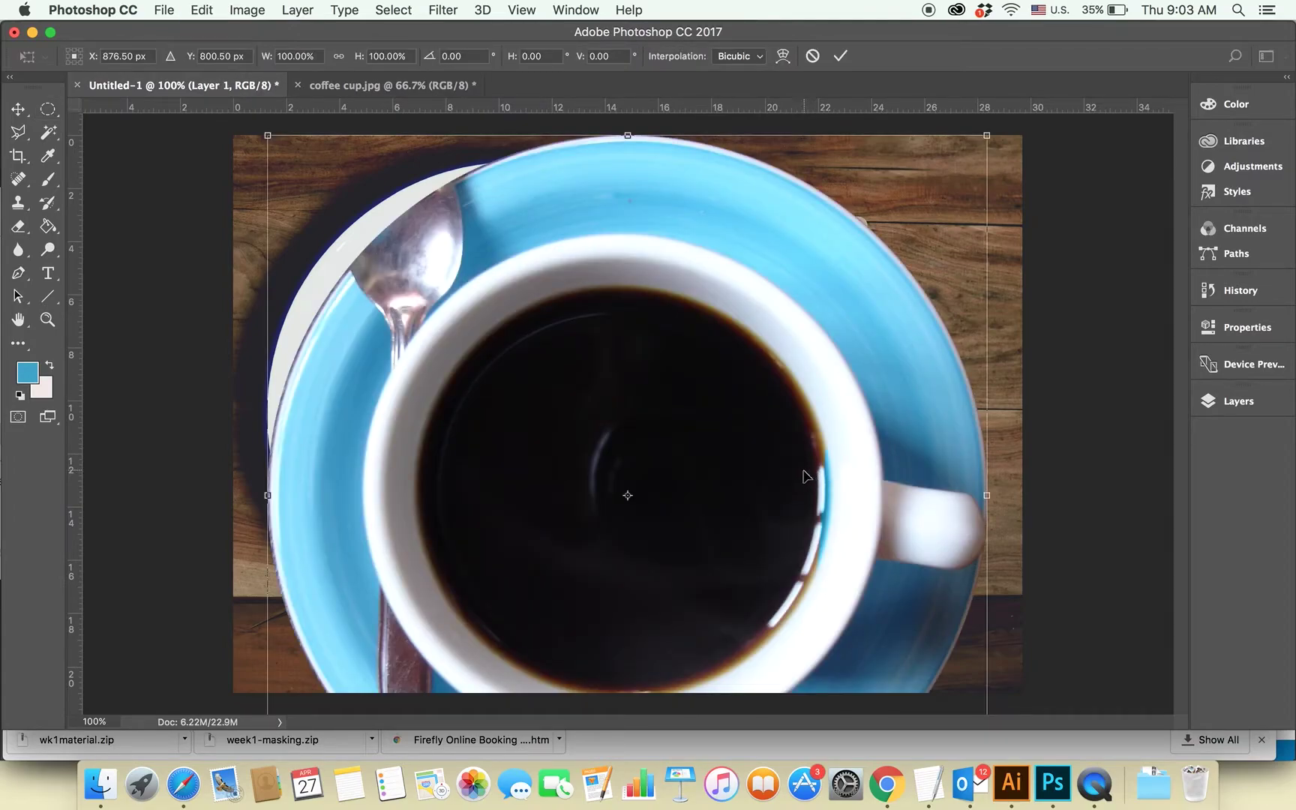
left_click_drag(268, 134, 649, 510)
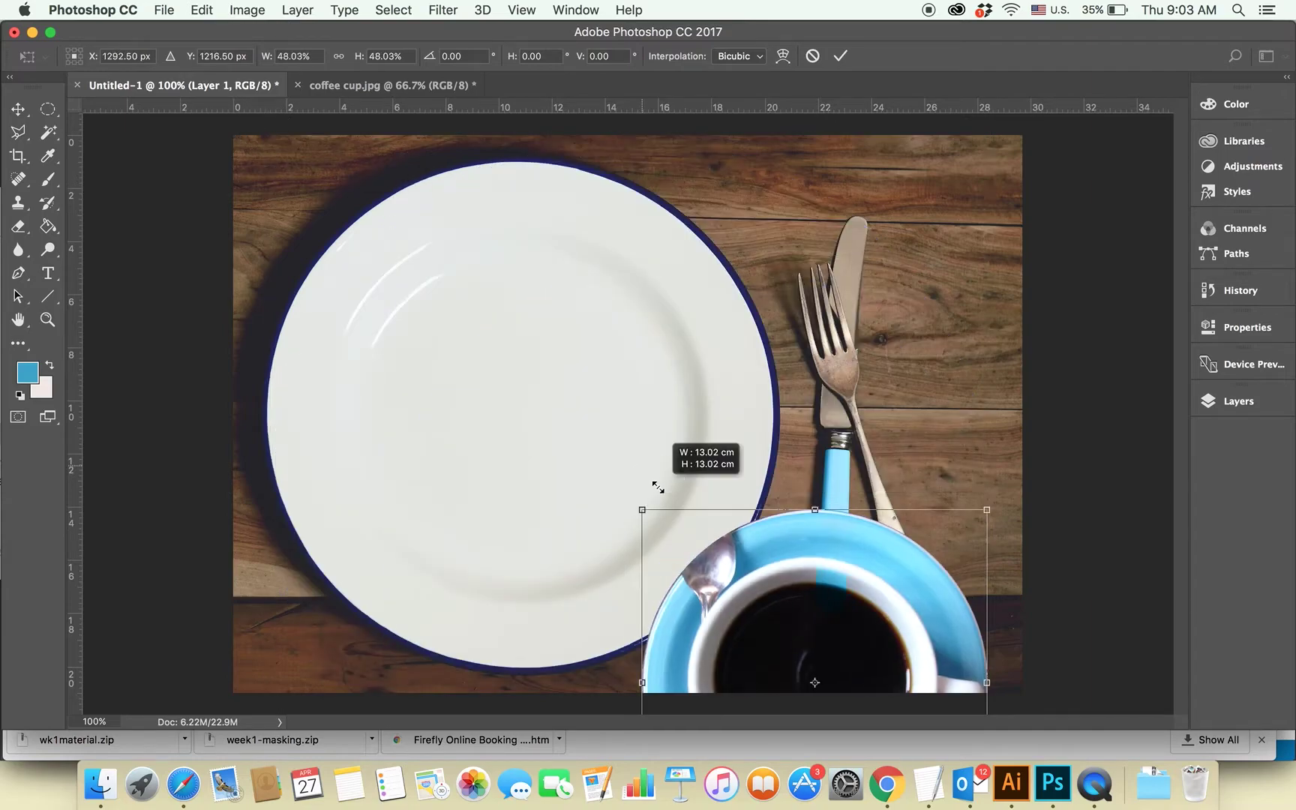
mouse_move(778, 590)
left_mouse_down()
mouse_move(786, 323)
mouse_move(733, 256)
left_mouse_up()
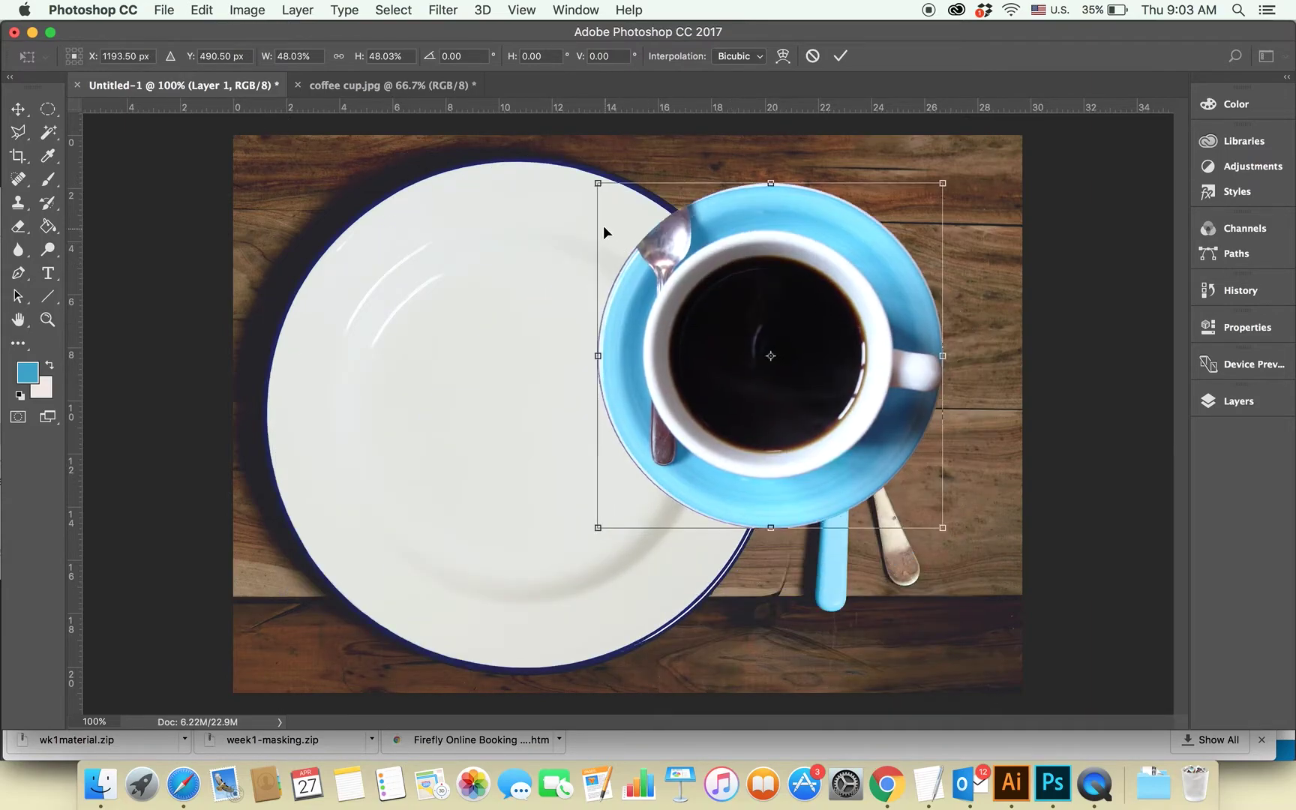
left_click_drag(596, 179, 697, 263)
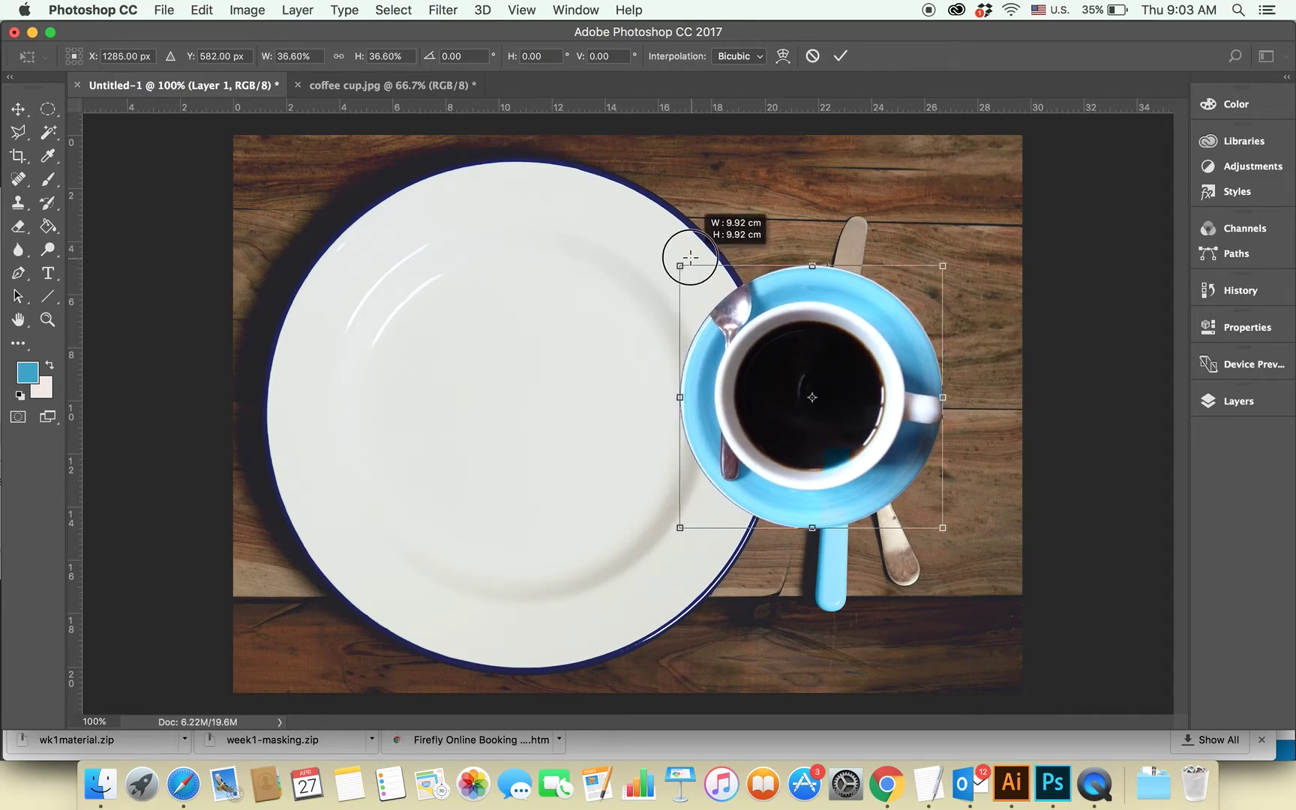
left_click_drag(697, 263, 691, 258)
Step: Rotate the cup so its handle points left, move it to the top-right edge, and commit
mouse_move(971, 249)
left_mouse_down()
mouse_move(979, 541)
mouse_move(668, 440)
left_mouse_up()
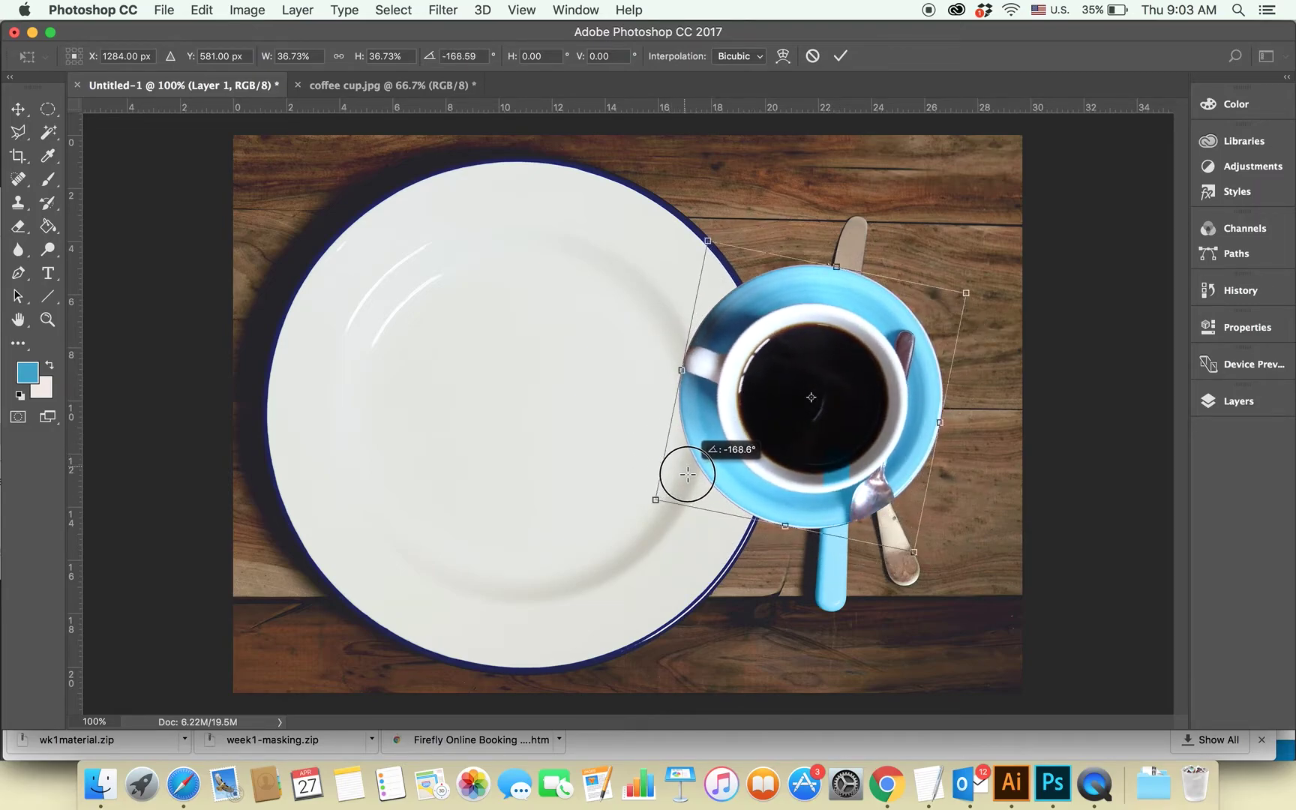
left_click_drag(669, 441, 687, 478)
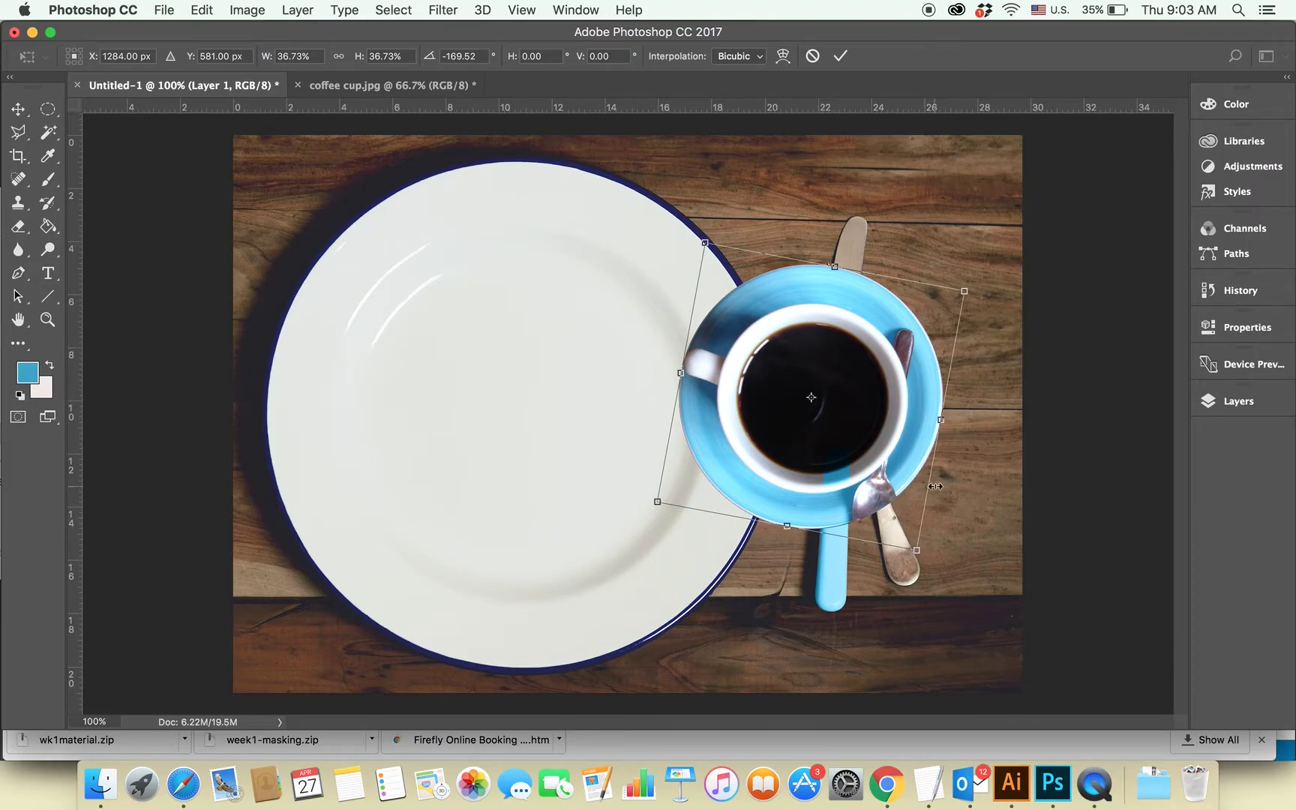
left_click_drag(932, 559, 938, 553)
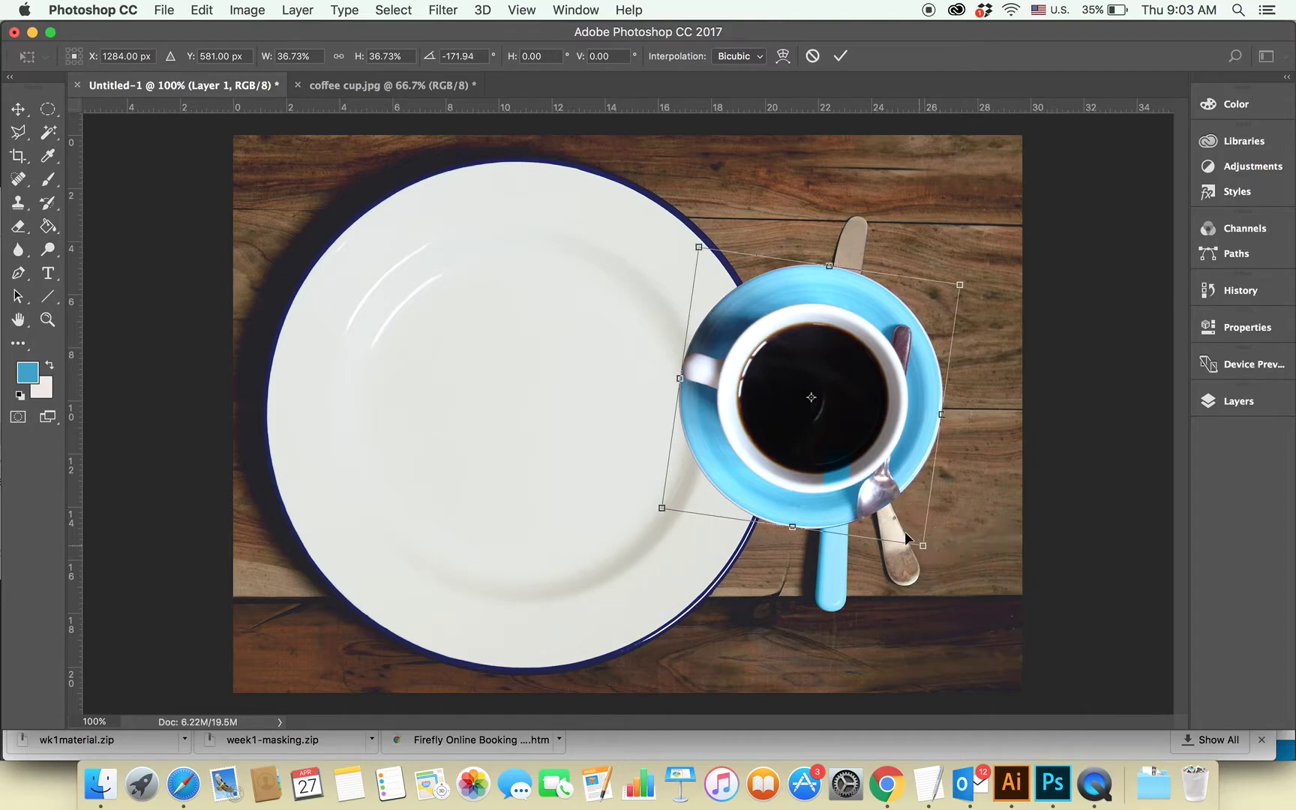
left_click_drag(829, 421, 1034, 290)
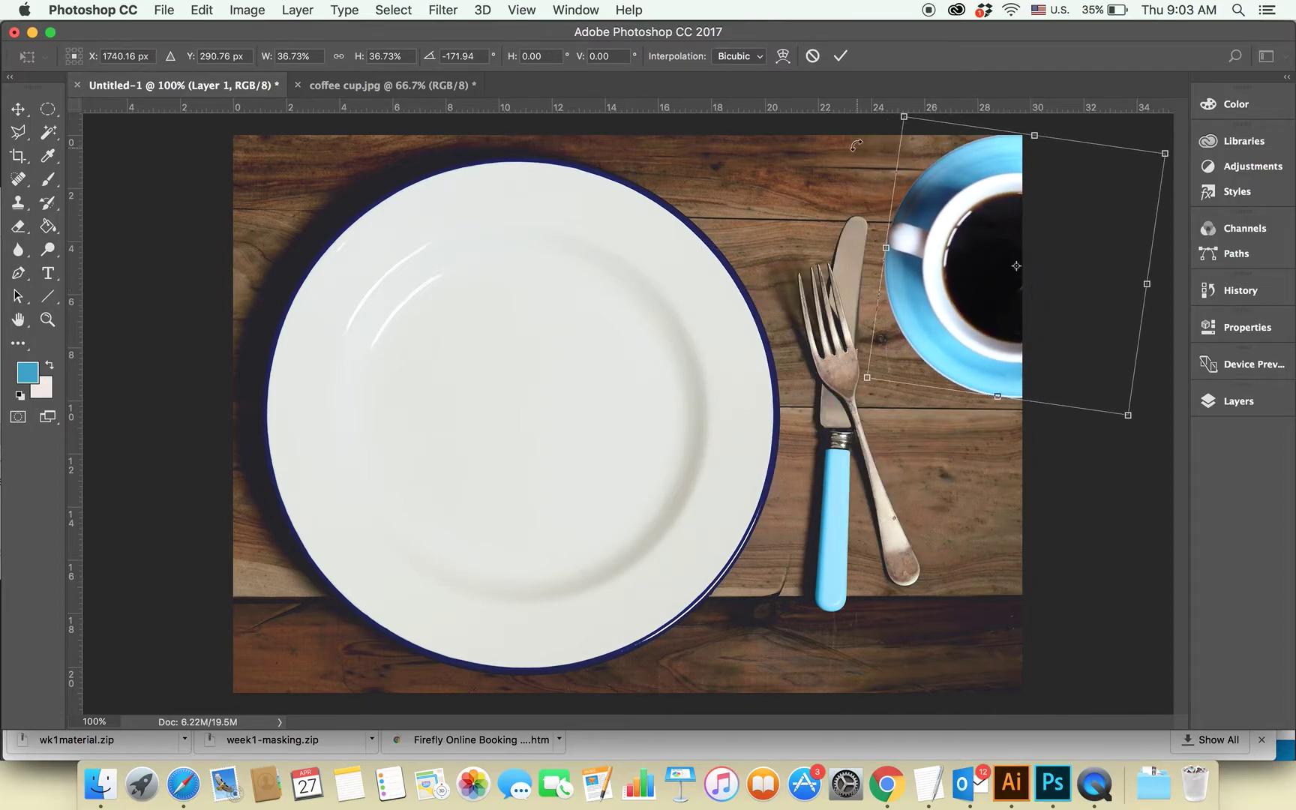
left_click(840, 55)
key("m")
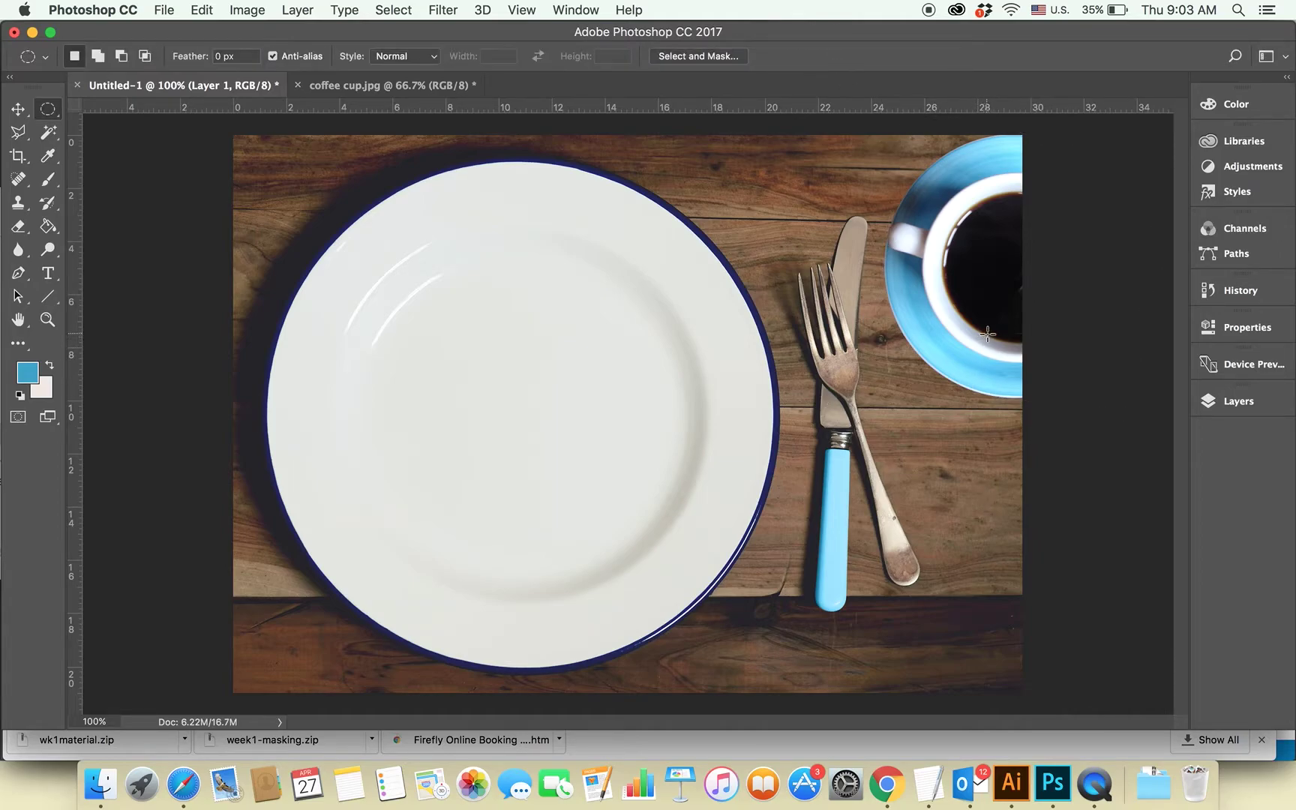
key("v")
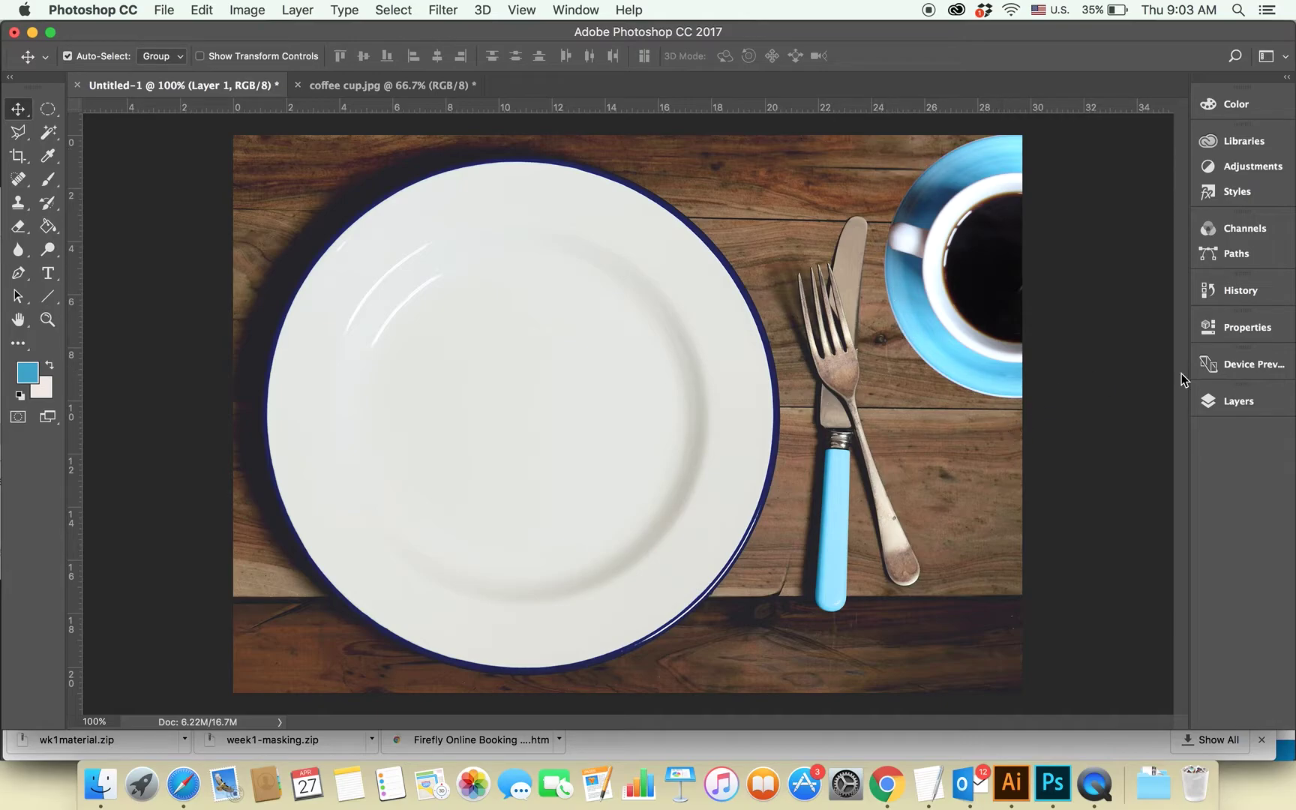
Step: Rename Layer 1 to 'cup' in the Layers panel
left_click(1258, 403)
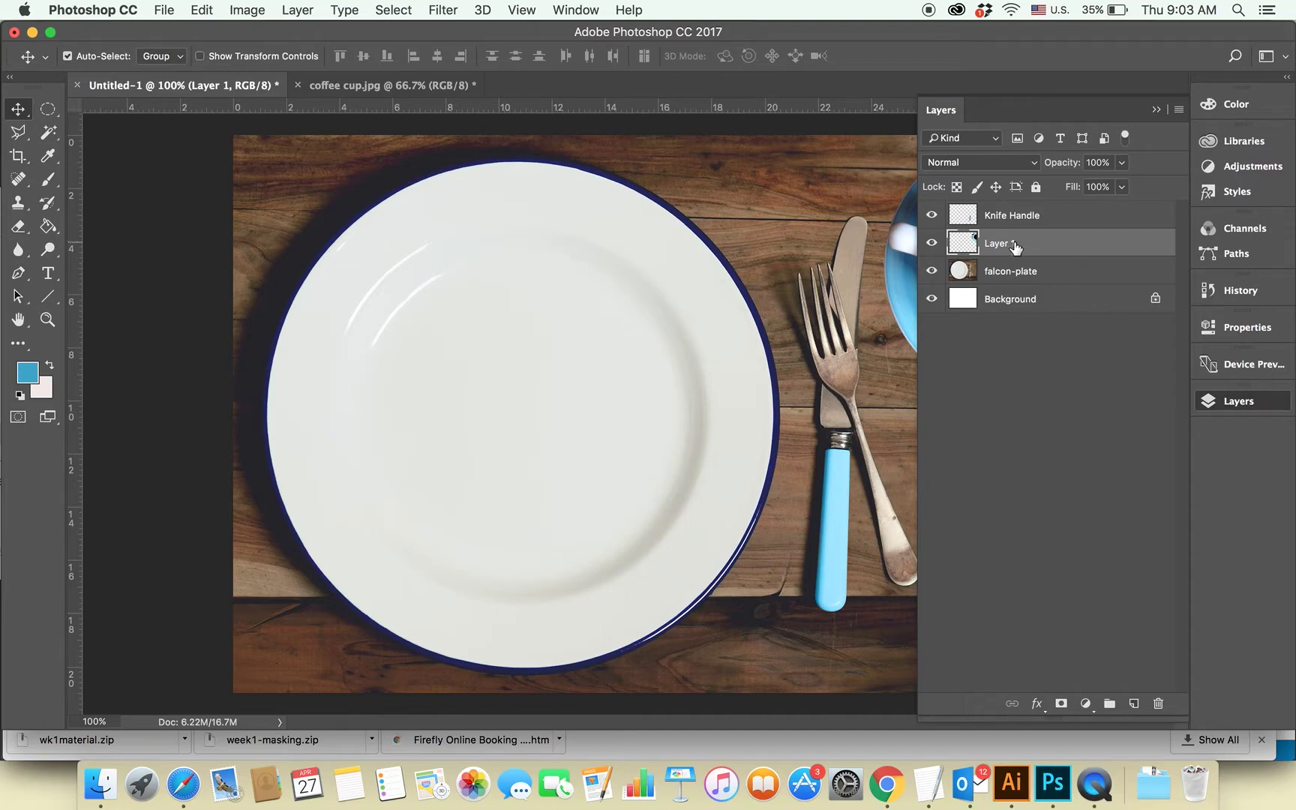
type("cup")
key("Return")
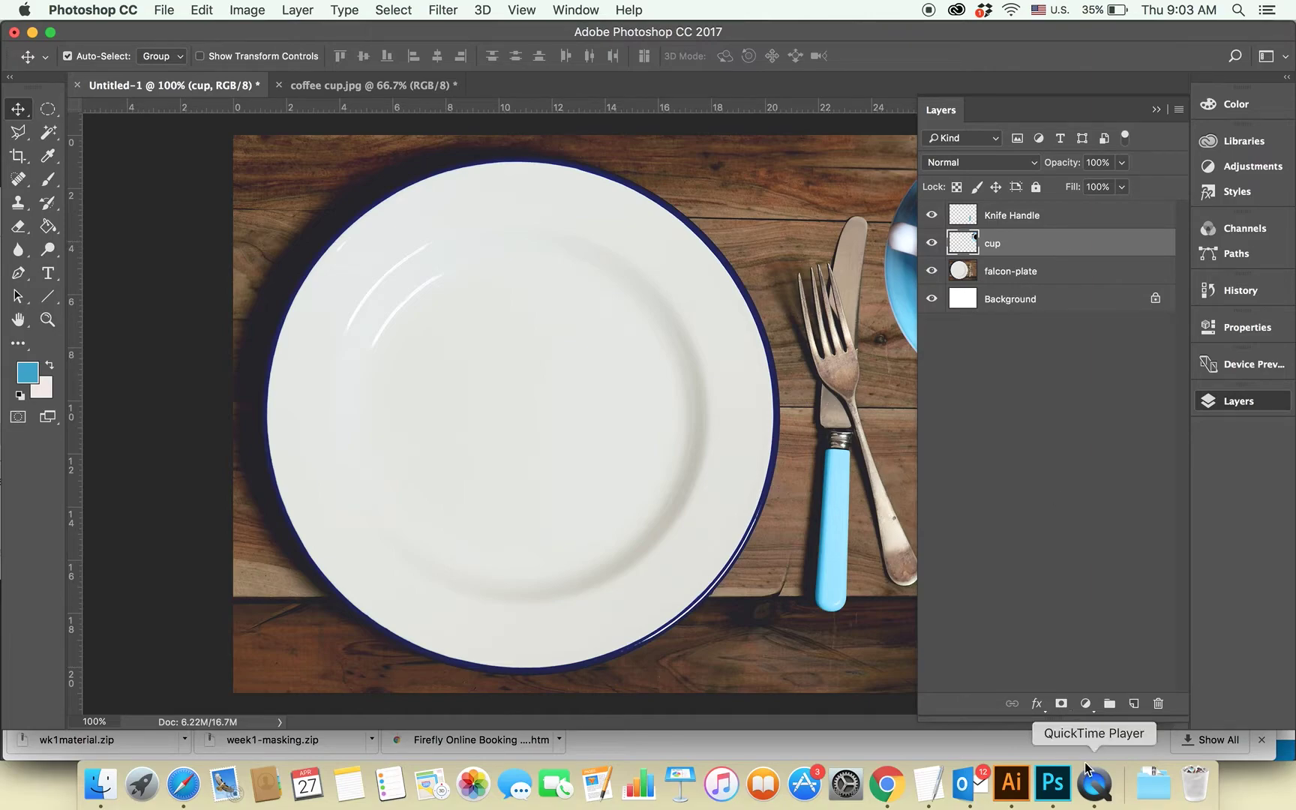
left_click(1039, 705)
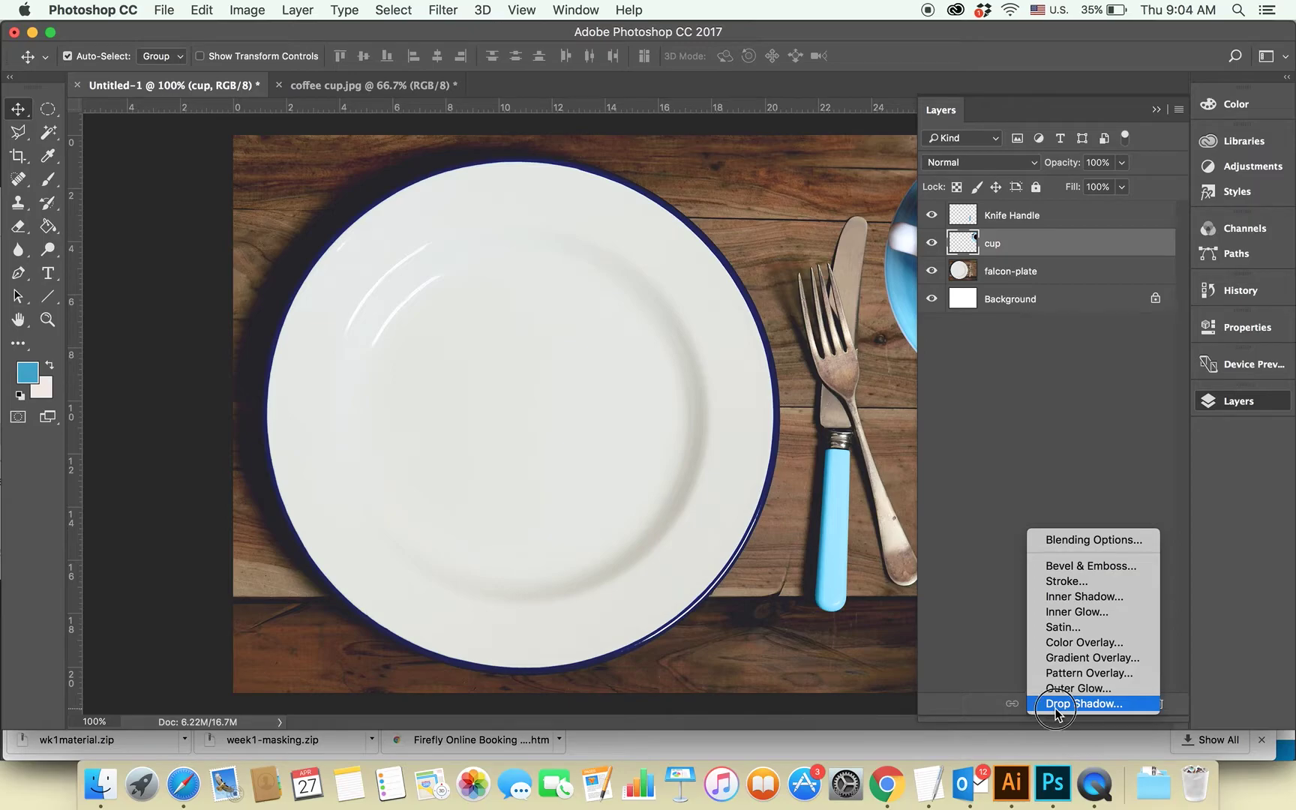
Step: Add a Drop Shadow style to the cup layer and move the dialog clear of the canvas
left_click(1054, 705)
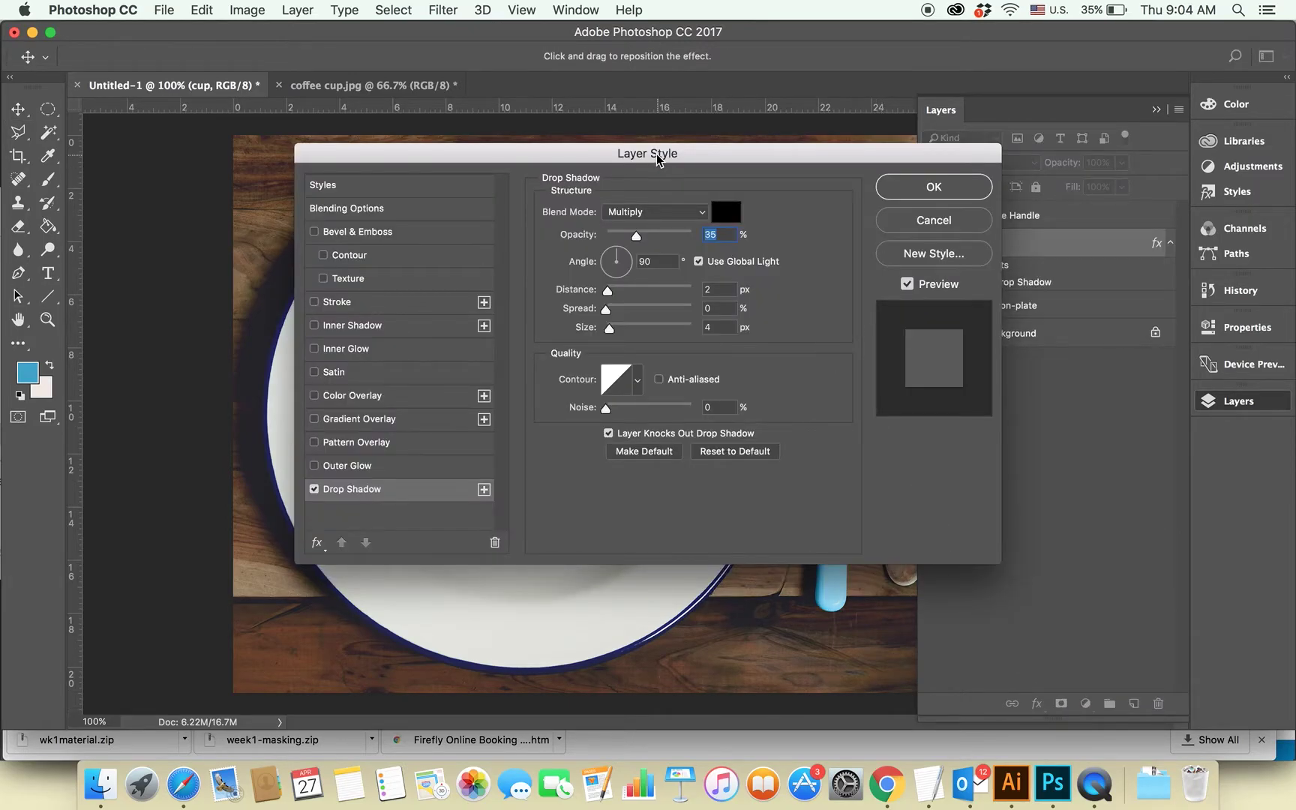
mouse_move(658, 159)
left_mouse_down()
mouse_move(964, 418)
mouse_move(869, 389)
left_mouse_up()
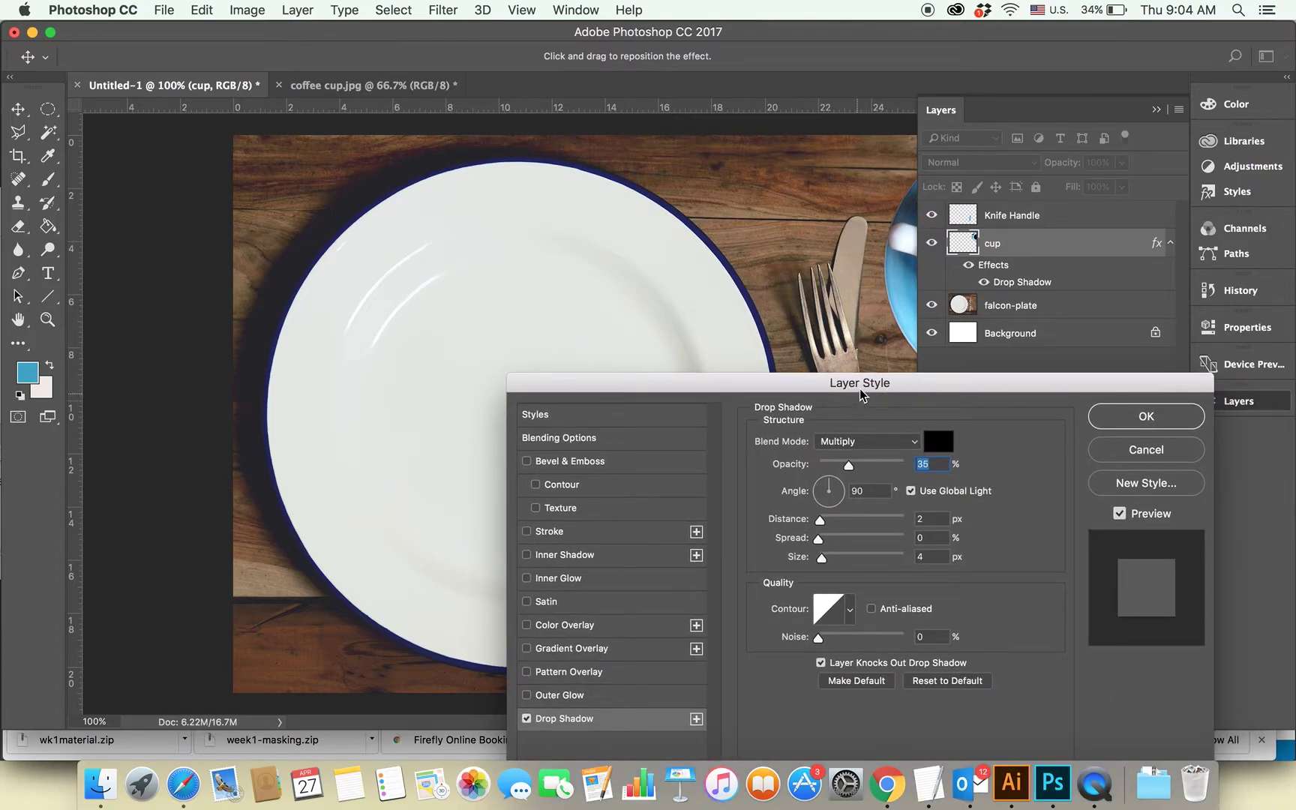
left_click(1156, 110)
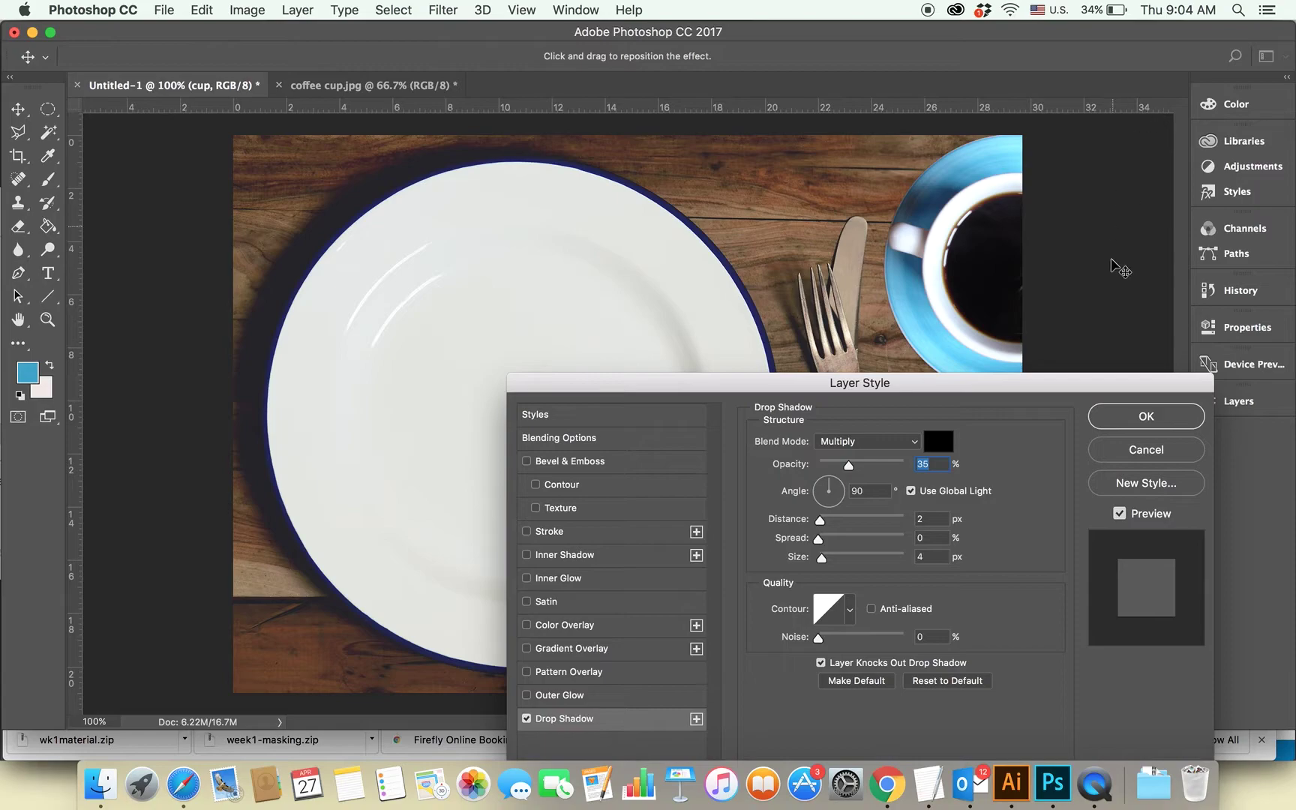
mouse_move(953, 383)
left_mouse_down()
mouse_move(702, 443)
mouse_move(562, 270)
left_mouse_up()
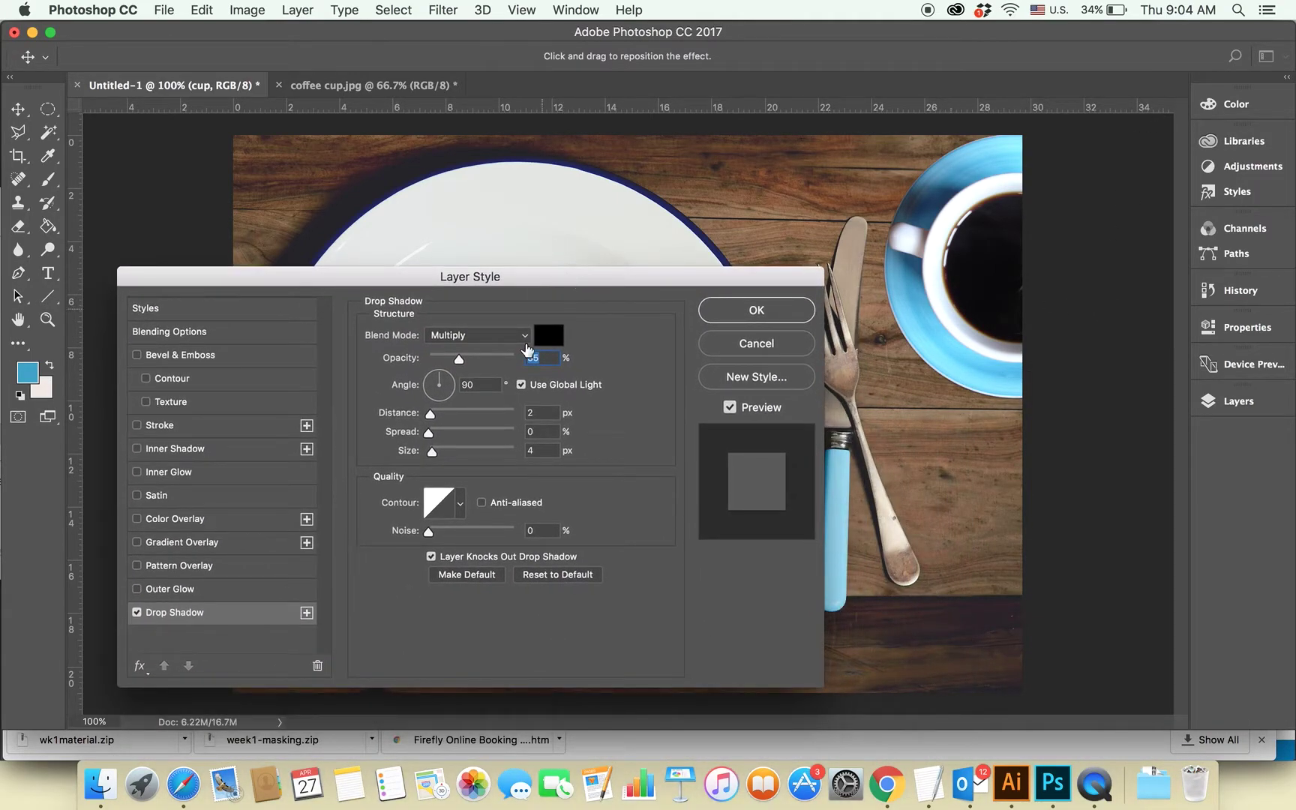
Step: Set the drop shadow to 65 px distance, 15% spread and 16 px size
mouse_move(433, 415)
left_mouse_down()
mouse_move(508, 425)
mouse_move(495, 421)
left_mouse_up()
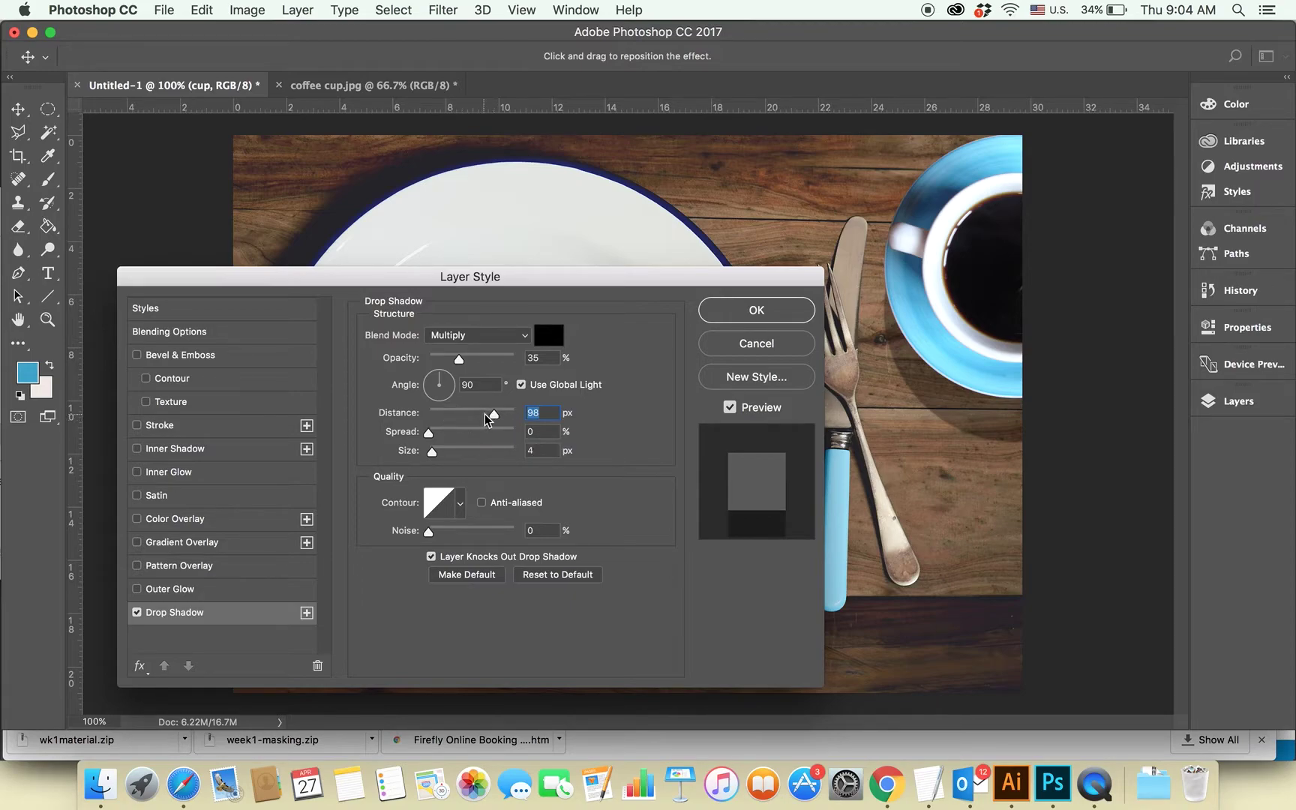
left_click_drag(494, 414, 481, 417)
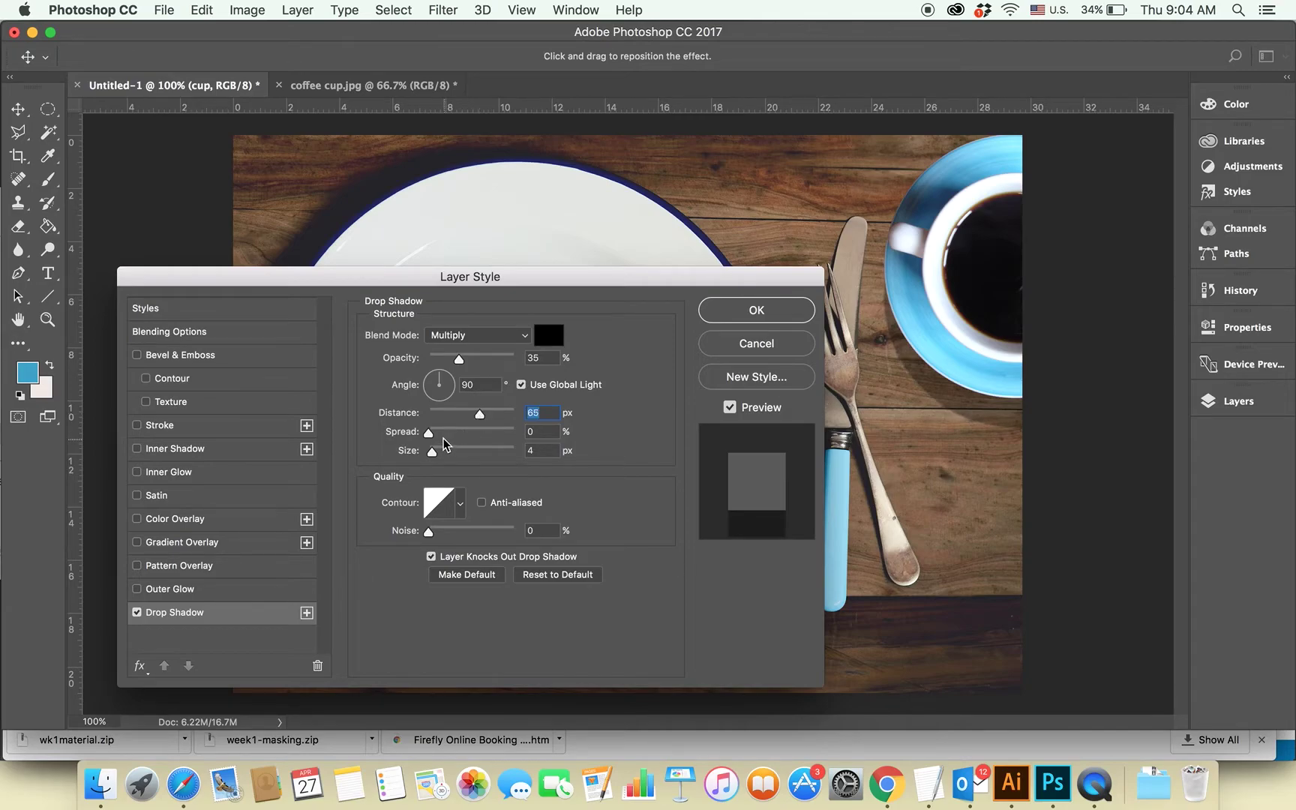
mouse_move(434, 442)
left_mouse_down()
mouse_move(457, 438)
mouse_move(442, 438)
left_mouse_up()
left_click(434, 455)
mouse_move(435, 457)
left_mouse_down()
mouse_move(463, 459)
mouse_move(441, 459)
left_mouse_up()
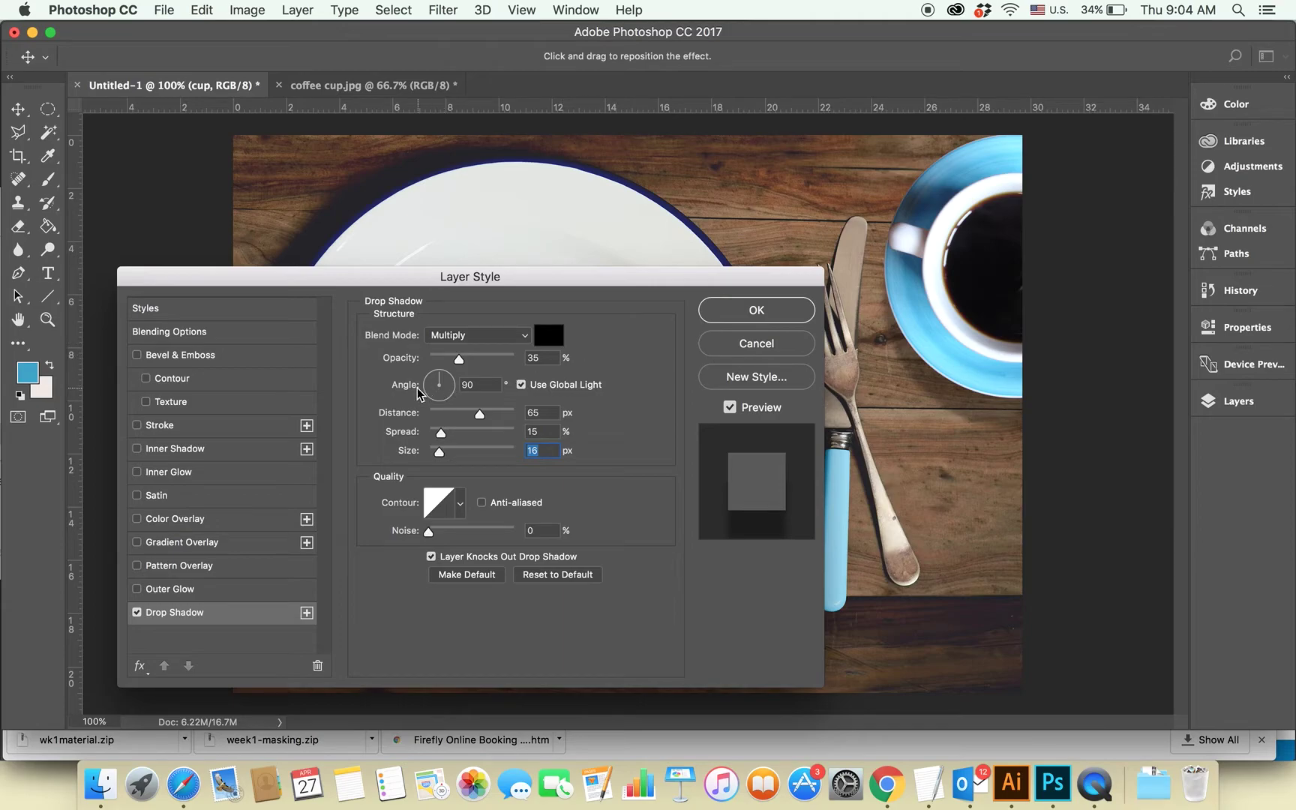
left_click_drag(446, 383, 458, 394)
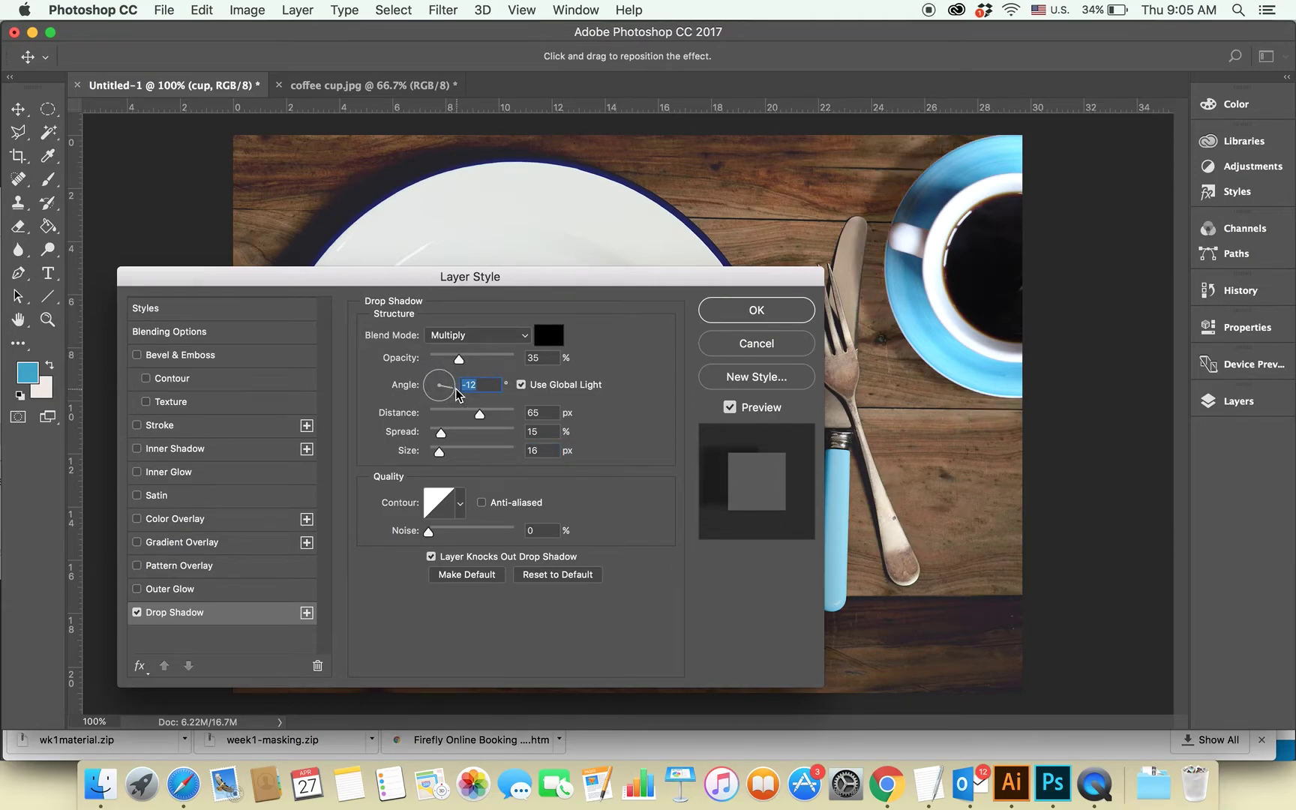
Step: Finish the cup's drop shadow at -11° angle, 55 px distance and 54% opacity, and apply it
left_click_drag(453, 382, 450, 388)
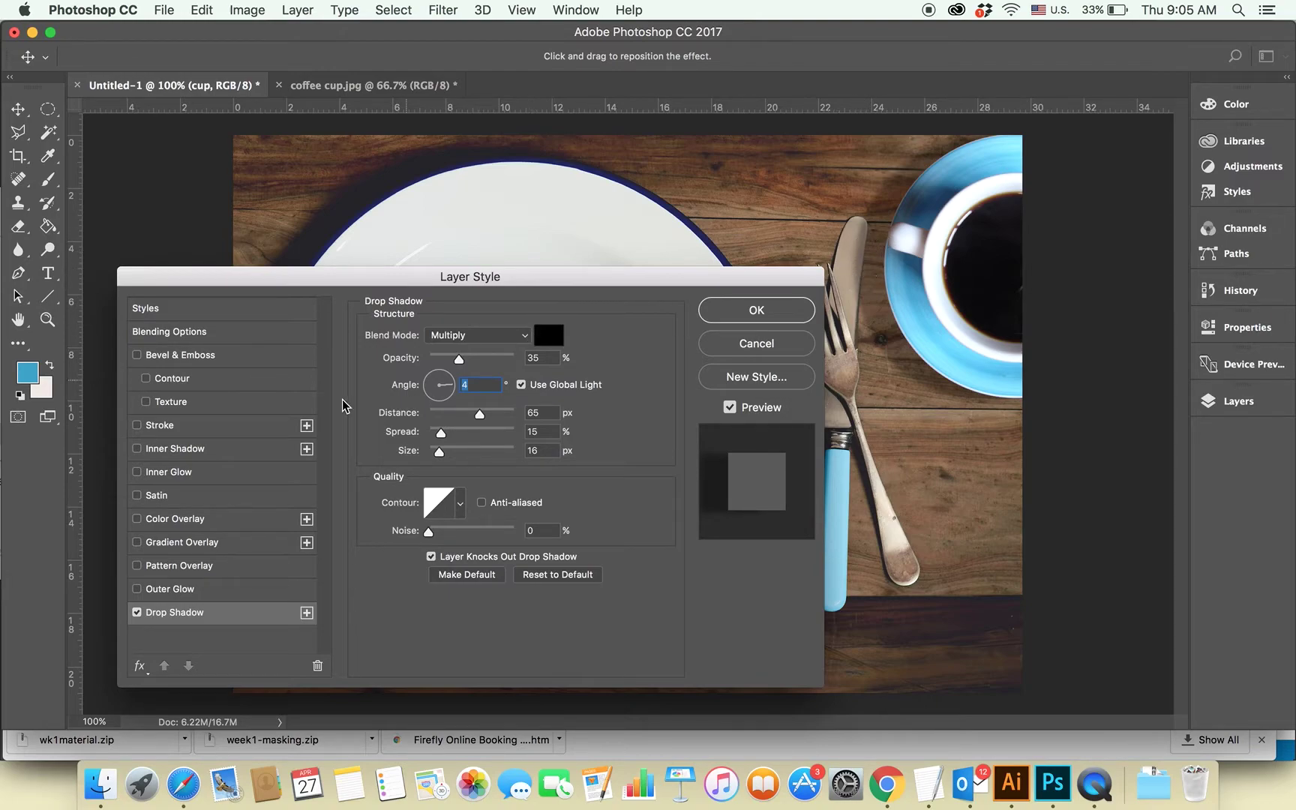
left_click(475, 414)
left_click_drag(474, 417, 477, 417)
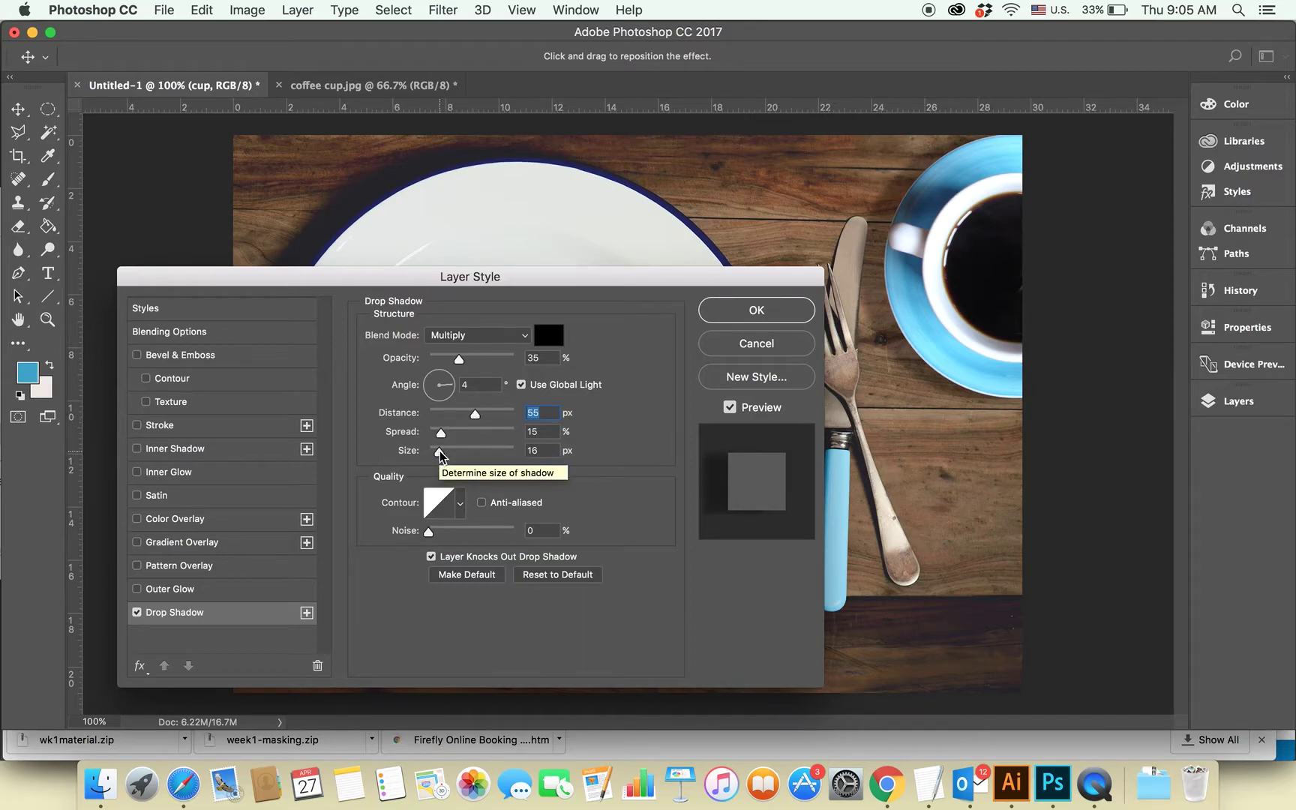
mouse_move(496, 286)
left_mouse_down()
mouse_move(498, 533)
mouse_move(529, 455)
left_mouse_up()
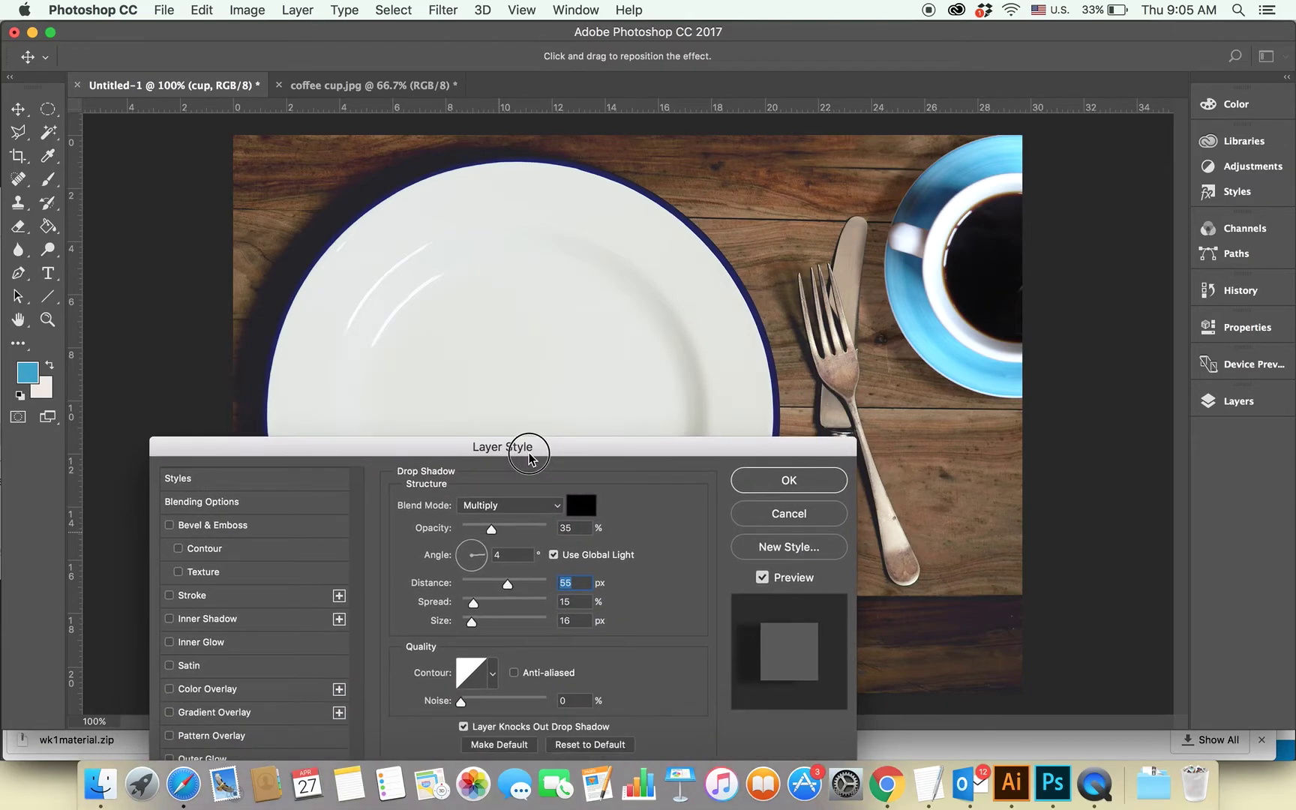
left_click_drag(487, 554, 485, 560)
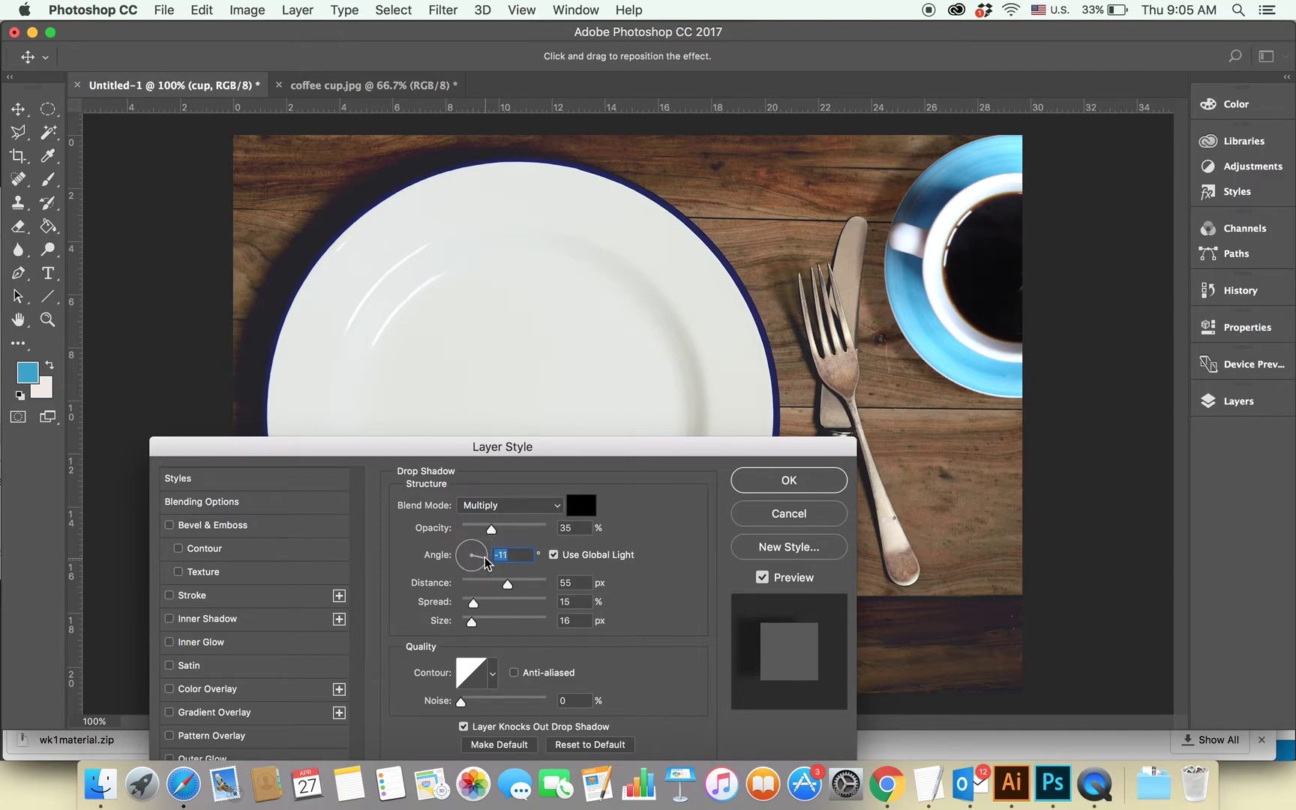
left_click_drag(535, 446, 551, 366)
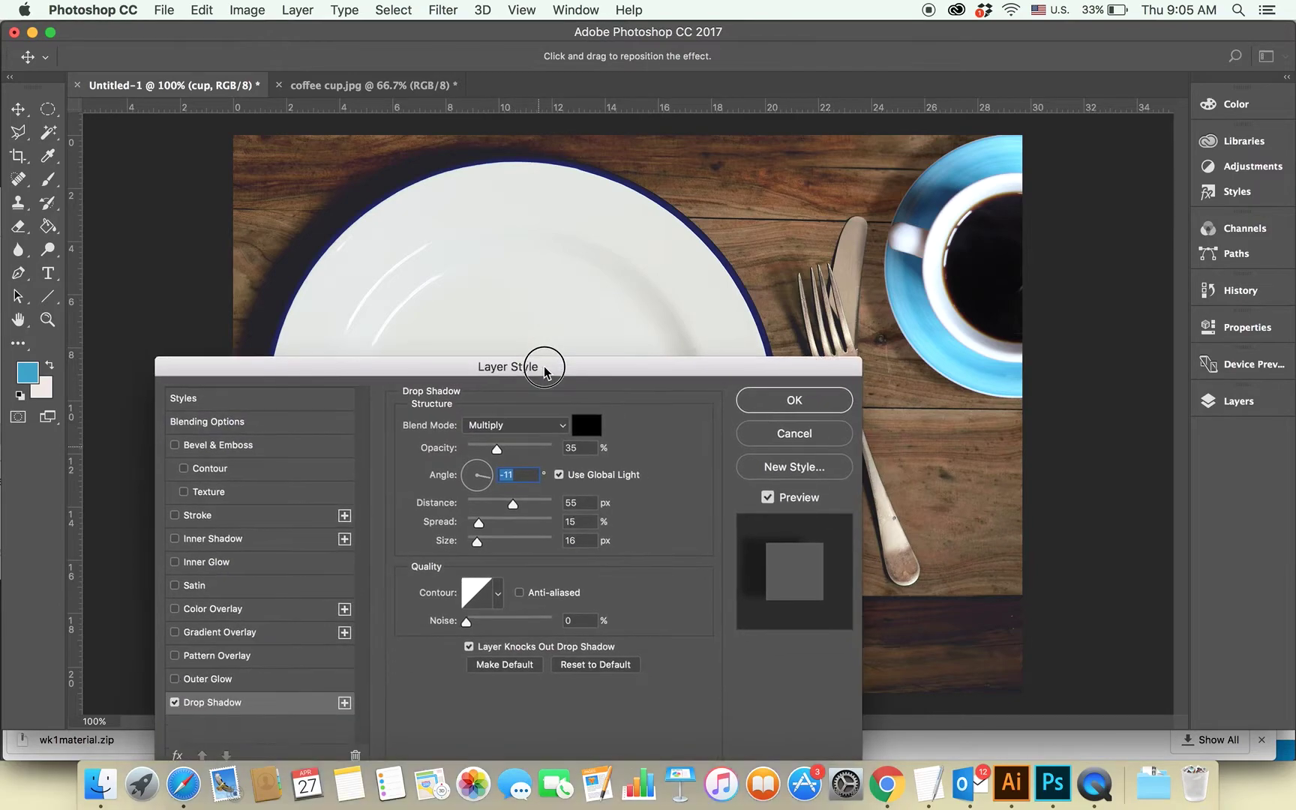
left_click_drag(507, 448, 523, 450)
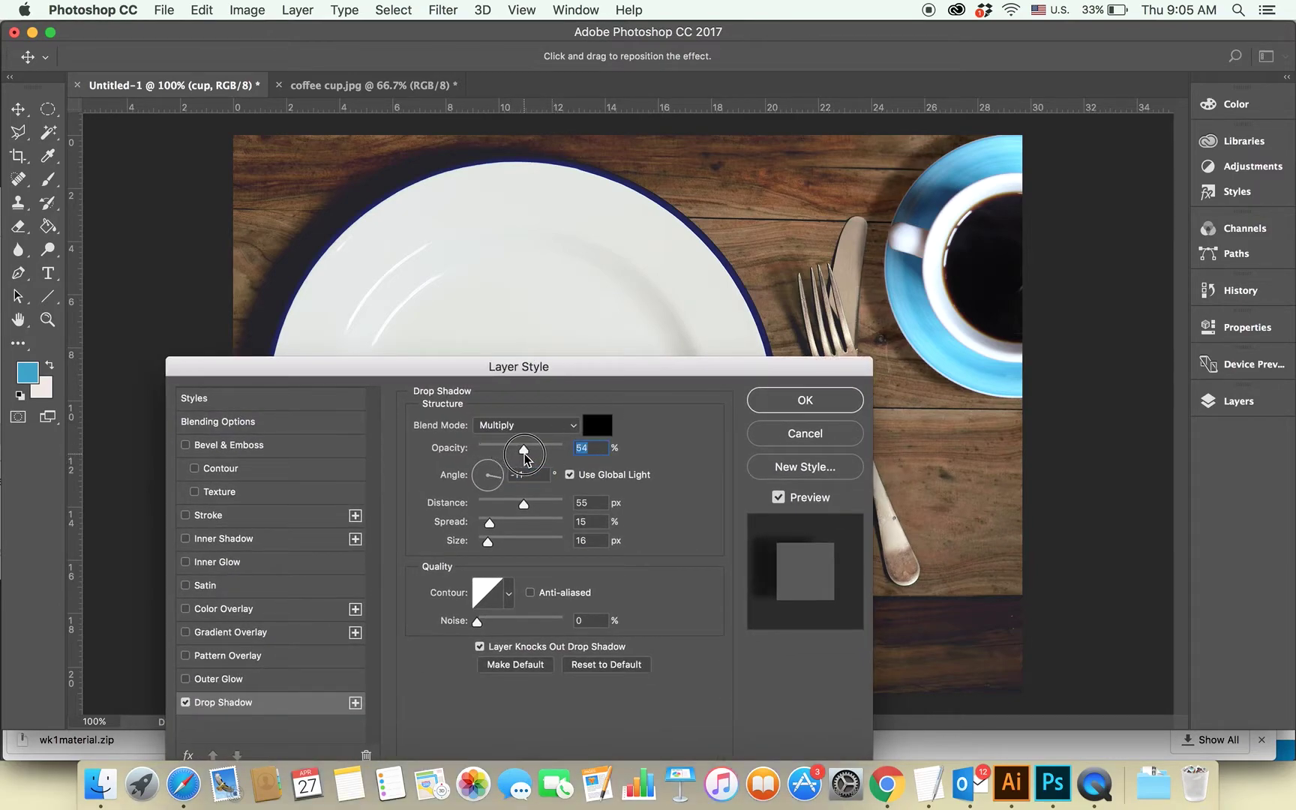
left_click(524, 454)
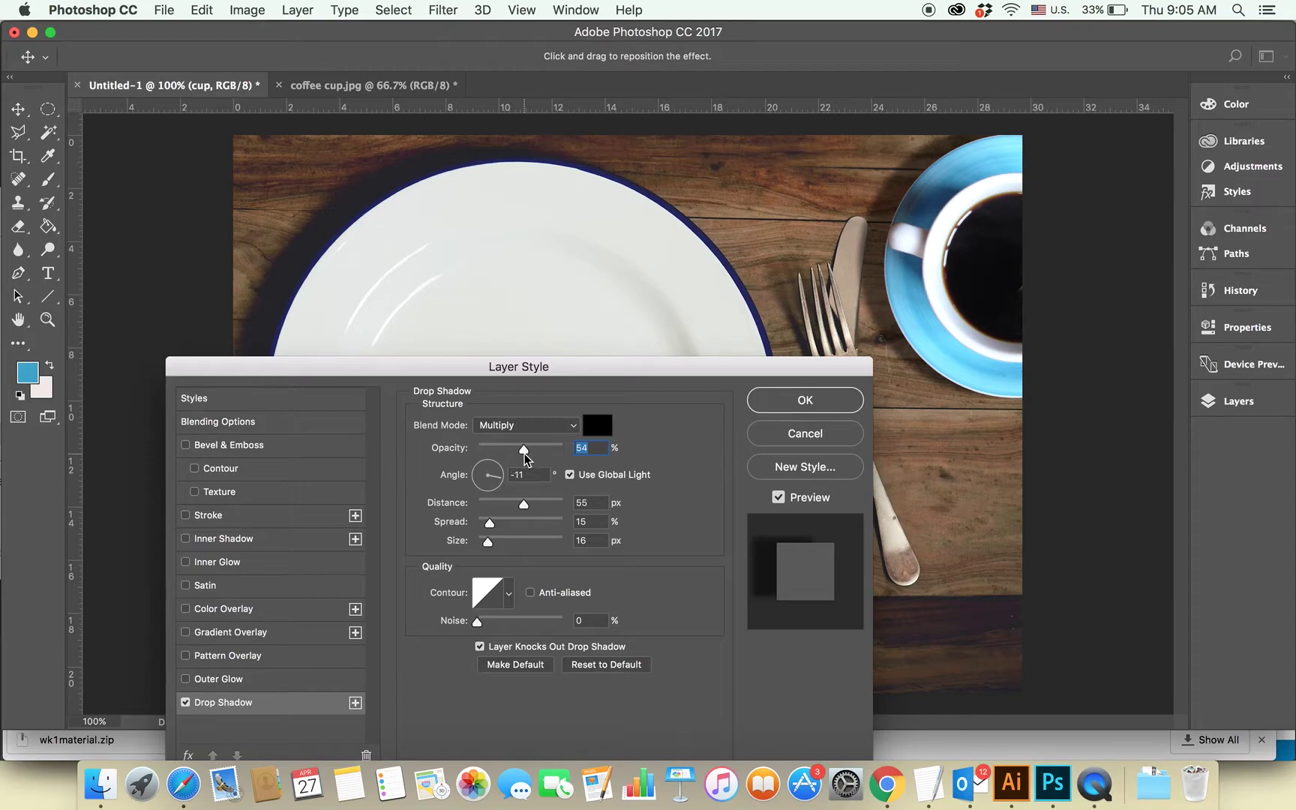
left_click(784, 400)
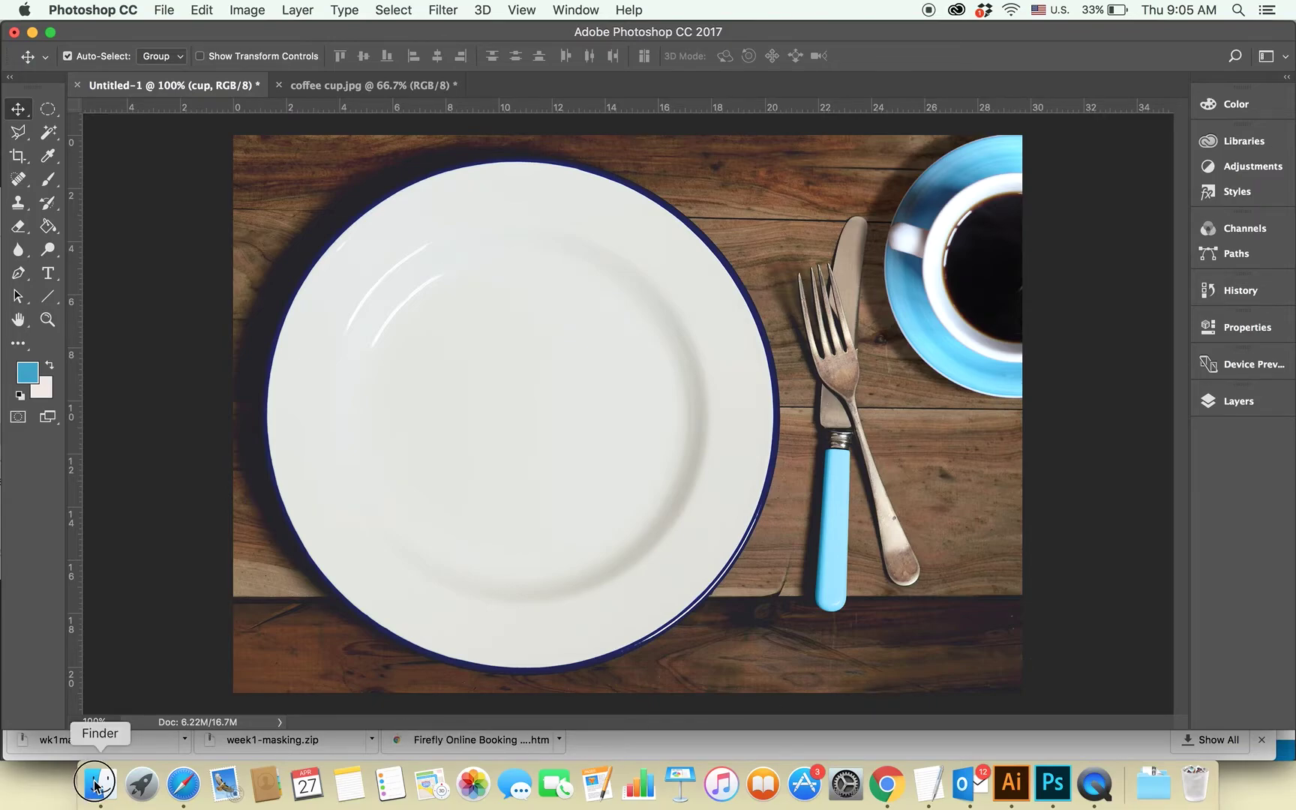
left_click(101, 784)
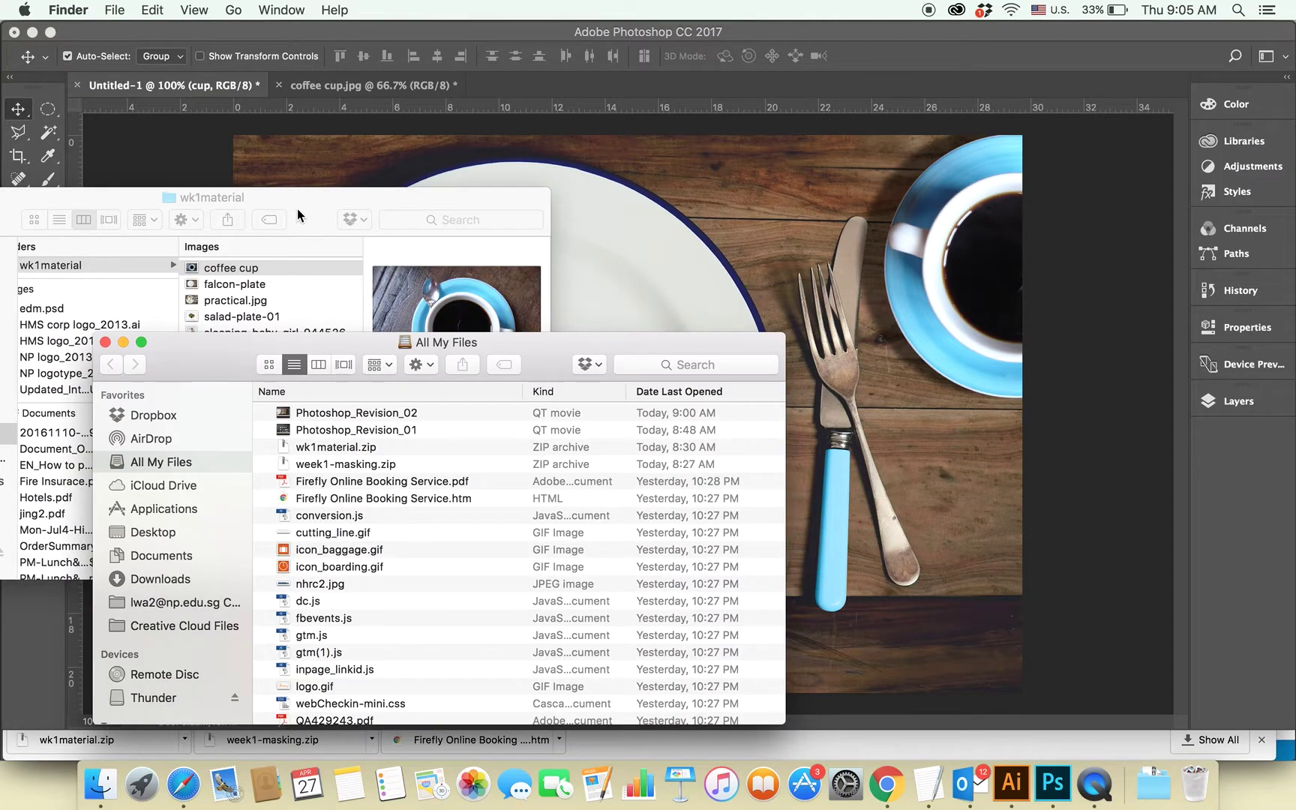
Step: Drag slide_207288_656640_free from Finder onto the canvas, enlarge it over the plate, and commit
left_click(297, 212)
left_click(192, 349)
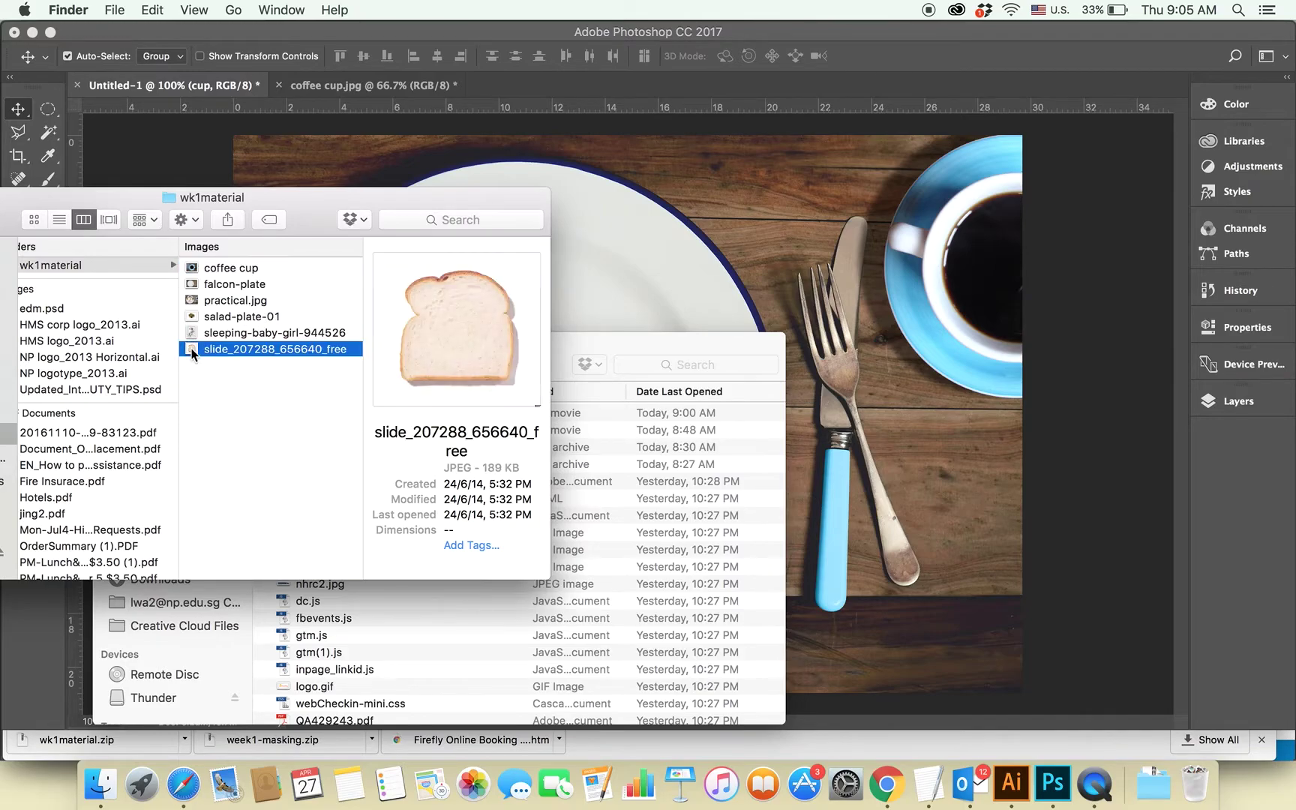
left_click_drag(190, 348, 624, 268)
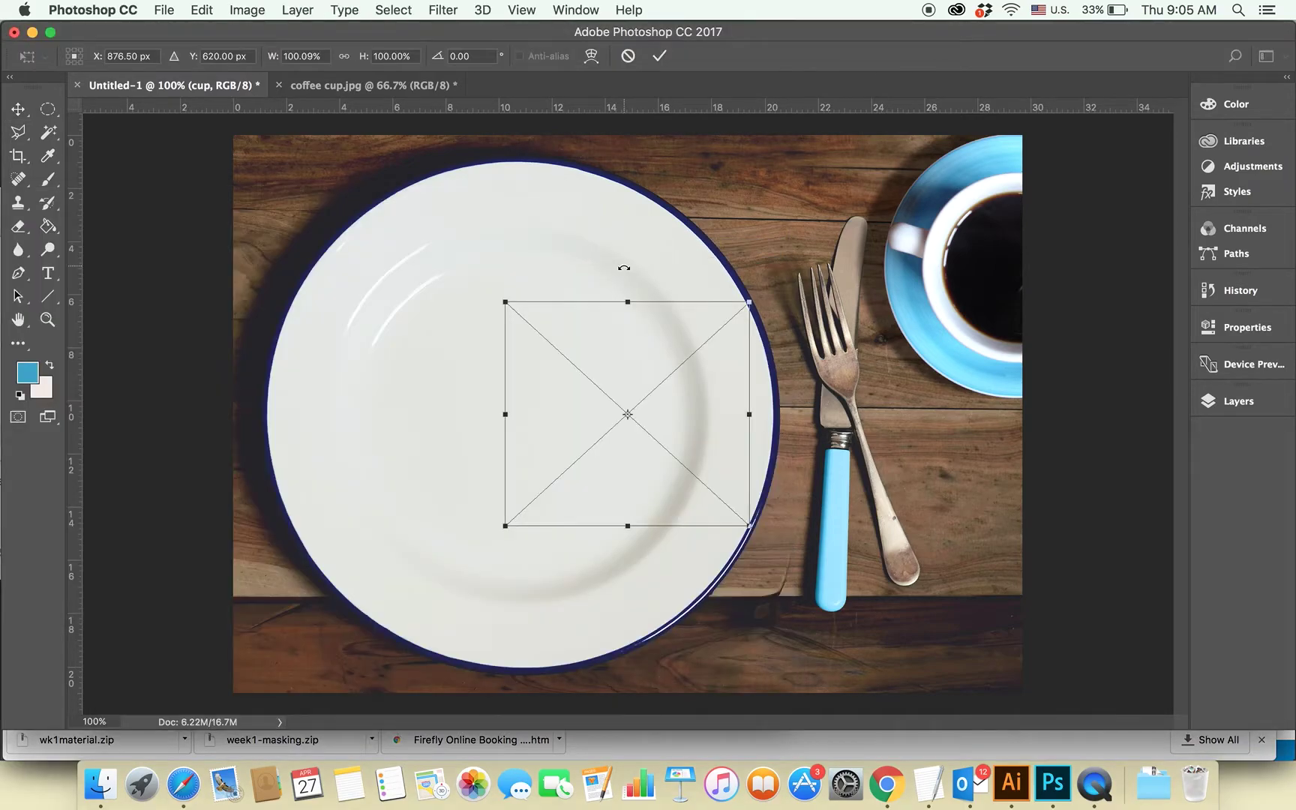
left_click_drag(663, 389, 494, 288)
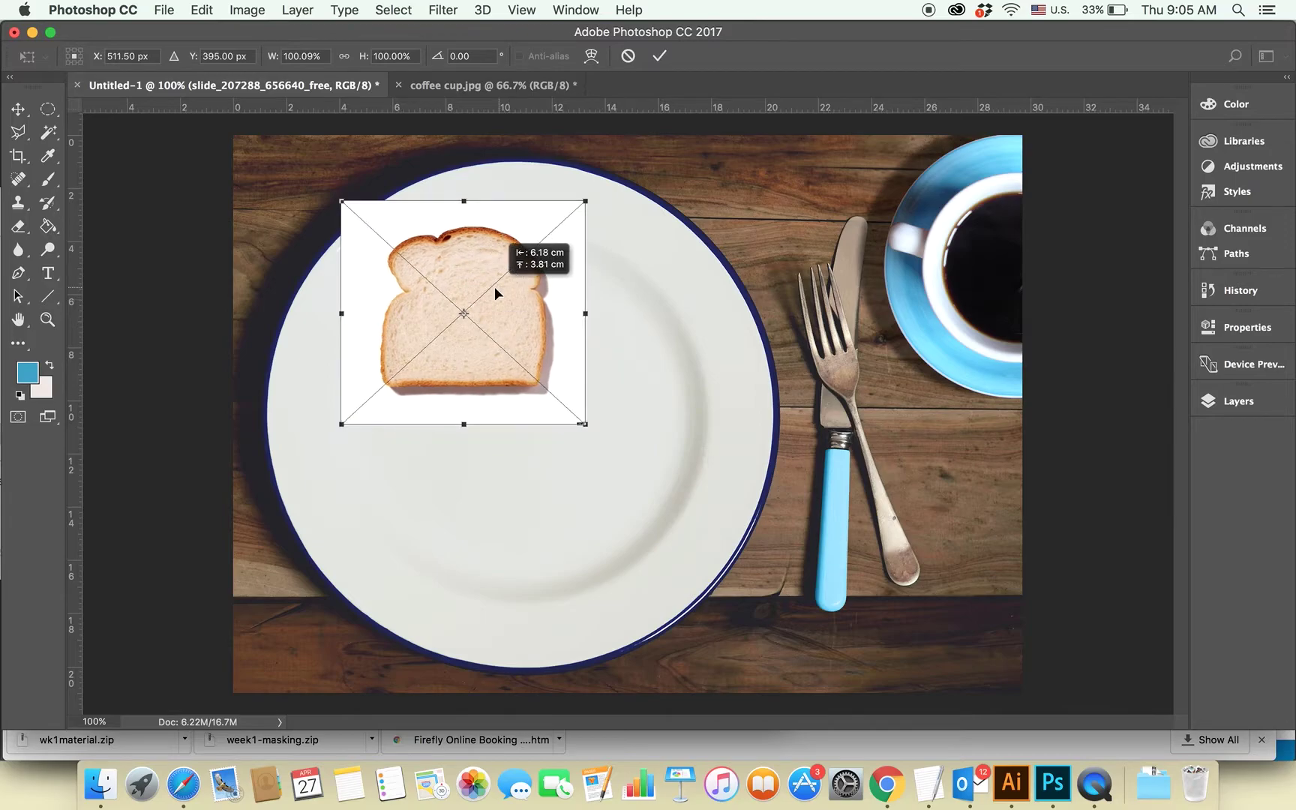
mouse_move(580, 426)
left_mouse_down()
mouse_move(711, 595)
mouse_move(925, 698)
left_mouse_up()
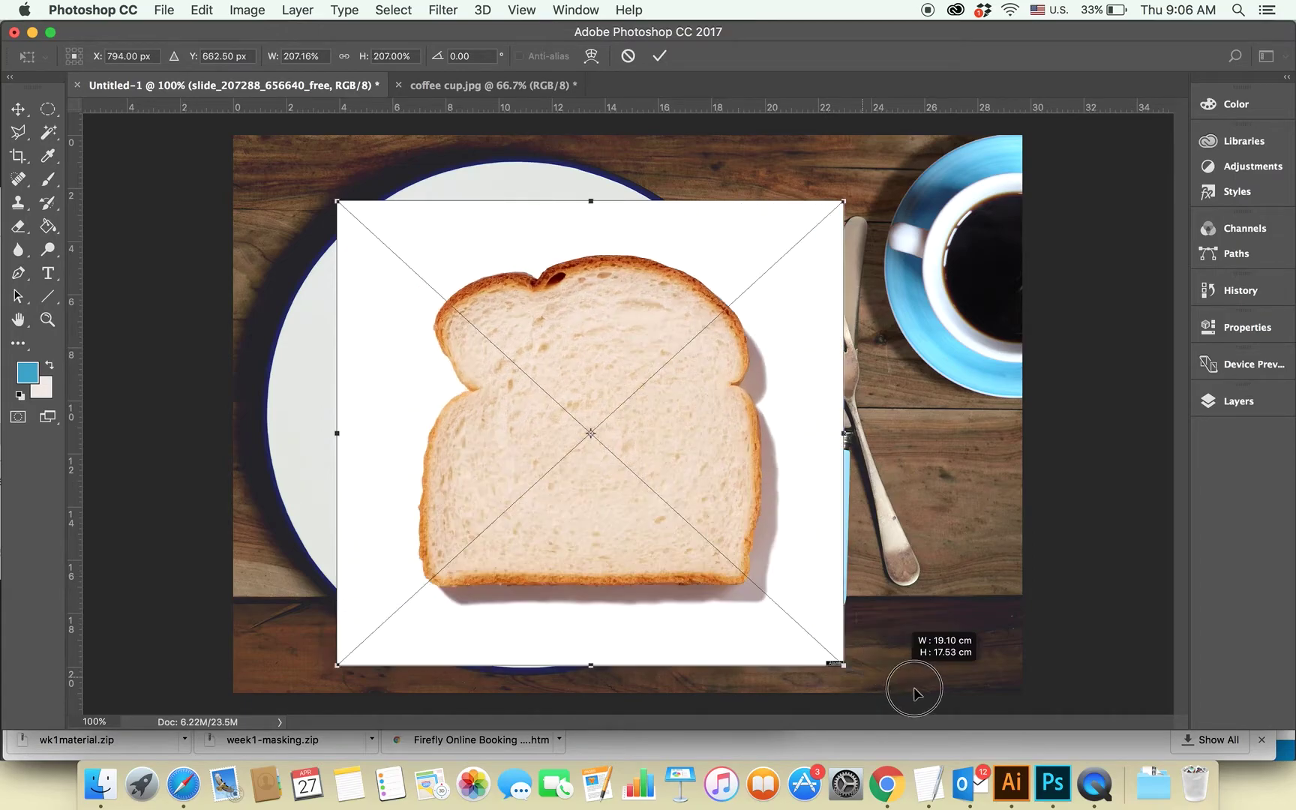
mouse_move(634, 417)
left_mouse_down()
mouse_move(523, 354)
mouse_move(533, 372)
left_mouse_up()
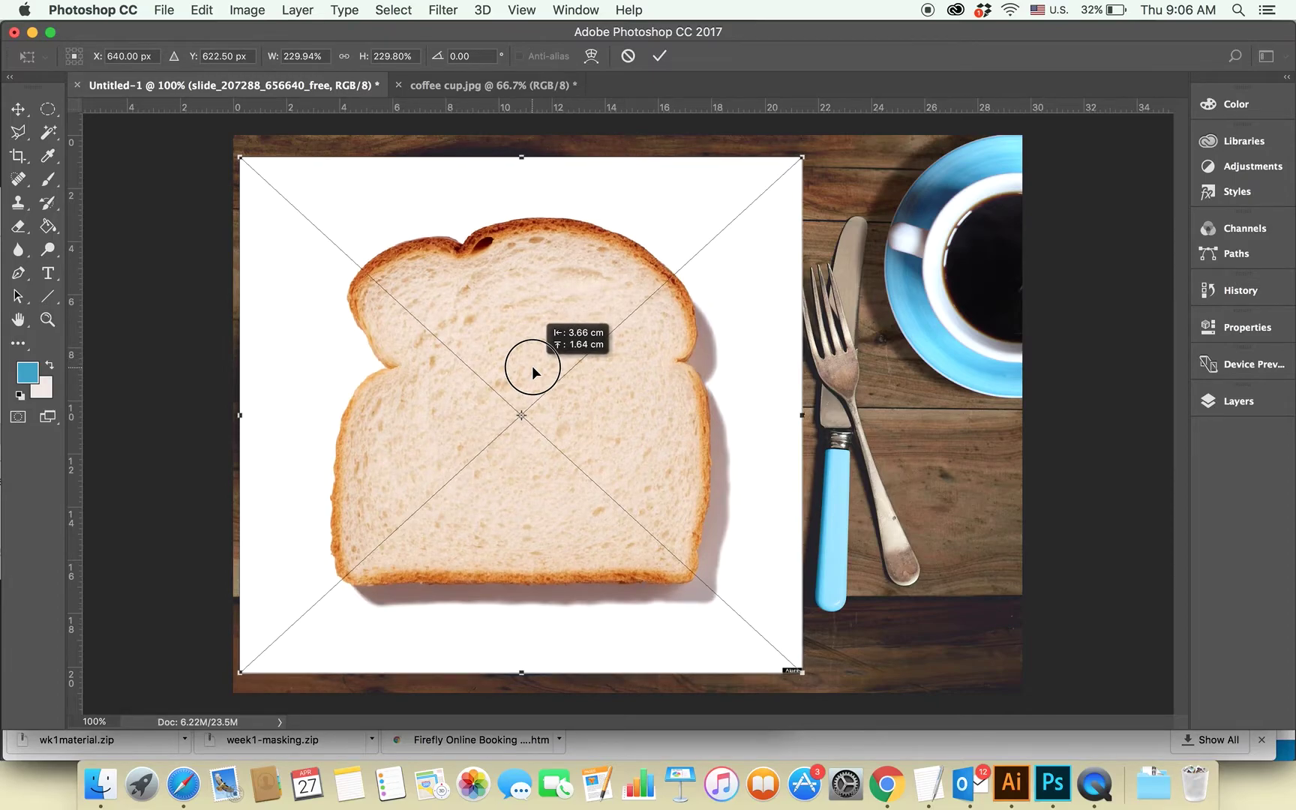
key("Return")
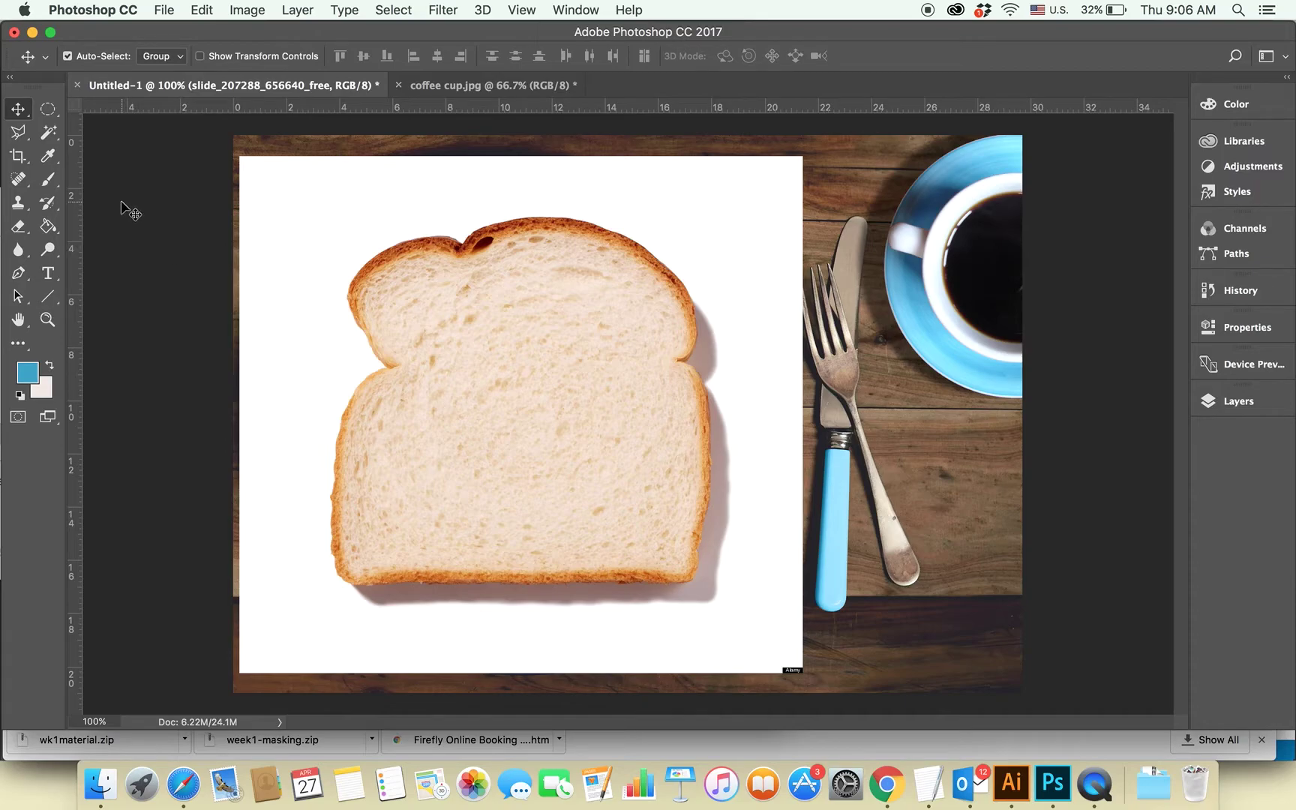
Step: Select the white background around the bread with the Magic Wand
left_click(49, 134)
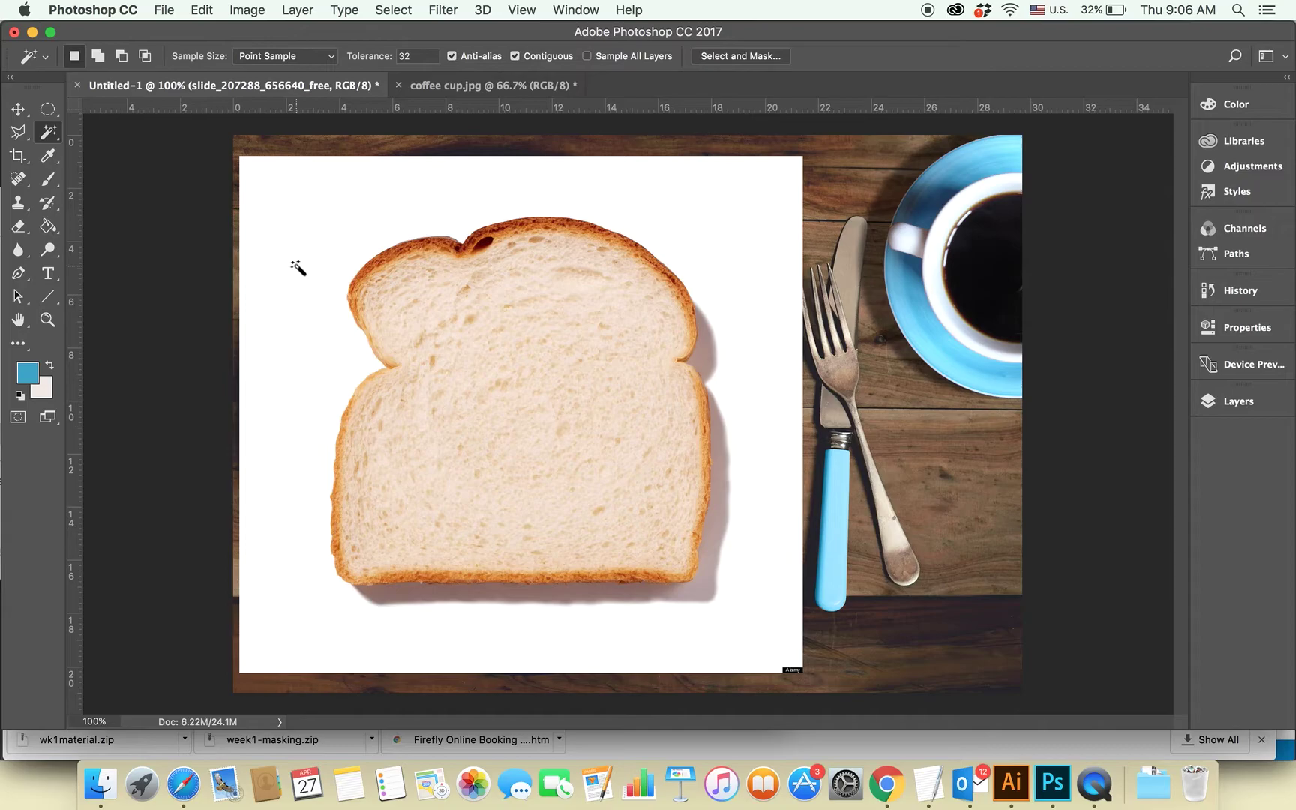
left_click(334, 230)
key("BackSpace")
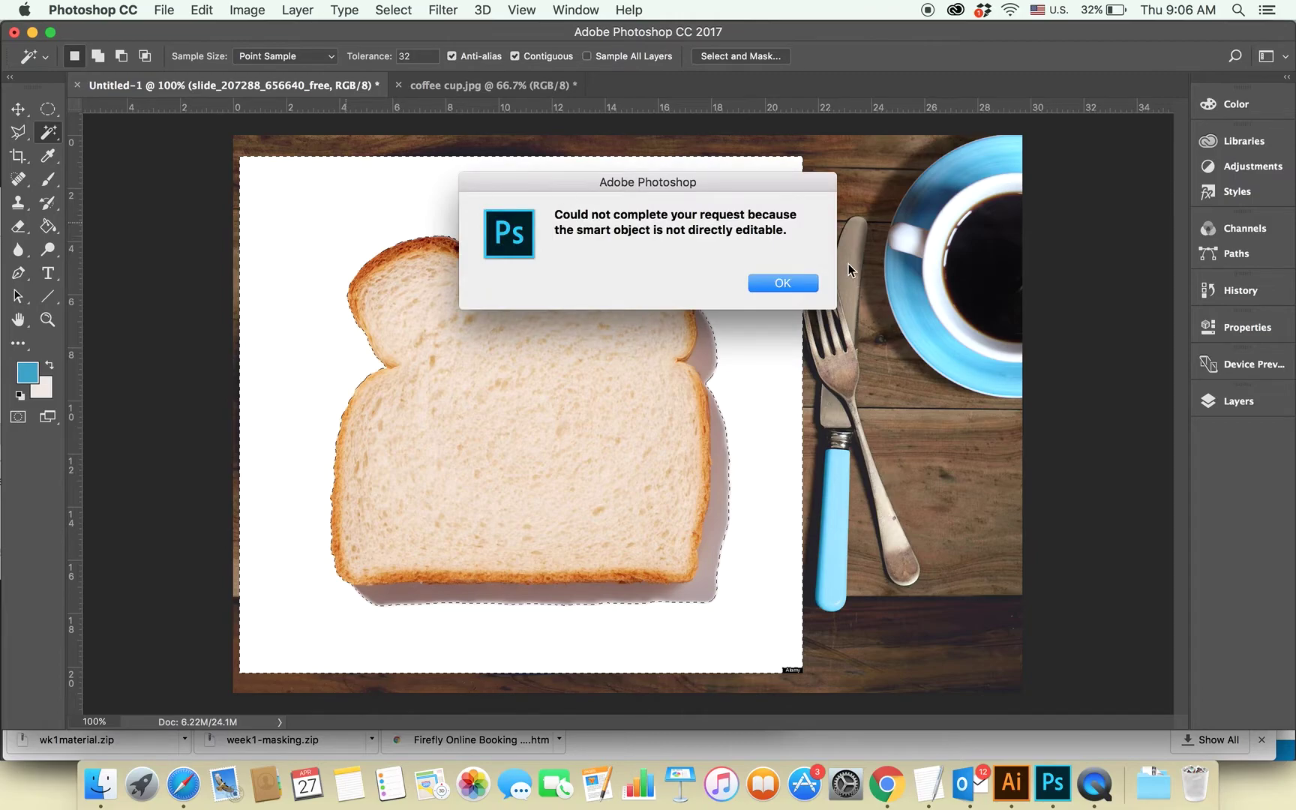
left_click(780, 284)
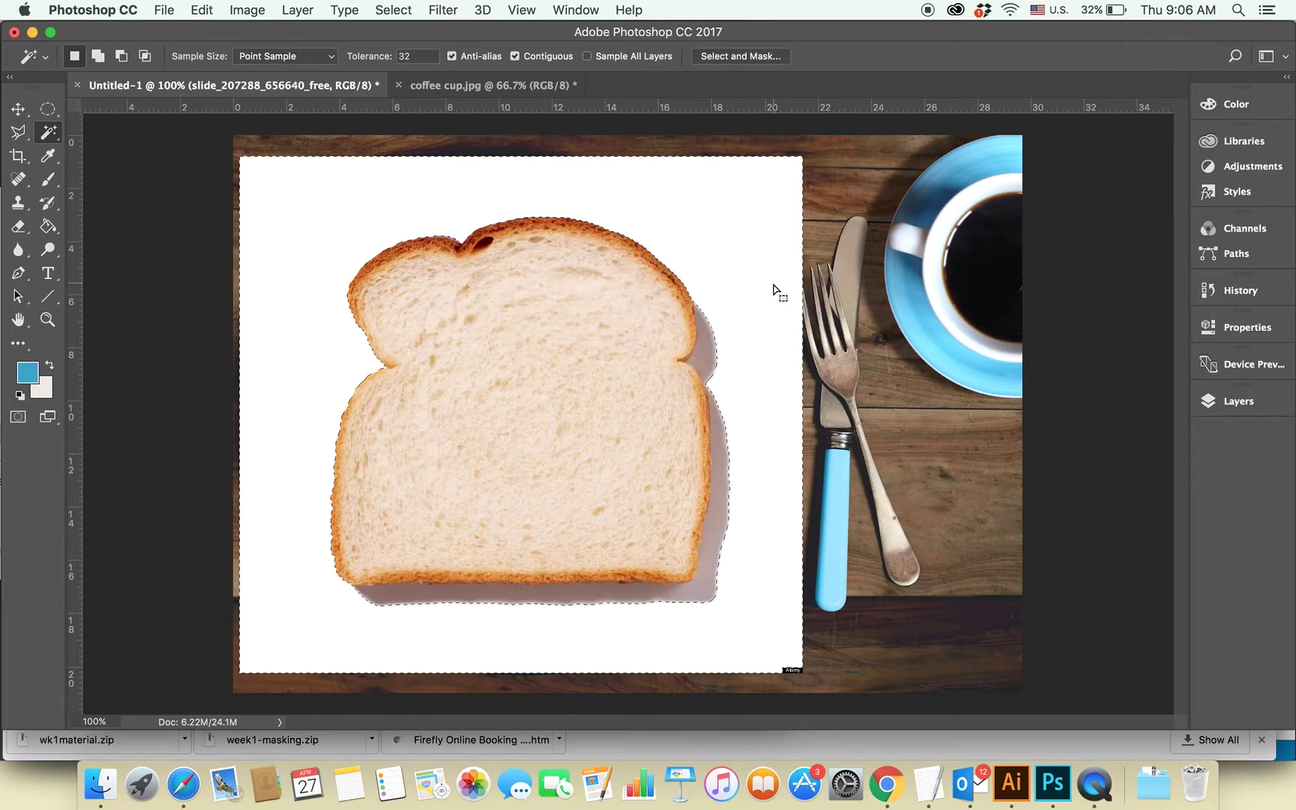
Step: Rasterize the bread layer, delete the selected white background, and deselect
left_click(1252, 409)
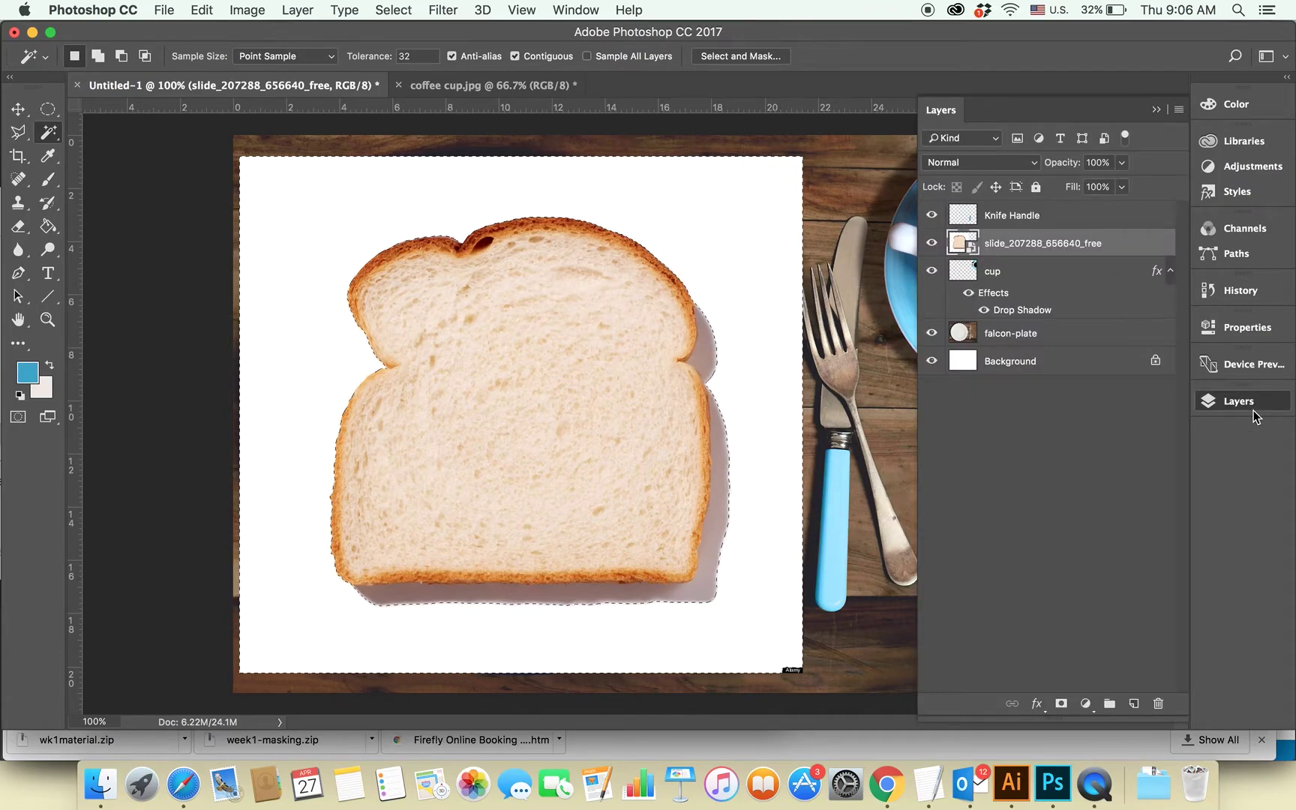
right_click(1113, 245)
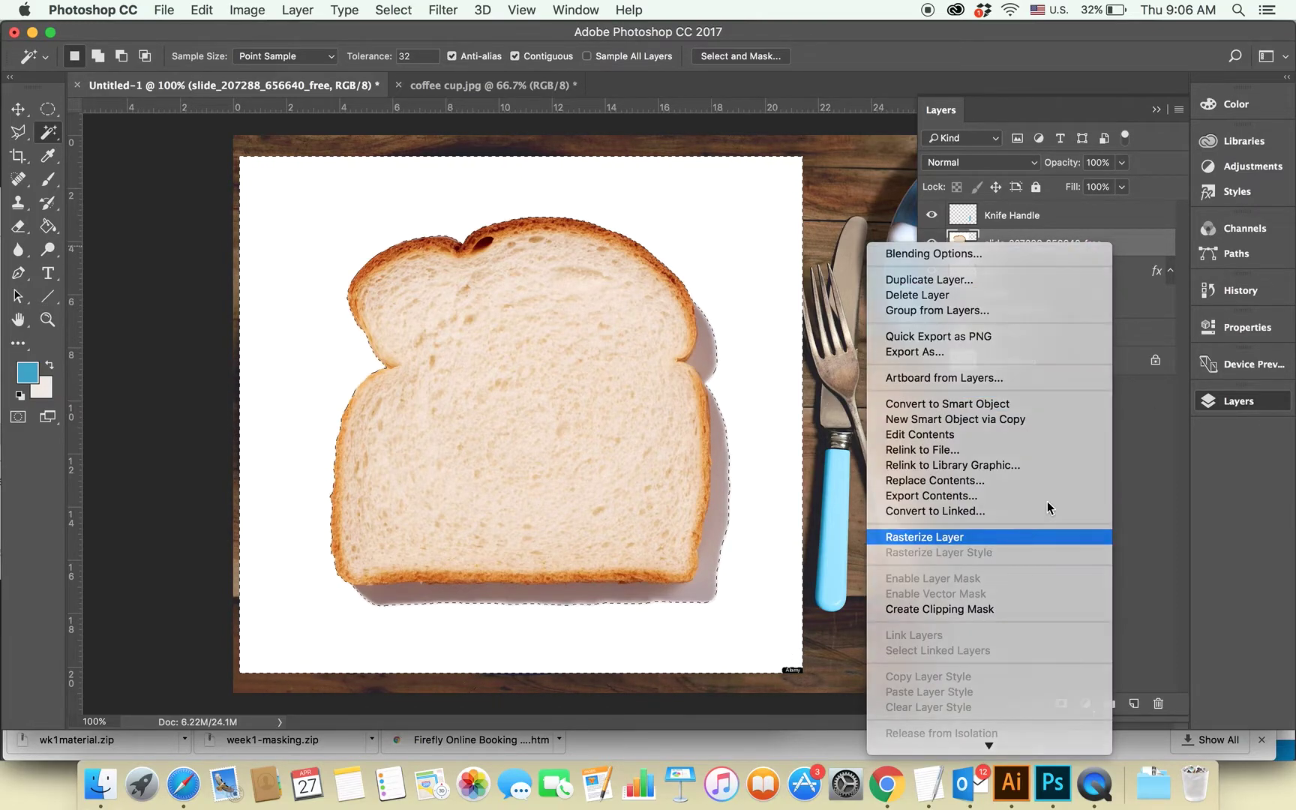
left_click(1029, 535)
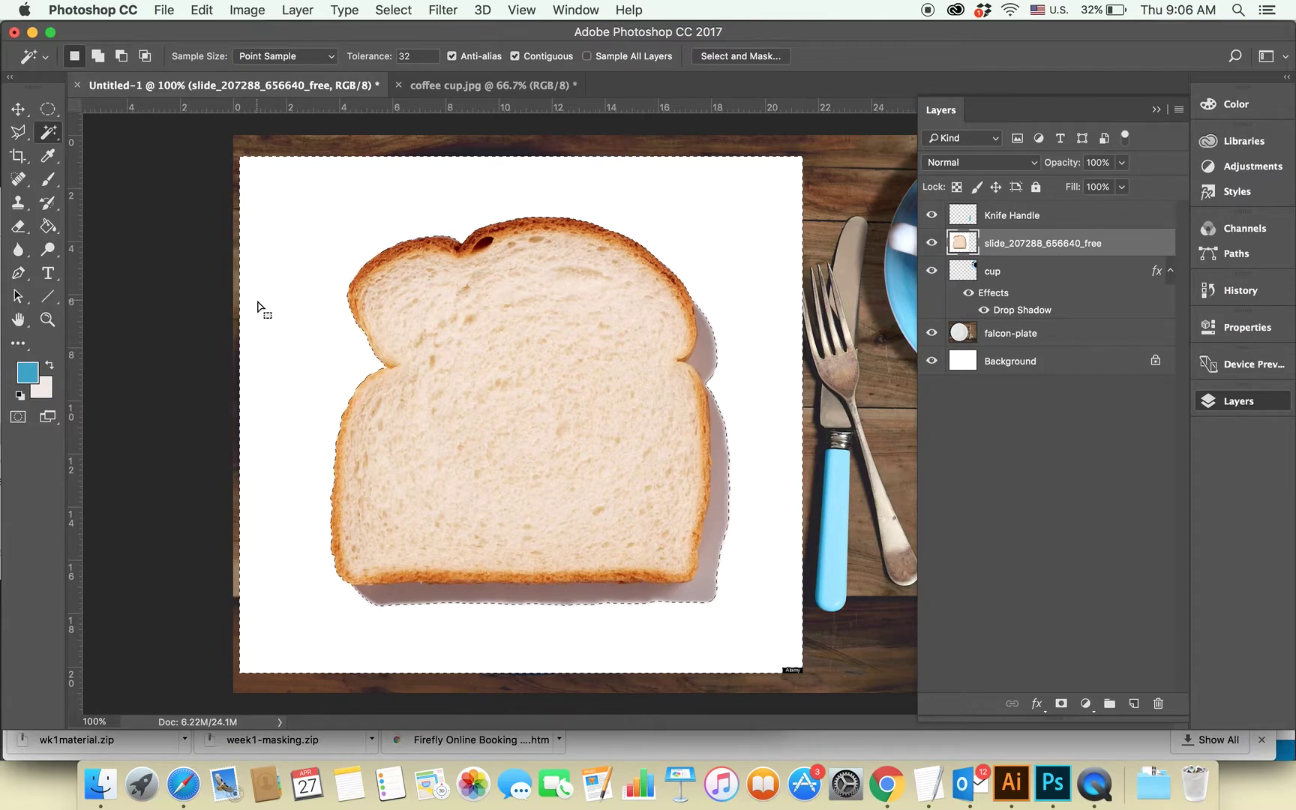
key("Delete")
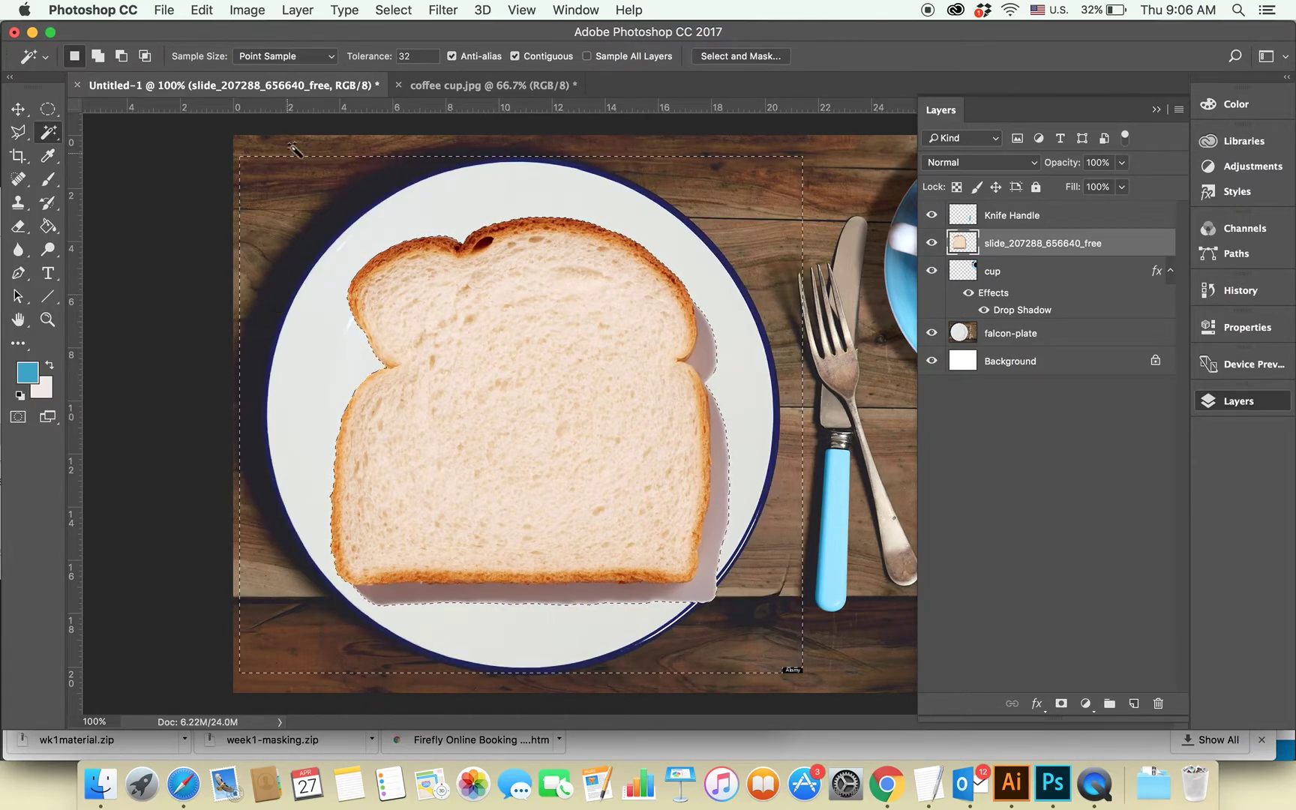
left_click(393, 9)
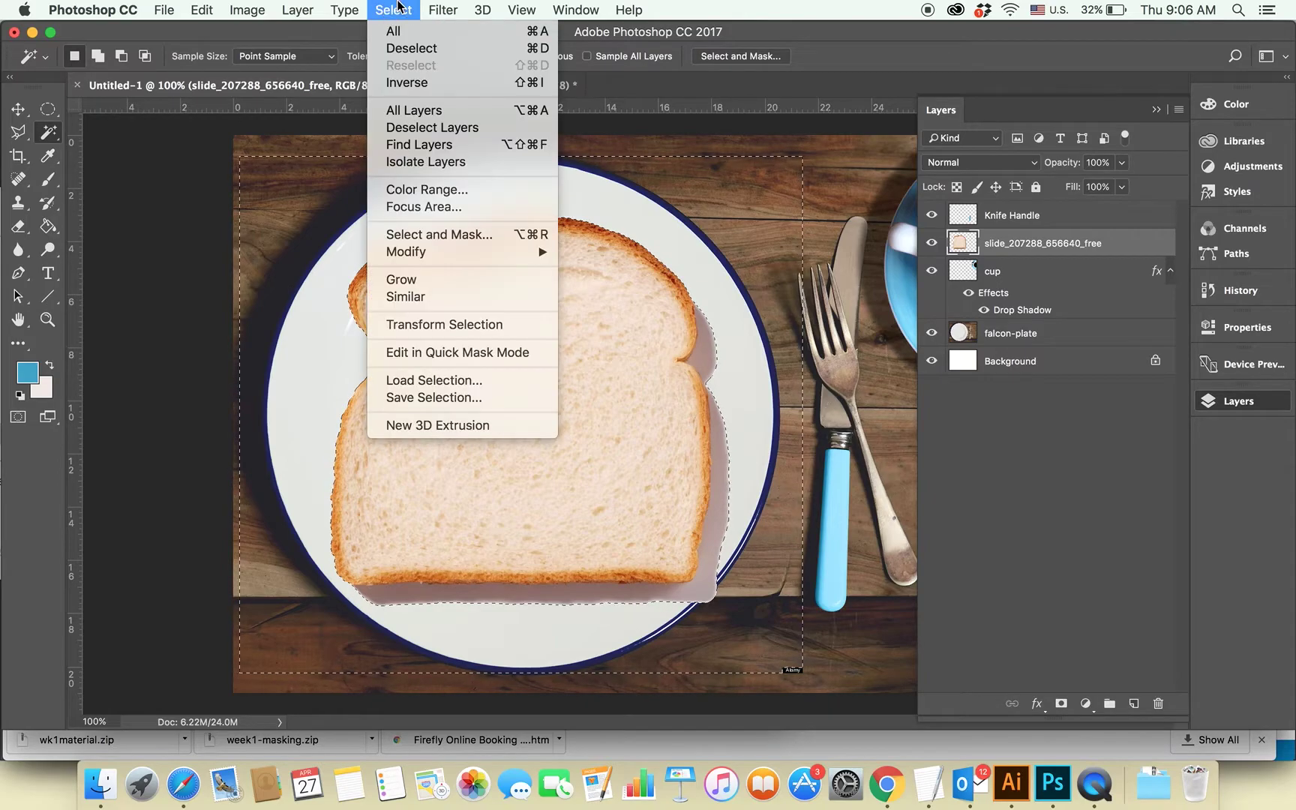
left_click(411, 48)
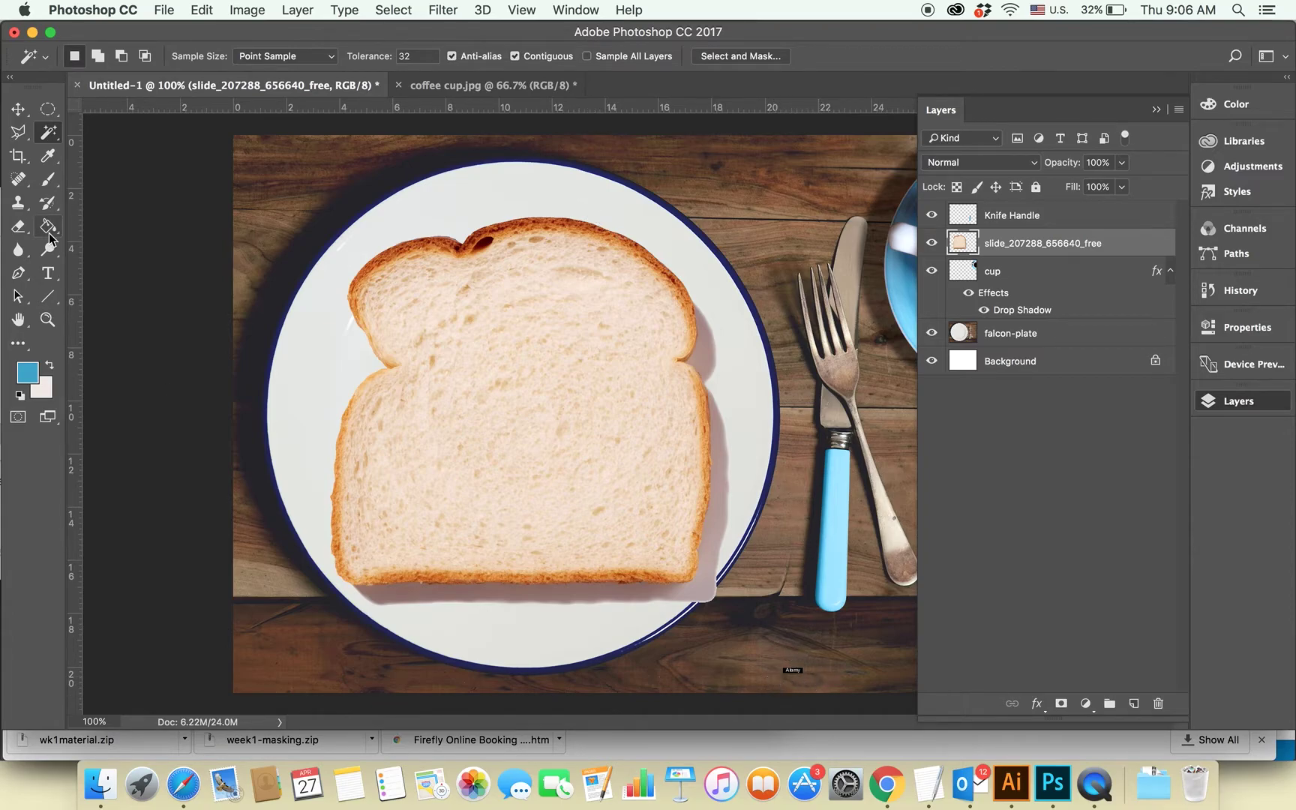
left_click(47, 109)
left_click(103, 110)
left_click_drag(768, 666, 828, 692)
key("Delete")
key("ctrl+d")
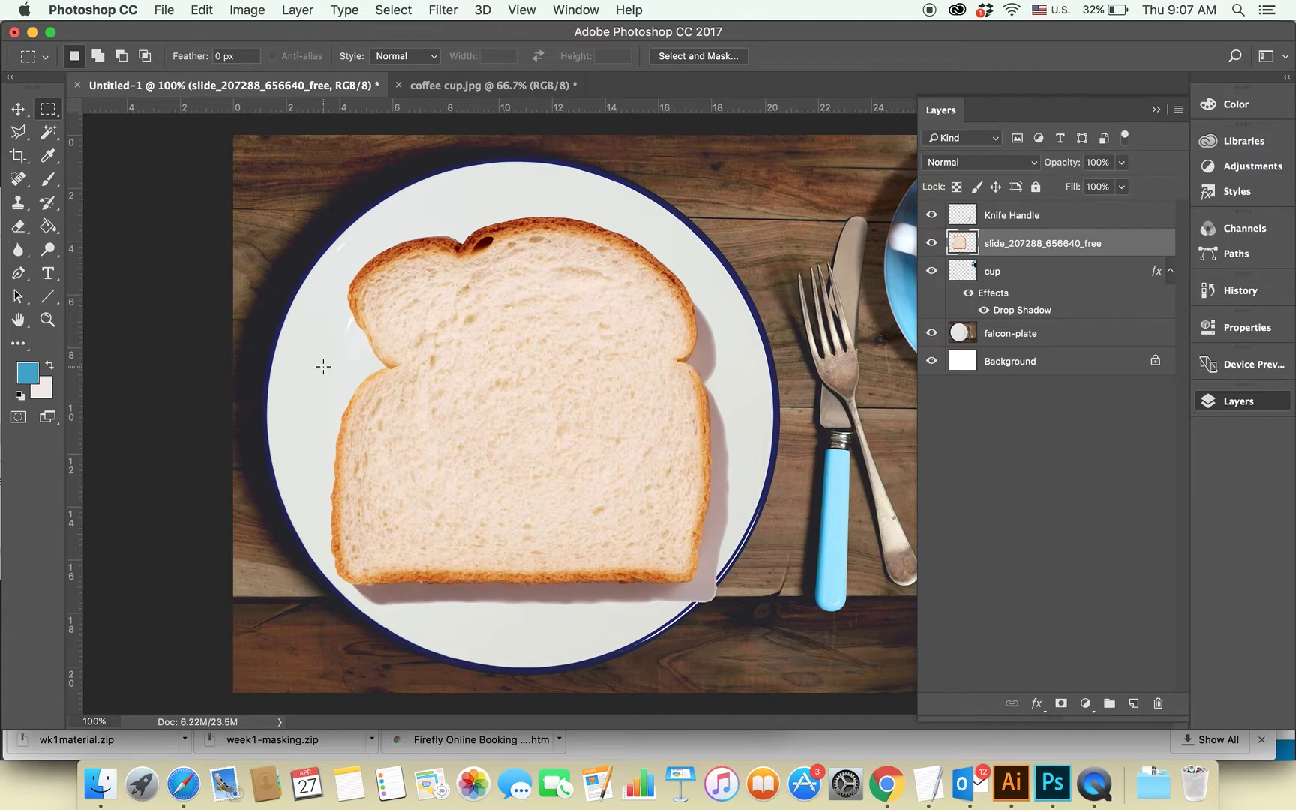
left_click(23, 110)
mouse_move(532, 397)
left_mouse_down()
mouse_move(521, 381)
mouse_move(546, 397)
left_mouse_up()
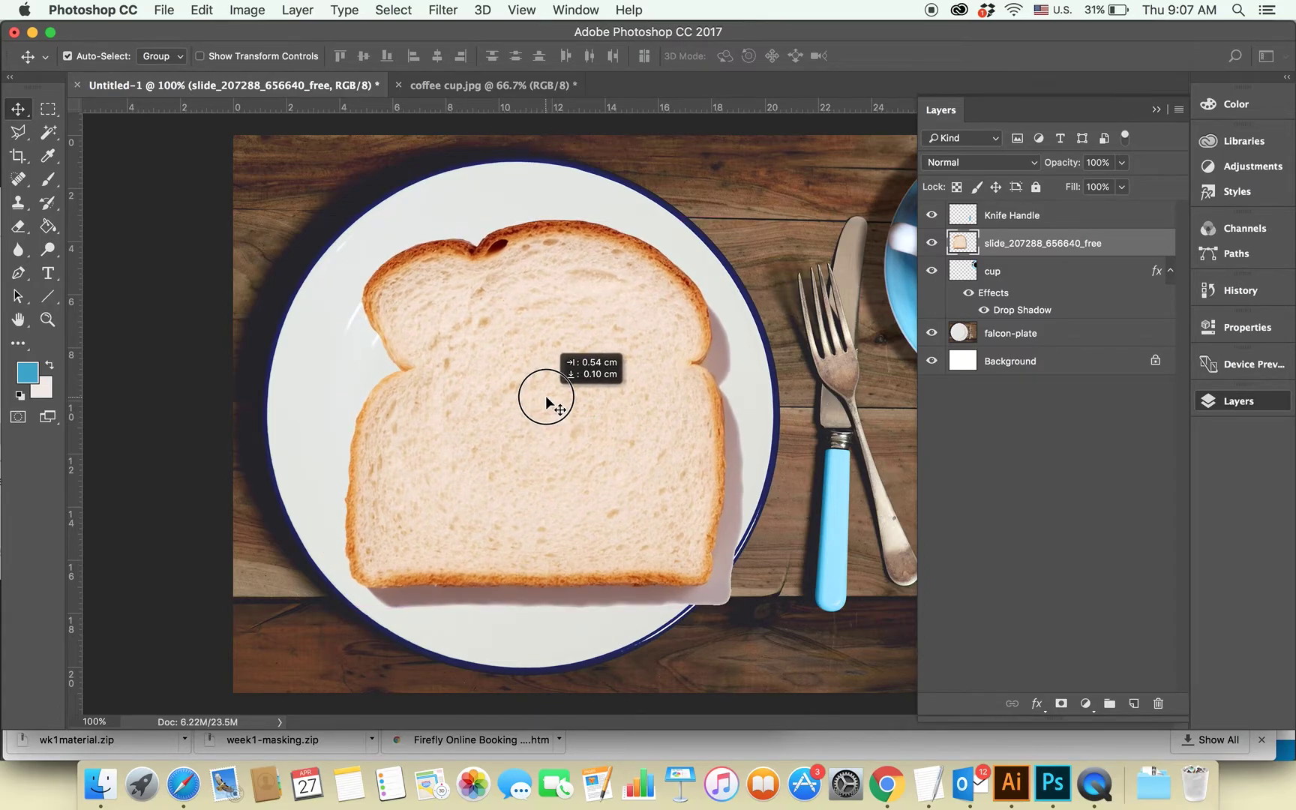
left_click_drag(547, 397, 526, 369)
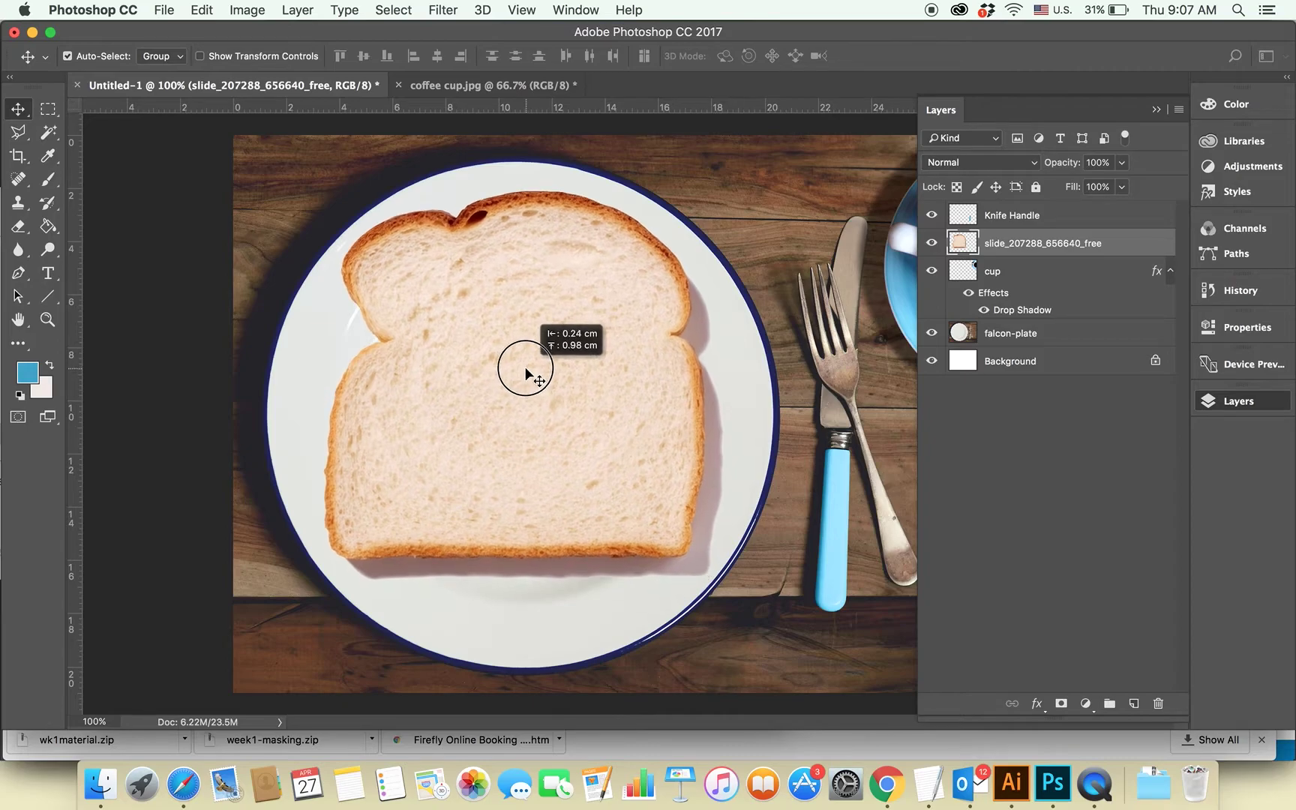
left_click_drag(526, 368, 523, 372)
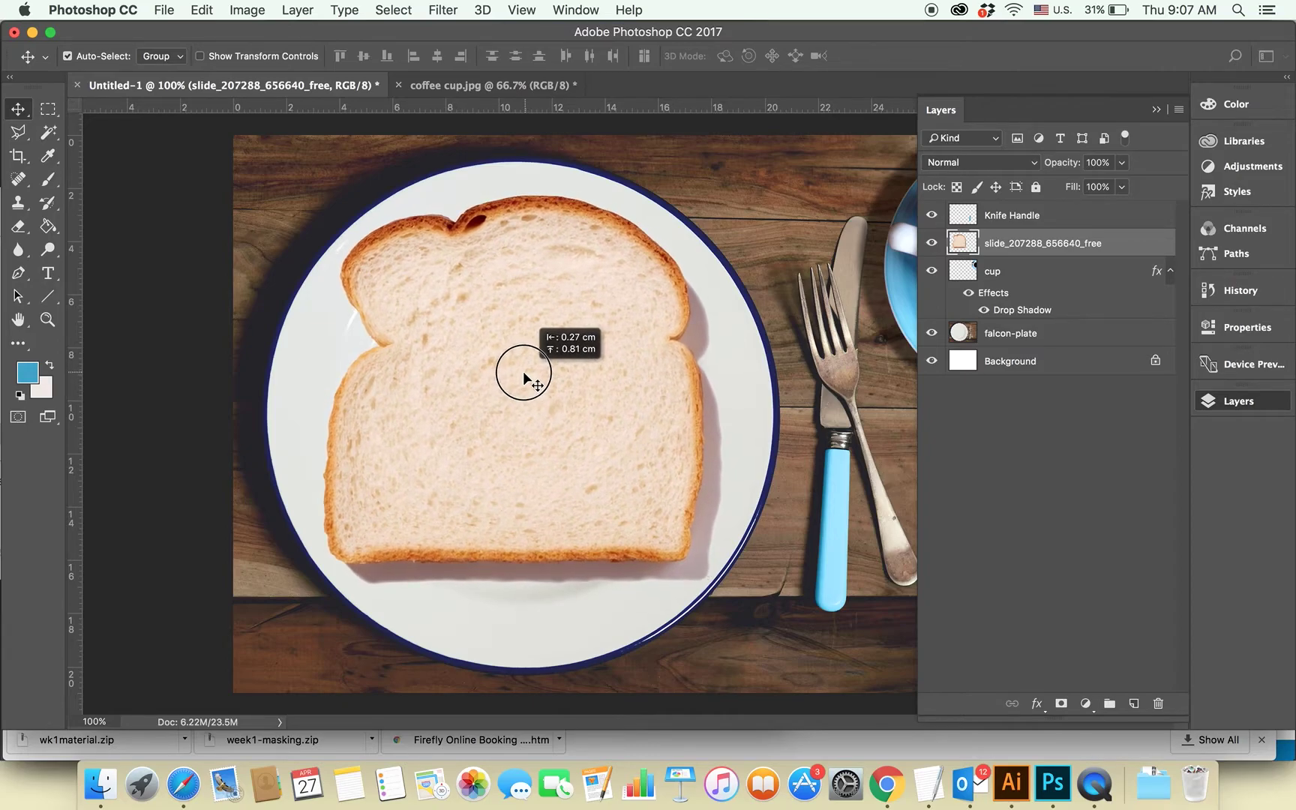
Step: Sample the grey shadow beside the bread with the Magic Wand, trying Contiguous selection
left_click(49, 135)
left_click(692, 339)
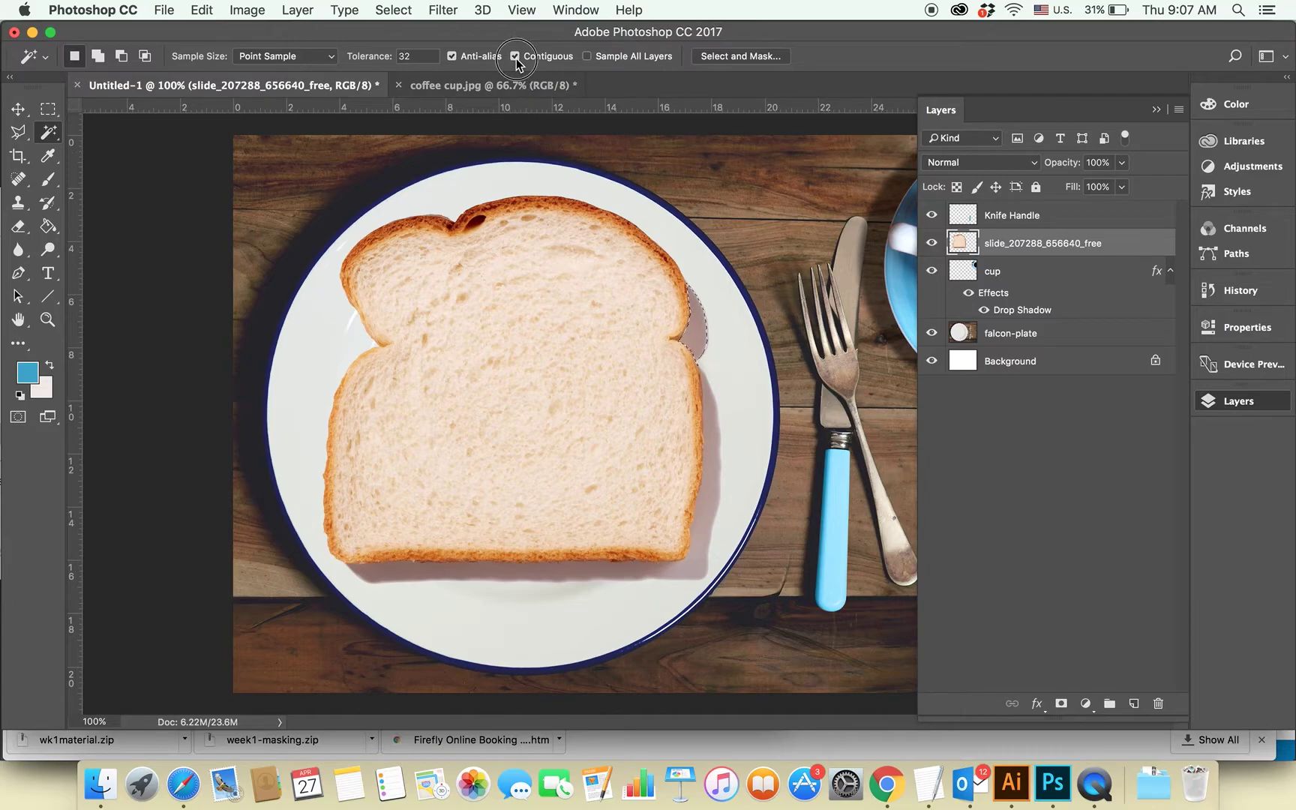
left_click(720, 458)
left_click(515, 57)
left_click(699, 337)
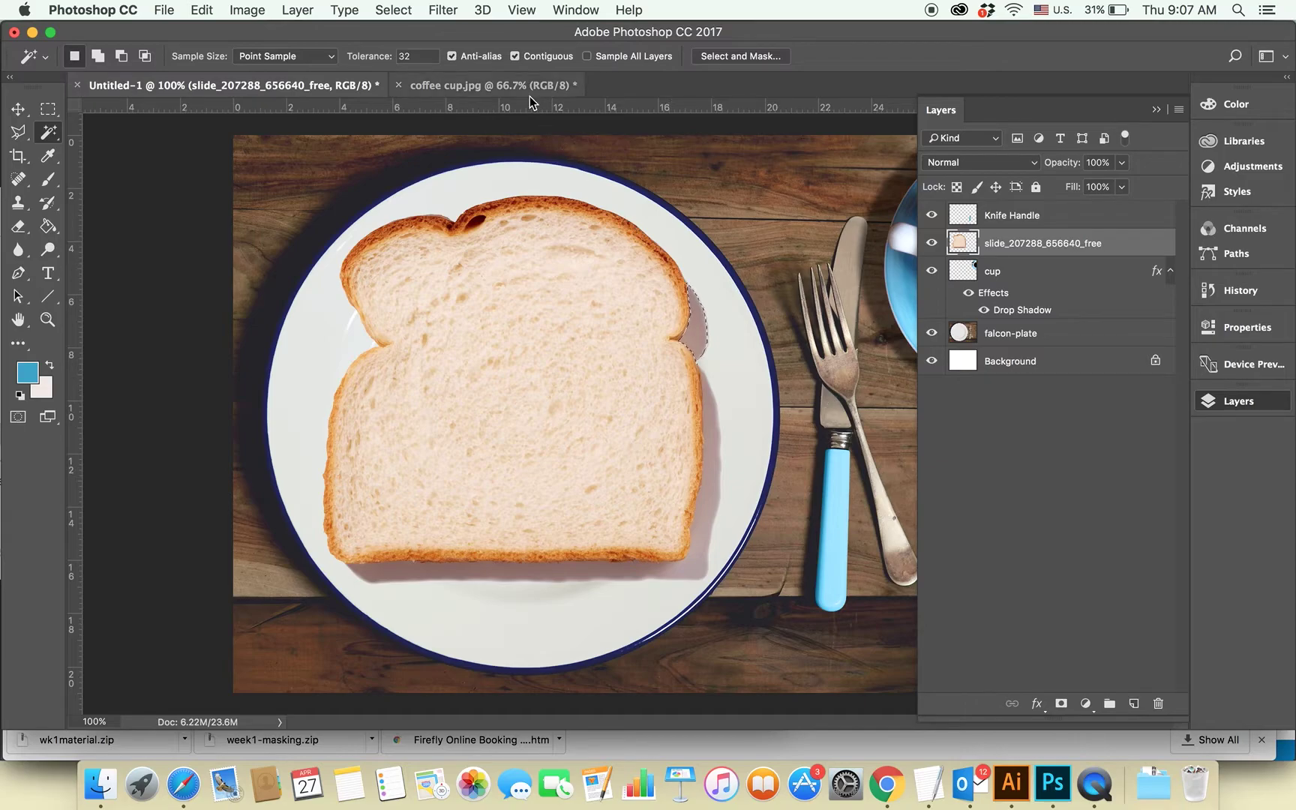
Step: Select all the bread's shadow pixels with Contiguous off, cut them out, and deselect
left_click(516, 57)
left_click(723, 495)
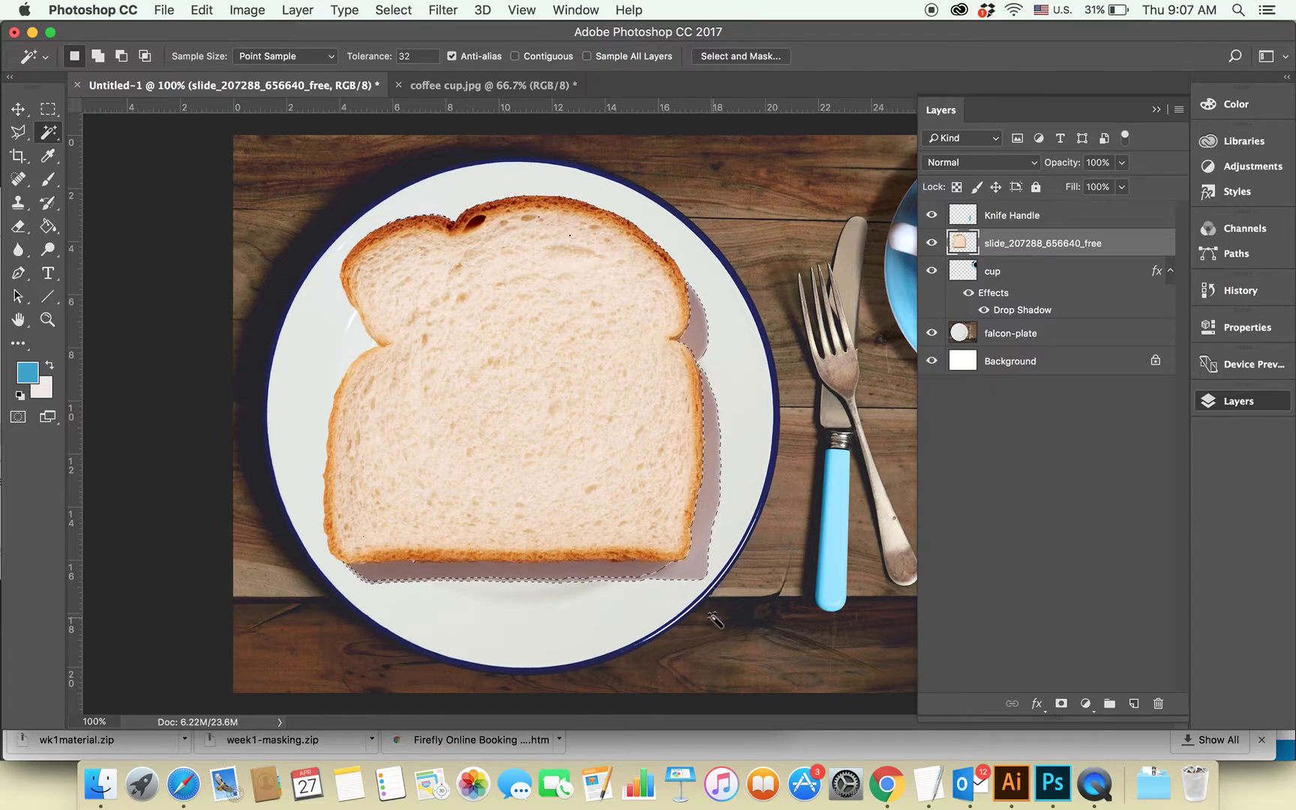
left_click(605, 579, "shift")
key("Delete")
key("ctrl+d")
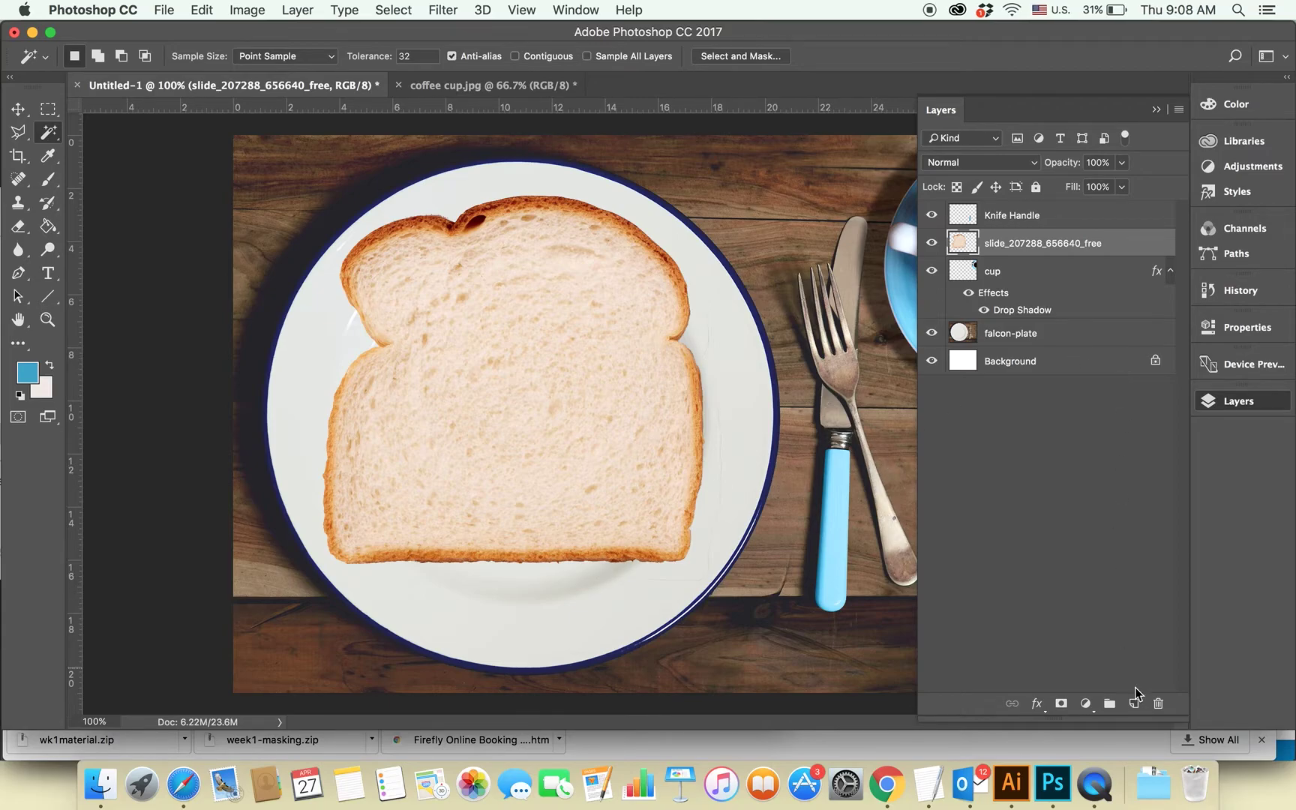
left_click(1133, 704)
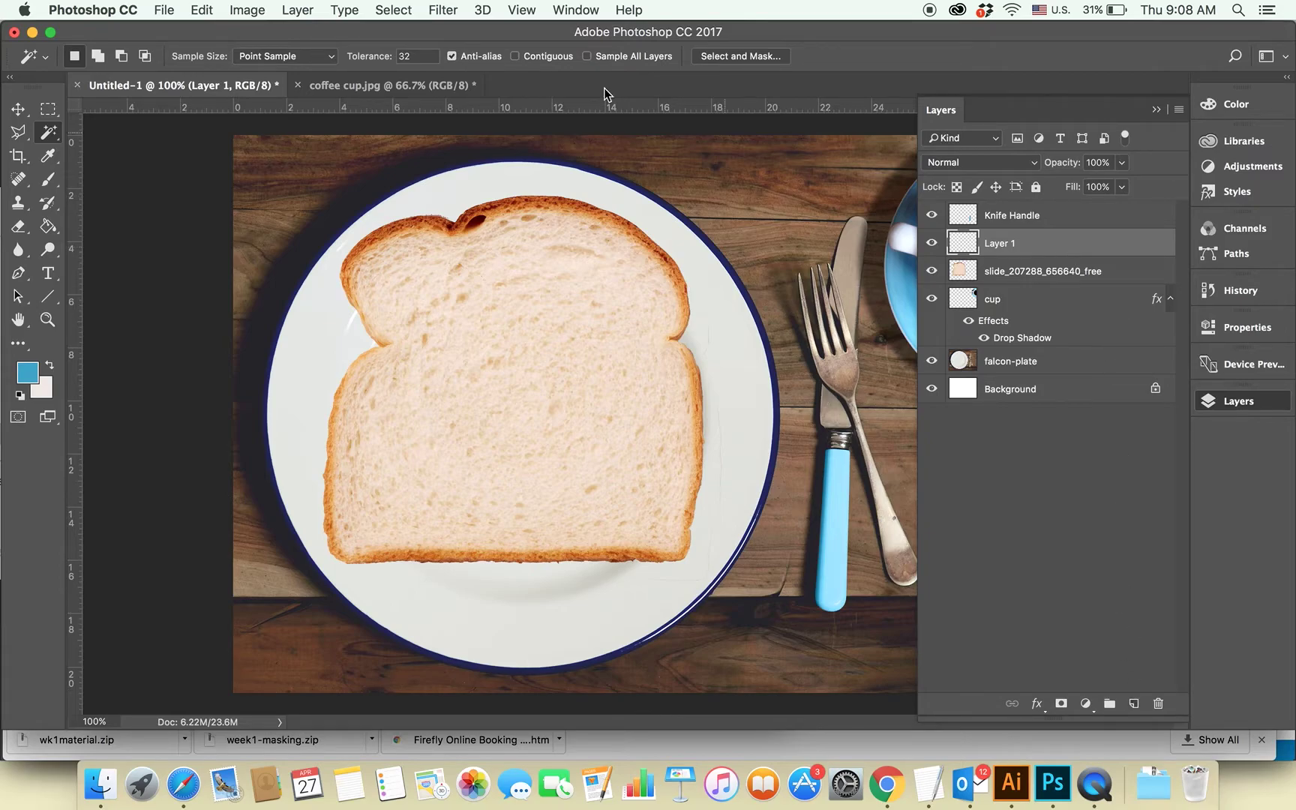
Step: Paste the shadow in place on the new layer, name it 'bread shadow', and hide it
left_click(197, 11)
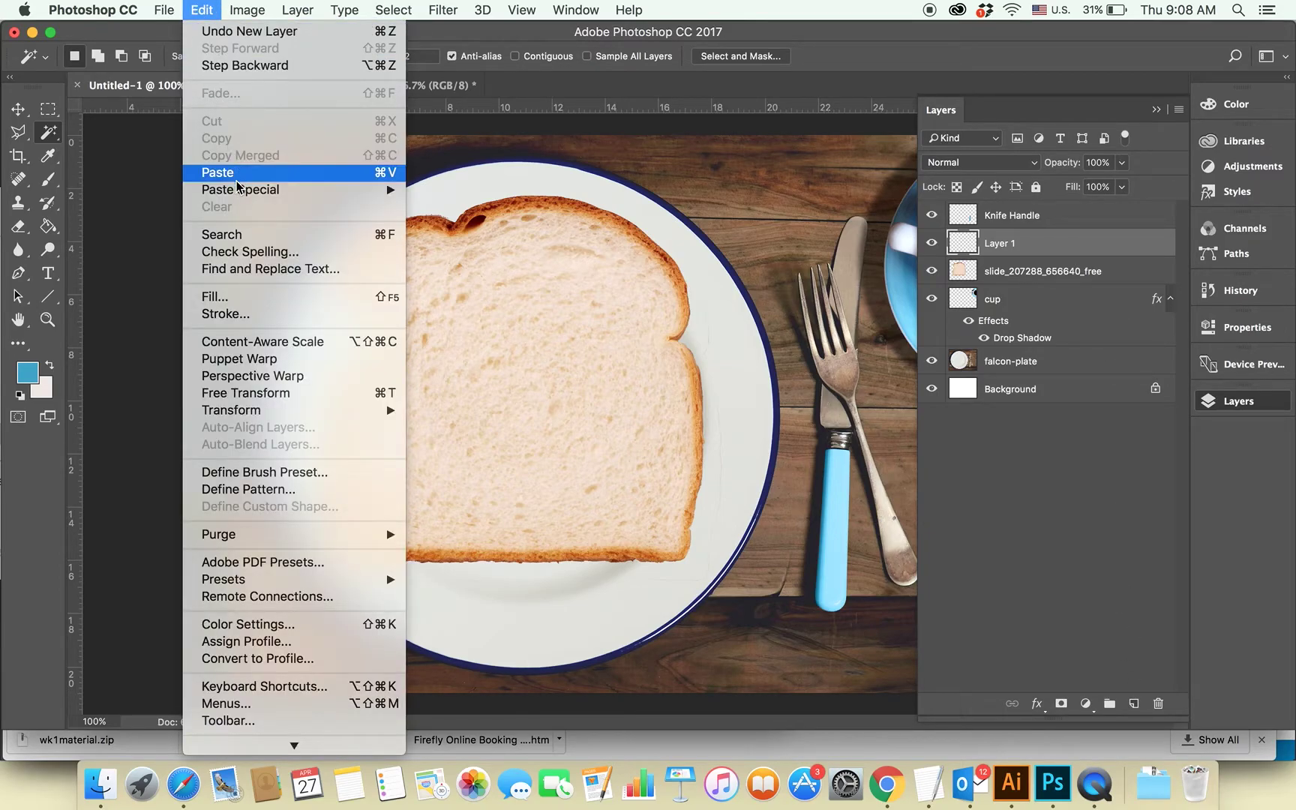
mouse_move(240, 190)
left_click(502, 194)
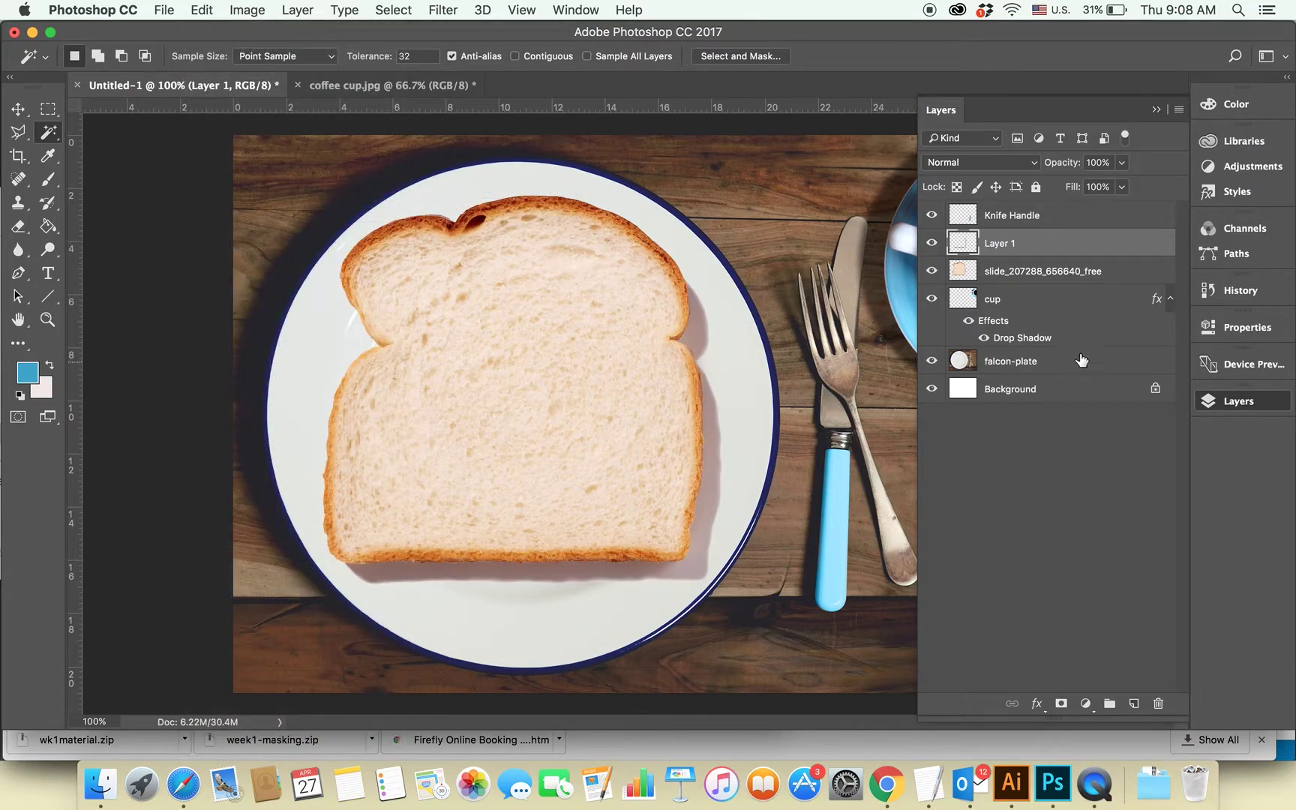
double_click(995, 243)
type("bread shadow")
key("Return")
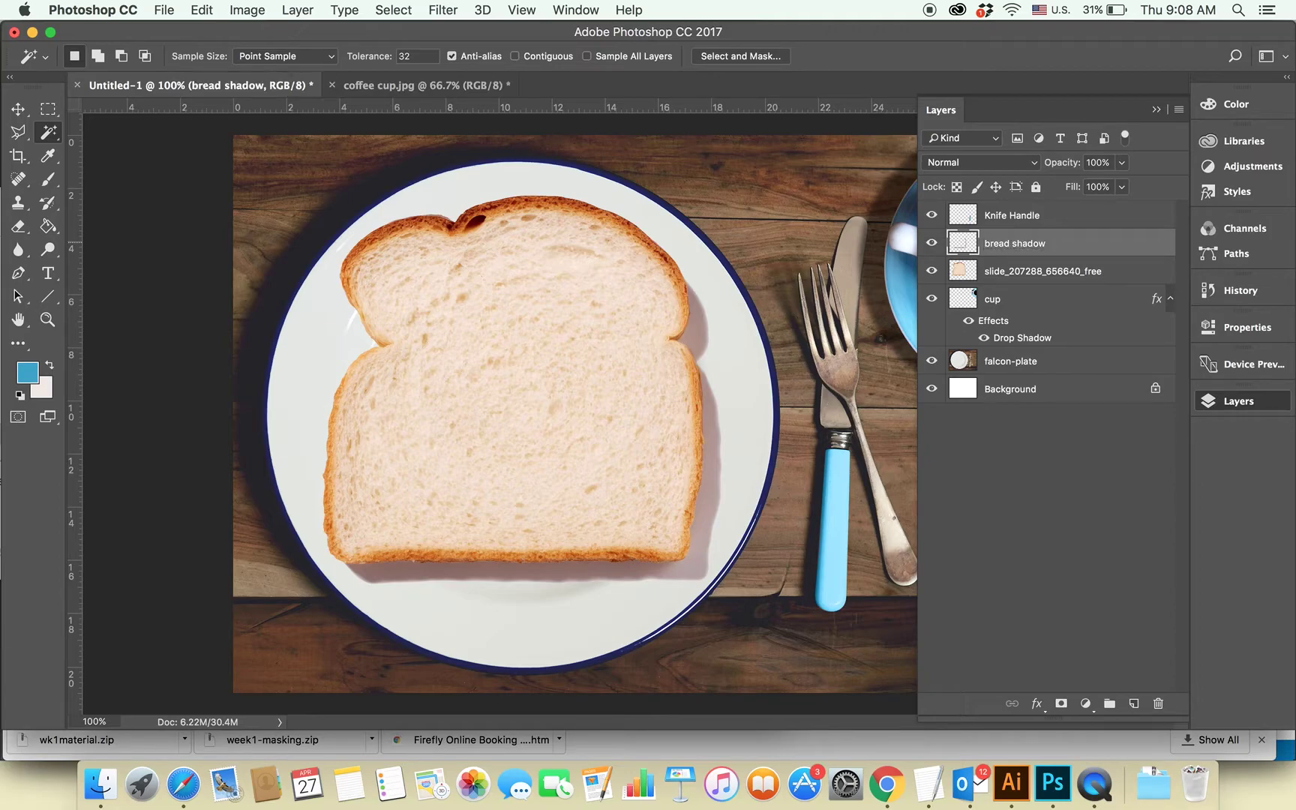
left_click(932, 242)
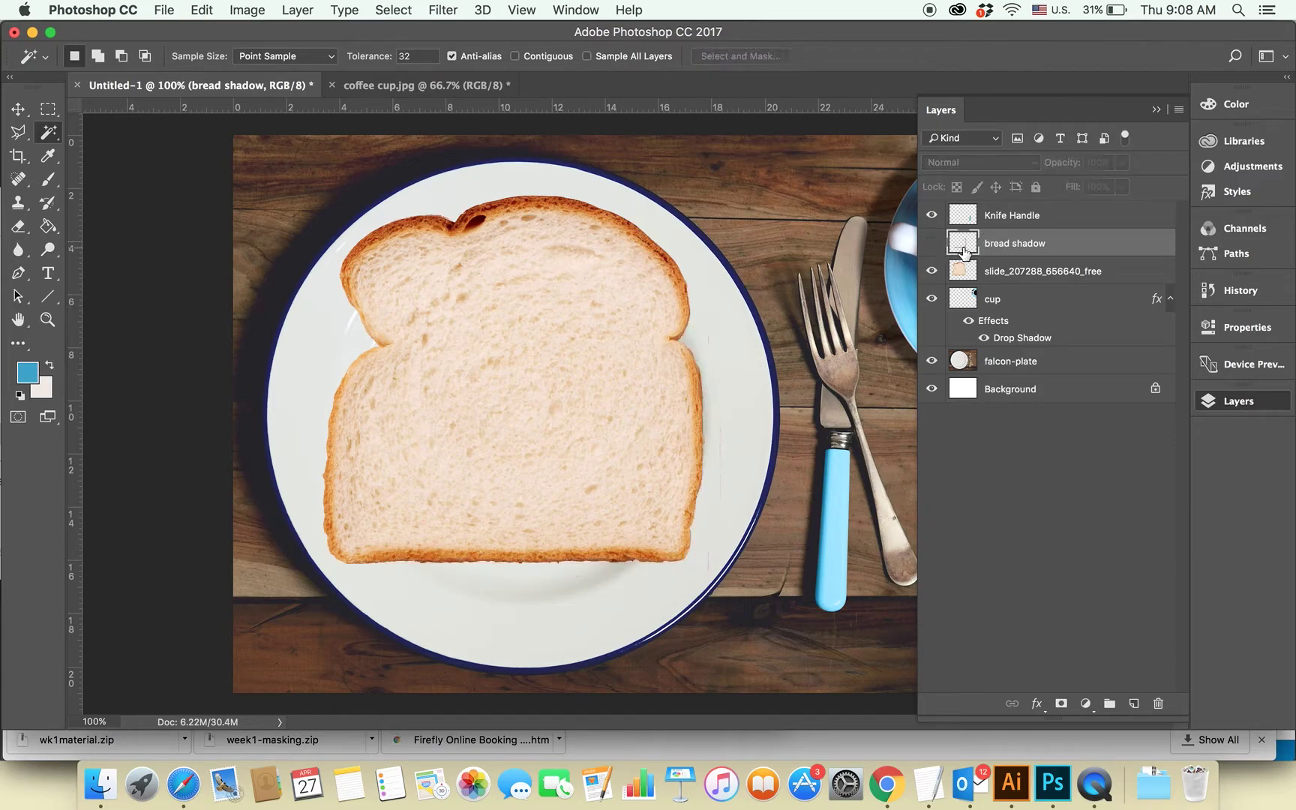
left_click(1038, 271)
key("super+plus")
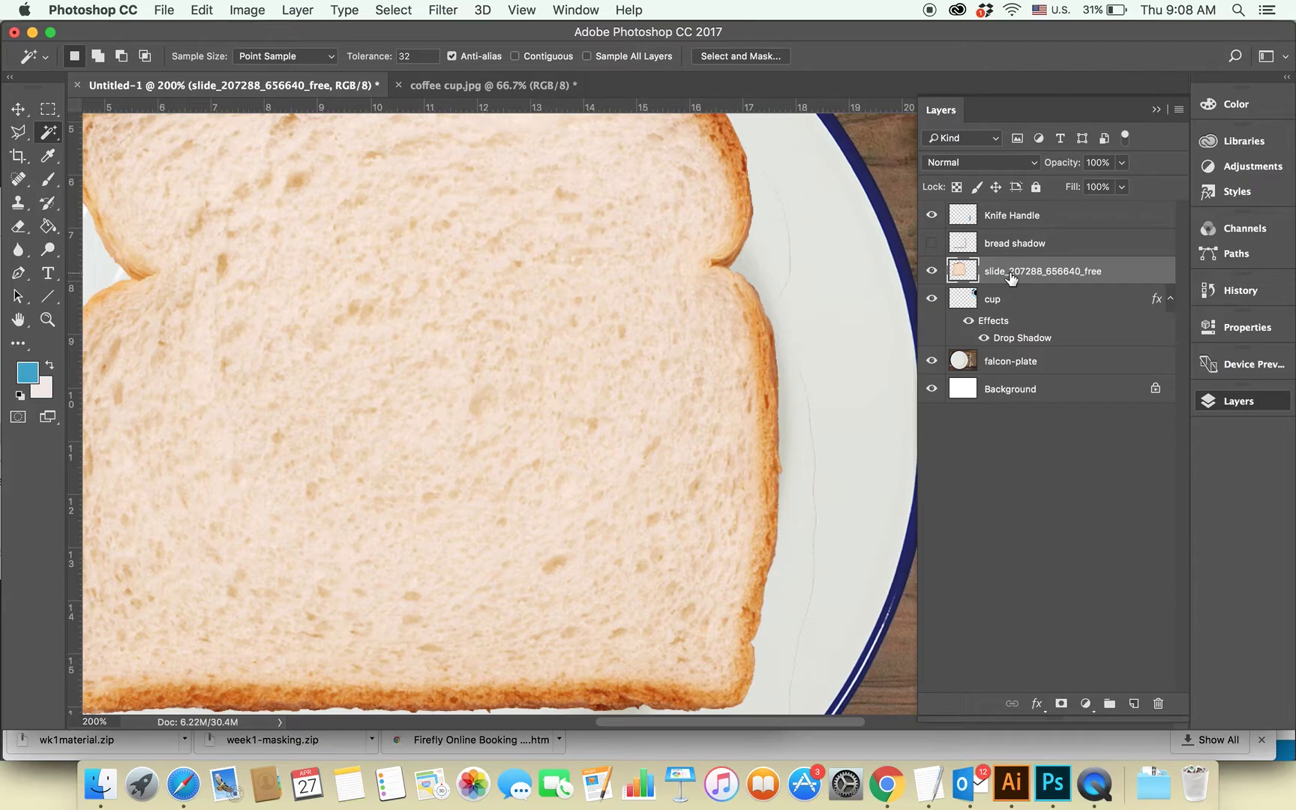
Step: Spot-heal the stray grey line on the plate beside the bread with a smaller brush
scroll(799, 354, "down", 3)
scroll(773, 372, "down", 2)
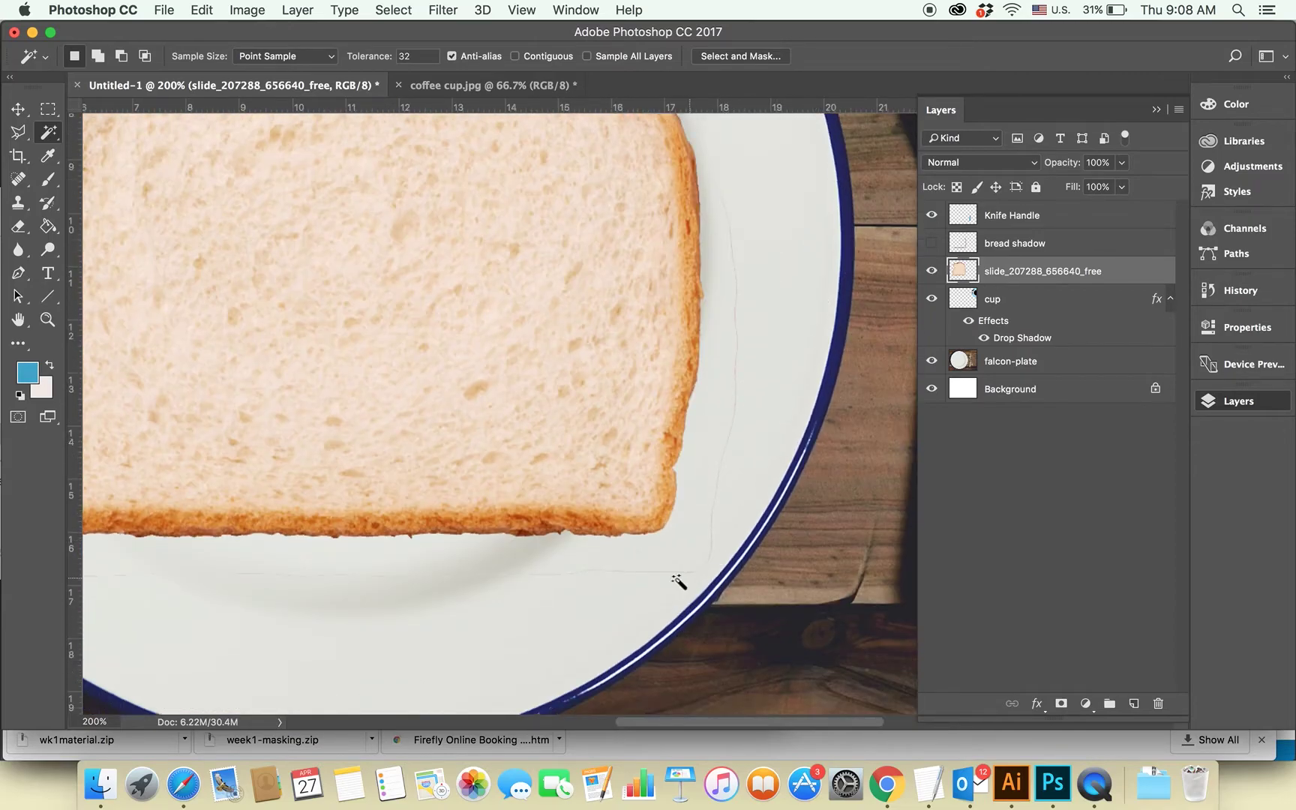
scroll(745, 379, "up", 2)
scroll(745, 378, "up", 5)
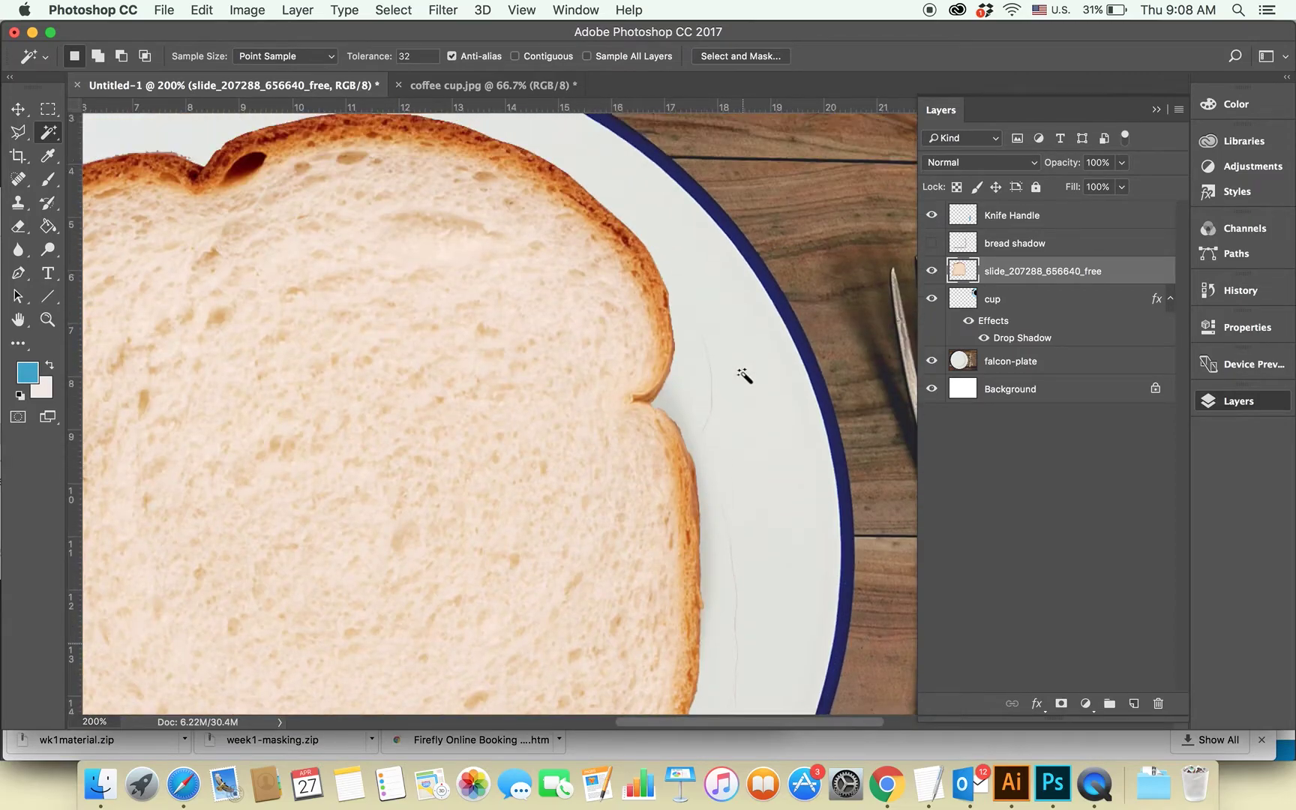
scroll(732, 364, "up", 1)
left_click(18, 178)
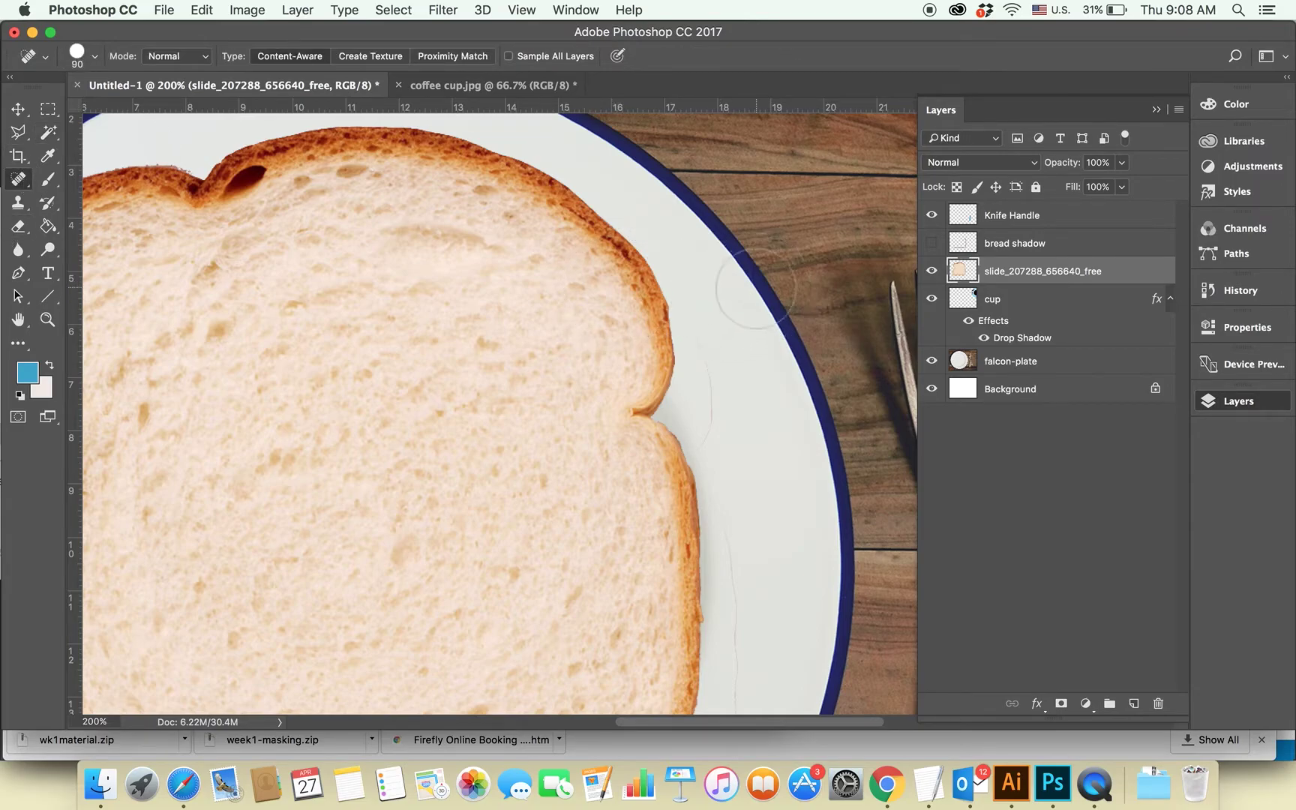
key("bracketleft")
key("bracketleft")
key("bracketleft")
left_click(702, 310)
left_click_drag(702, 311, 723, 405)
Step: Erase the remaining thin grey line marks across the plate around and below the bread
left_click(17, 228)
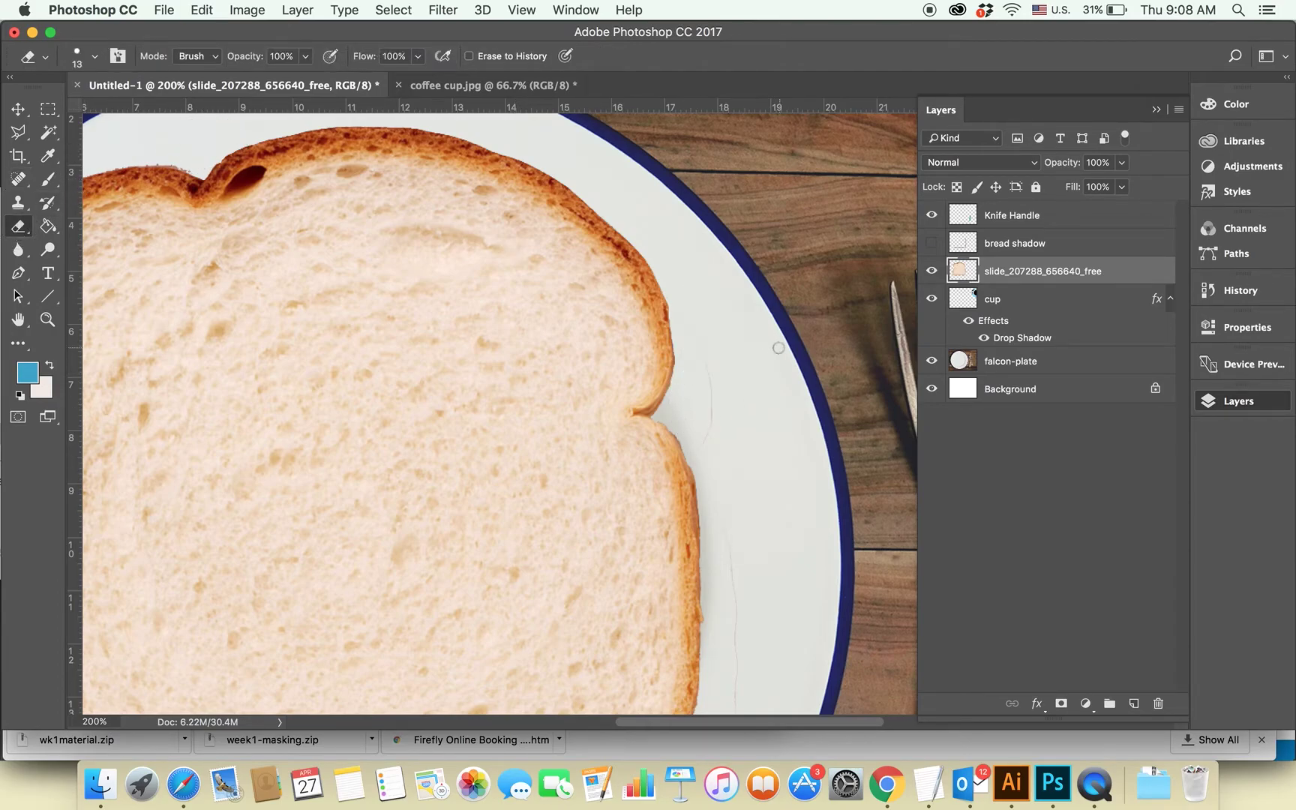
key("bracketright")
key("bracketright")
key("bracketright")
scroll(706, 443, "down", 5)
mouse_move(702, 353)
left_mouse_down()
mouse_move(719, 507)
mouse_move(691, 625)
left_mouse_up()
scroll(692, 624, "down", 3)
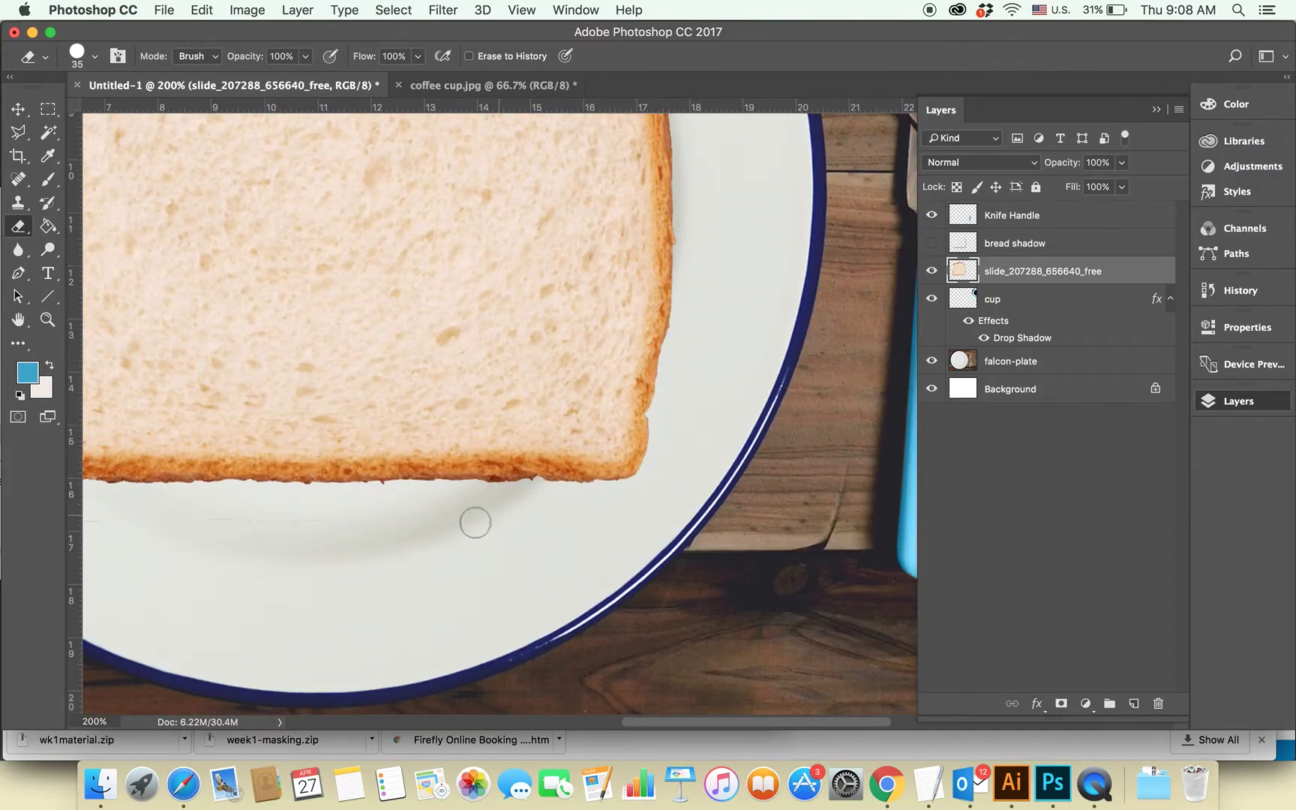
scroll(475, 522, "left", 2)
scroll(475, 521, "up", 1)
scroll(475, 521, "left", 3)
mouse_move(838, 578)
left_mouse_down()
mouse_move(598, 591)
mouse_move(249, 571)
left_mouse_up()
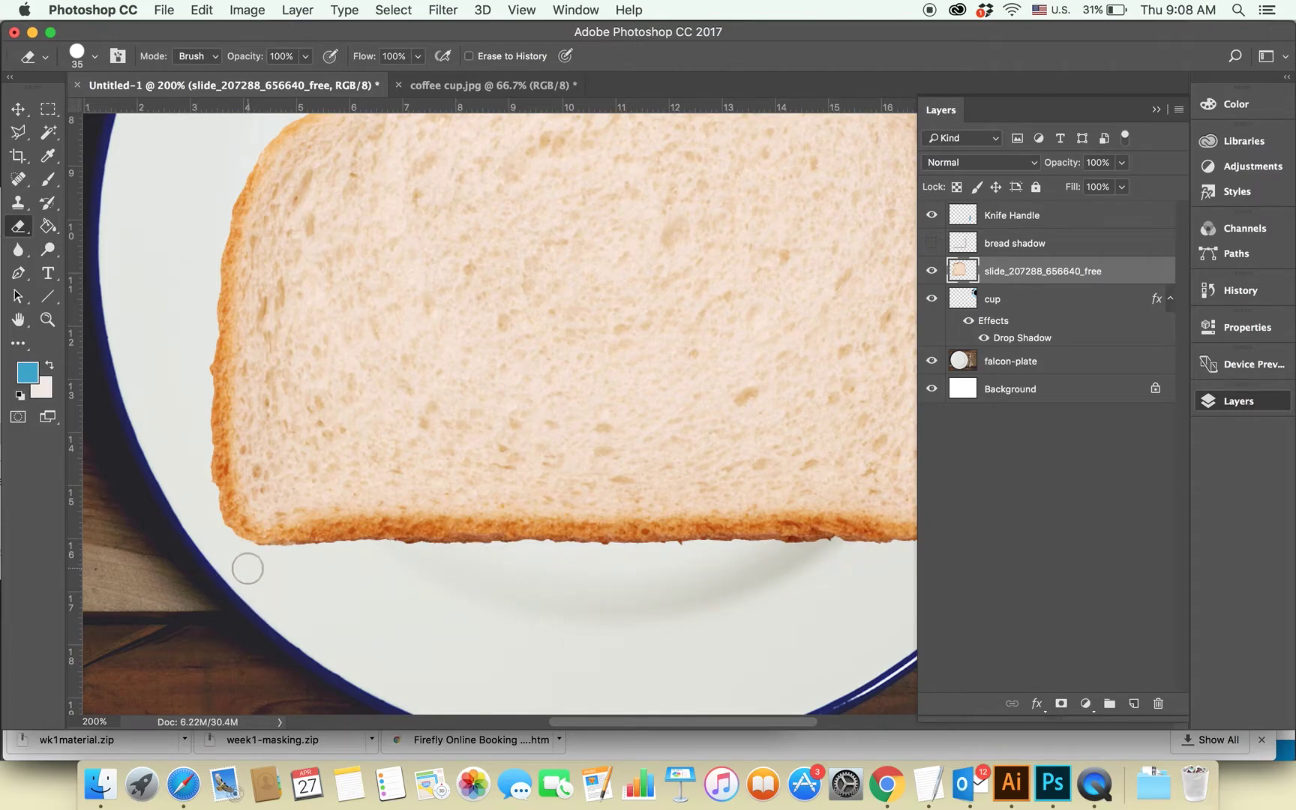
scroll(249, 567, "down", 2)
scroll(249, 568, "right", 3)
scroll(247, 568, "right", 1)
left_click_drag(703, 498, 500, 497)
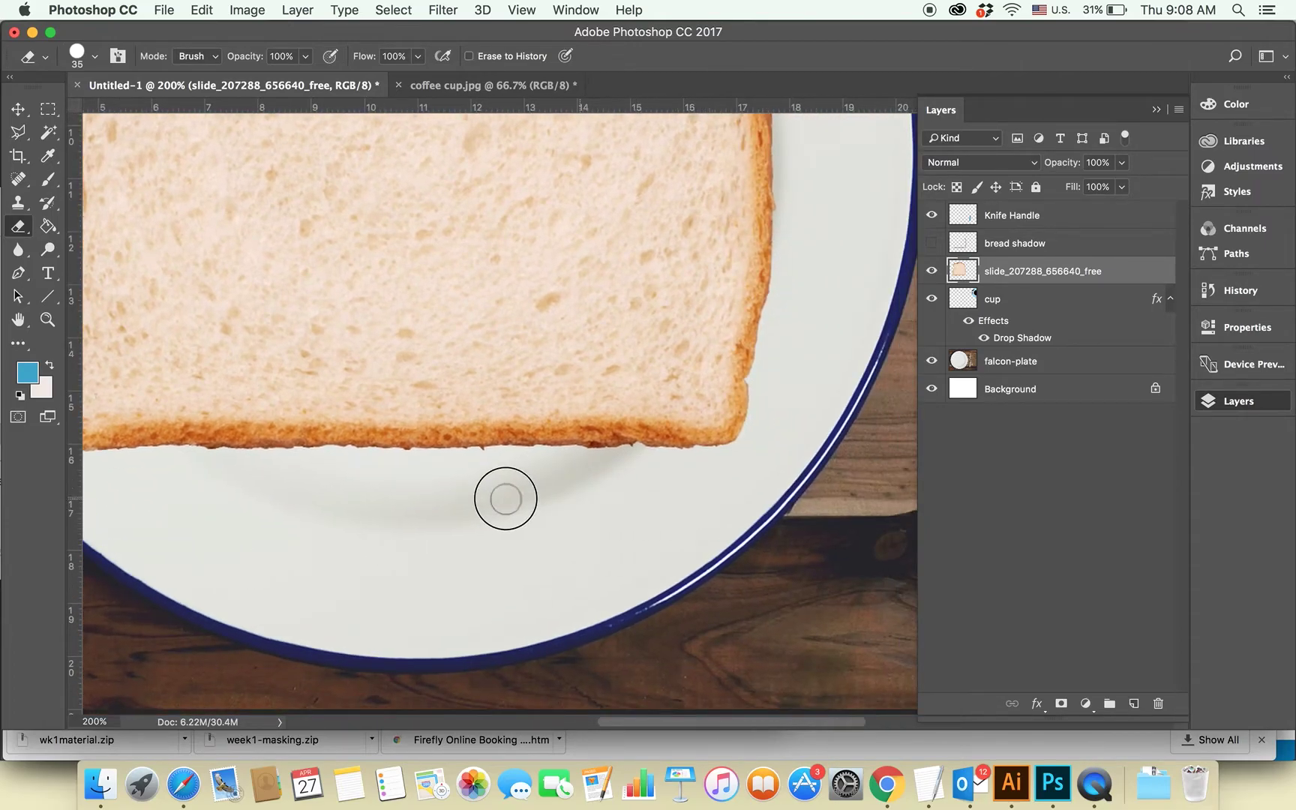
key("v")
key("super+minus")
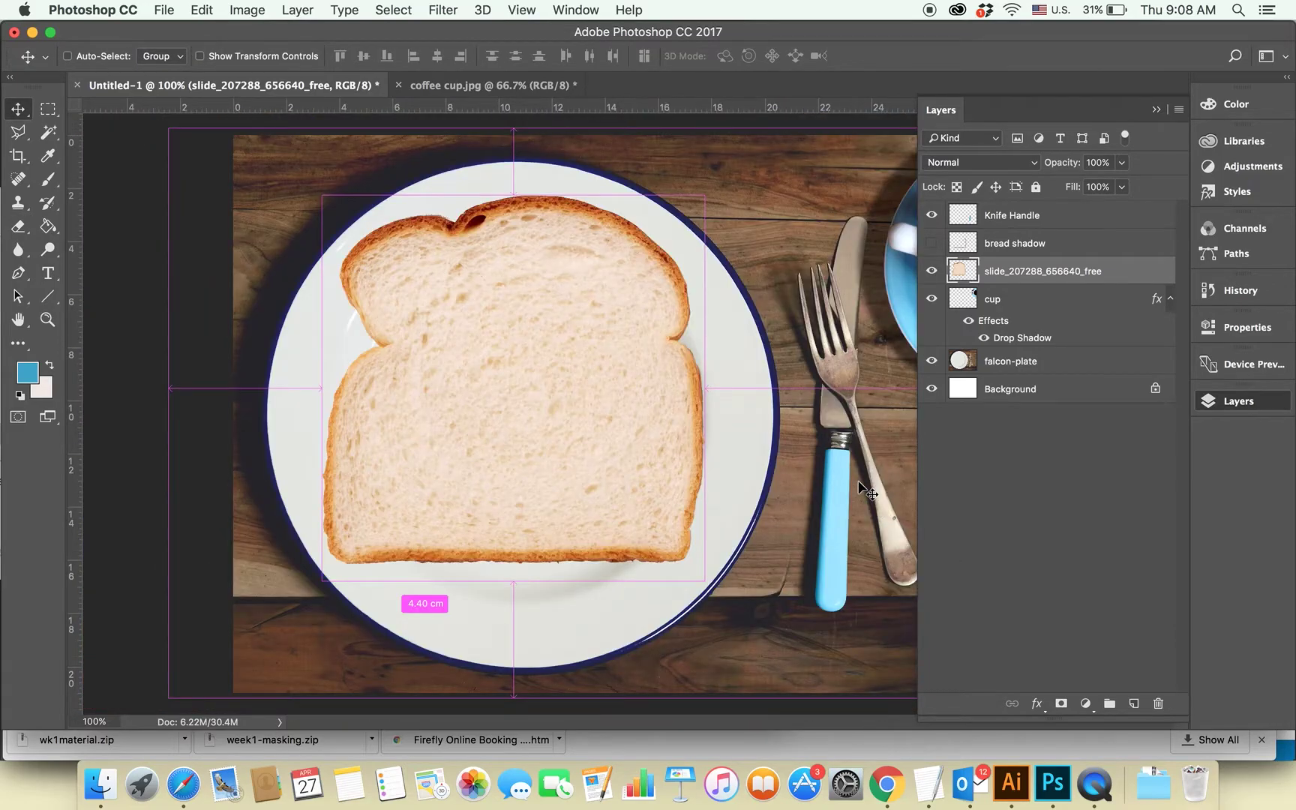
Step: Make the bread shadow layer visible again and set its blend mode to Multiply
key("super+minus")
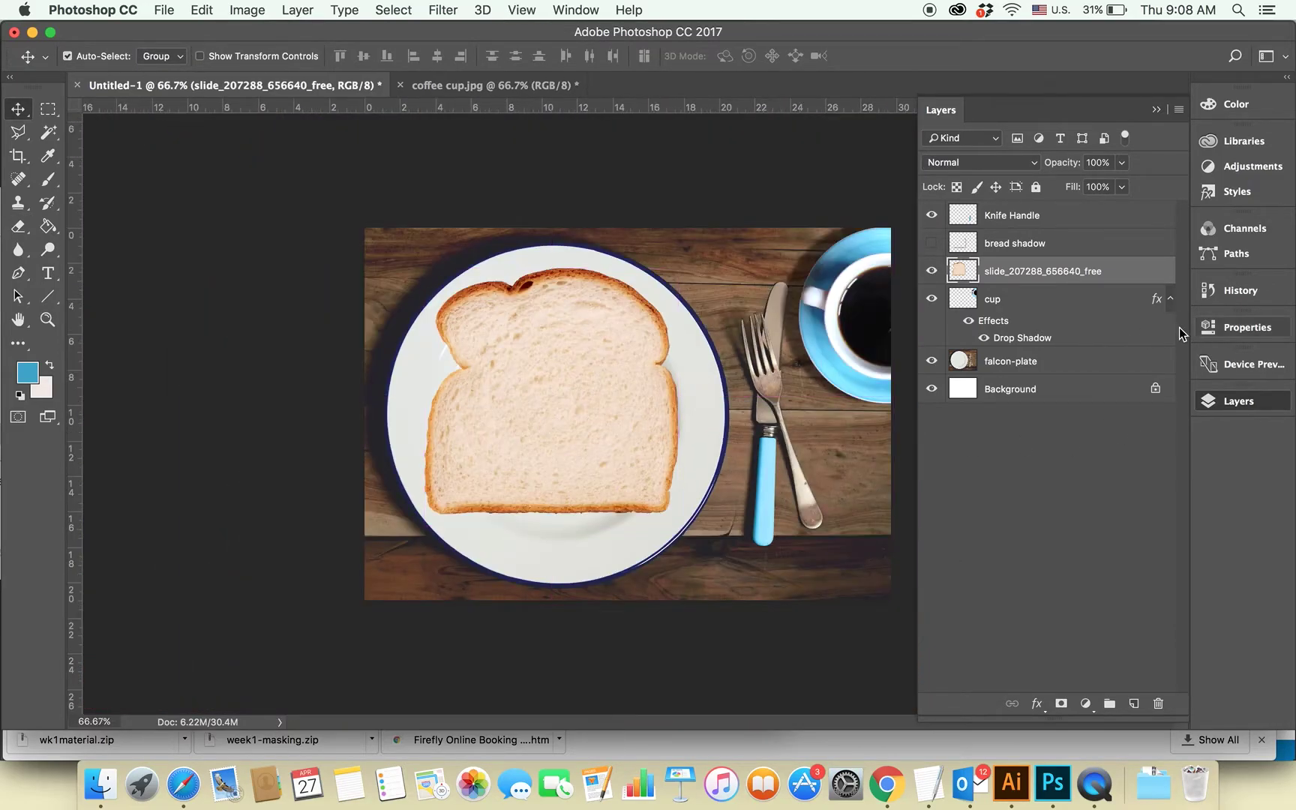
left_click(1051, 244)
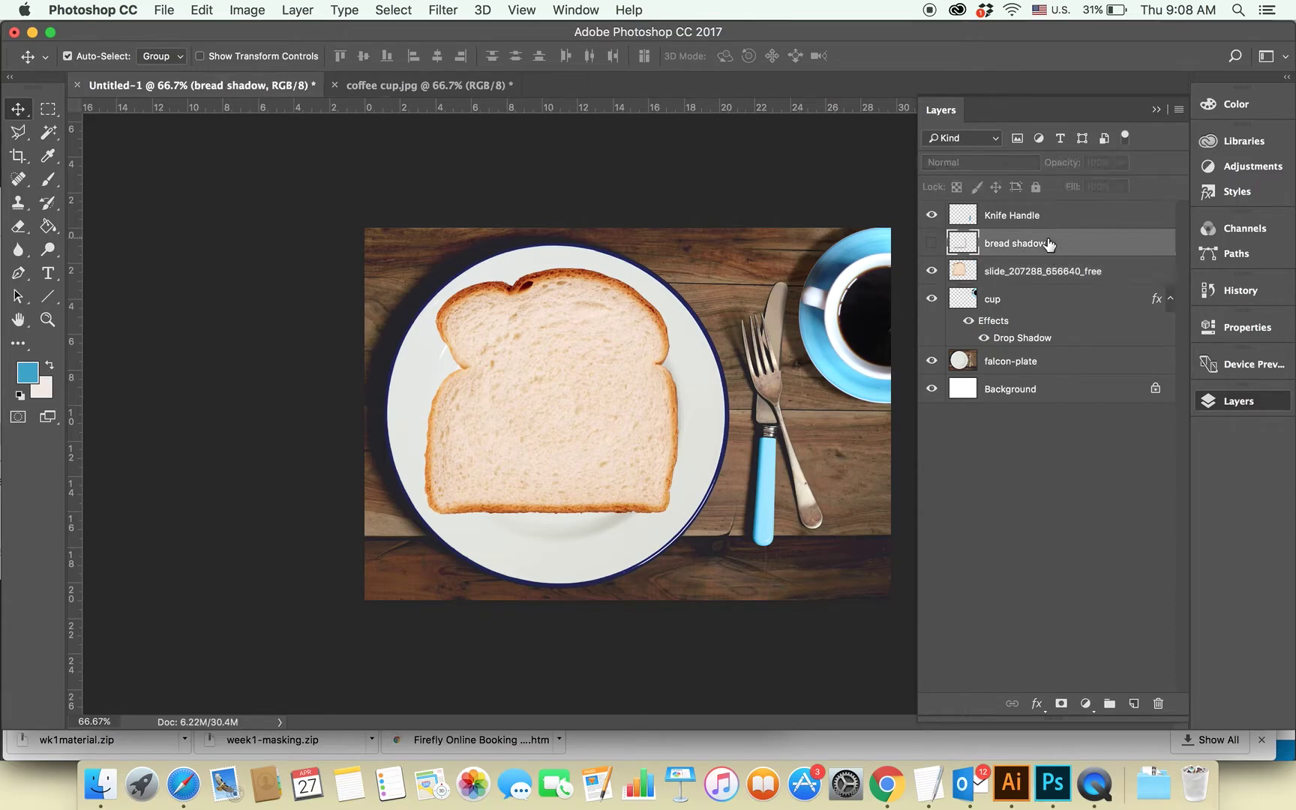
left_click(931, 243)
key("super+1")
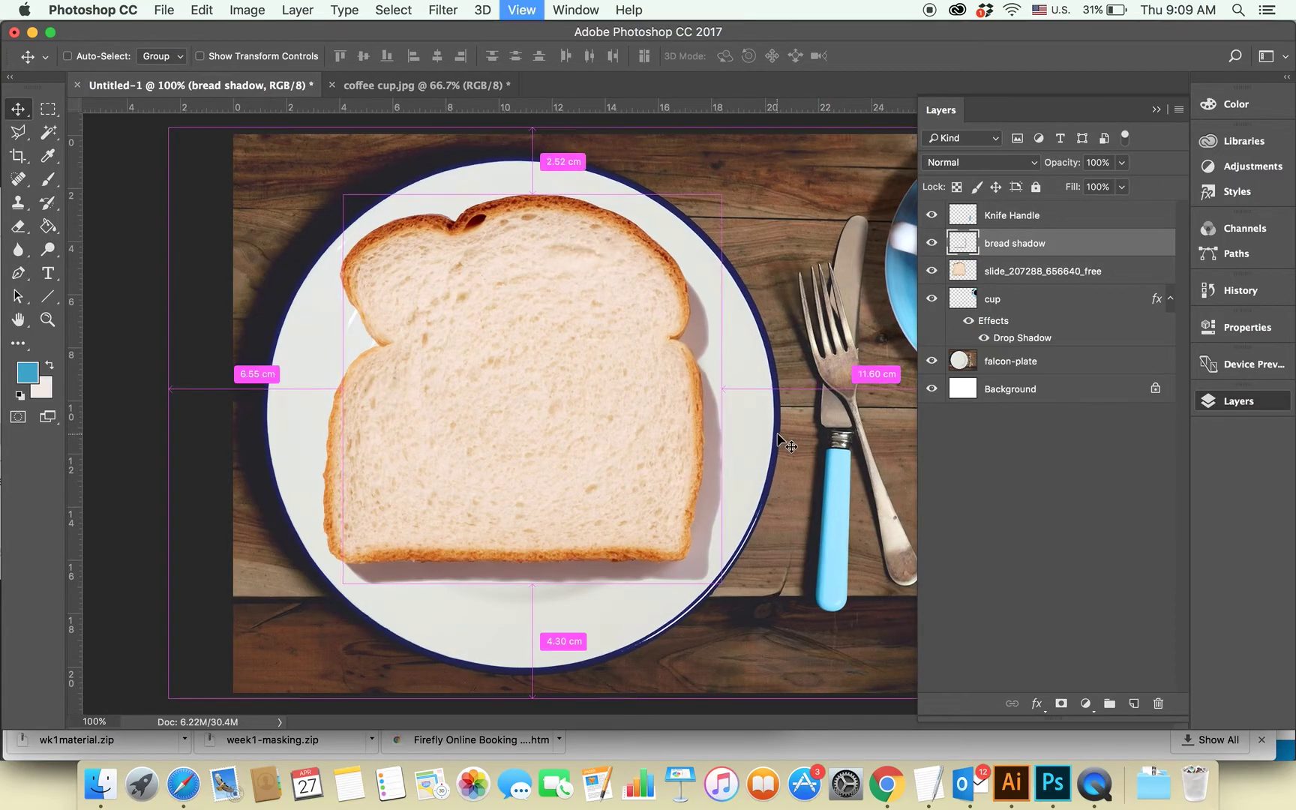
key("super+plus")
scroll(818, 420, "down", 5)
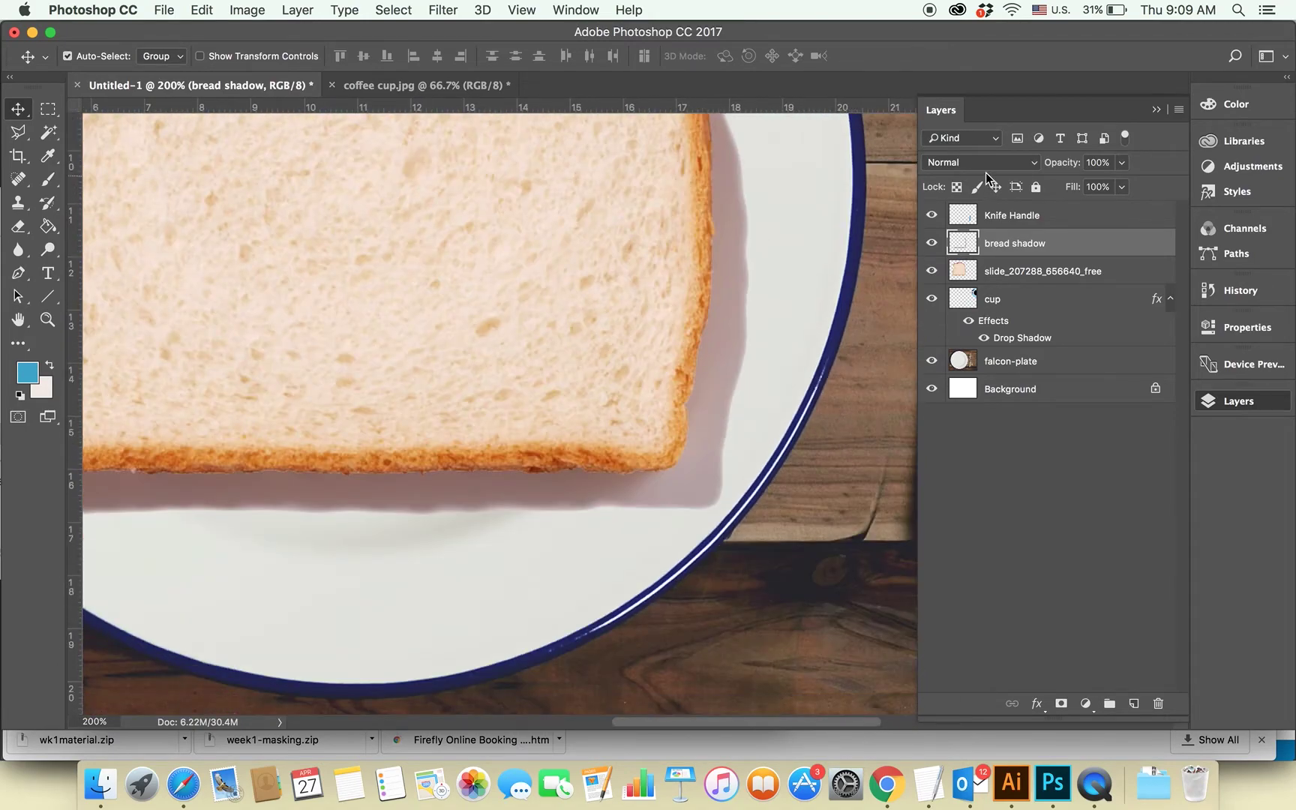
left_click(980, 163)
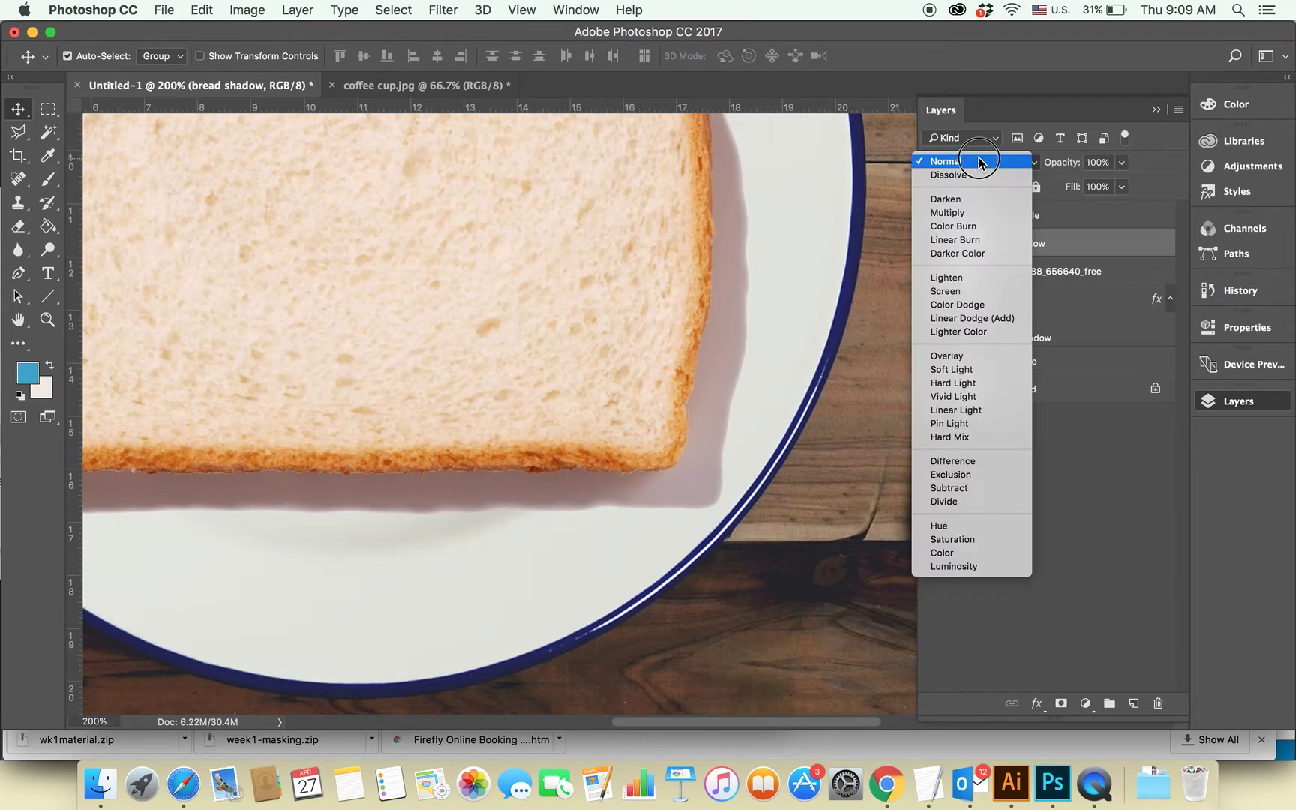
left_click(975, 213)
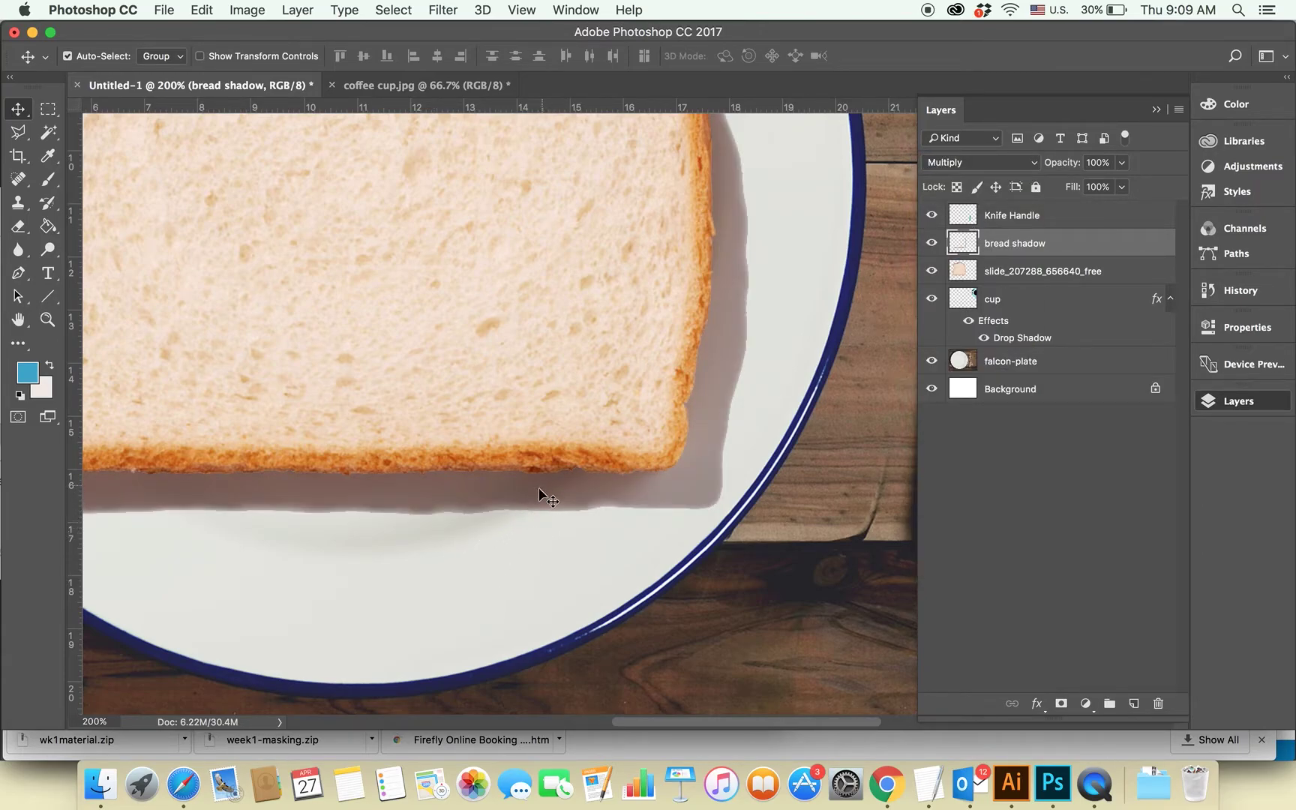
key("super+minus")
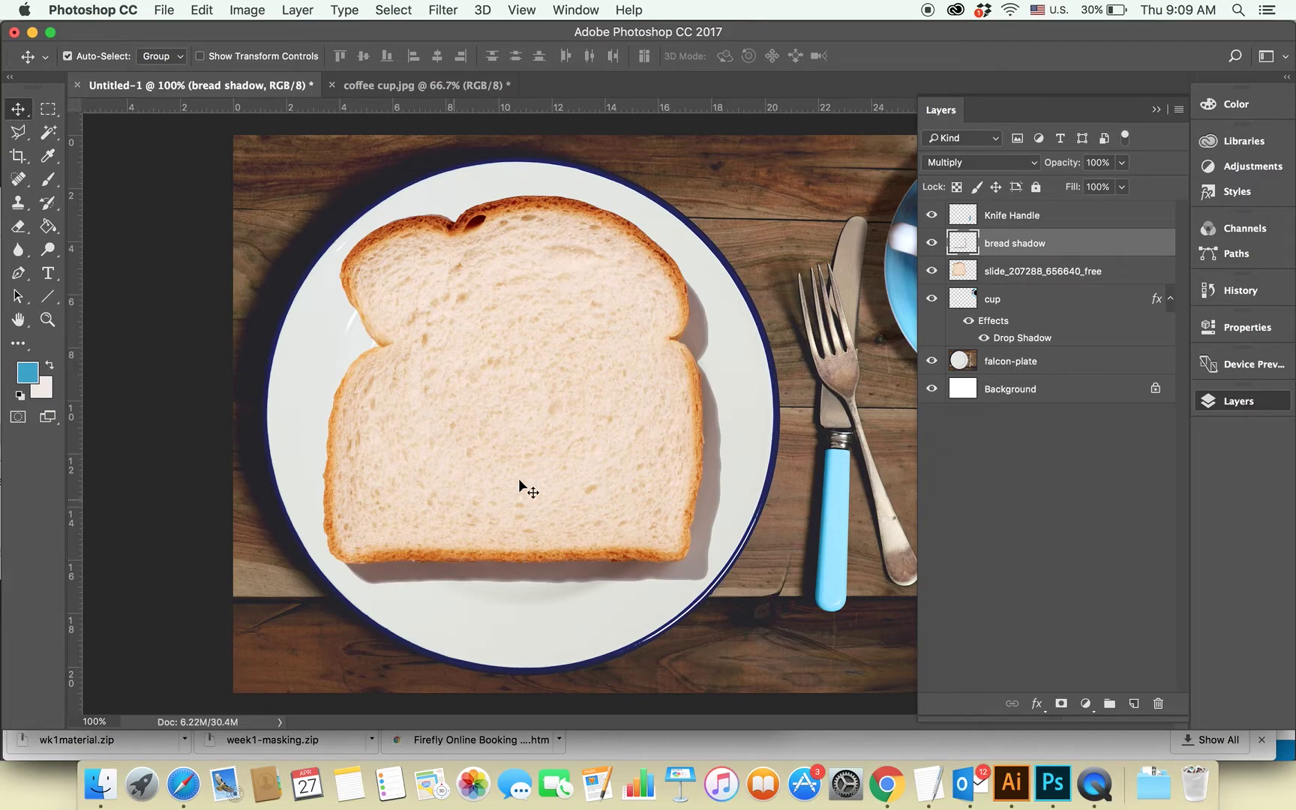
left_click(1066, 278, "shift")
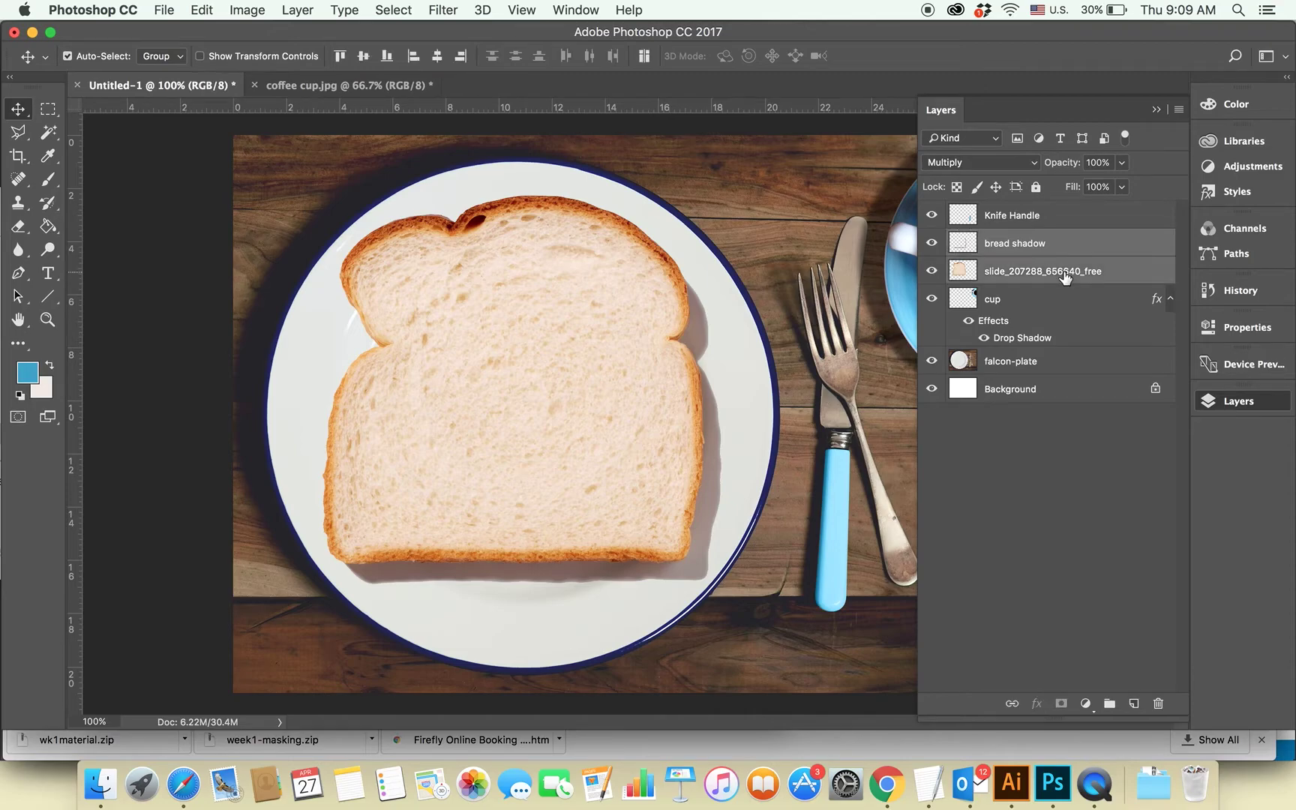
Step: Flip the bread slice and its shadow horizontally, then reselect the bread and shadow layers
left_click(200, 12)
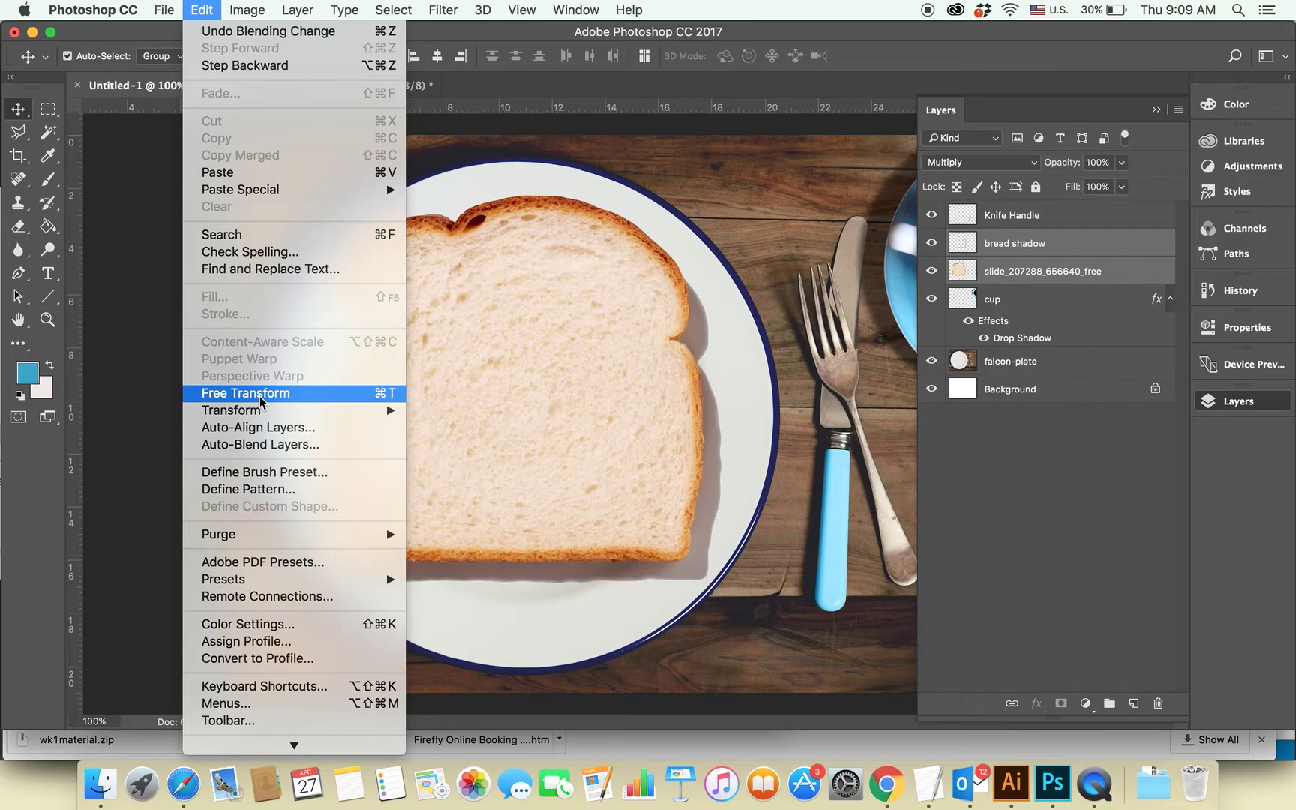
mouse_move(231, 411)
left_click(564, 612)
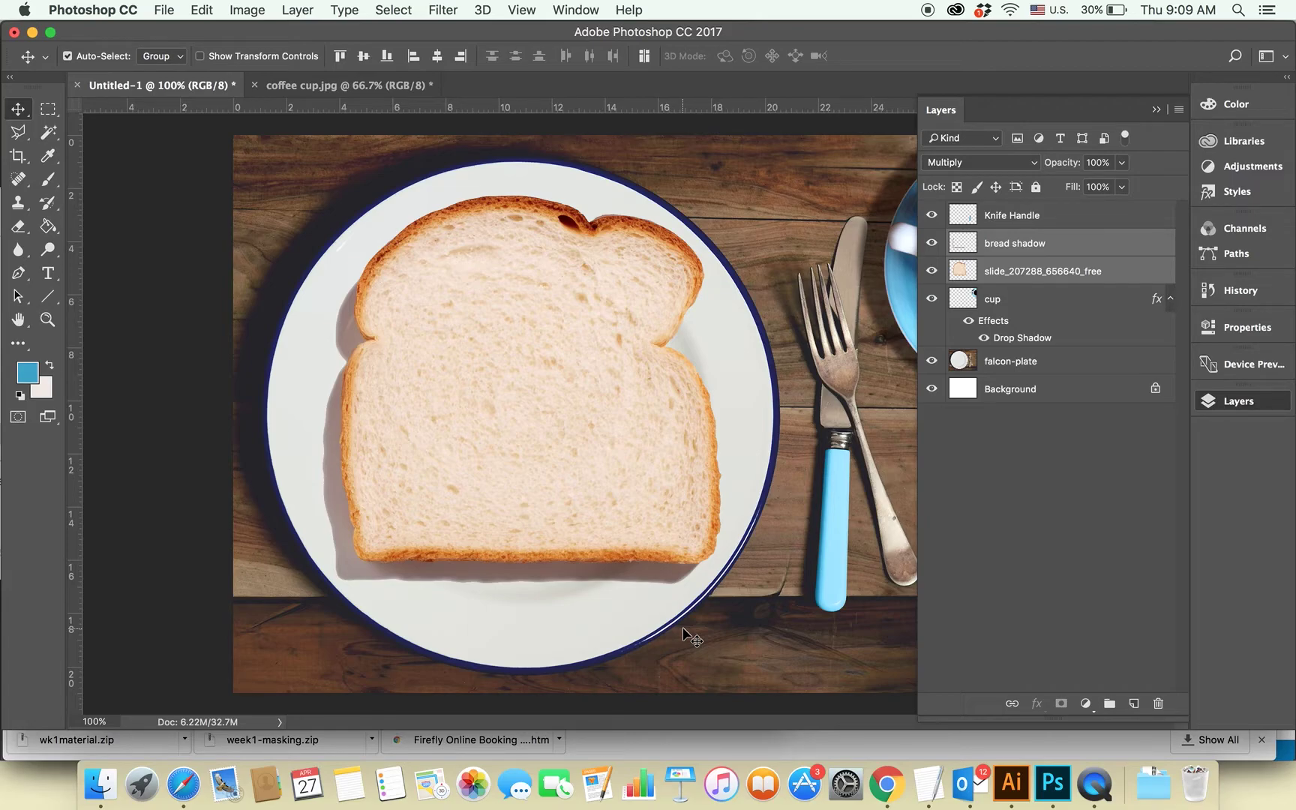
left_click(751, 628)
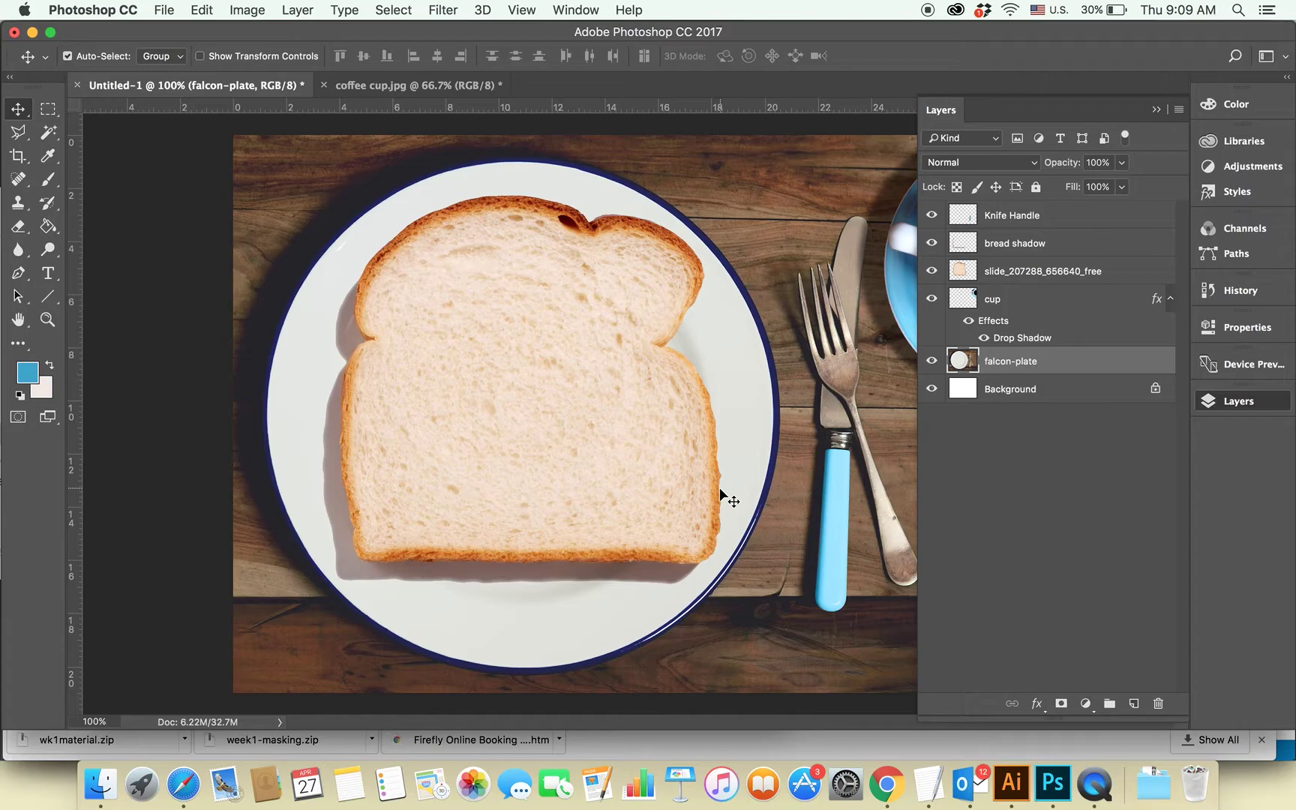
left_click(1049, 273)
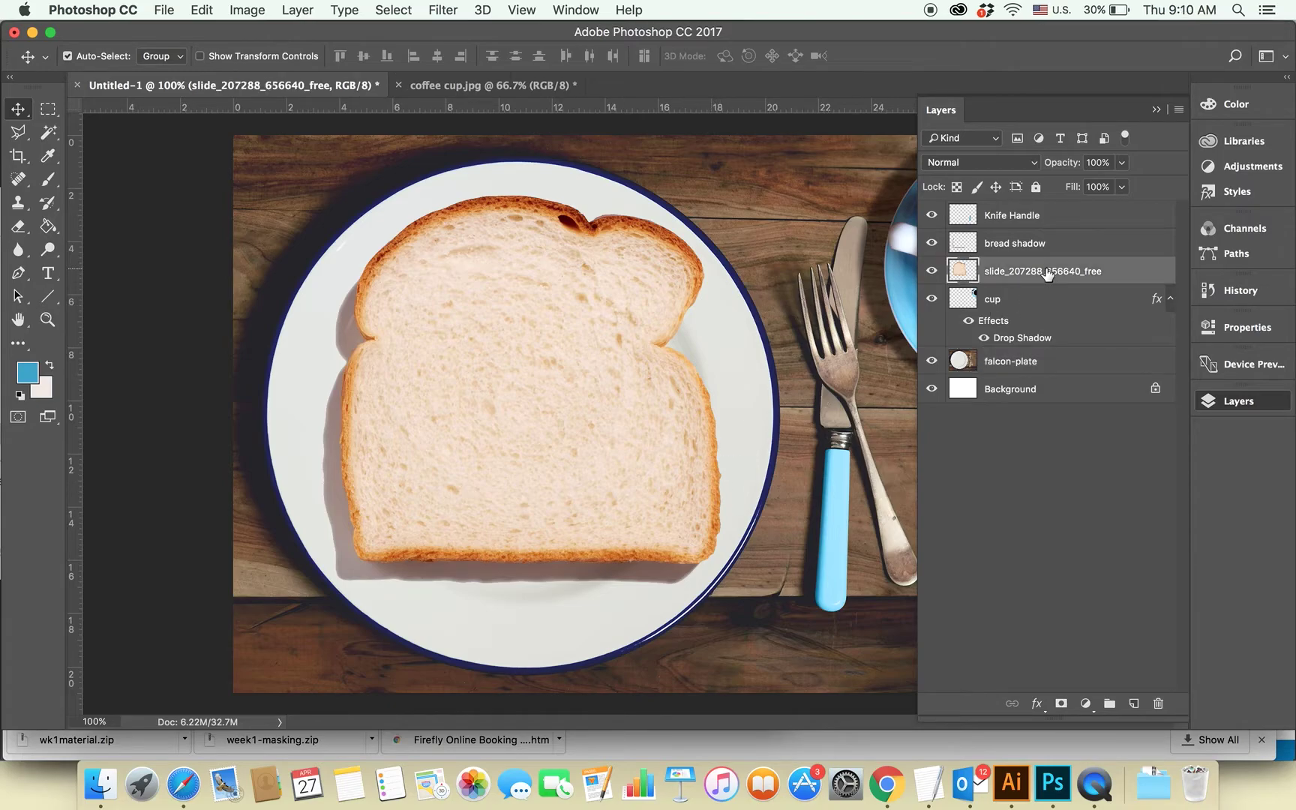
left_click(1052, 245, "shift")
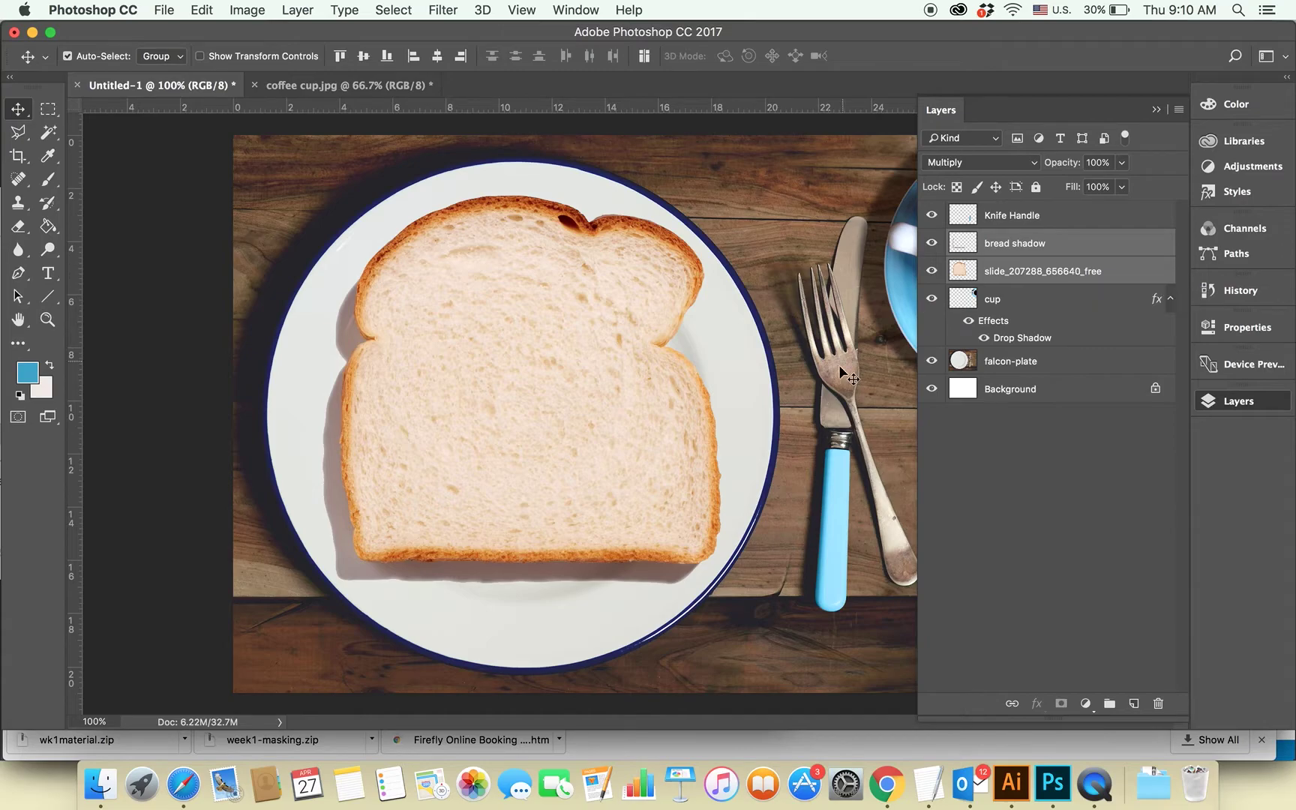
left_click(780, 406)
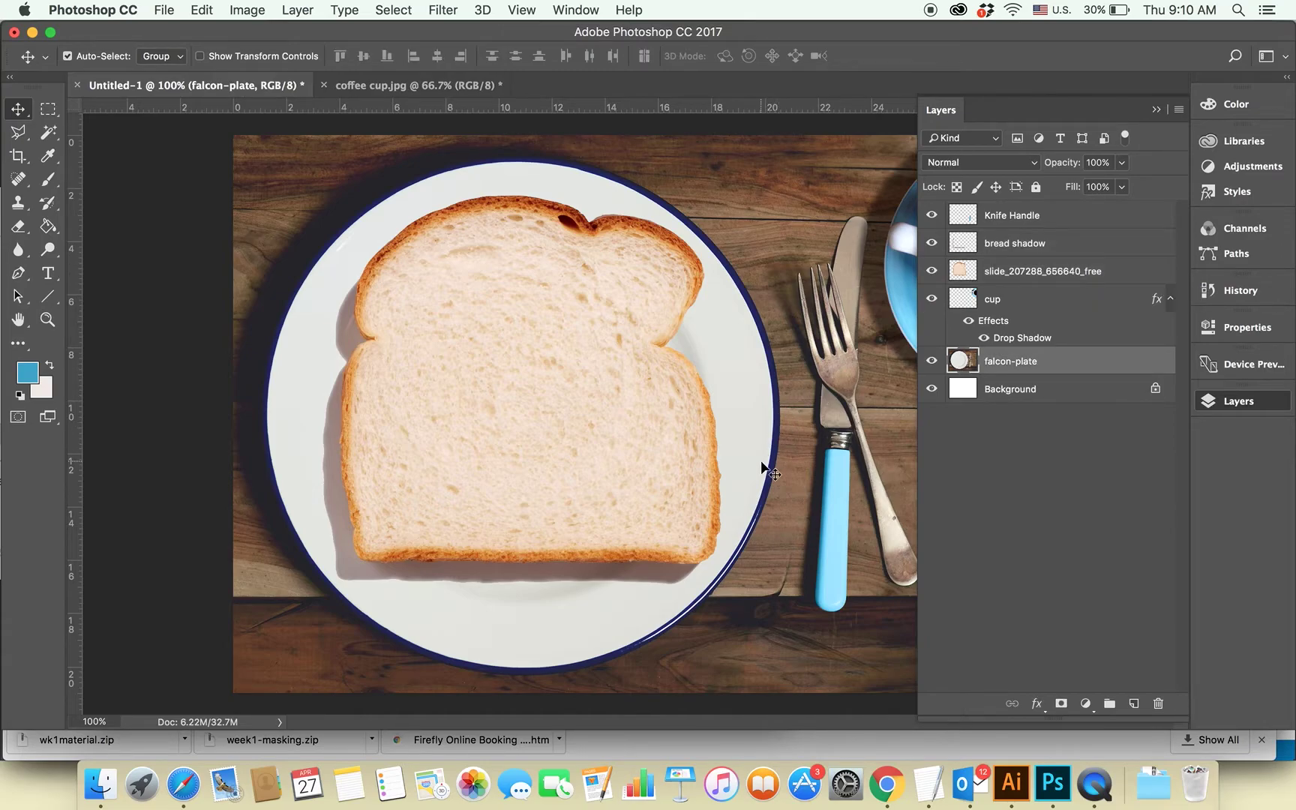
Step: Place salad-plate-01 into the composite, move its layer to the top, and position it over the plate
left_click(101, 784)
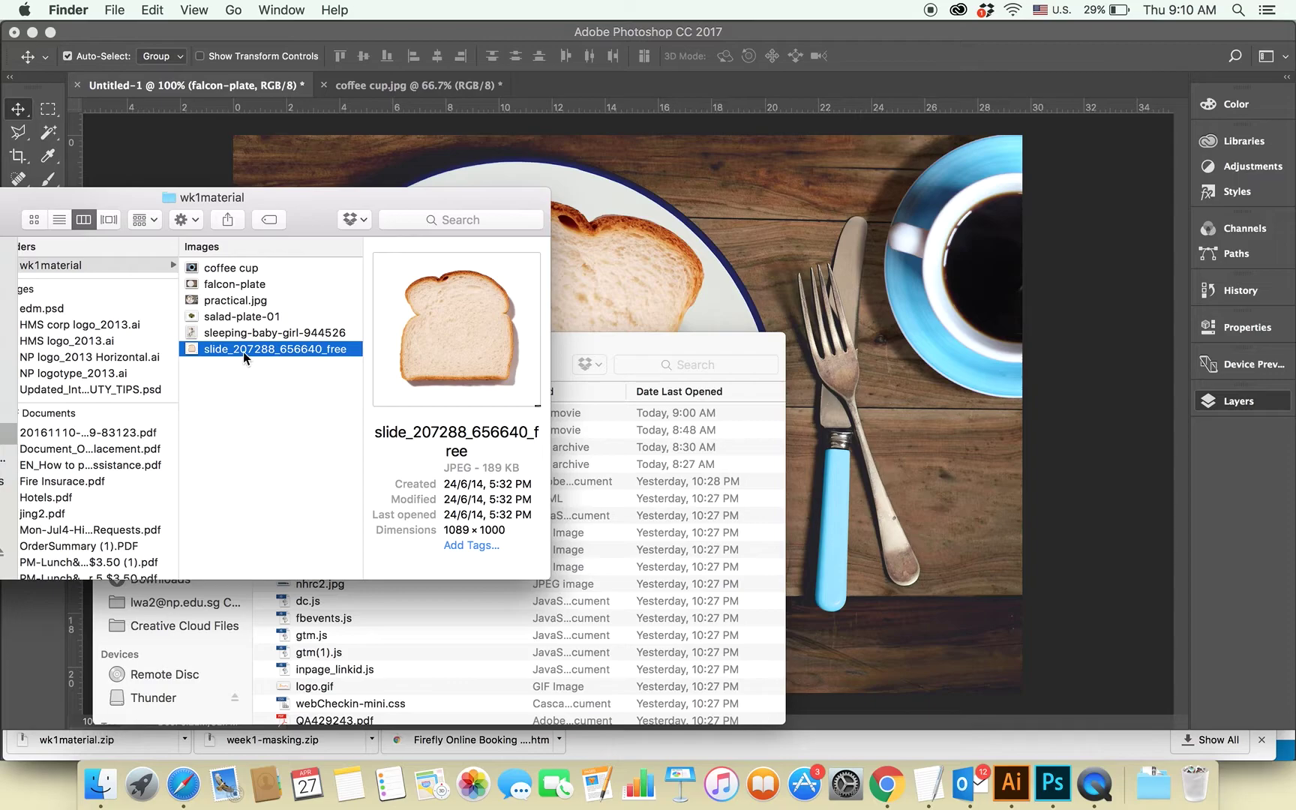
left_click(237, 317)
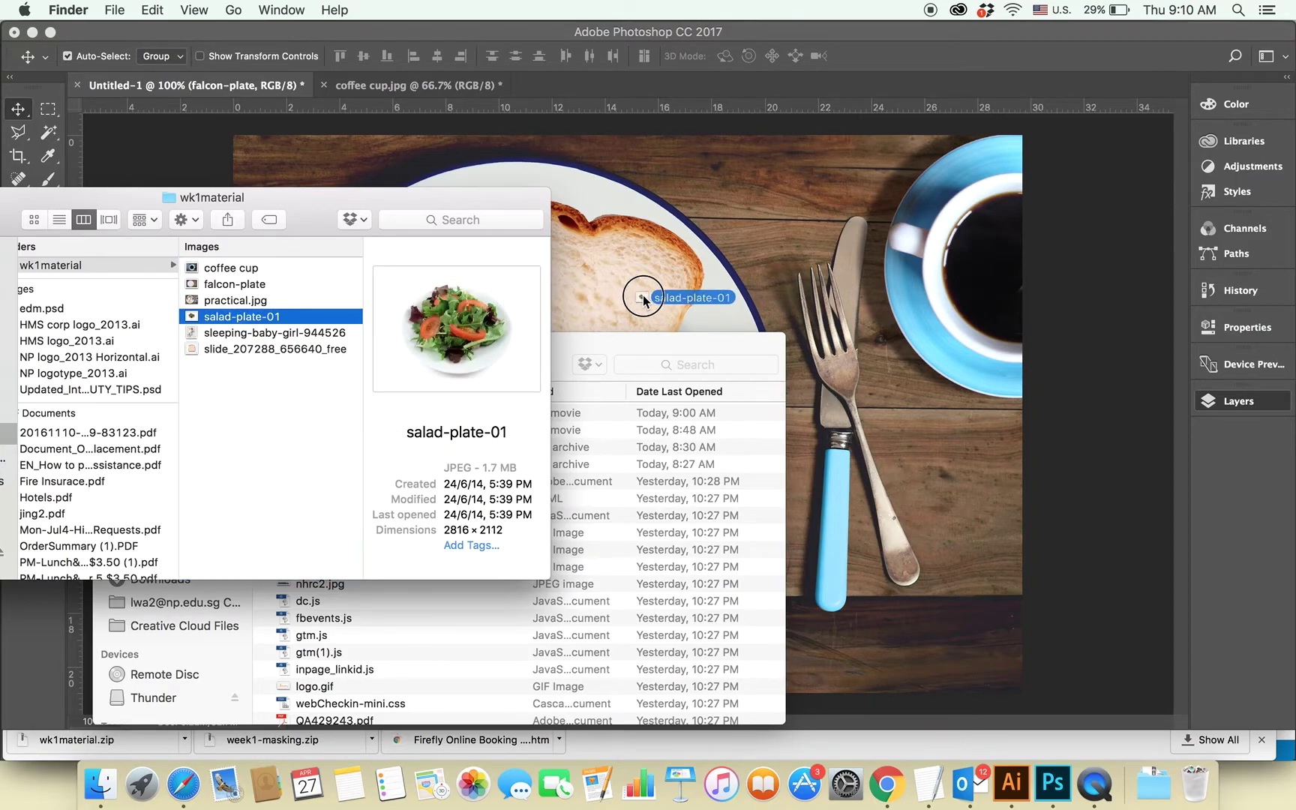
left_click_drag(211, 315, 643, 295)
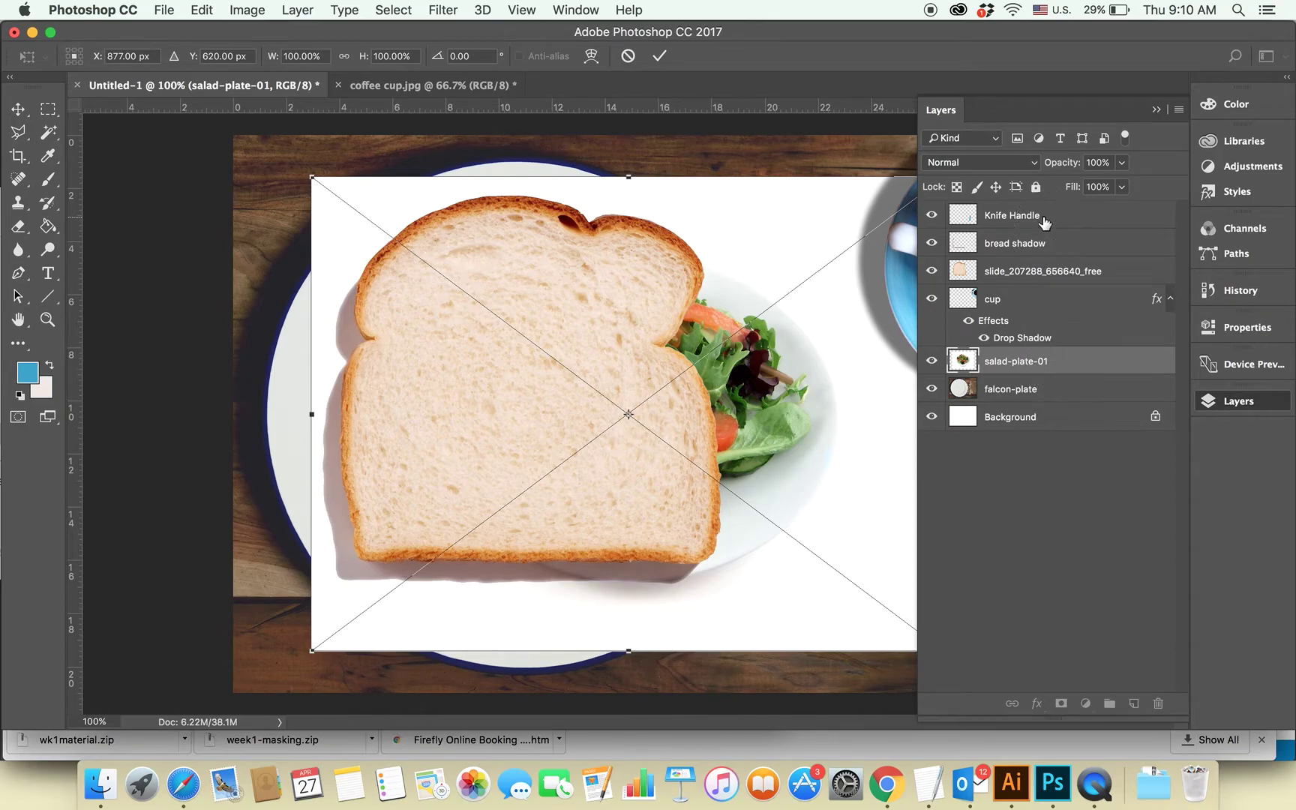
key("Return")
left_click_drag(1030, 363, 1030, 216)
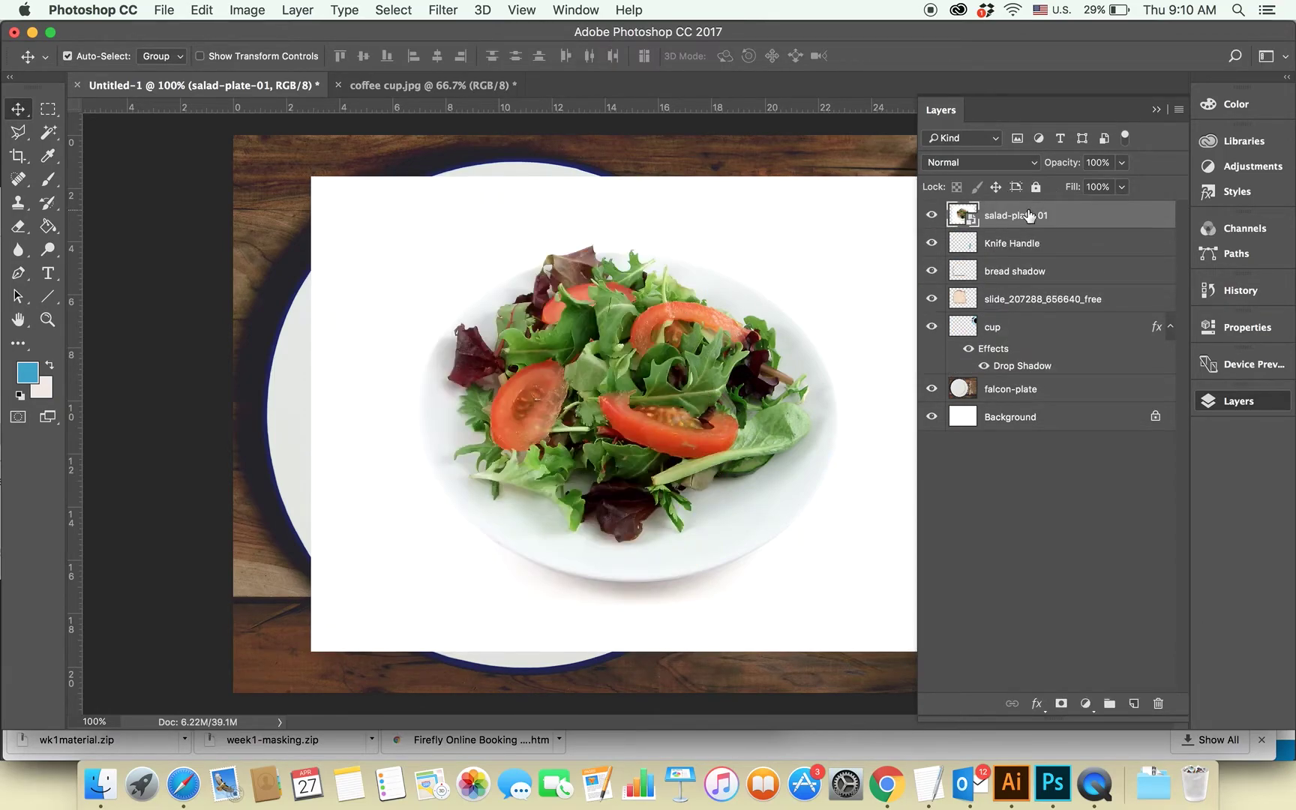
mouse_move(680, 347)
left_mouse_down()
mouse_move(607, 386)
mouse_move(602, 346)
left_mouse_up()
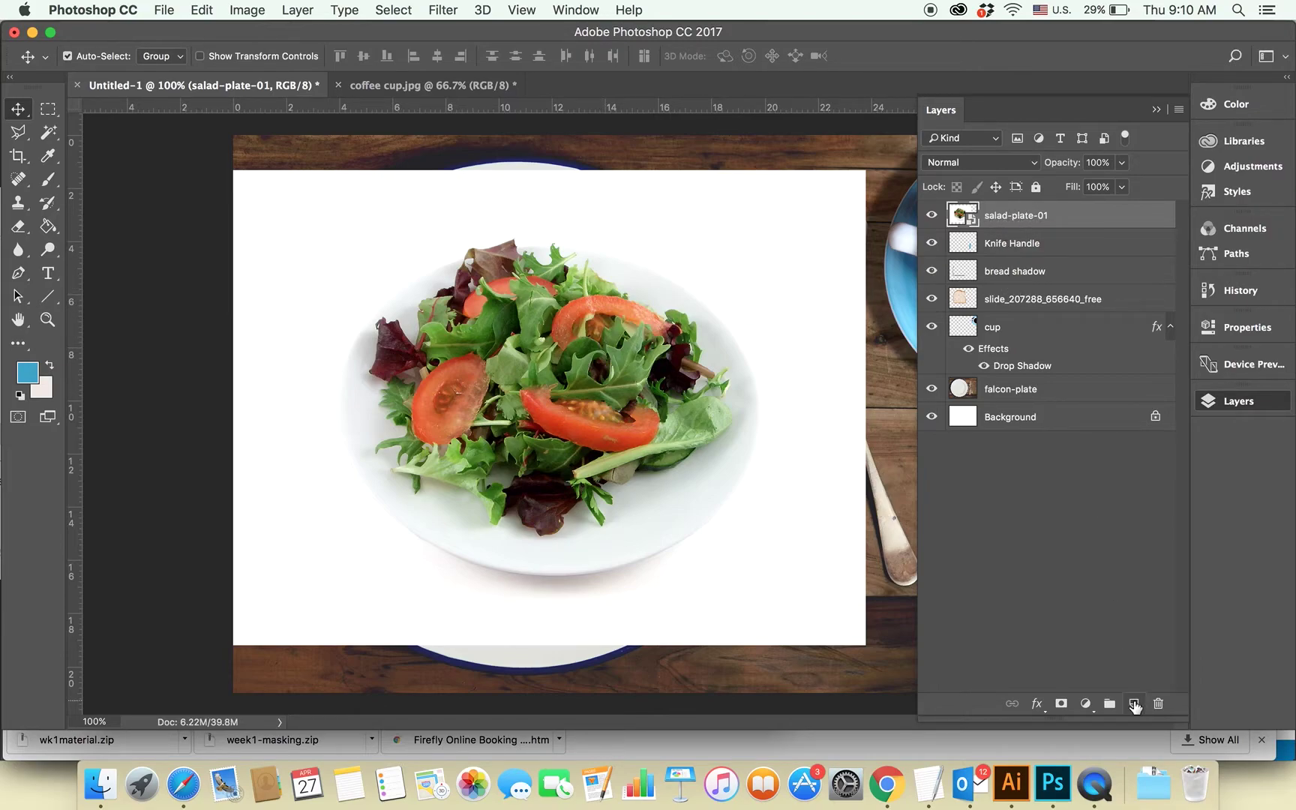
Step: Add a layer mask to salad-plate-01 and target its mask thumbnail for editing
left_click(1061, 704)
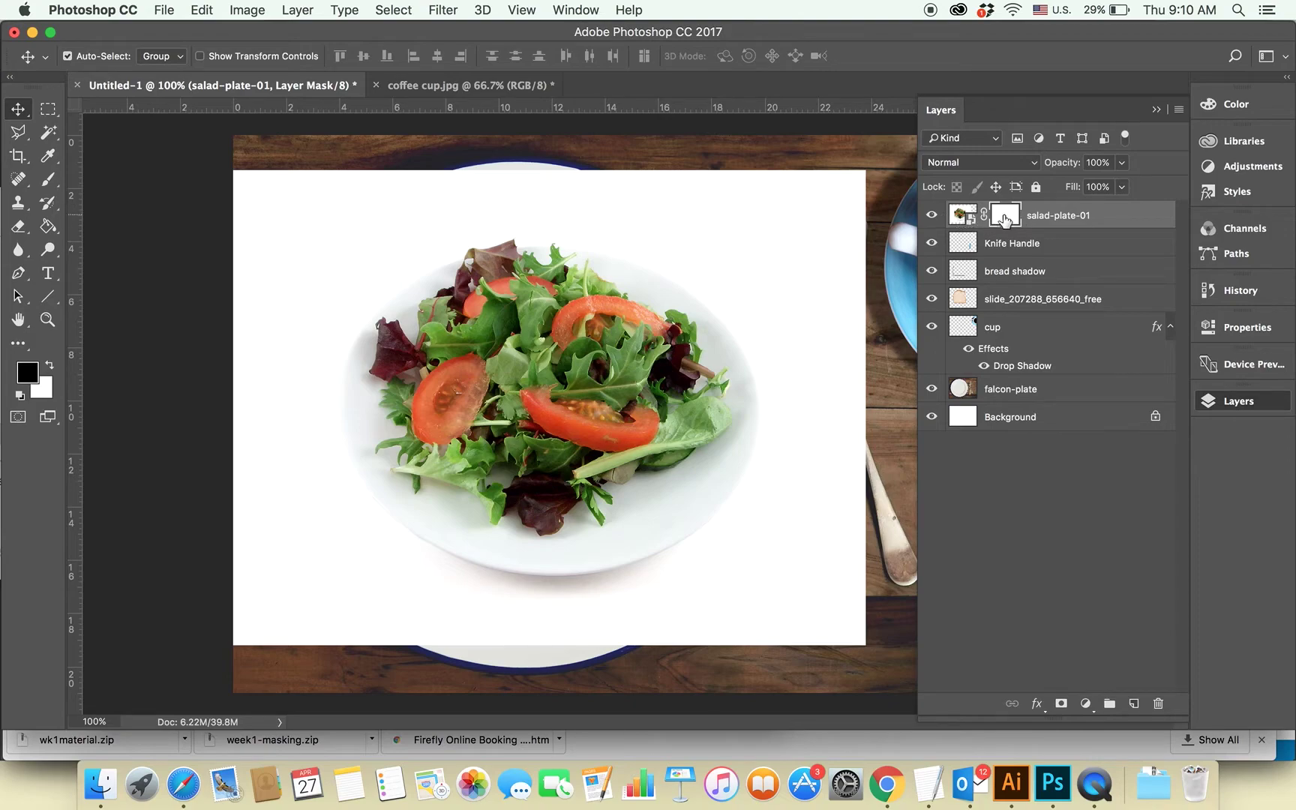
left_click(975, 220)
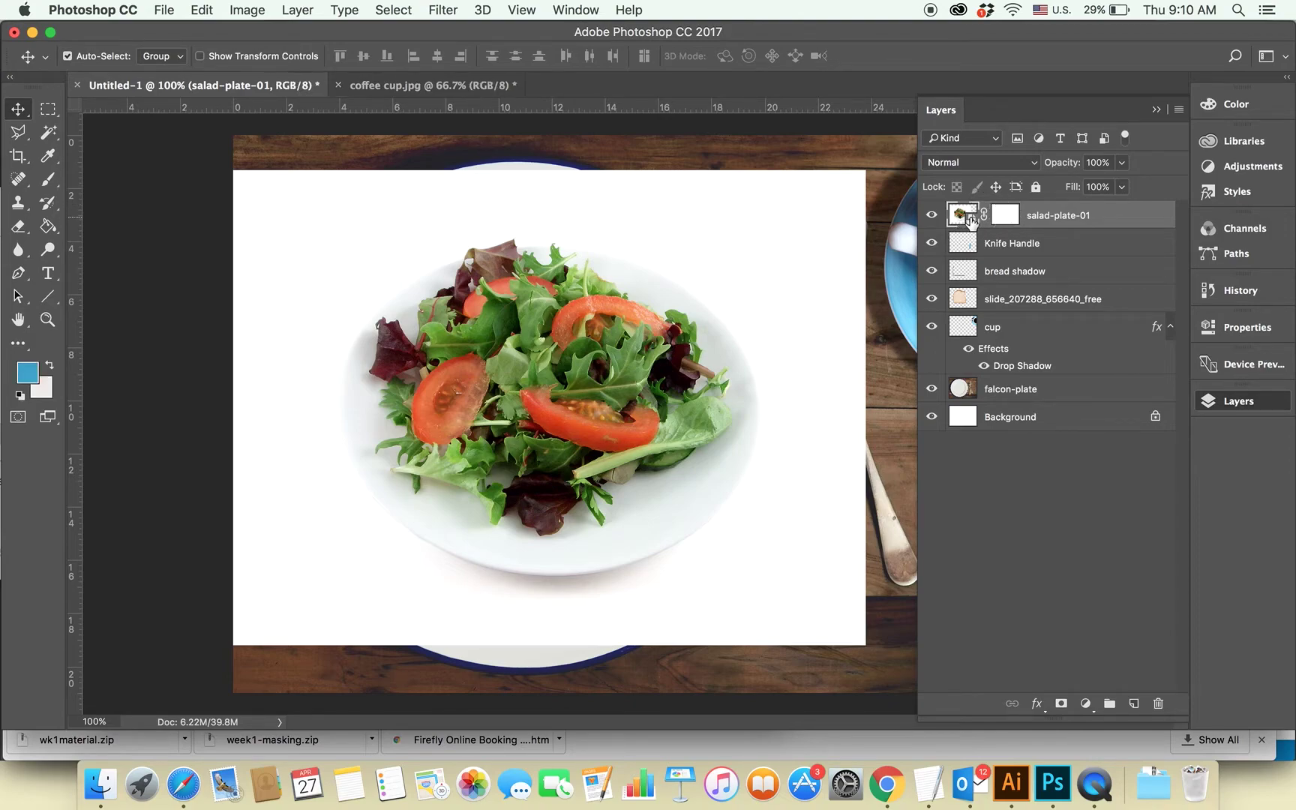
left_click(1005, 216)
left_click(1005, 216)
left_click(965, 217)
left_click(1005, 216)
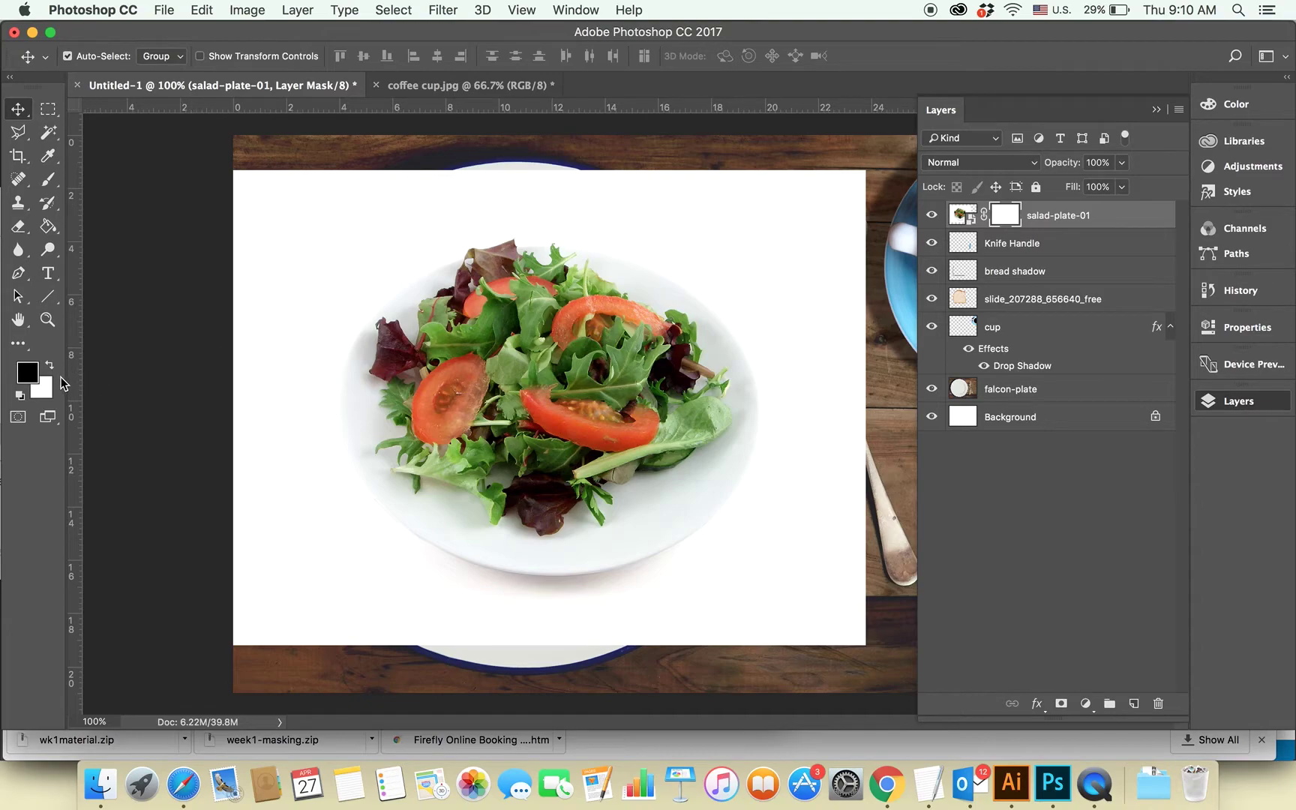
Step: Paint black at 19% with a ~188 px hard round brush to faintly hide the upper-left salad
left_click(47, 179)
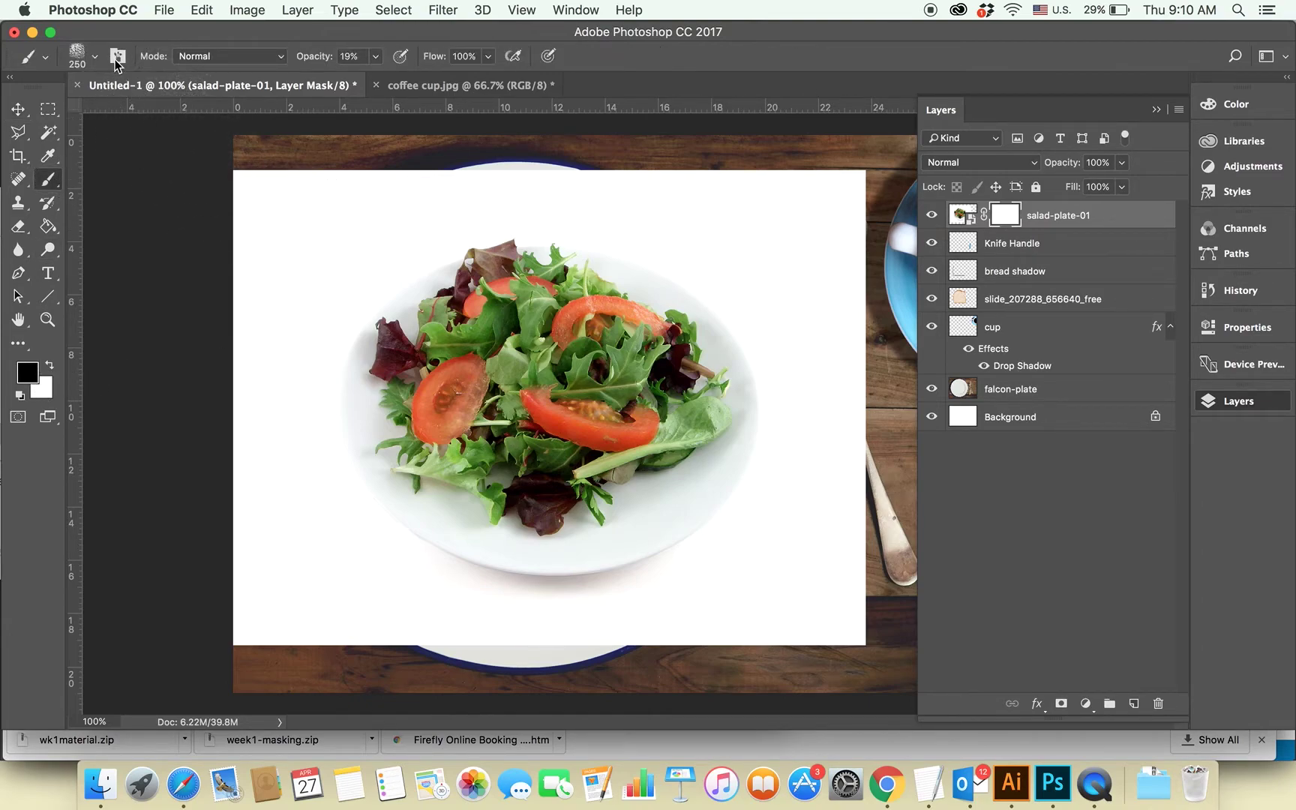
left_click(79, 56)
left_click(37, 187)
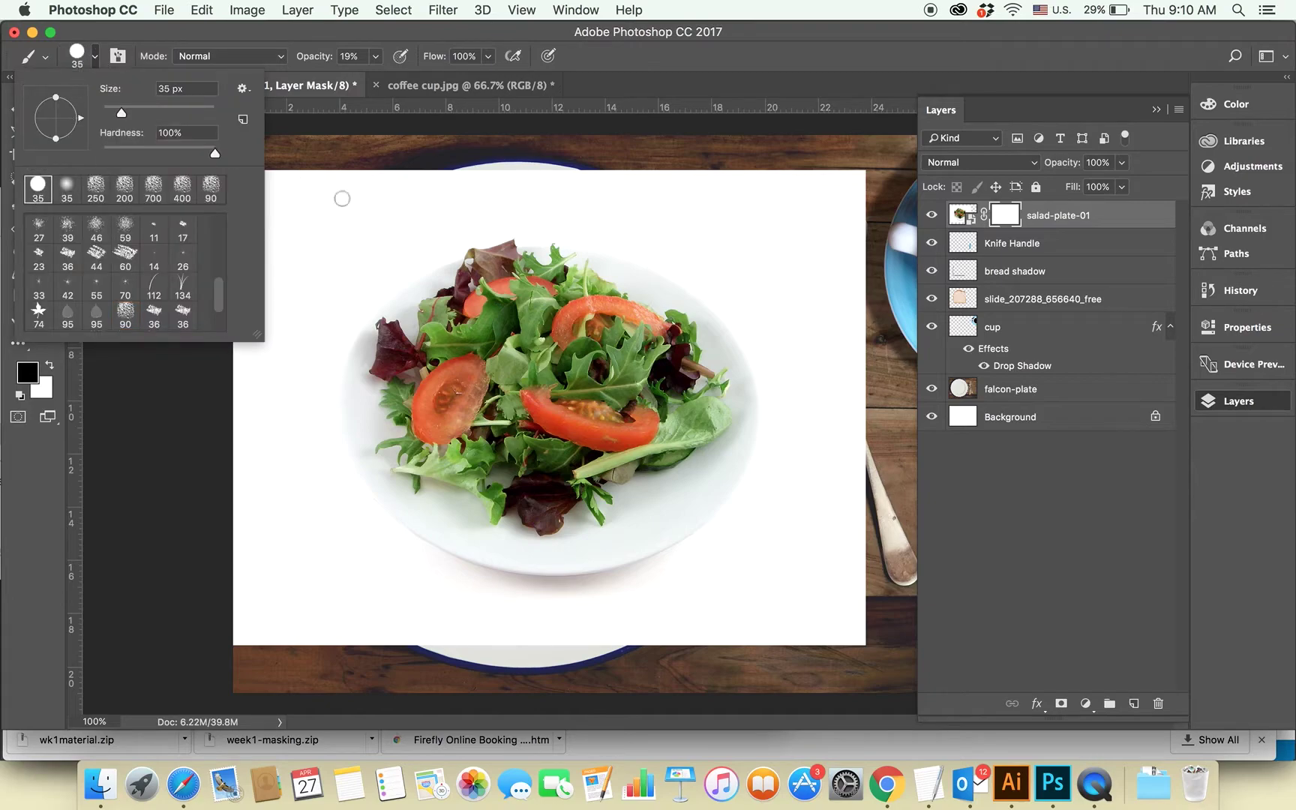
left_click_drag(131, 115, 183, 116)
key("Return")
mouse_move(347, 217)
left_mouse_down()
mouse_move(246, 231)
mouse_move(392, 176)
mouse_move(304, 231)
mouse_move(304, 463)
mouse_move(329, 572)
mouse_move(274, 578)
mouse_move(405, 622)
mouse_move(671, 631)
mouse_move(359, 581)
mouse_move(593, 550)
mouse_move(637, 492)
mouse_move(434, 536)
left_mouse_up()
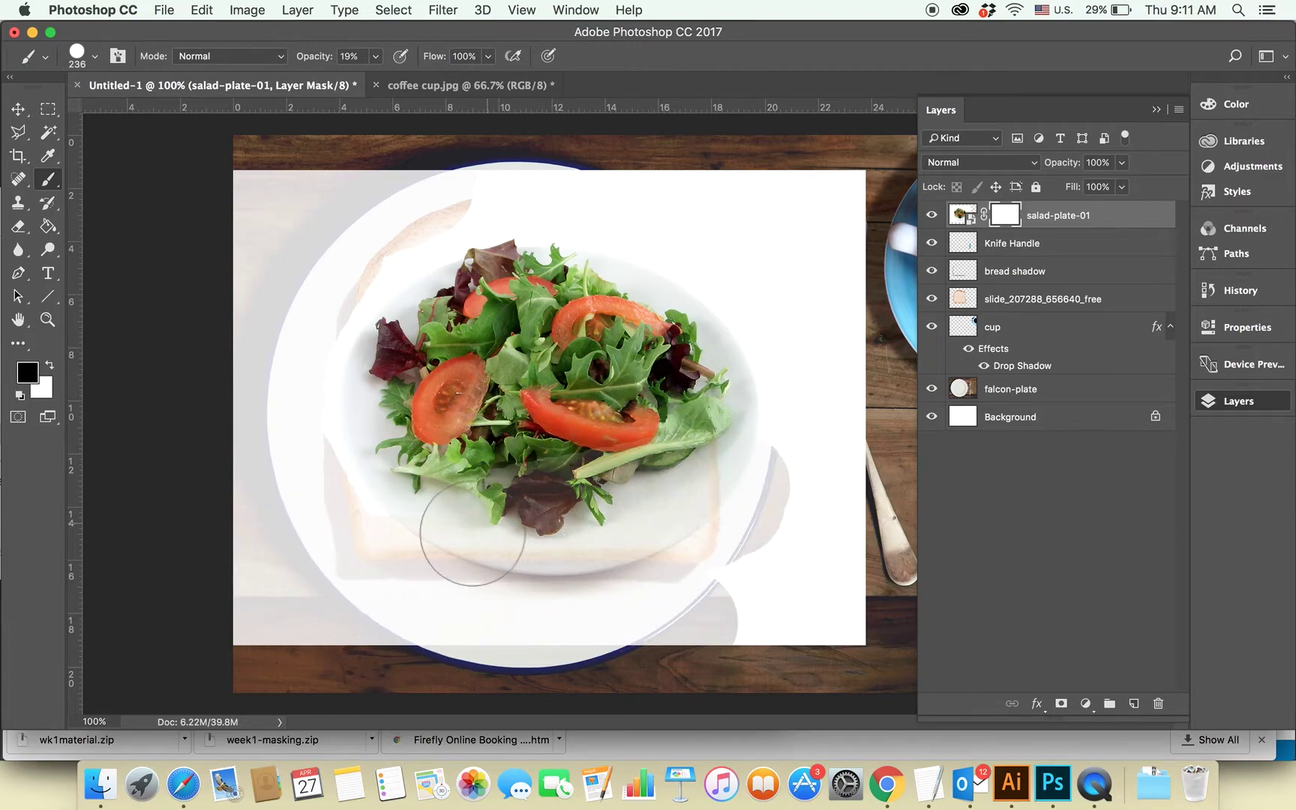
Step: Set brush opacity to 100%, paint the salad mask over the plate's left half, and swap to white
left_click(375, 57)
left_click_drag(373, 75, 446, 75)
mouse_move(231, 203)
left_mouse_down()
mouse_move(414, 164)
mouse_move(209, 290)
mouse_move(232, 361)
mouse_move(261, 594)
mouse_move(340, 701)
mouse_move(396, 573)
mouse_move(593, 565)
mouse_move(607, 602)
left_mouse_up()
mouse_move(261, 375)
left_mouse_down()
mouse_move(286, 425)
mouse_move(391, 280)
mouse_move(428, 345)
mouse_move(376, 470)
mouse_move(567, 428)
mouse_move(515, 497)
mouse_move(550, 446)
mouse_move(628, 455)
mouse_move(483, 267)
mouse_move(520, 101)
mouse_move(477, 232)
mouse_move(275, 216)
mouse_move(295, 358)
mouse_move(255, 168)
mouse_move(303, 698)
mouse_move(304, 519)
mouse_move(376, 463)
mouse_move(345, 570)
mouse_move(405, 478)
mouse_move(512, 545)
mouse_move(593, 622)
mouse_move(781, 425)
mouse_move(564, 578)
mouse_move(614, 572)
left_mouse_up()
left_click(50, 365)
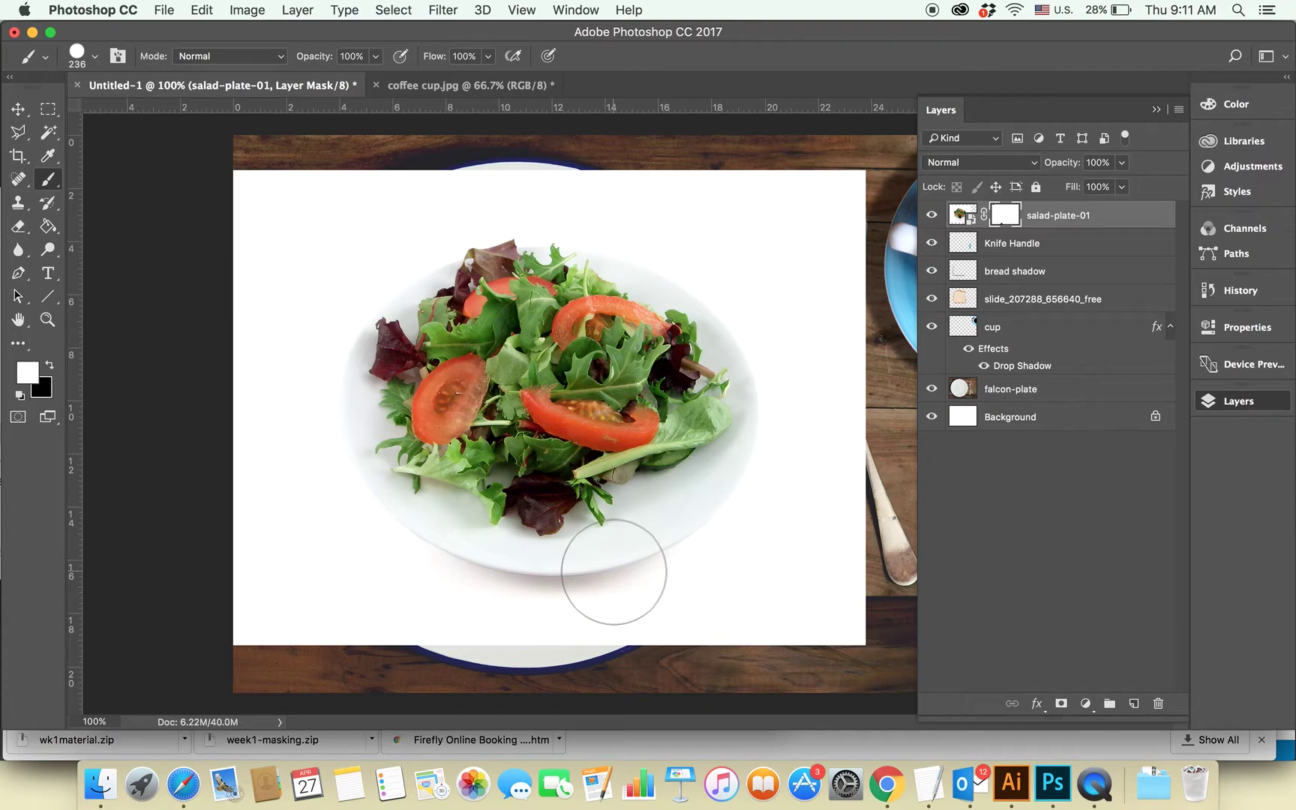
left_click(94, 56)
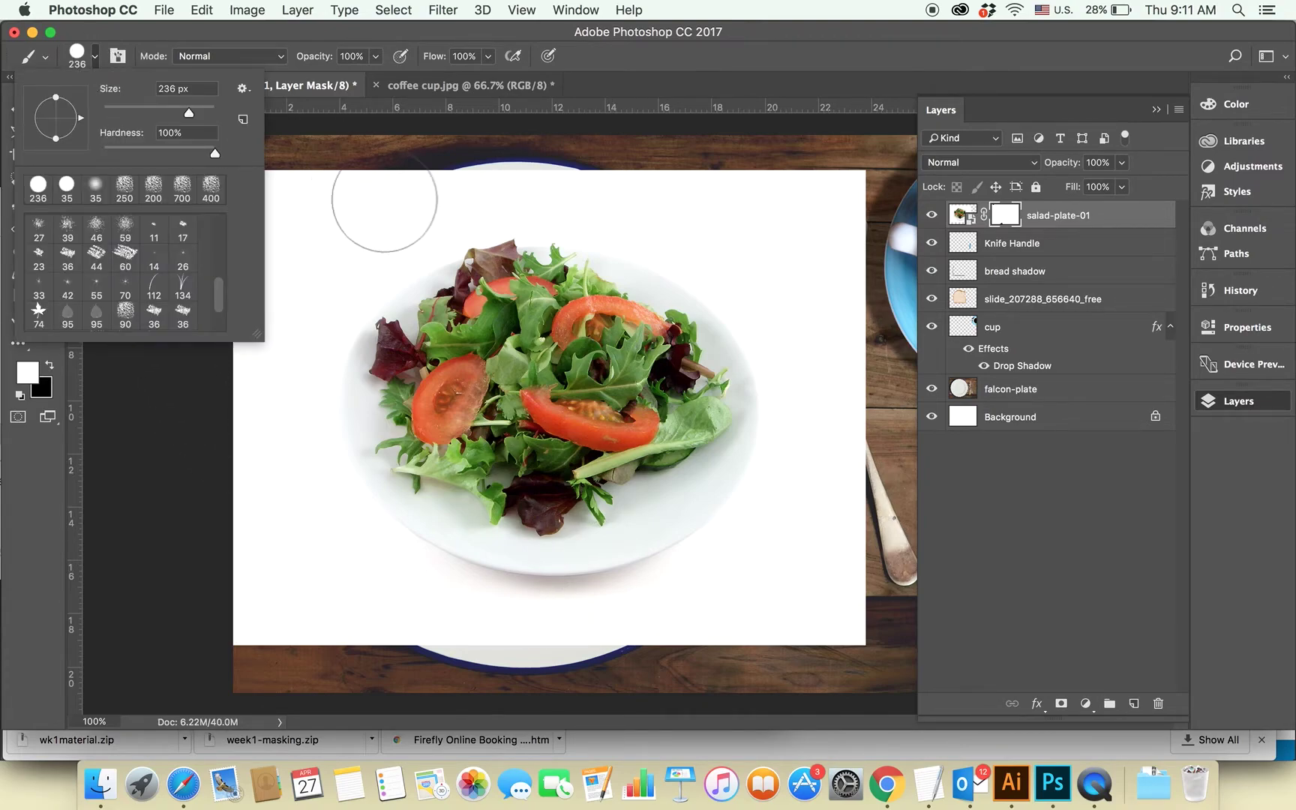
left_click(387, 201)
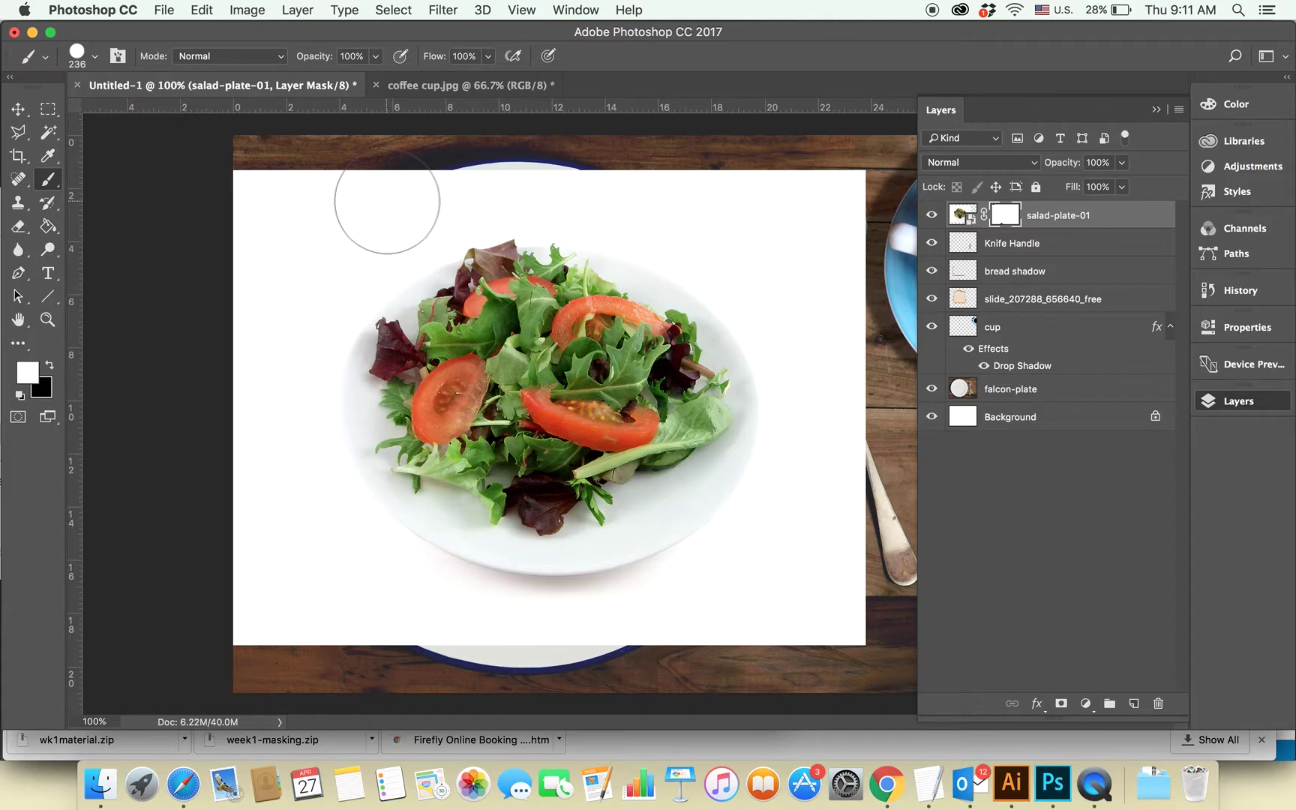
Step: Zoom in and nudge the salad plate slightly right with the Move tool
key("super+plus")
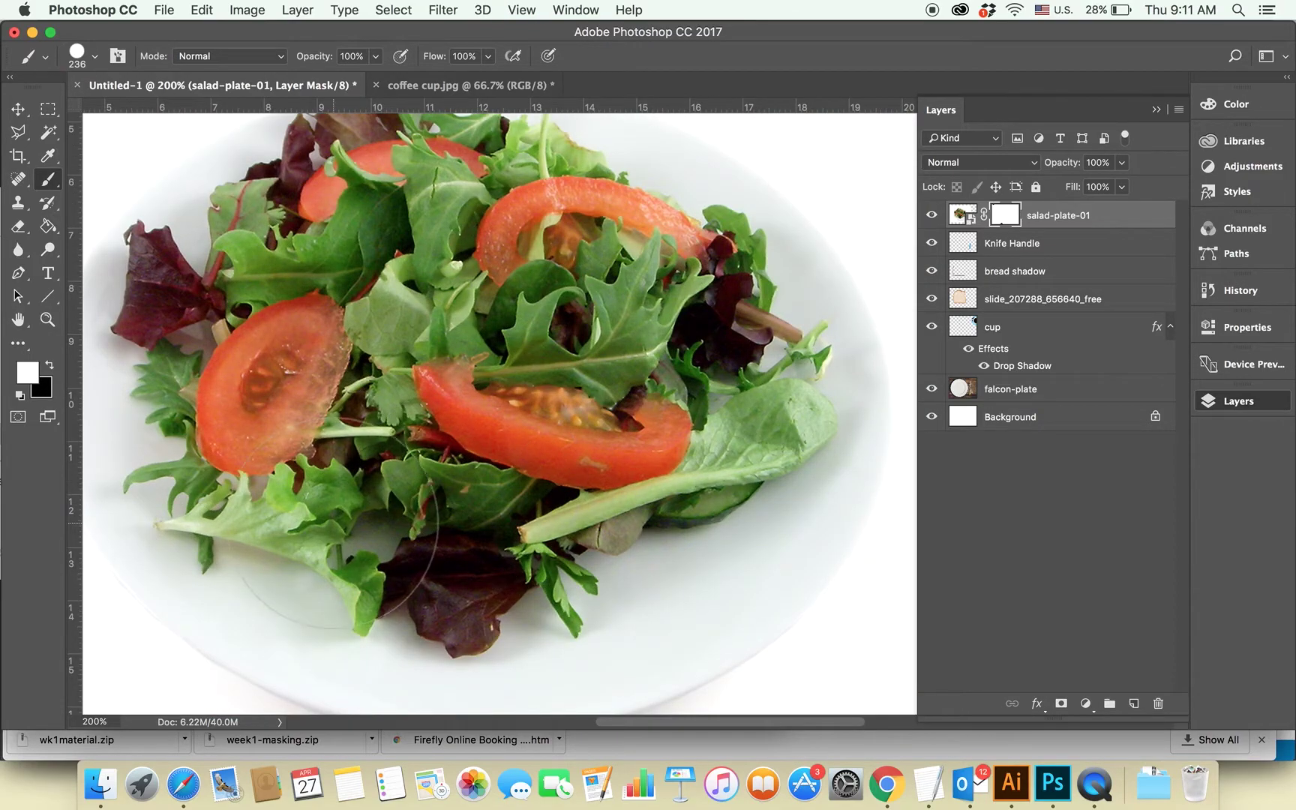
scroll(338, 525, "left", 10)
scroll(338, 525, "up", 3)
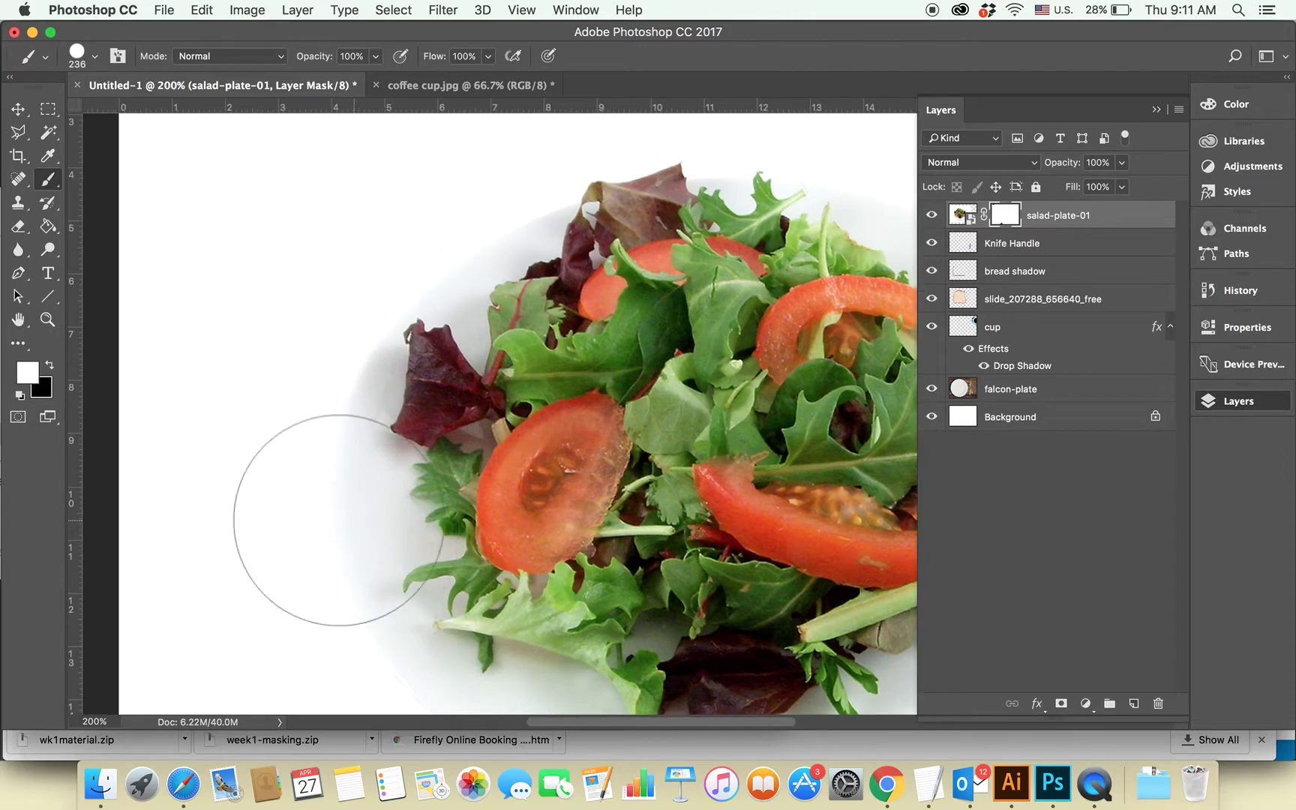
left_click(18, 109)
mouse_move(263, 264)
left_mouse_down()
mouse_move(285, 270)
mouse_move(282, 385)
left_mouse_up()
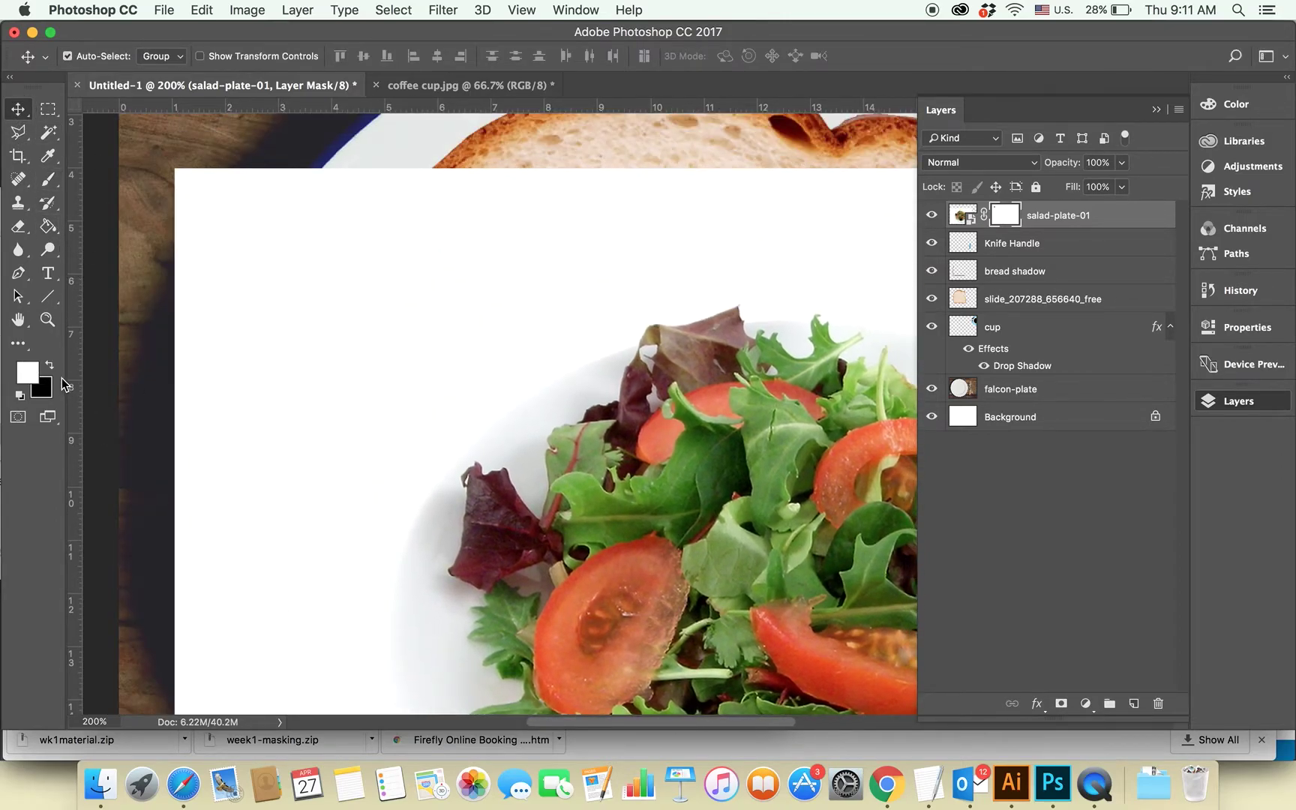
left_click(49, 365)
left_click_drag(204, 219, 218, 212)
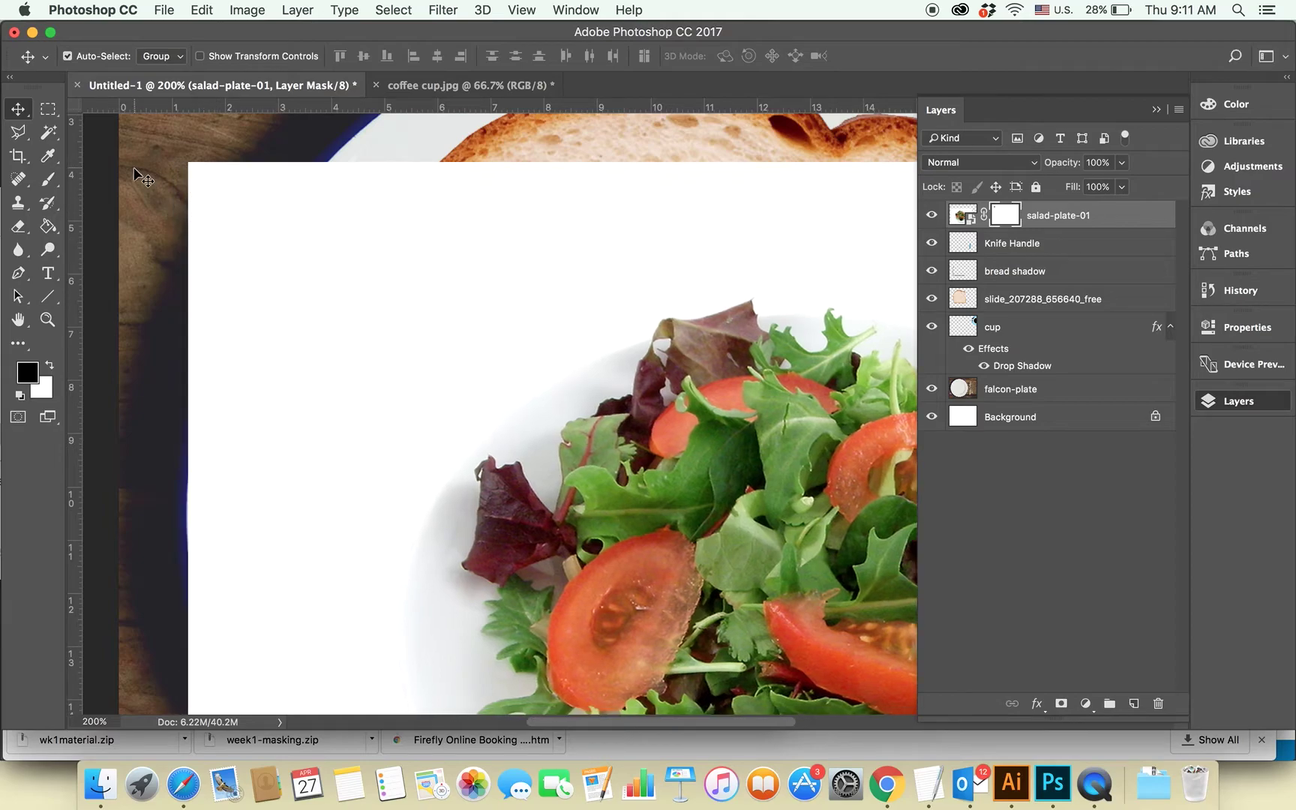
Step: Mask out the salad's white backdrop over the top-left plate rim and the wood along the bottom
key("b")
mouse_move(248, 218)
left_mouse_down()
mouse_move(264, 551)
mouse_move(246, 607)
left_mouse_up()
scroll(246, 564, "down", 5)
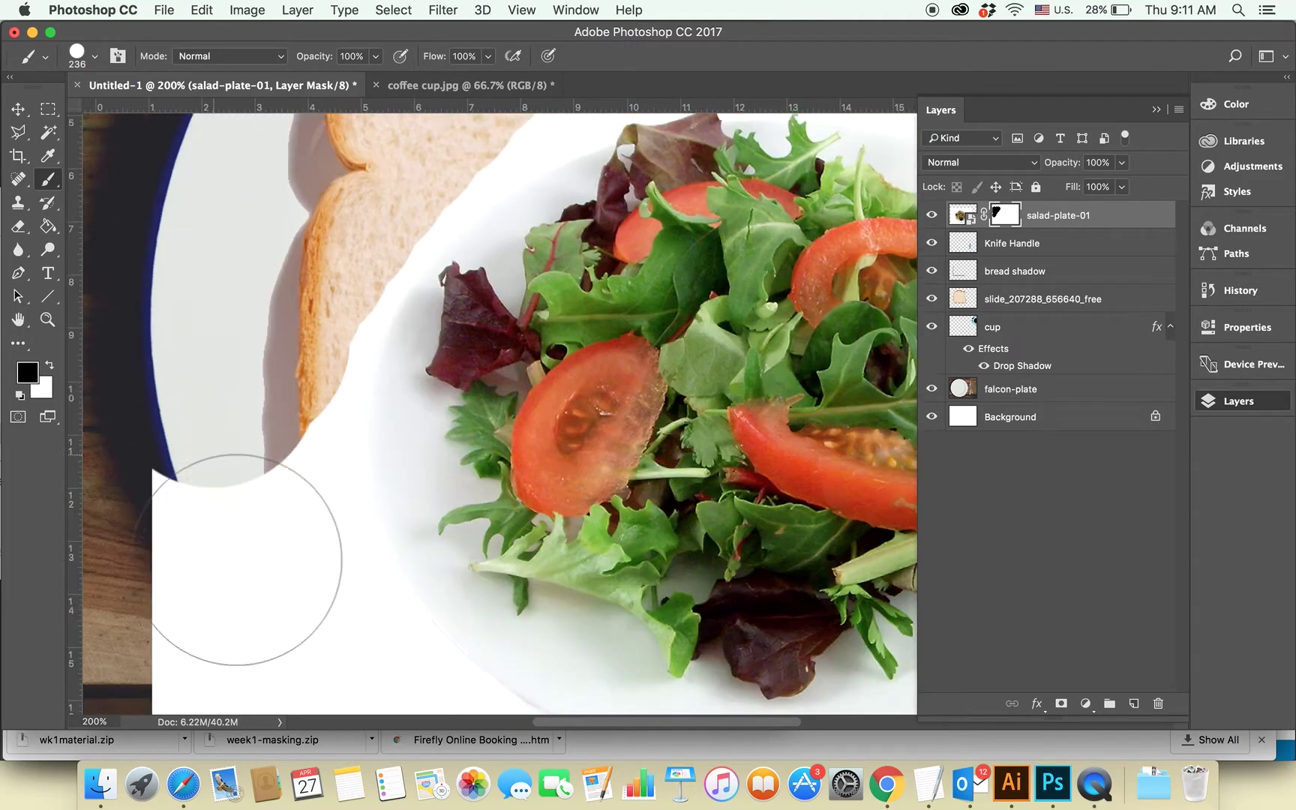
mouse_move(192, 457)
left_mouse_down()
mouse_move(225, 472)
mouse_move(254, 564)
left_mouse_up()
scroll(225, 473, "down", 5)
scroll(255, 564, "up", 3)
scroll(255, 564, "left", 3)
mouse_move(188, 525)
left_mouse_down()
mouse_move(638, 606)
mouse_move(428, 487)
left_mouse_up()
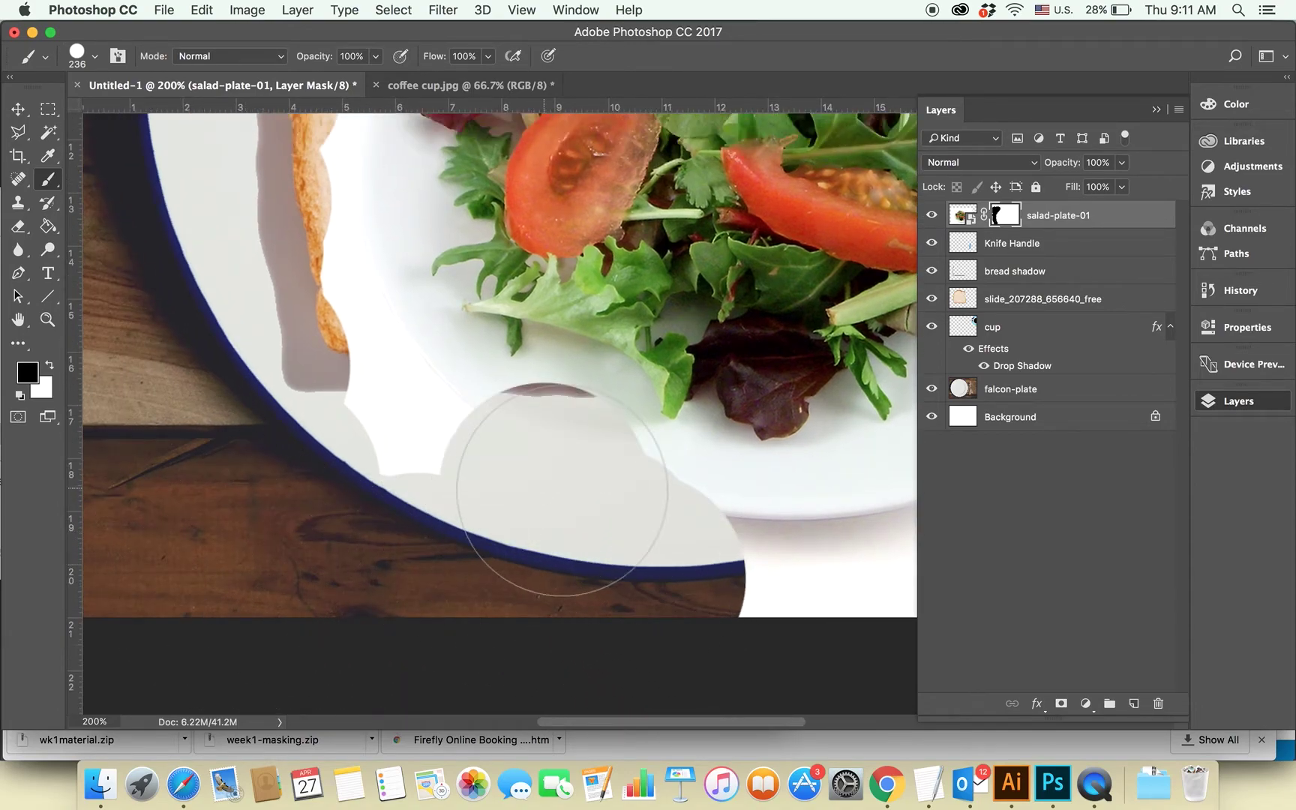
mouse_move(353, 569)
left_mouse_down()
mouse_move(333, 535)
mouse_move(362, 390)
mouse_move(354, 413)
left_mouse_up()
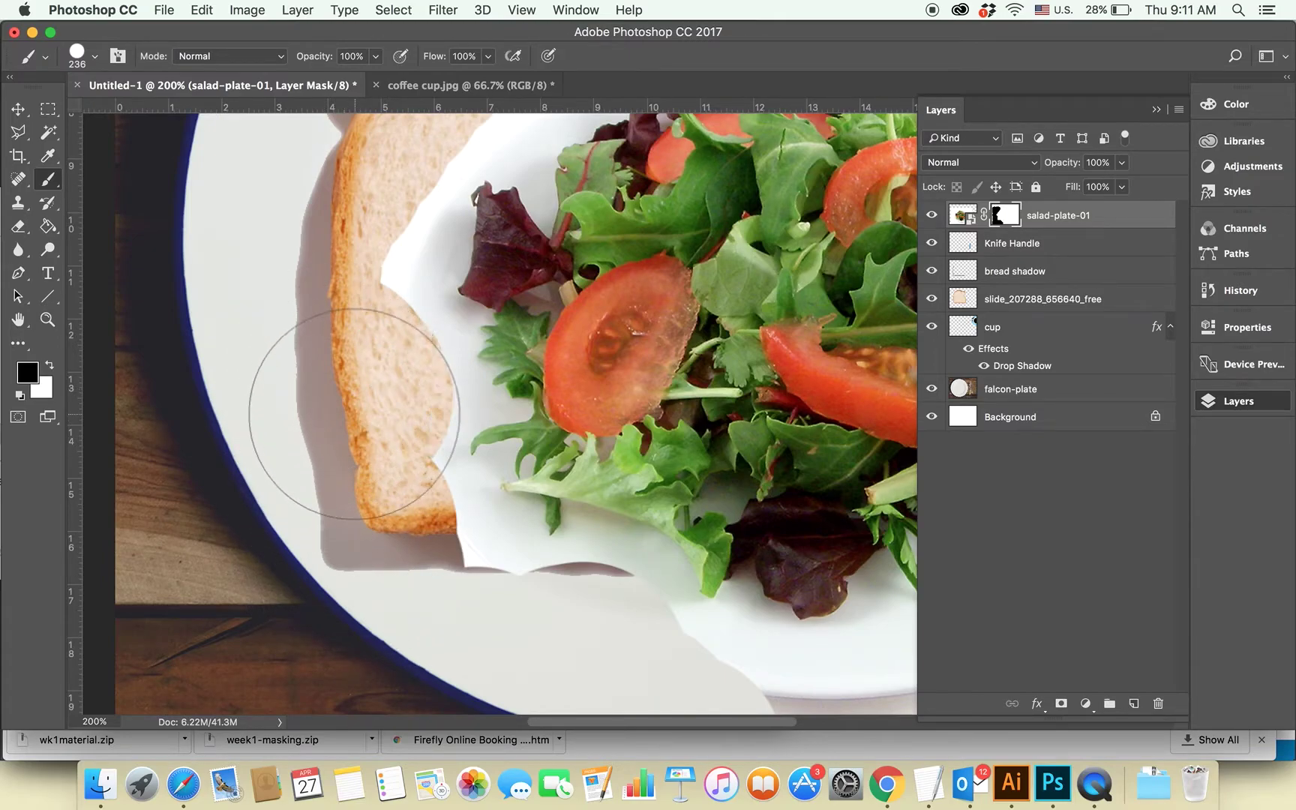
Step: With a smaller brush, mask more white around the bread edge and dark leaf, revealing wood and rim
key("super+equal")
key("bracketleft")
key("bracketleft")
key("bracketleft")
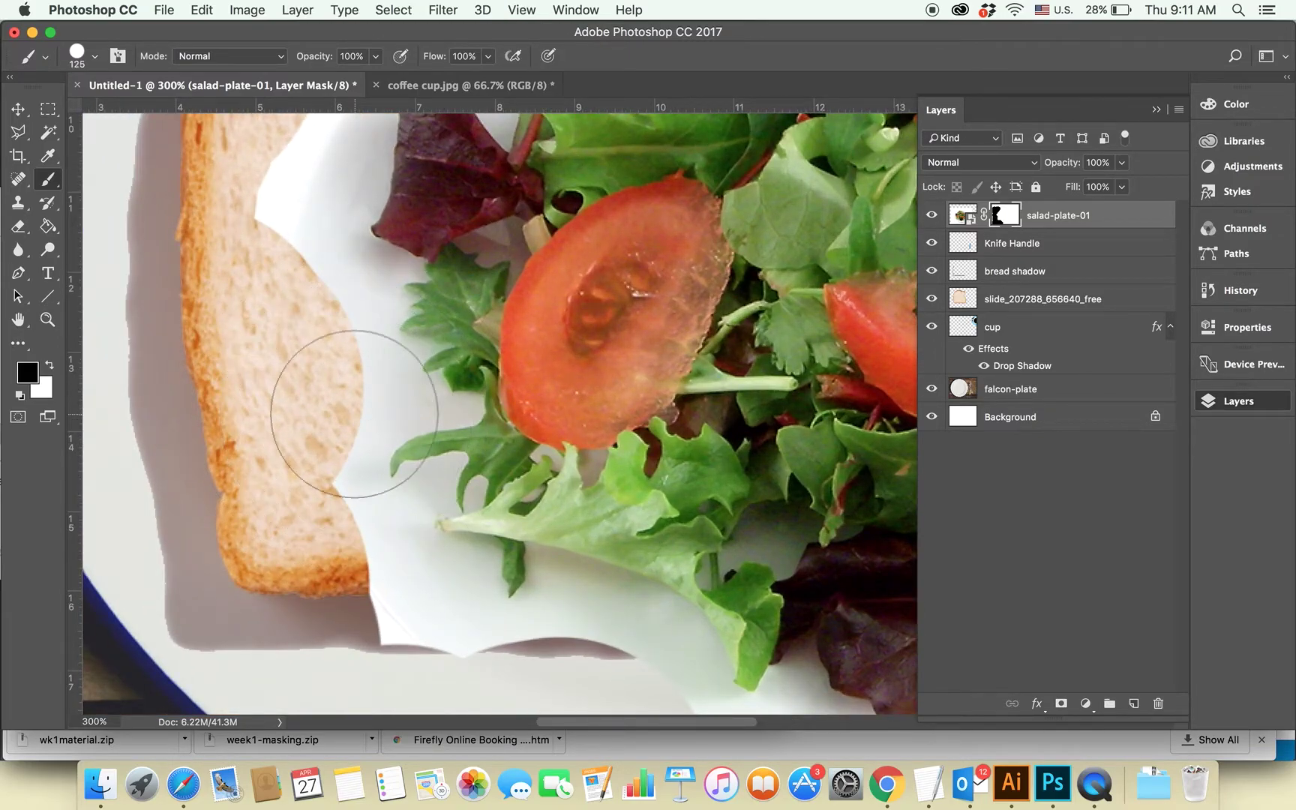
mouse_move(351, 417)
left_mouse_down()
mouse_move(312, 246)
mouse_move(333, 291)
mouse_move(318, 295)
mouse_move(298, 468)
mouse_move(348, 530)
mouse_move(328, 480)
mouse_move(313, 478)
mouse_move(362, 472)
mouse_move(347, 592)
left_mouse_up()
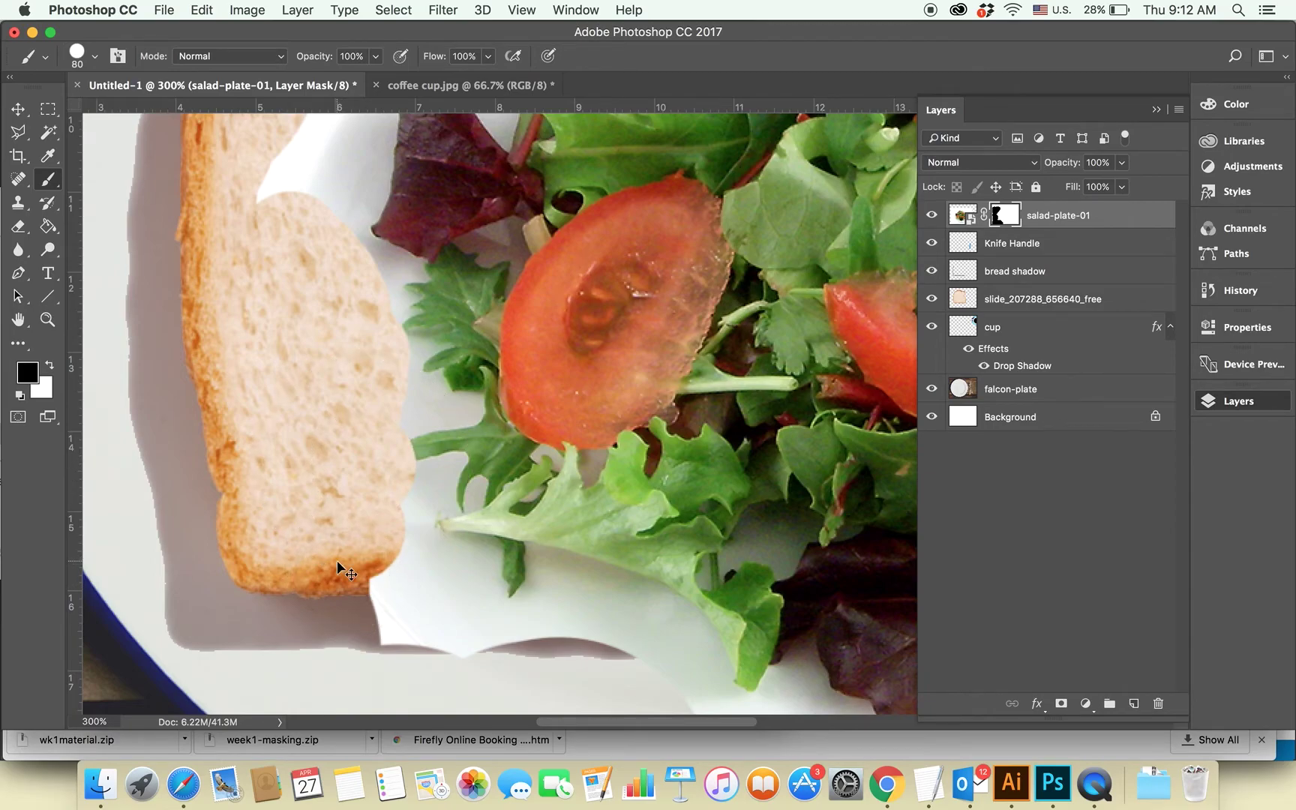
key("super+z")
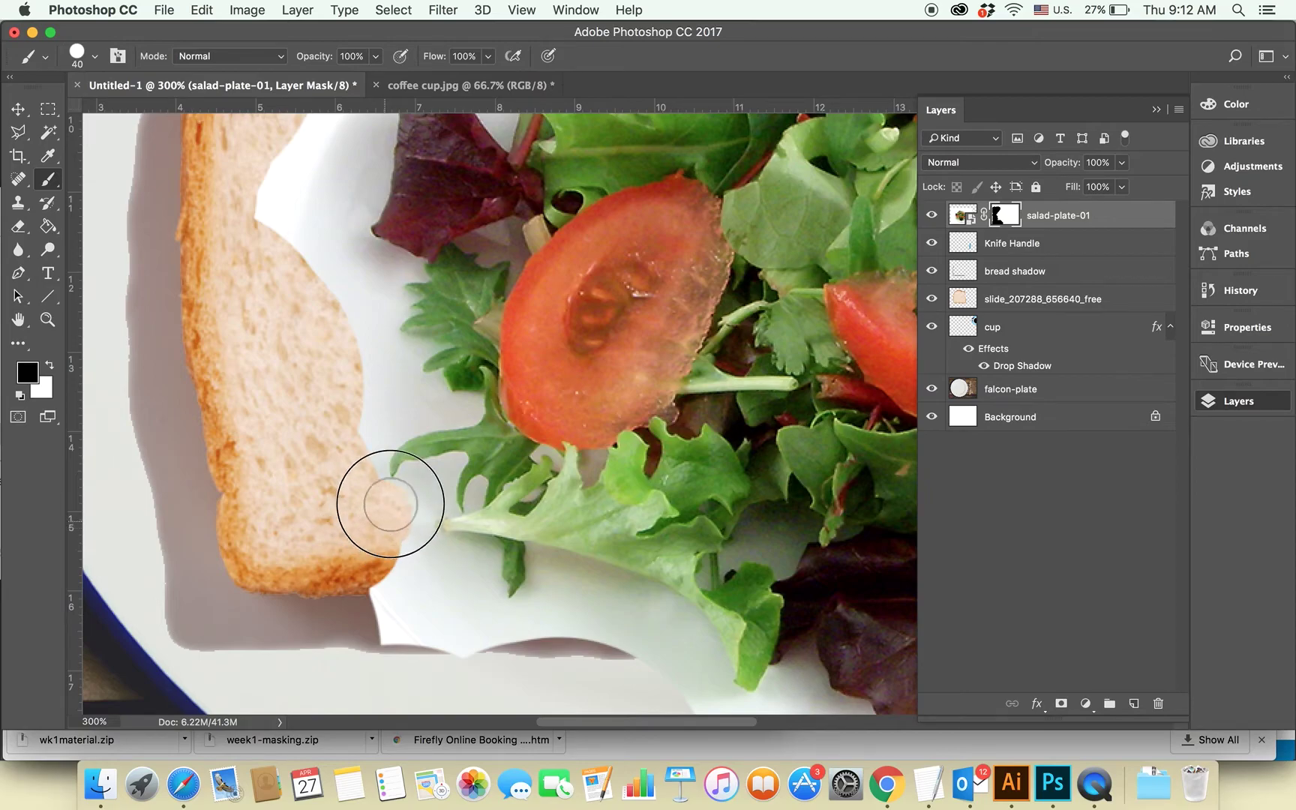
mouse_move(390, 504)
left_mouse_down()
mouse_move(434, 469)
mouse_move(433, 514)
mouse_move(449, 498)
mouse_move(385, 550)
mouse_move(396, 631)
mouse_move(483, 665)
mouse_move(463, 535)
mouse_move(477, 616)
mouse_move(550, 599)
mouse_move(541, 565)
mouse_move(594, 584)
mouse_move(573, 617)
mouse_move(617, 637)
mouse_move(674, 622)
mouse_move(692, 684)
mouse_move(676, 674)
left_mouse_up()
scroll(680, 687, "down", 10)
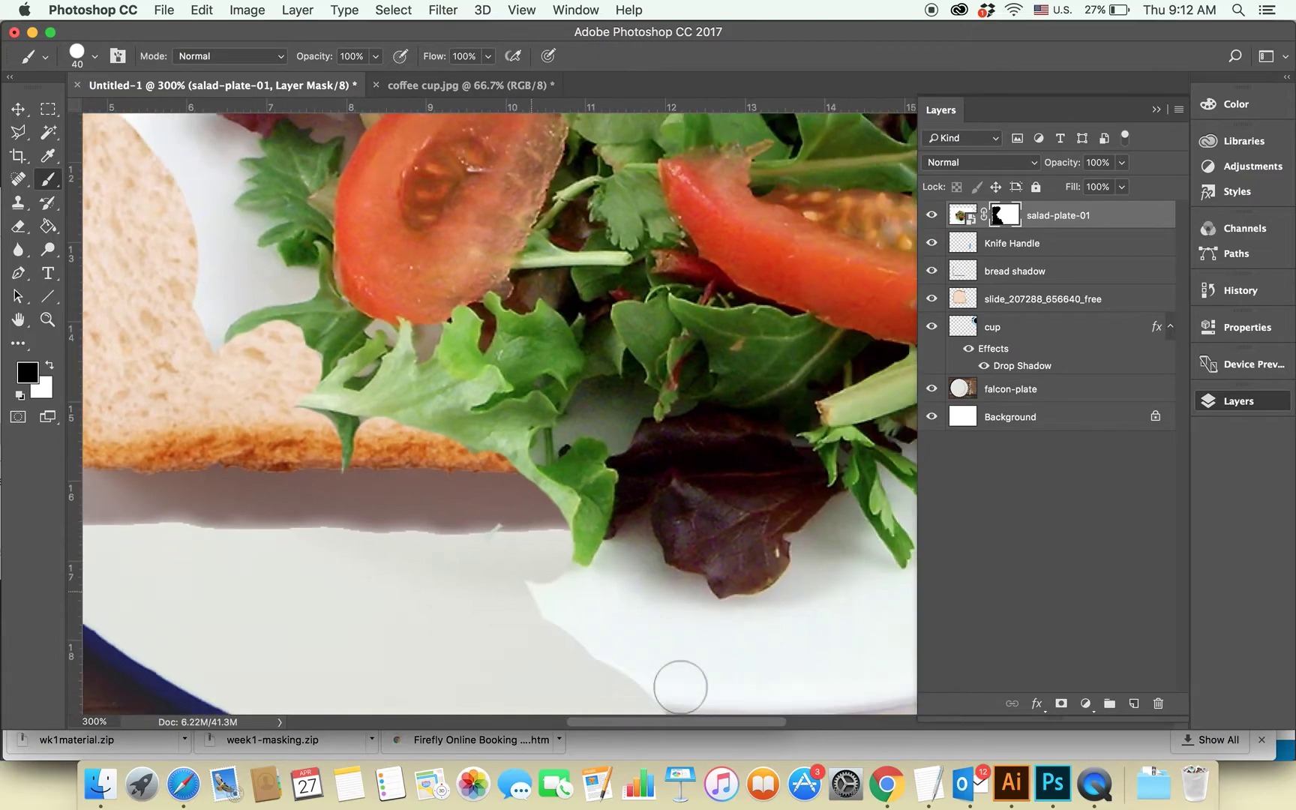
scroll(681, 687, "right", 6)
mouse_move(350, 289)
left_mouse_down()
mouse_move(426, 267)
mouse_move(449, 217)
mouse_move(371, 287)
mouse_move(512, 290)
mouse_move(565, 324)
mouse_move(439, 337)
mouse_move(510, 506)
mouse_move(428, 598)
mouse_move(561, 594)
mouse_move(681, 510)
mouse_move(564, 541)
mouse_move(664, 443)
left_mouse_up()
left_click_drag(664, 443, 483, 503)
key("super+minus")
key("super+minus")
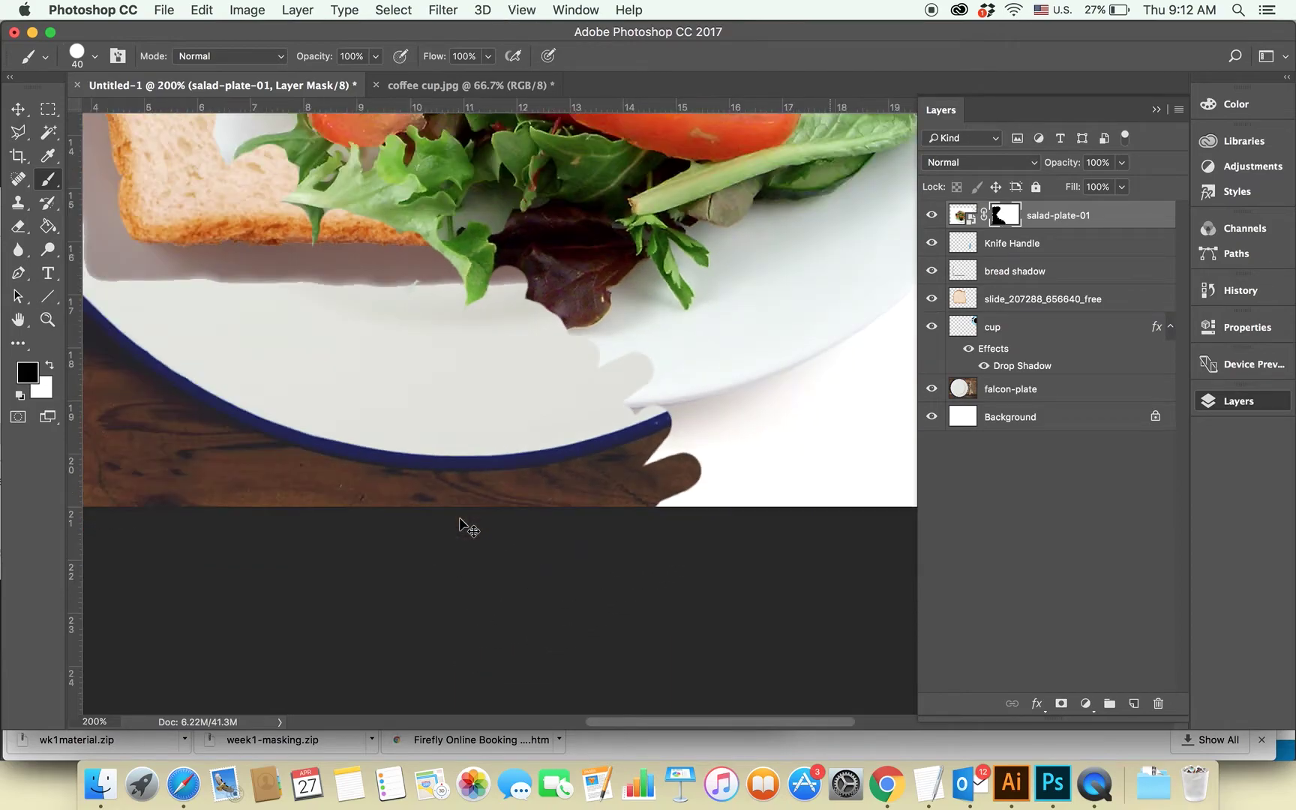
key("super+minus")
key("super+minus")
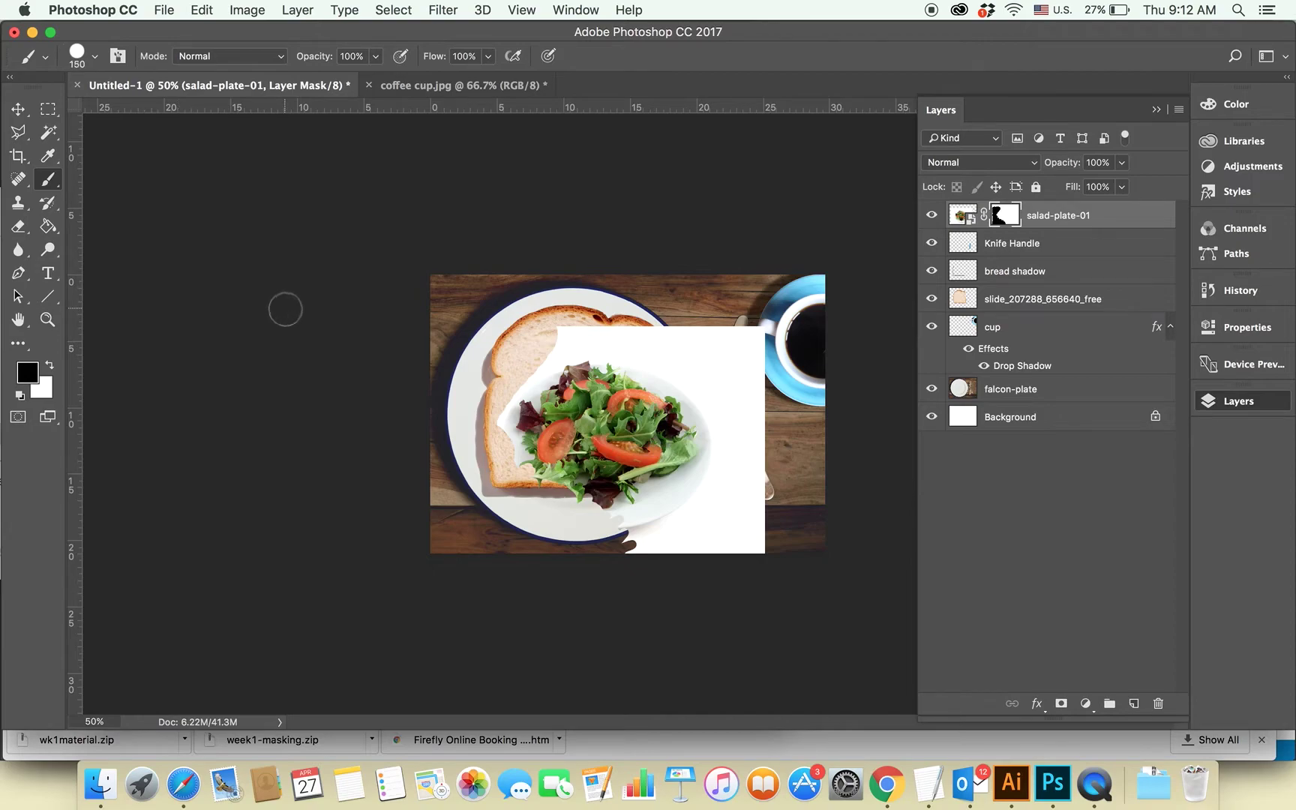
Step: Paint black on the salad mask to uncover the blue-handled knife, bread shadow, right plate rim and wood
mouse_move(725, 300)
left_mouse_down()
mouse_move(796, 384)
mouse_move(738, 419)
mouse_move(738, 507)
mouse_move(686, 512)
left_mouse_up()
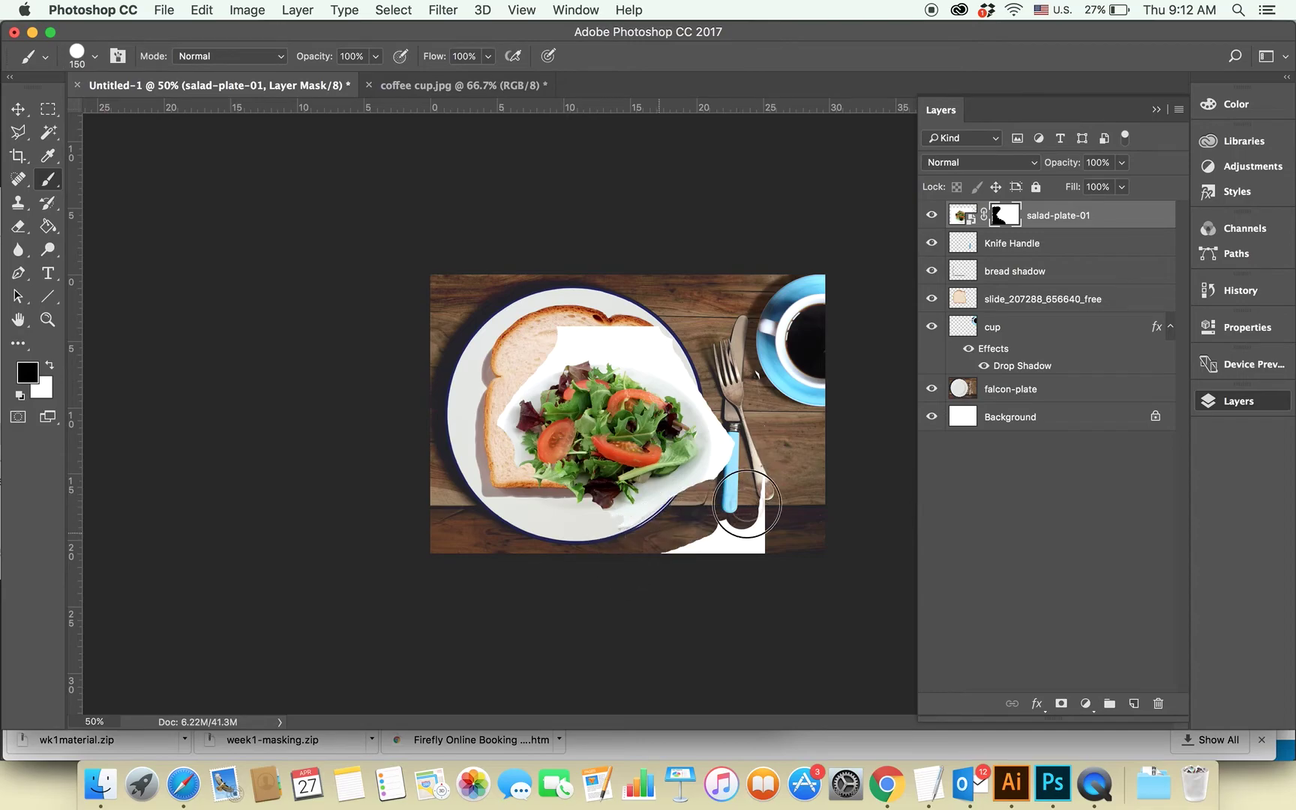
left_click_drag(790, 489, 675, 540)
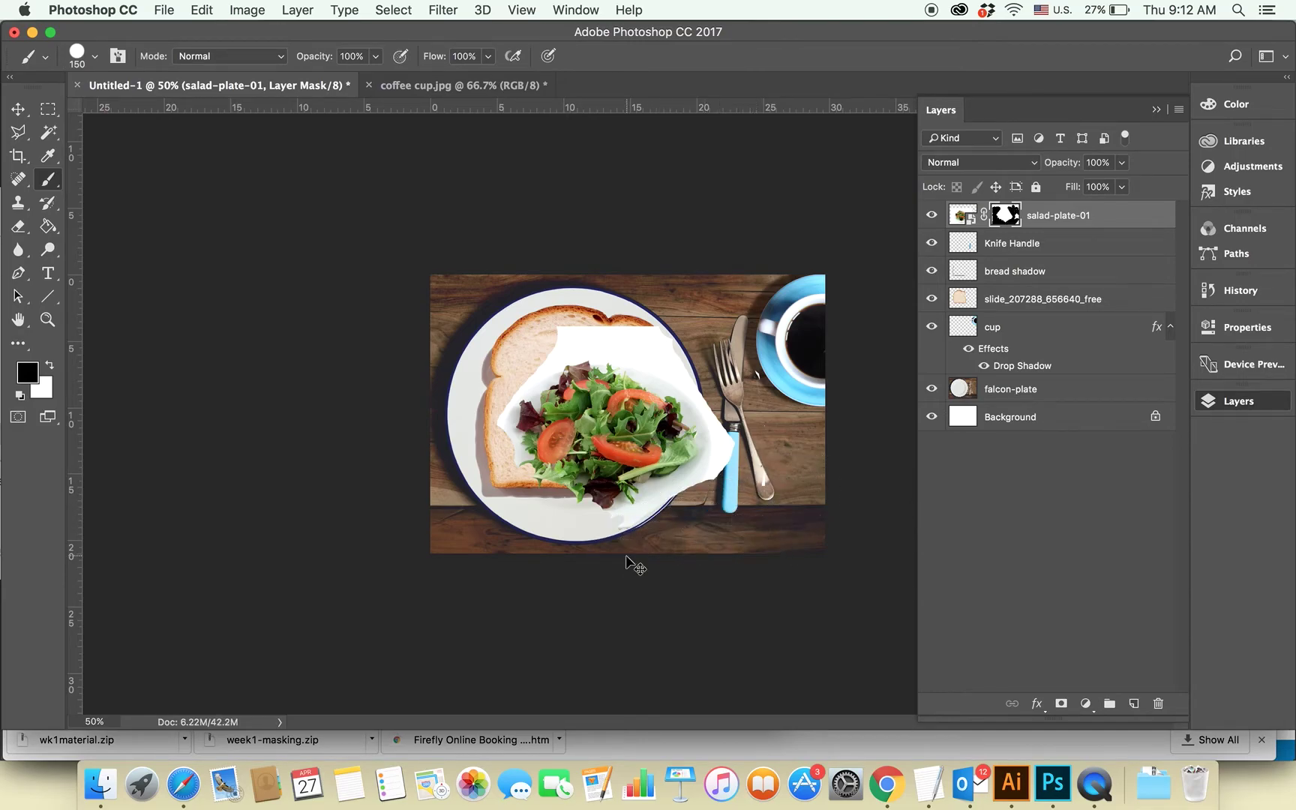
key("super+equal")
key("super+equal")
key("super+equal")
scroll(626, 555, "down", 3)
scroll(627, 555, "down", 3)
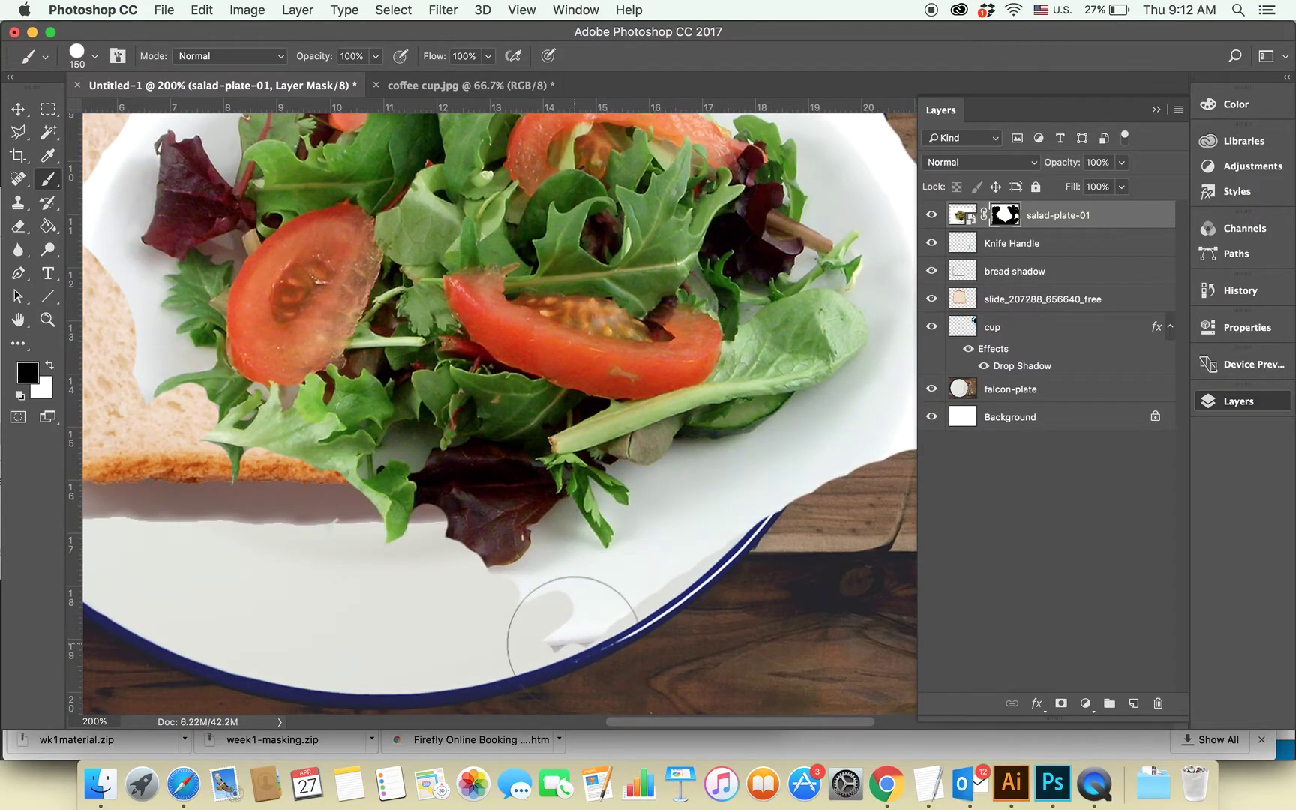
left_click_drag(572, 634, 785, 499)
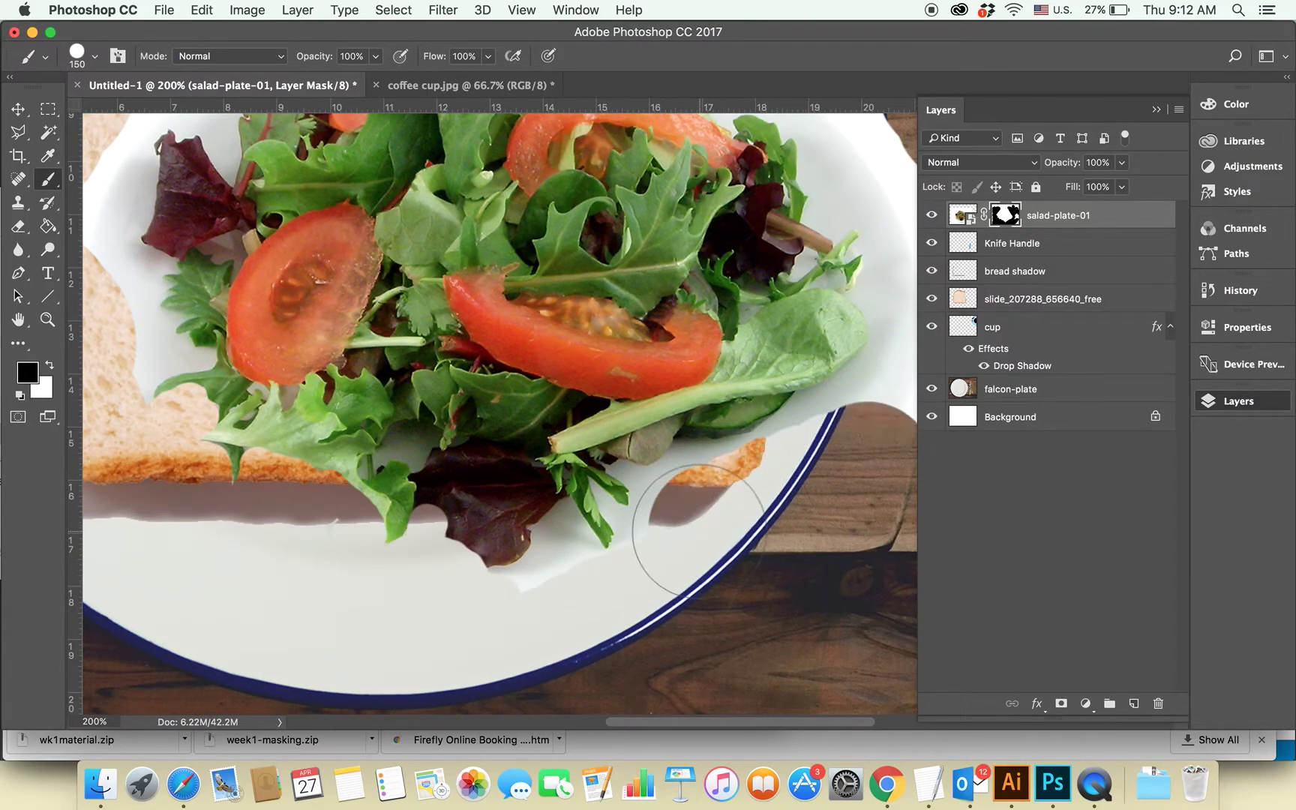
mouse_move(505, 599)
left_mouse_down()
mouse_move(813, 413)
mouse_move(854, 343)
left_mouse_up()
scroll(752, 469, "right", 5)
scroll(752, 468, "up", 3)
mouse_move(753, 469)
left_mouse_down()
mouse_move(709, 435)
mouse_move(776, 550)
mouse_move(781, 376)
mouse_move(711, 453)
mouse_move(680, 349)
mouse_move(643, 361)
mouse_move(671, 278)
mouse_move(827, 398)
mouse_move(617, 173)
left_mouse_up()
scroll(616, 226, "up", 3)
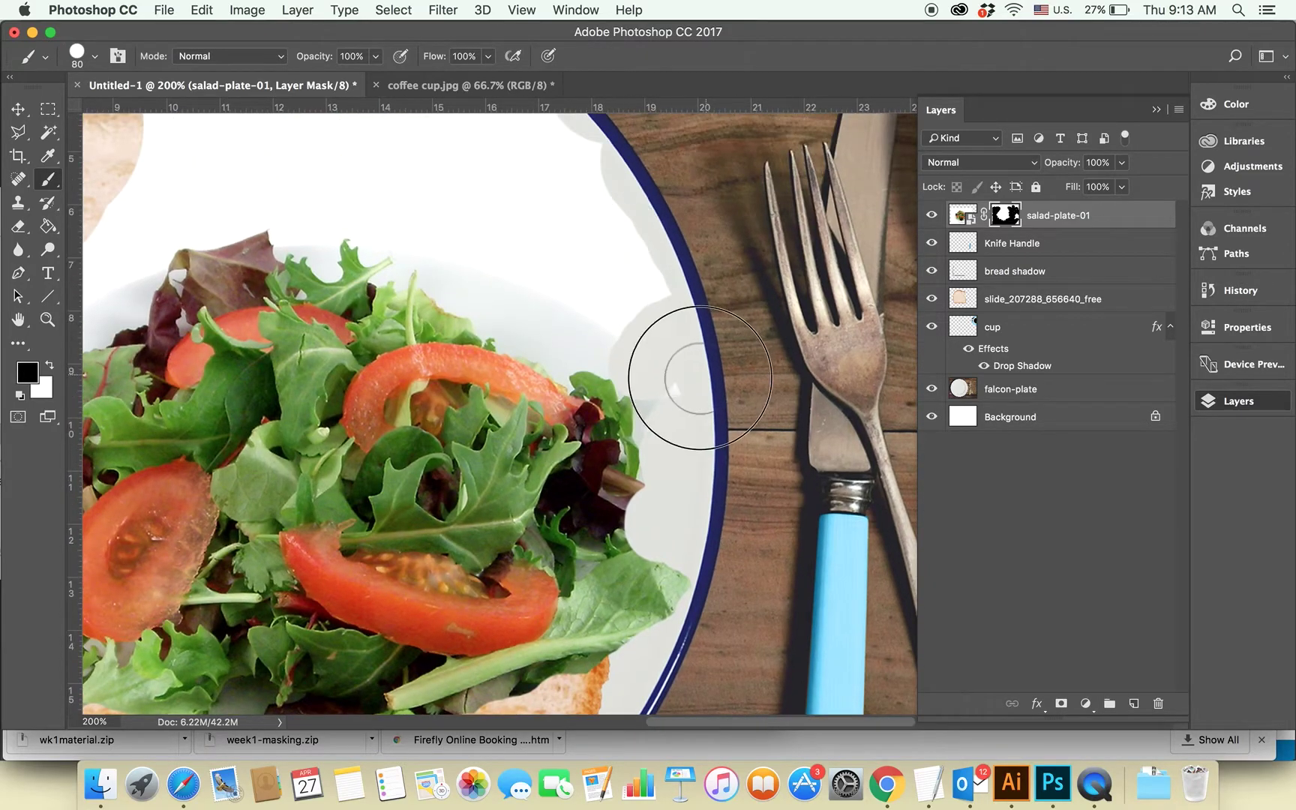
Step: Paint the salad mask so bread replaces the white gaps around the greens and slice edges
mouse_move(675, 390)
left_mouse_down()
mouse_move(621, 324)
mouse_move(571, 347)
left_mouse_up()
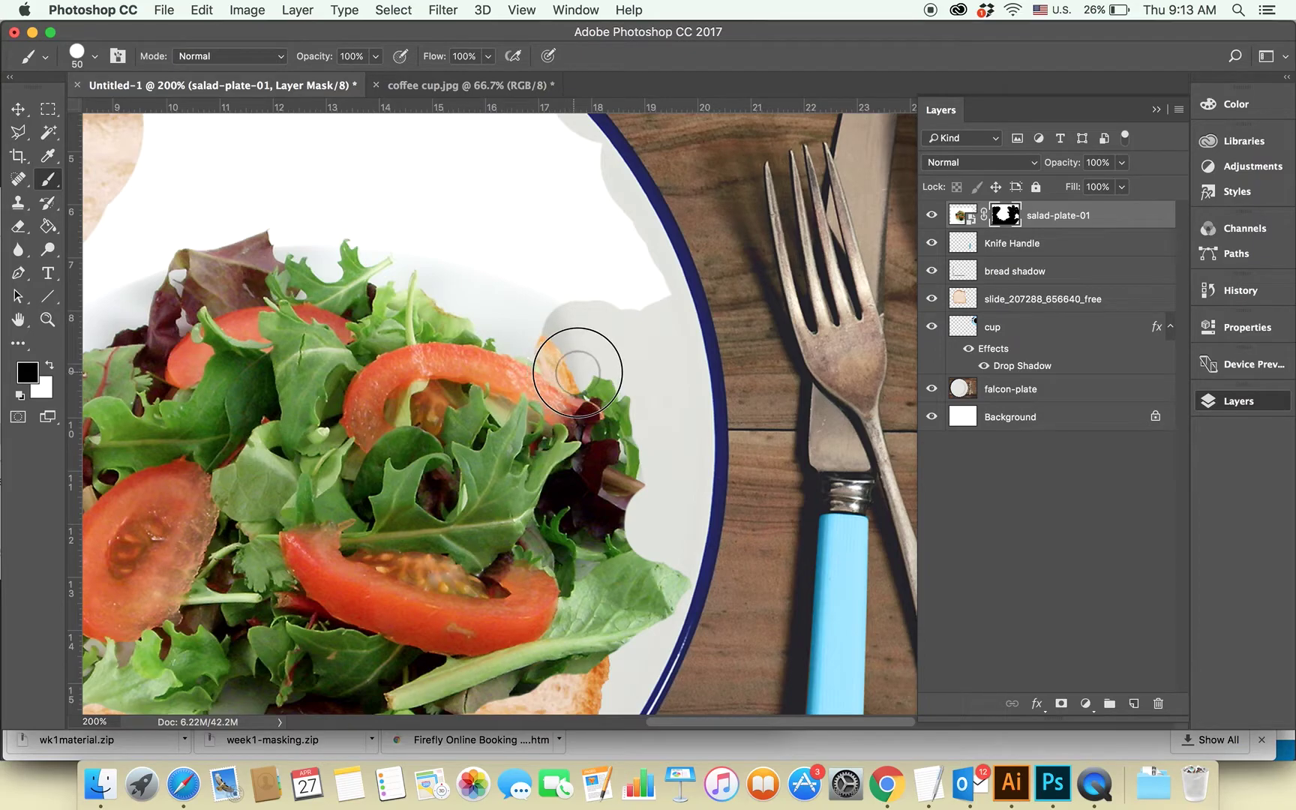
mouse_move(527, 342)
left_mouse_down()
mouse_move(434, 274)
mouse_move(544, 290)
mouse_move(649, 270)
left_mouse_up()
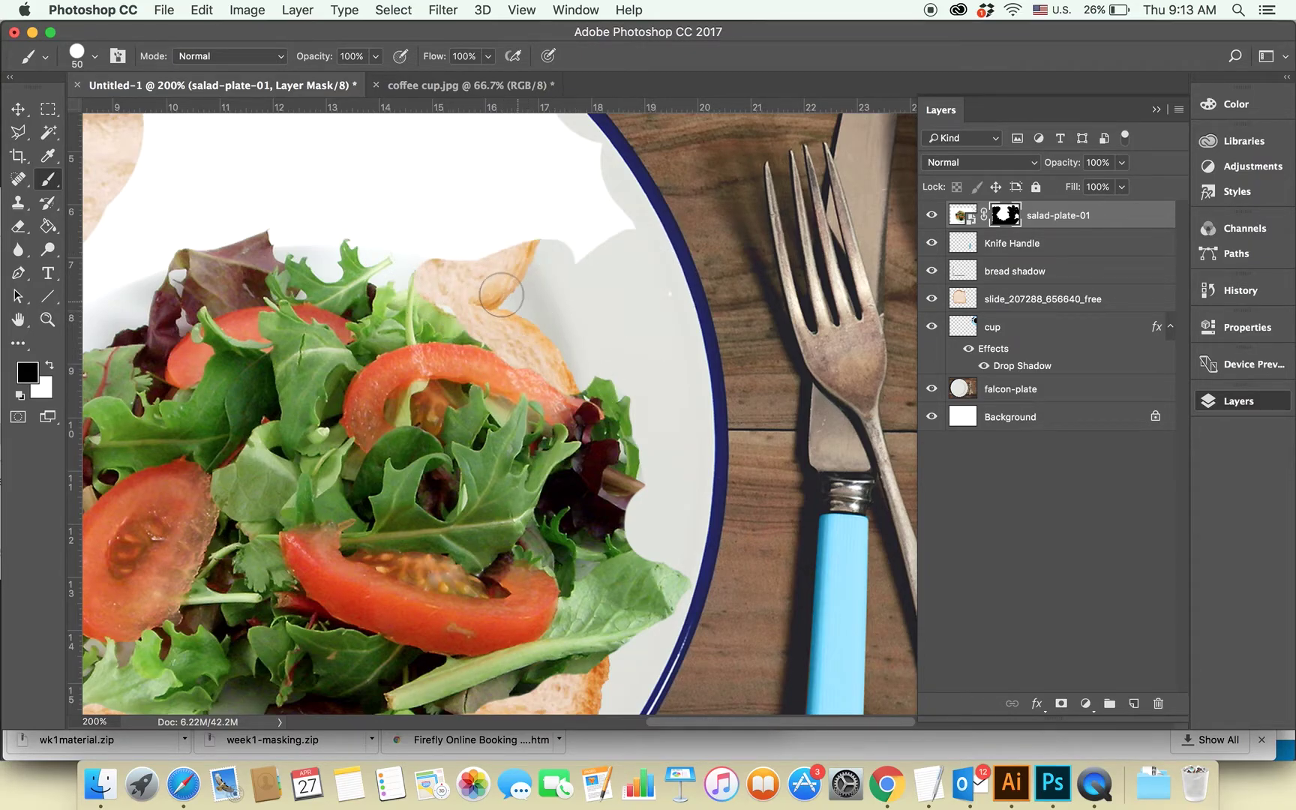
scroll(502, 294, "left", 3)
scroll(501, 294, "left", 5)
scroll(501, 294, "left", 3)
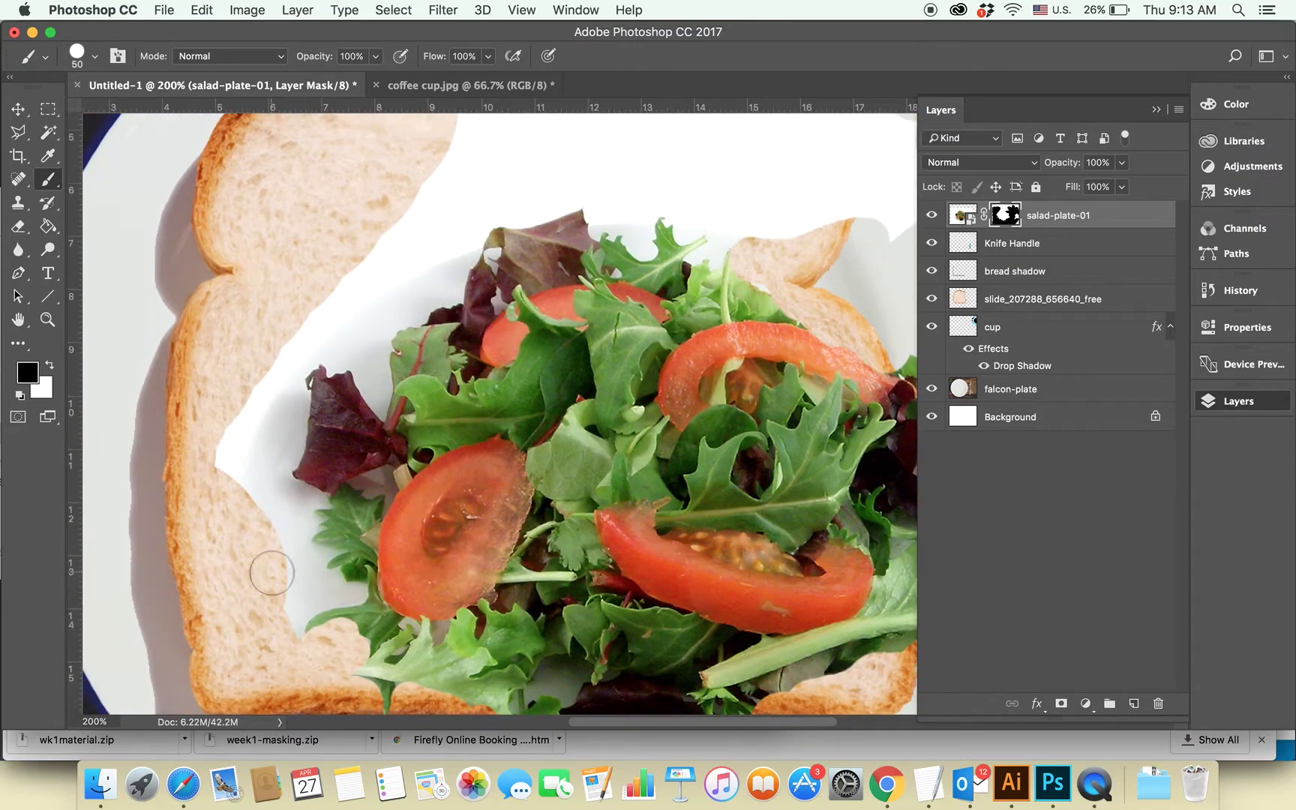
mouse_move(289, 598)
left_mouse_down()
mouse_move(338, 586)
mouse_move(287, 516)
mouse_move(294, 507)
left_mouse_up()
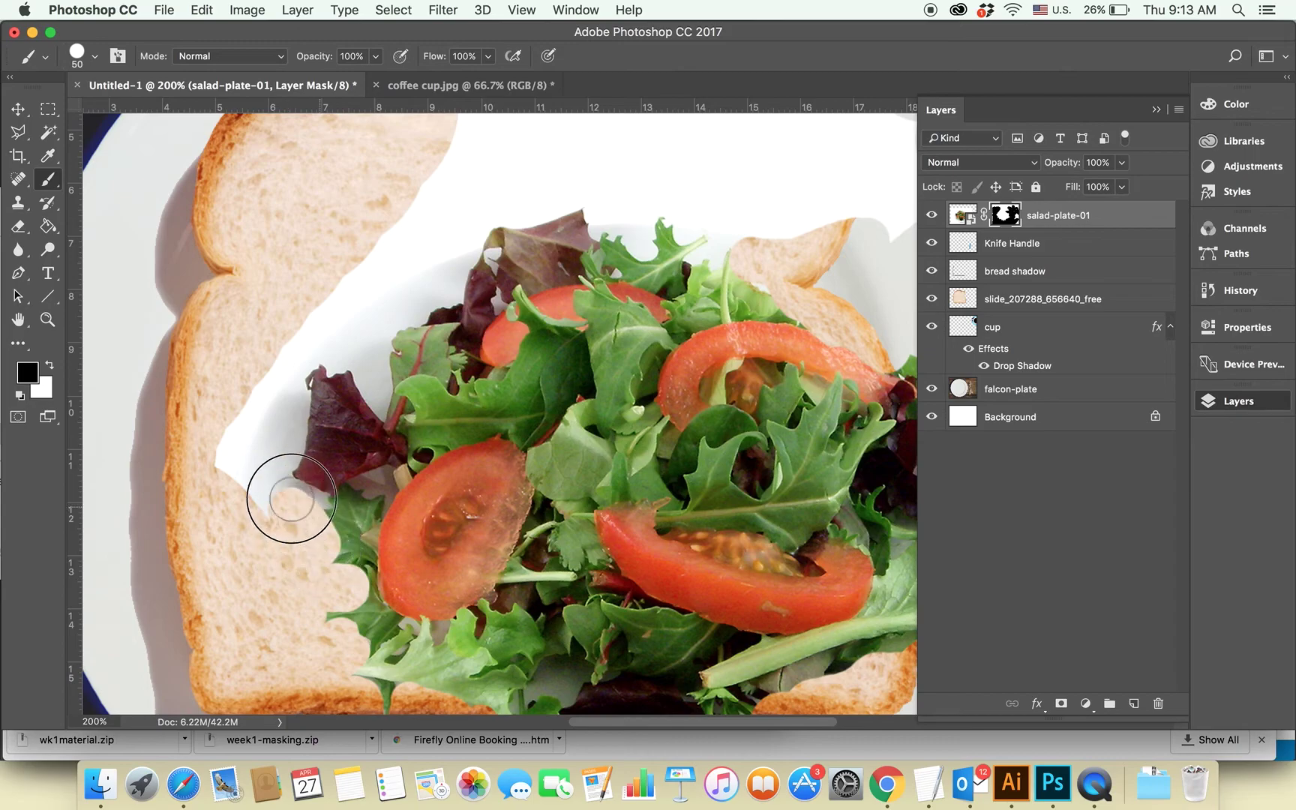
mouse_move(212, 449)
left_mouse_down()
mouse_move(254, 469)
mouse_move(288, 325)
left_mouse_up()
mouse_move(279, 380)
left_mouse_down()
mouse_move(300, 408)
mouse_move(321, 350)
mouse_move(356, 365)
mouse_move(362, 385)
mouse_move(385, 312)
mouse_move(463, 246)
mouse_move(396, 281)
mouse_move(405, 232)
mouse_move(448, 198)
left_mouse_up()
scroll(448, 197, "right", 5)
scroll(435, 240, "up", 2)
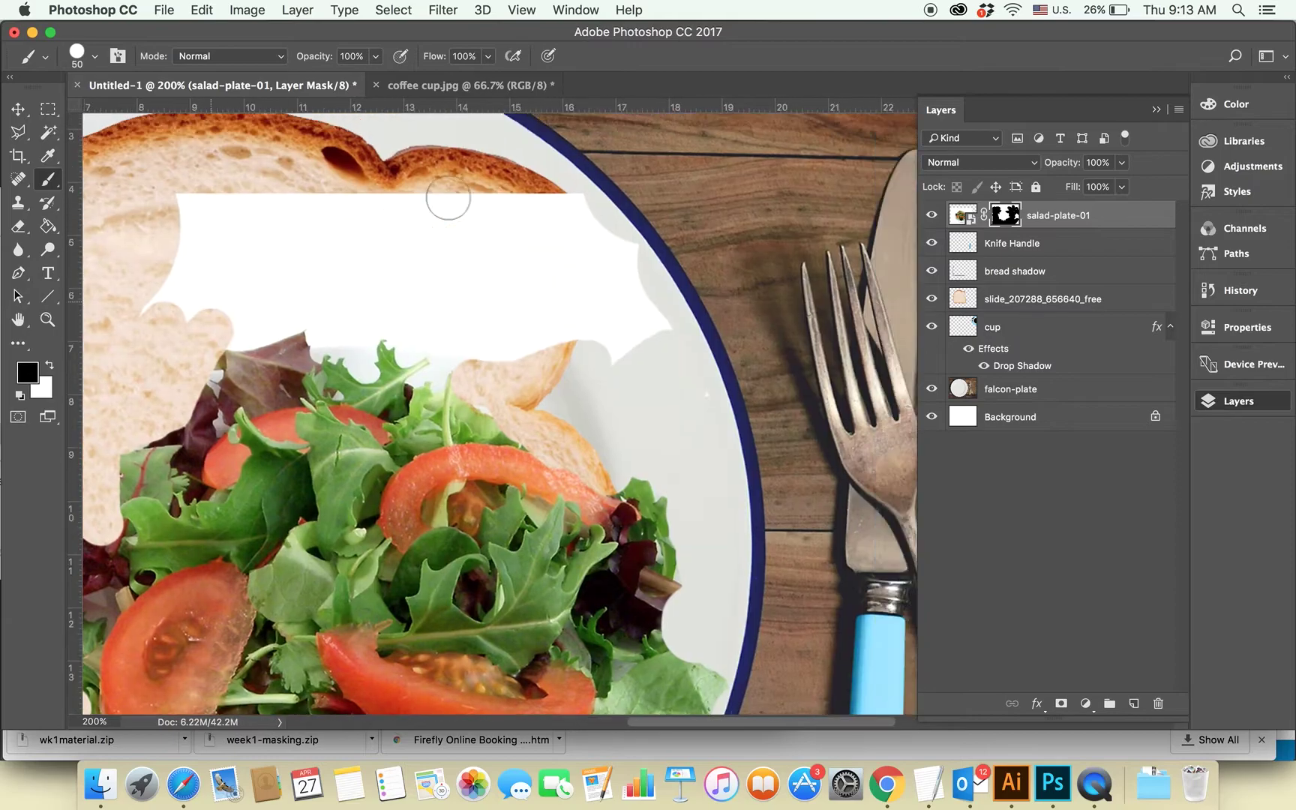
mouse_move(570, 334)
left_mouse_down()
mouse_move(439, 364)
mouse_move(414, 362)
mouse_move(414, 339)
mouse_move(344, 356)
mouse_move(275, 327)
mouse_move(197, 352)
mouse_move(384, 293)
mouse_move(401, 383)
left_mouse_up()
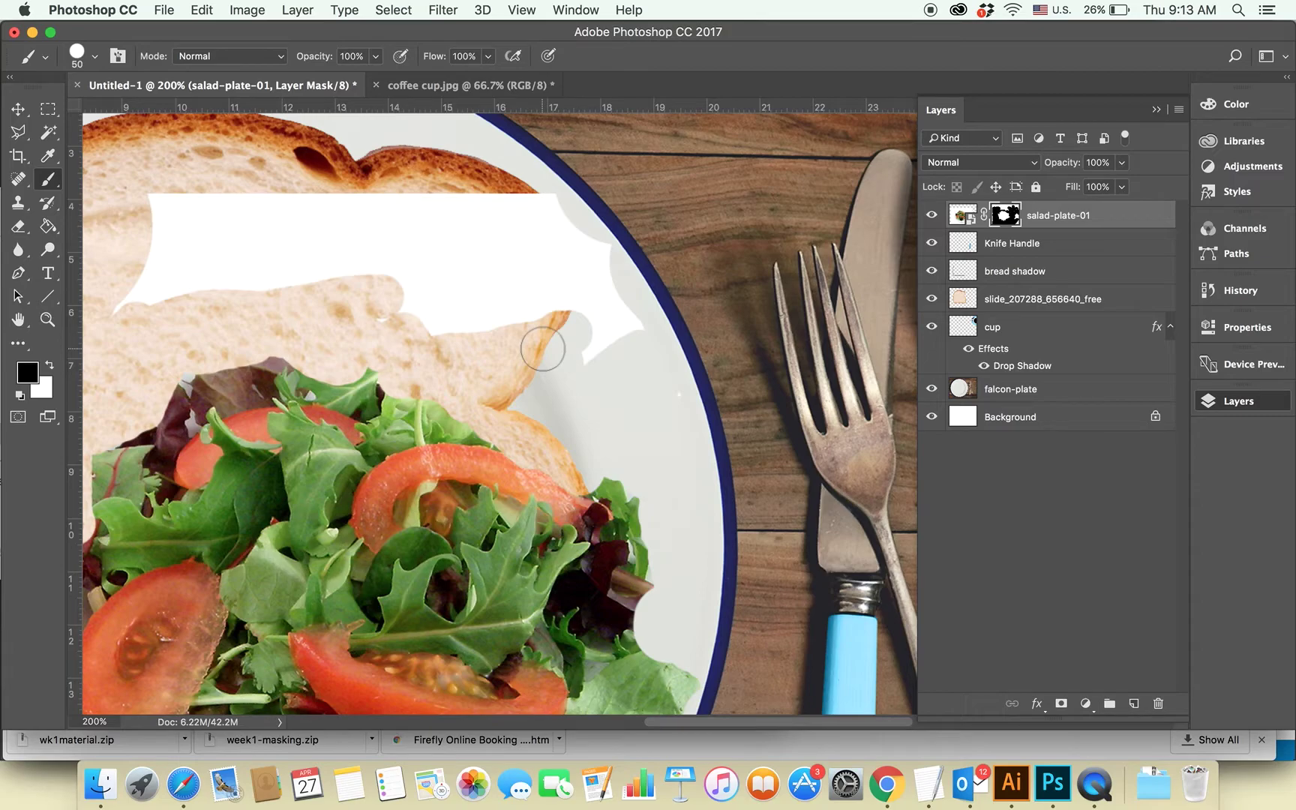
mouse_move(542, 348)
left_mouse_down()
mouse_move(592, 266)
mouse_move(521, 246)
mouse_move(390, 284)
mouse_move(362, 205)
mouse_move(174, 260)
mouse_move(361, 203)
left_mouse_up()
Step: Move the salad up and slightly right, and place its layer beneath the bread slice layer
key("v")
key("super+minus")
key("super+minus")
key("super+minus")
left_click_drag(590, 418, 586, 343)
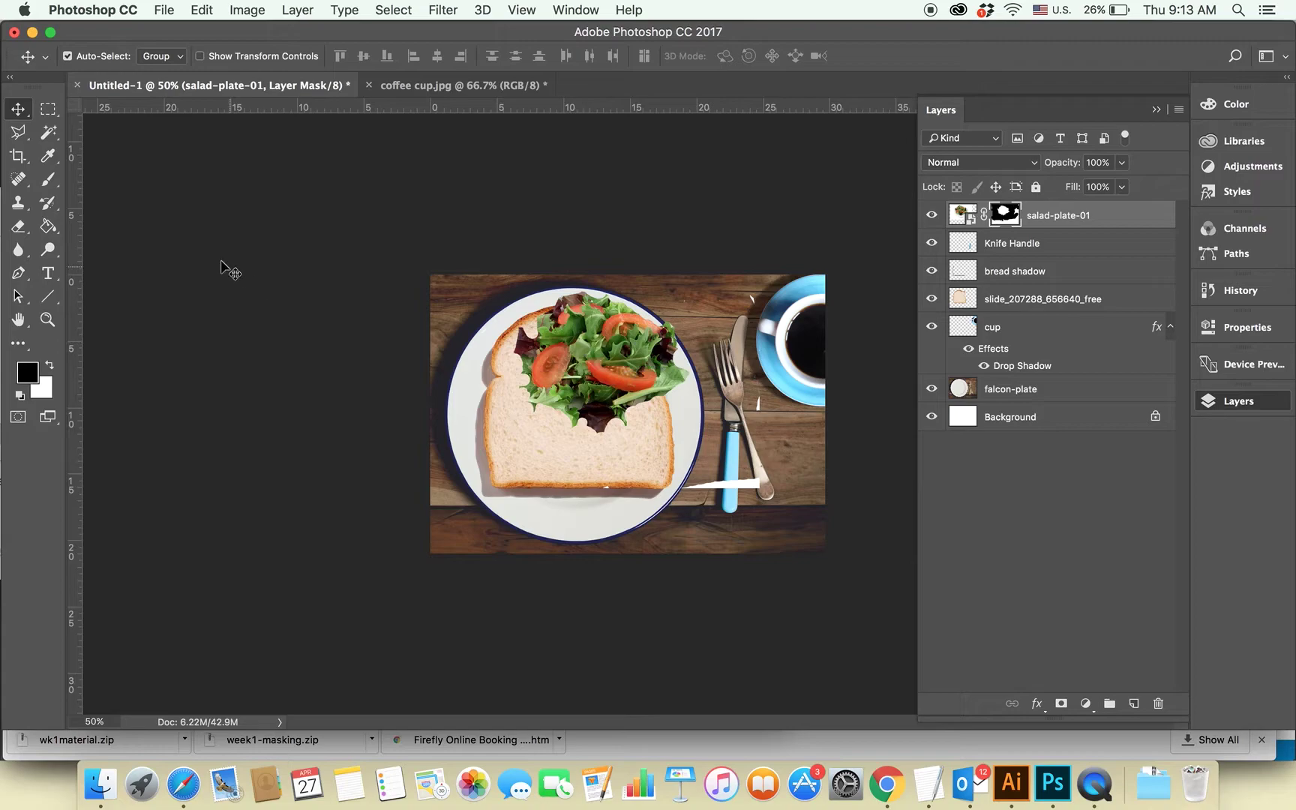
key("b")
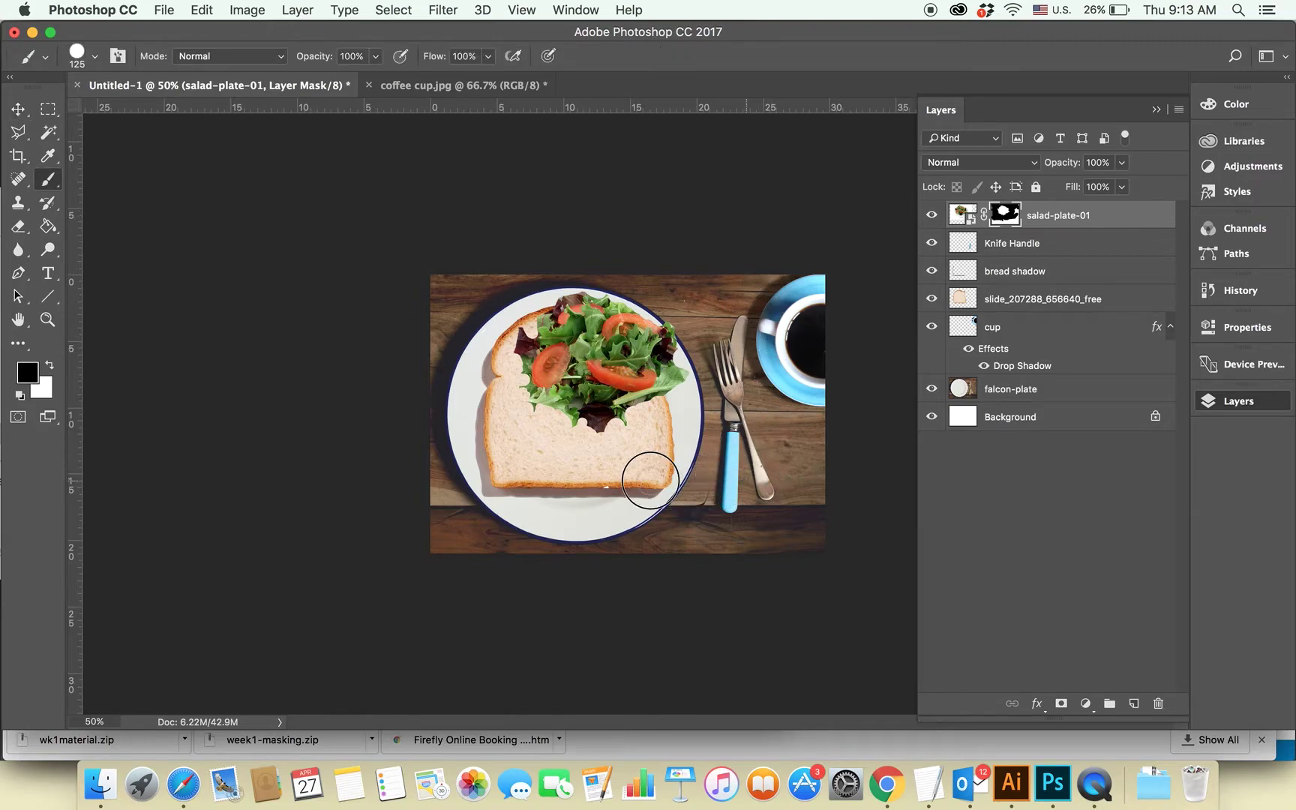
key("v")
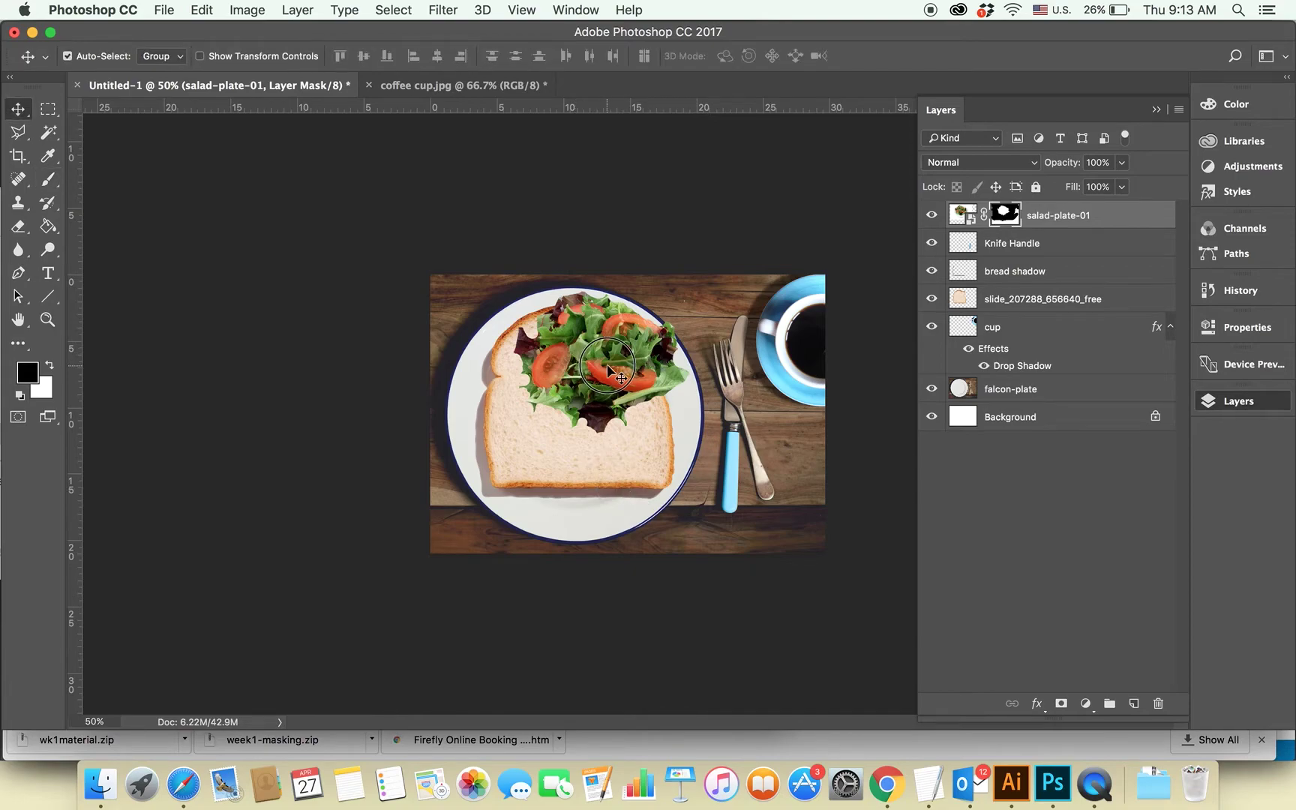
left_click_drag(608, 370, 625, 373)
left_click_drag(1057, 217, 1062, 311)
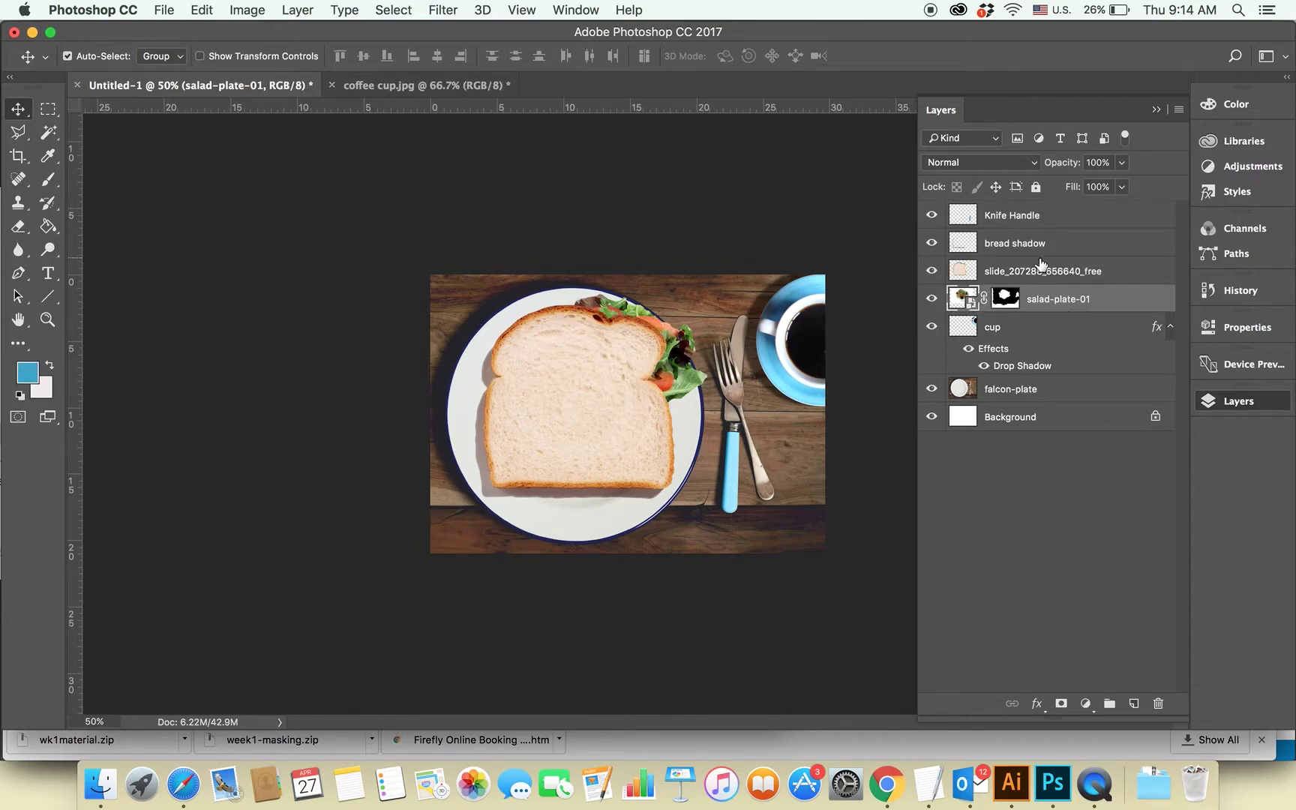
Step: Shift the salad right, rotate it about 46° behind the bread, and duplicate its layer
key("super+plus")
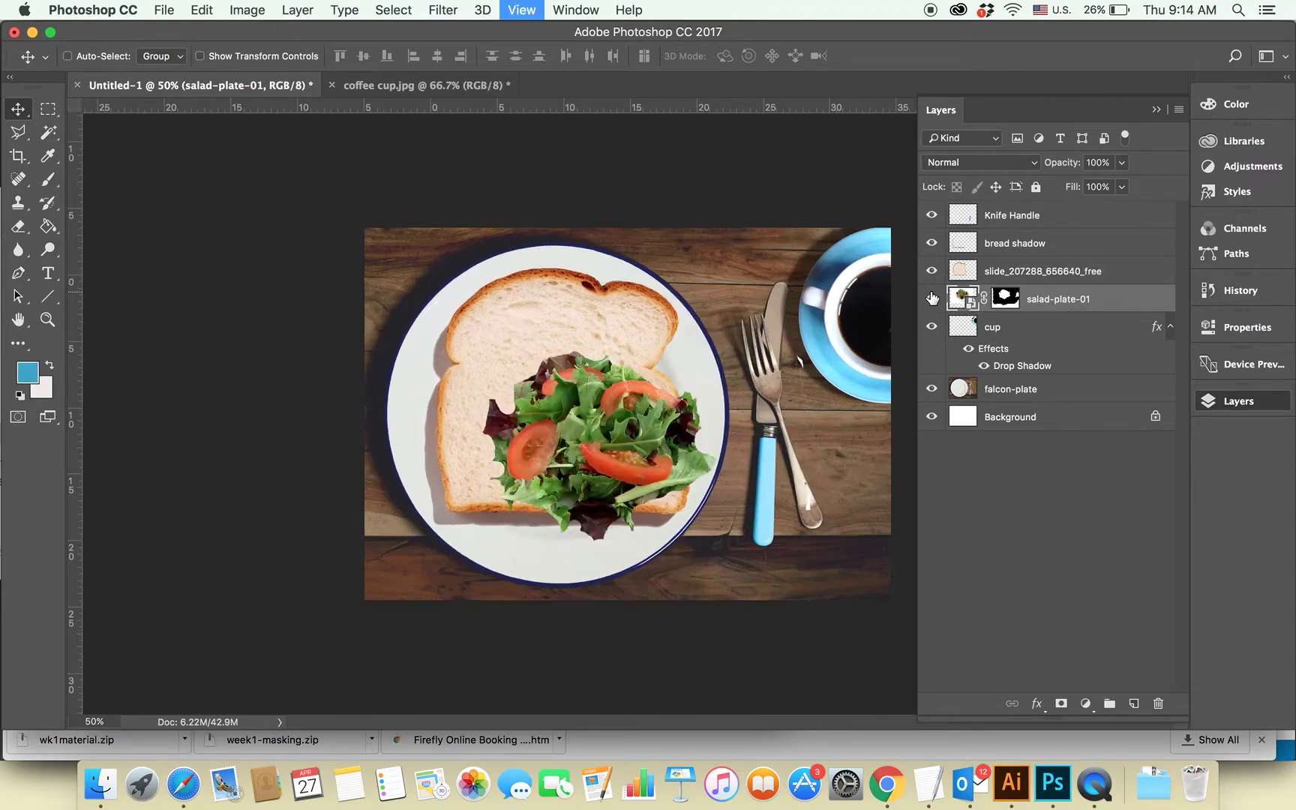
left_click_drag(692, 386, 726, 387)
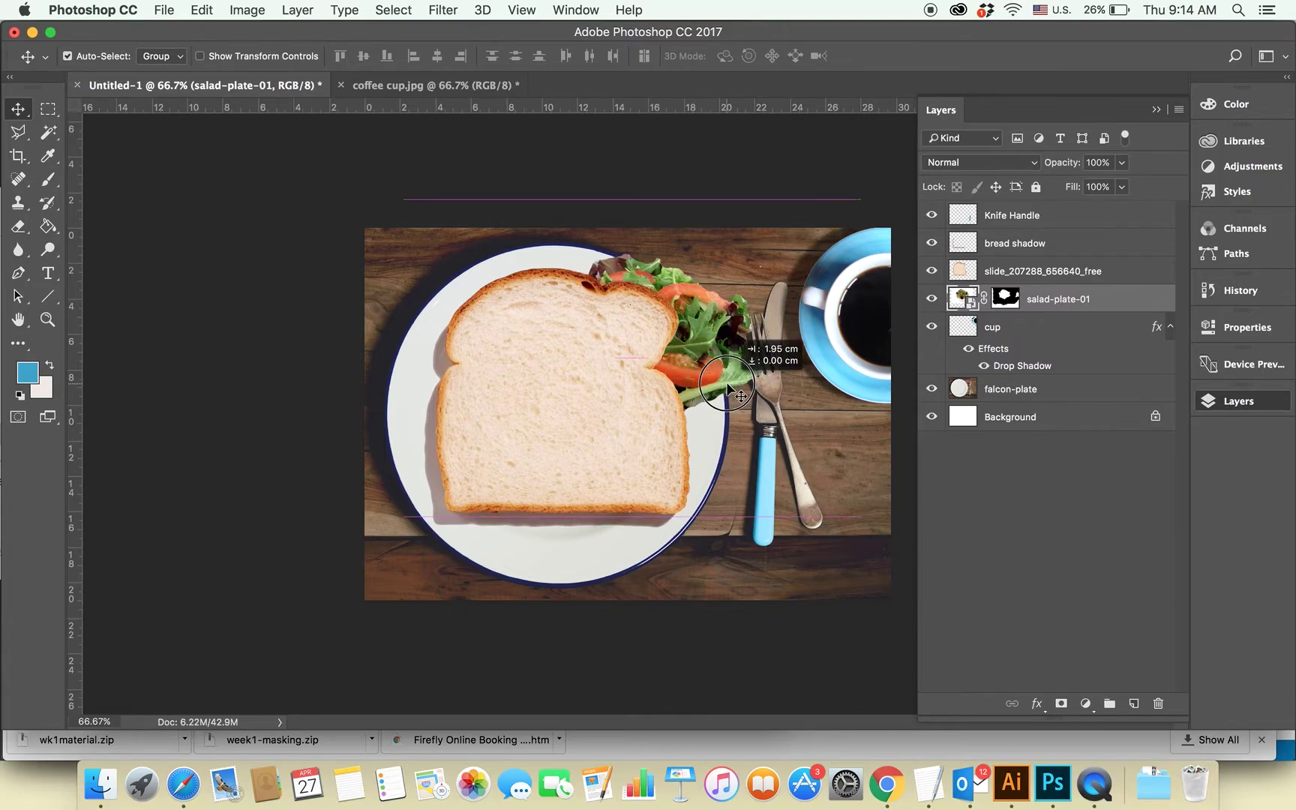
key("super+t")
mouse_move(873, 565)
left_mouse_down()
mouse_move(656, 655)
mouse_move(676, 619)
left_mouse_up()
left_click_drag(709, 347, 680, 344)
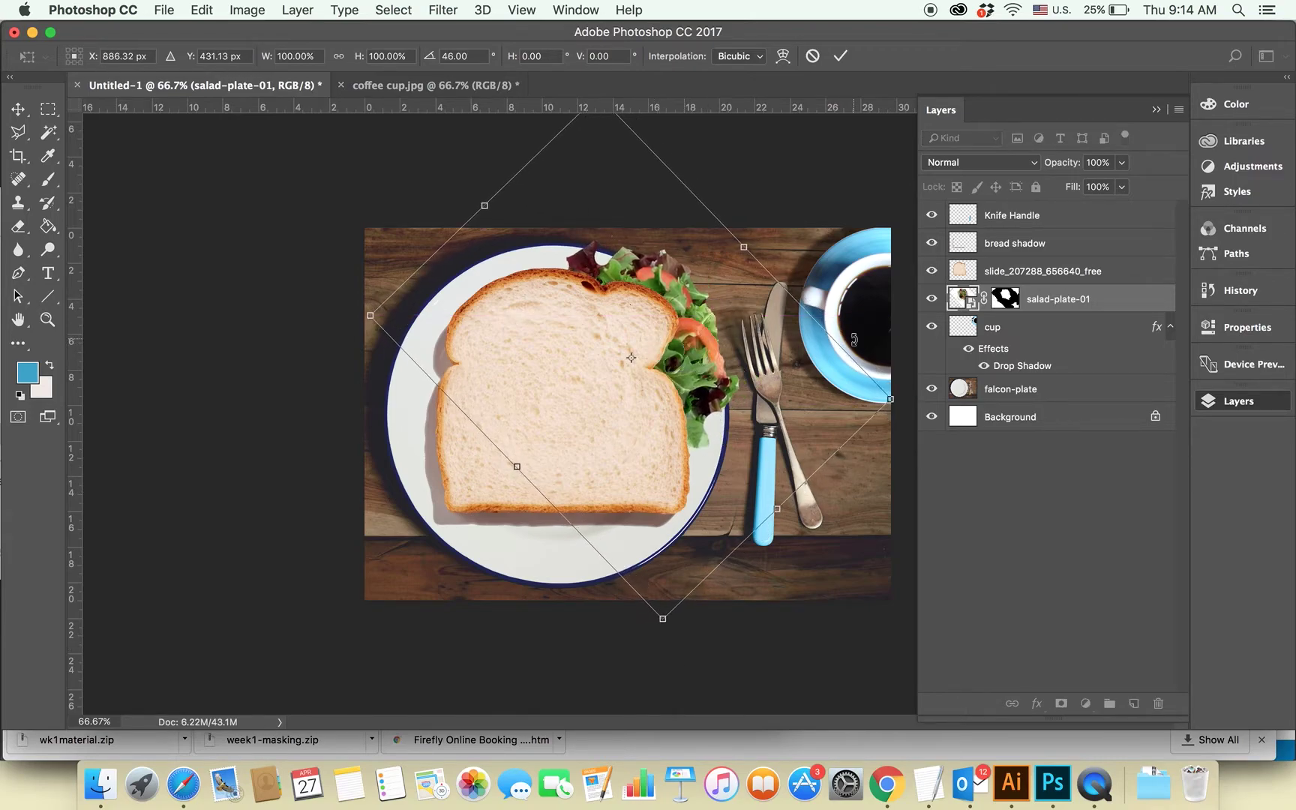
key("Return")
left_click_drag(1080, 304, 1131, 699)
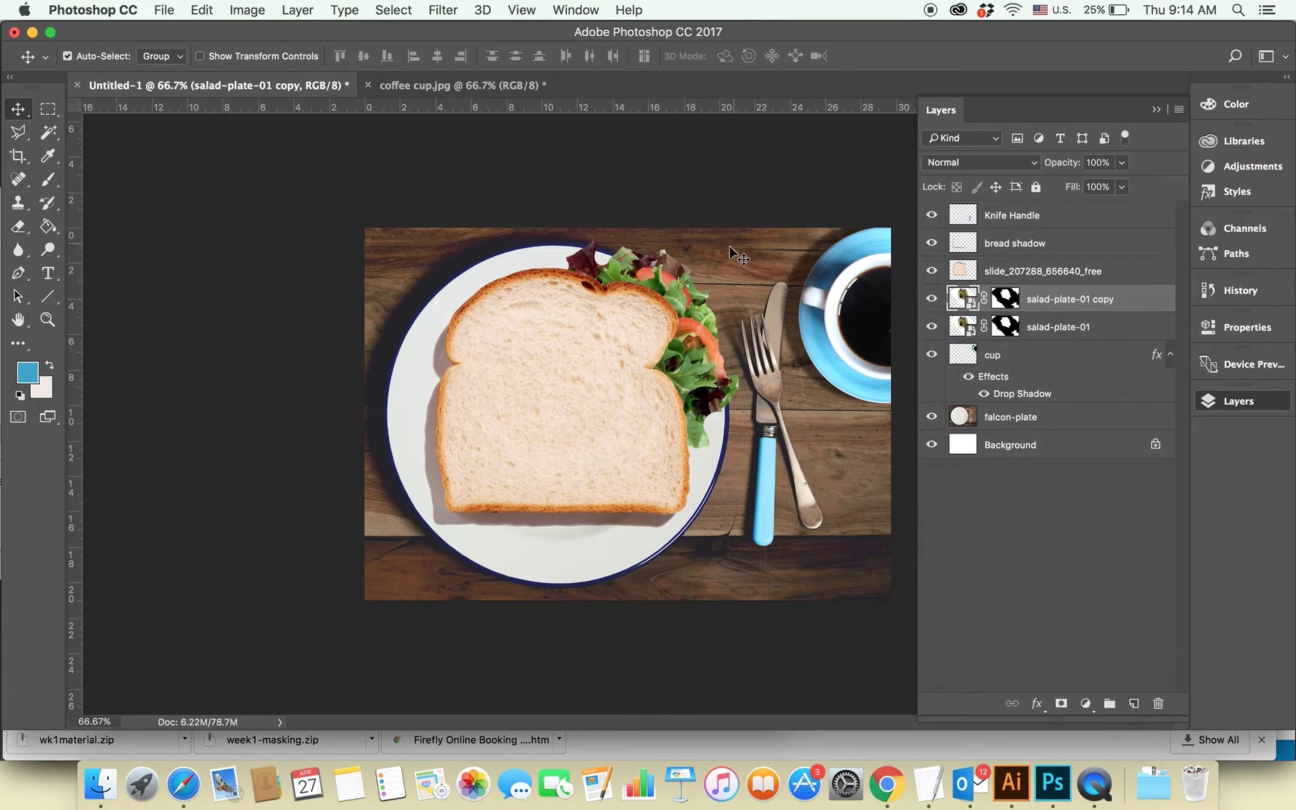
Step: Rotate the salad copy about -83° and scale it to ~90% along the bread's top edge, then duplicate it
left_click_drag(681, 324, 590, 266)
key("ctrl+t")
mouse_move(796, 592)
left_mouse_down()
mouse_move(687, 202)
mouse_move(794, 538)
left_mouse_up()
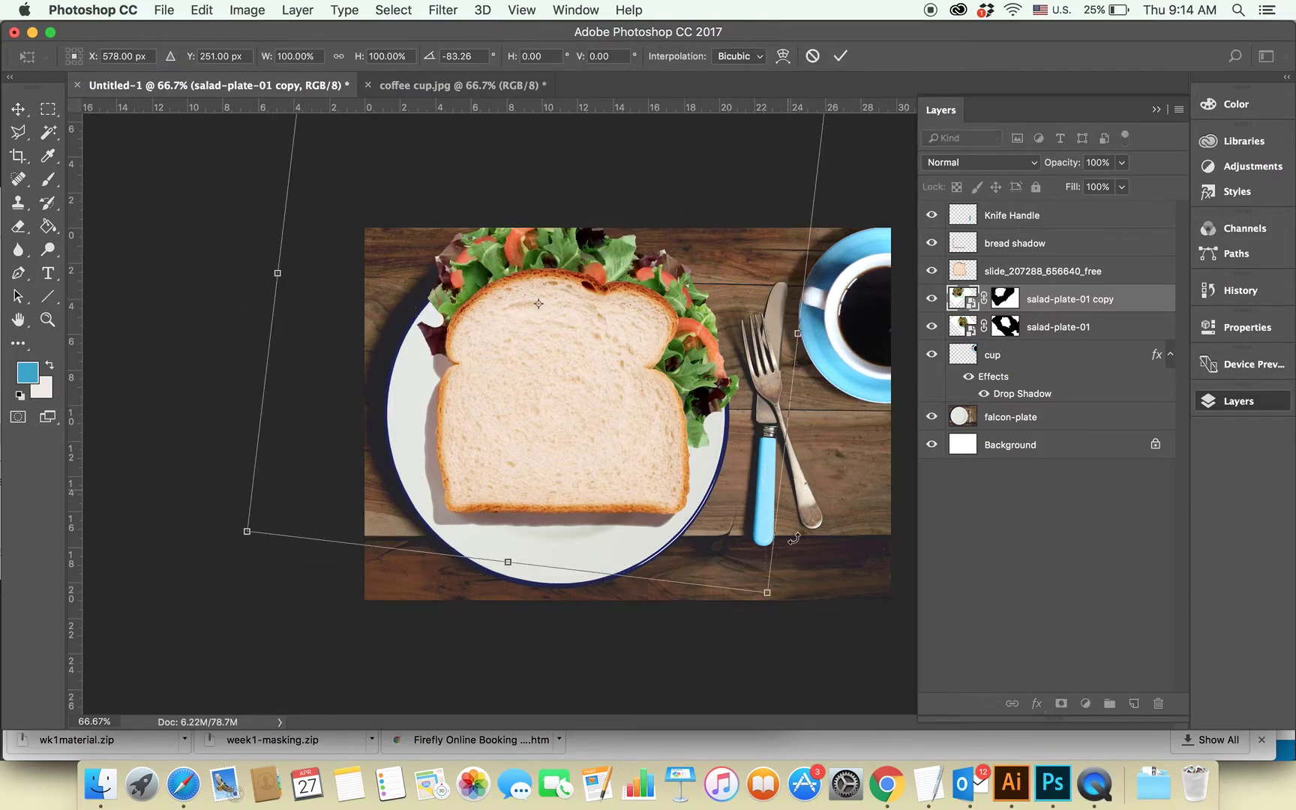
left_click_drag(768, 595, 723, 537)
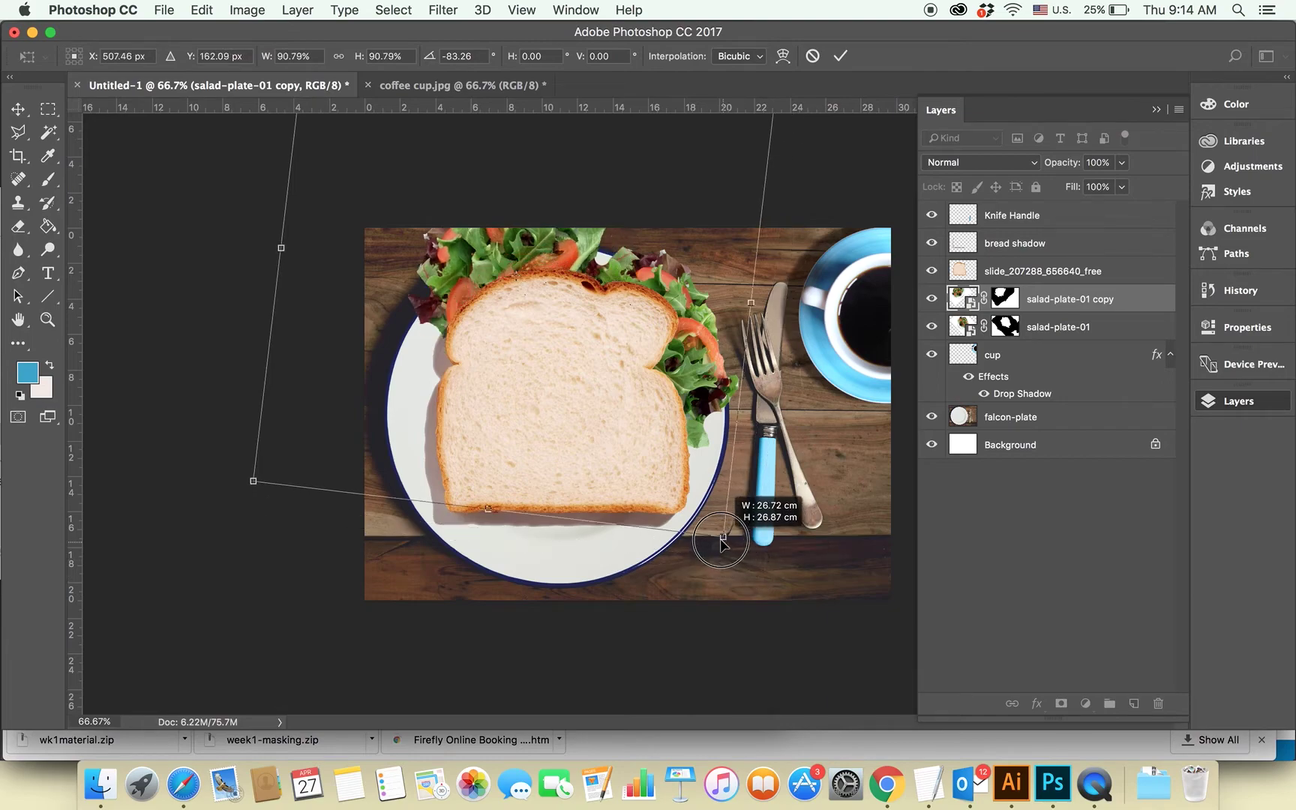
mouse_move(438, 269)
left_mouse_down()
mouse_move(457, 319)
mouse_move(453, 303)
left_mouse_up()
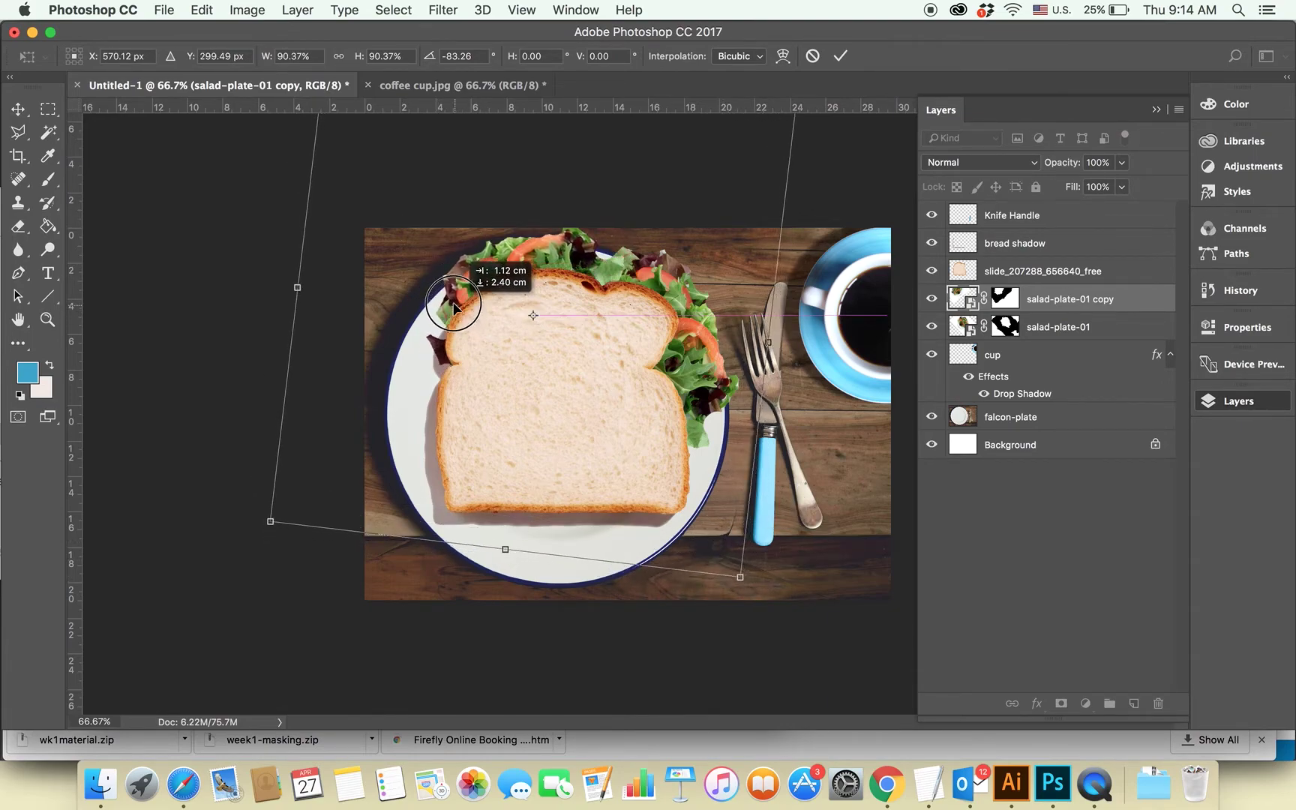
left_click_drag(453, 304, 477, 311)
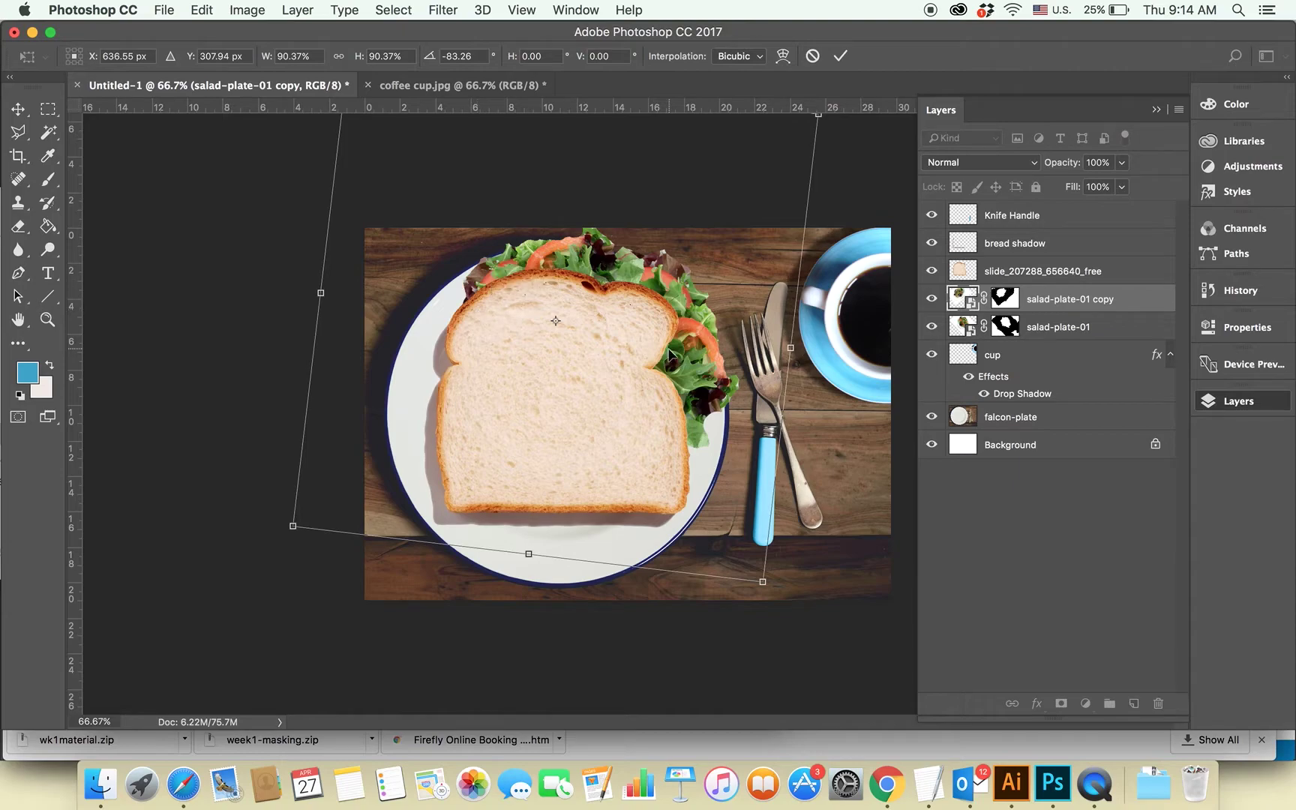
key("Return")
left_click_drag(1084, 300, 1133, 703)
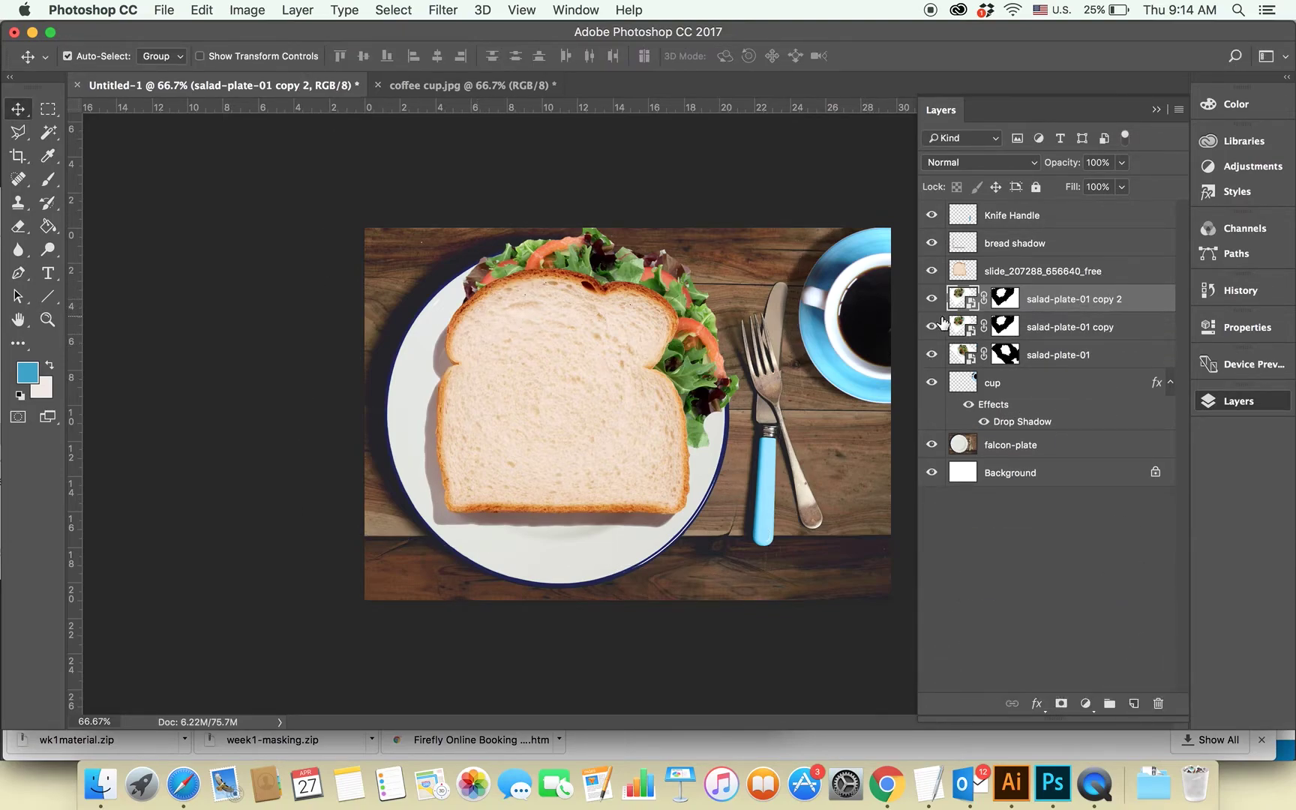
Step: Rotate salad copy 2 about 71° and move it to the bread's left side
left_click_drag(545, 257, 501, 268)
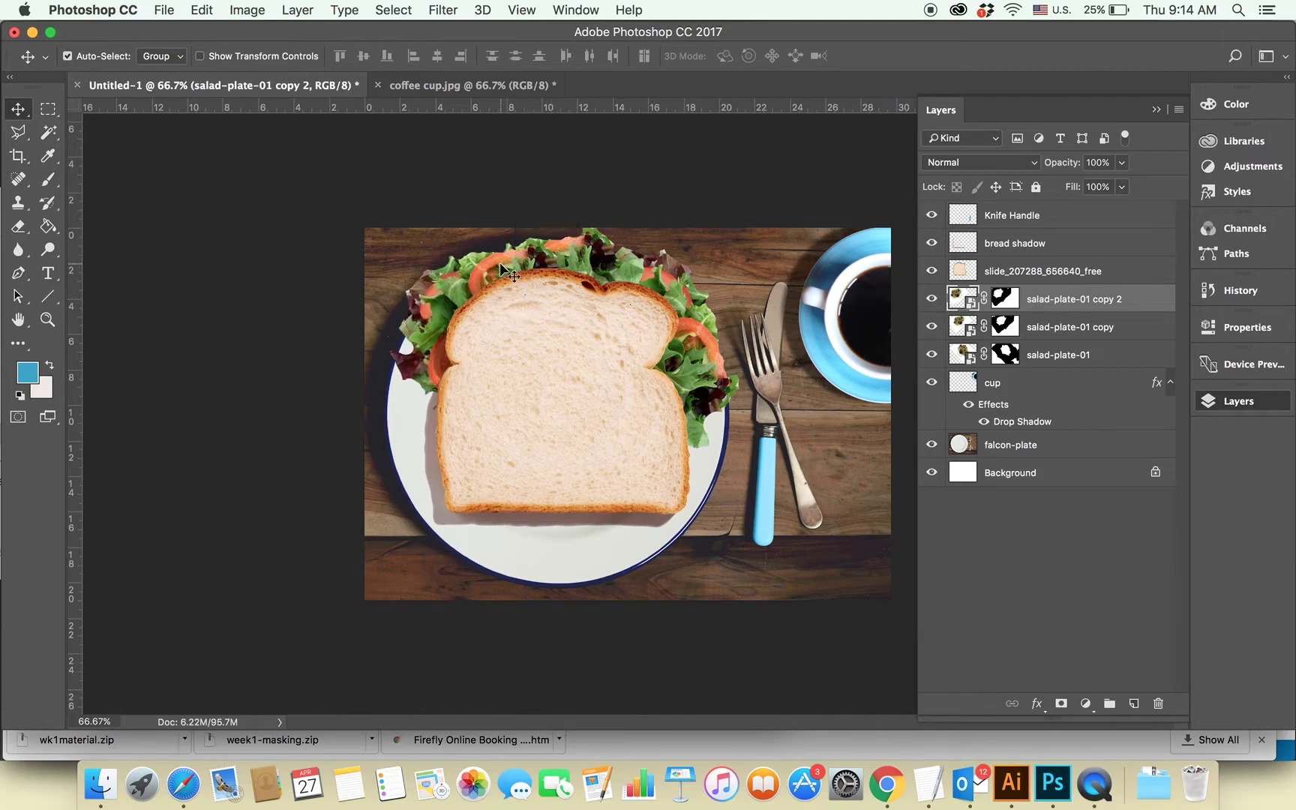
key("super+t")
left_click_drag(763, 578, 396, 580)
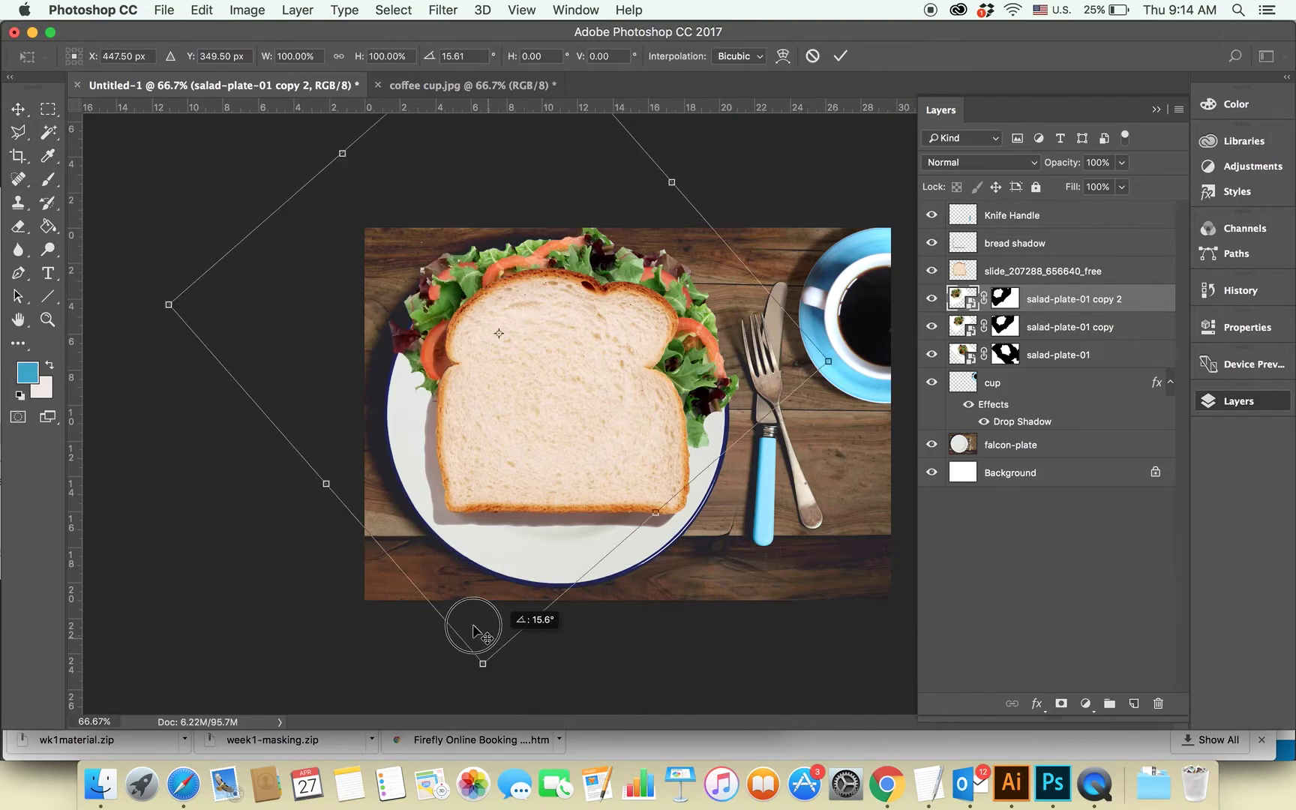
left_click_drag(431, 297, 425, 318)
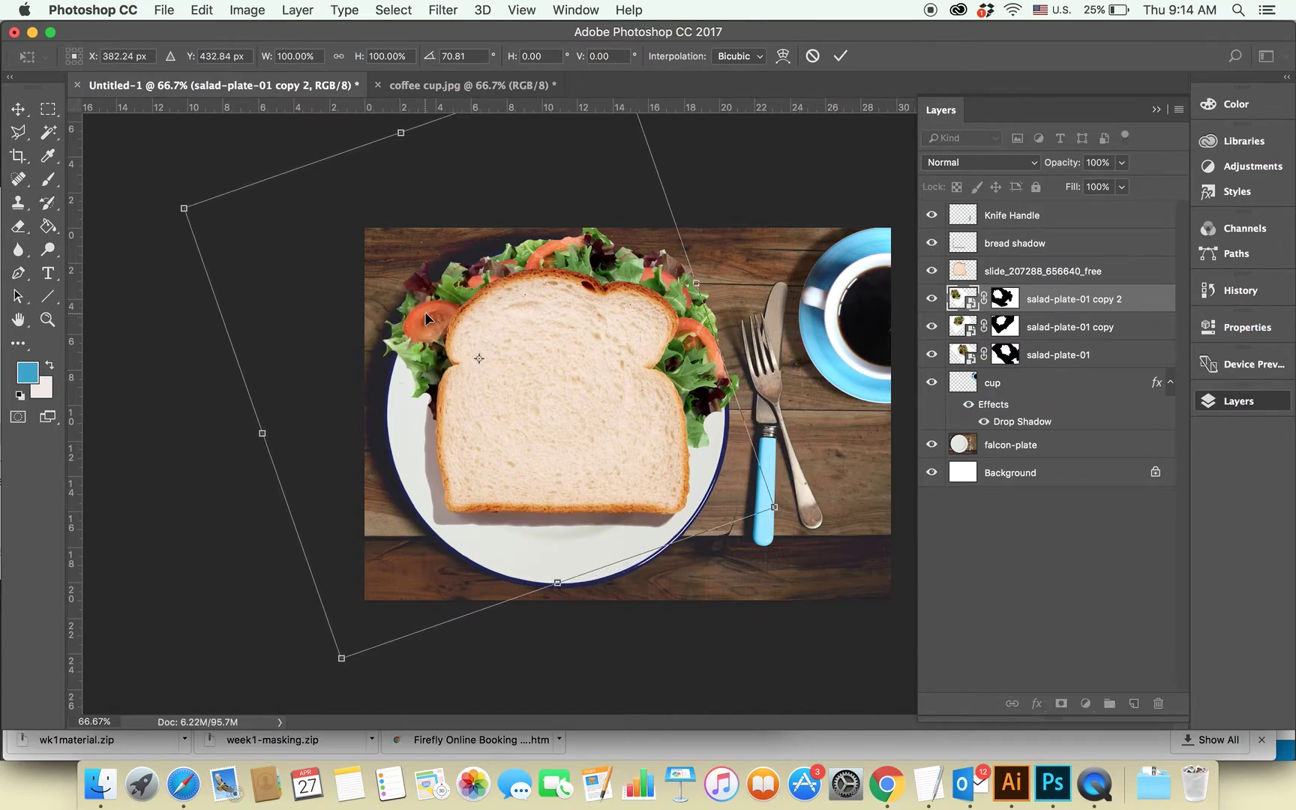
key("Return")
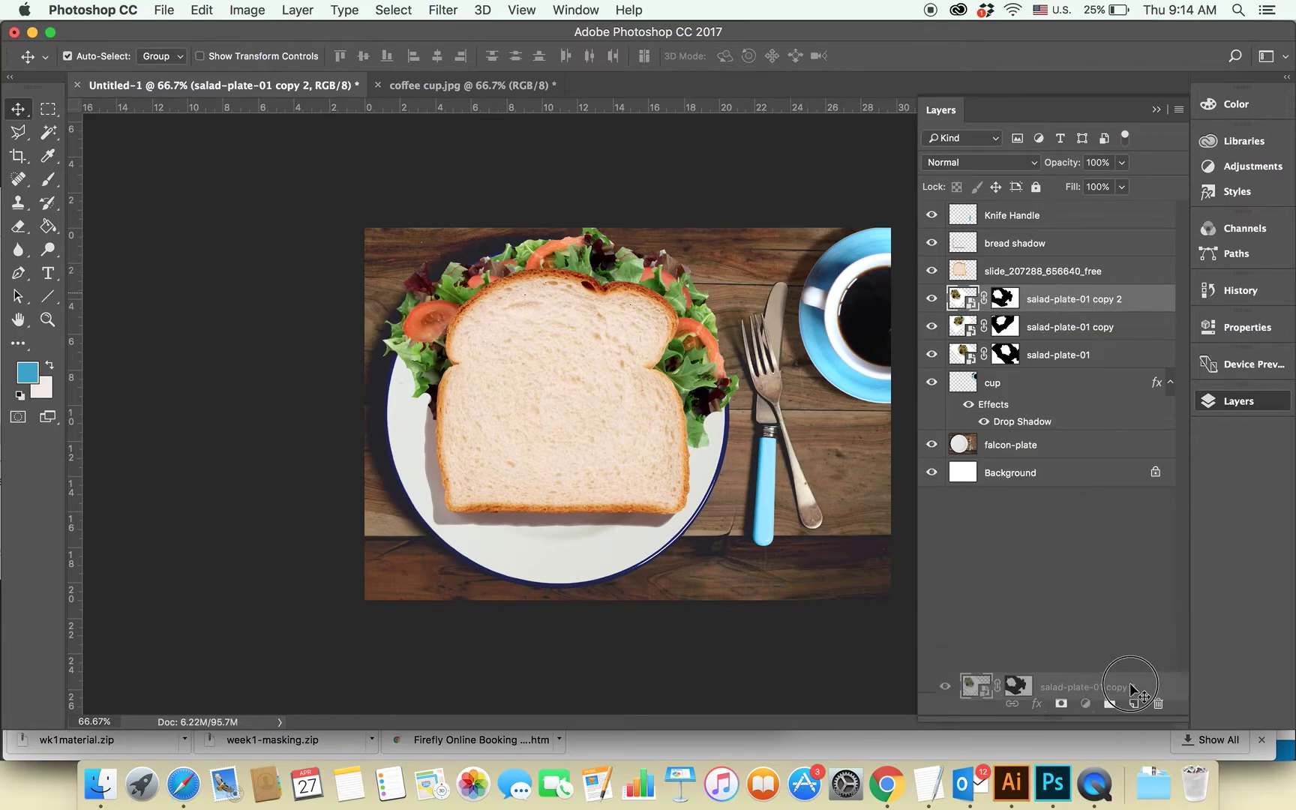
Step: Duplicate to salad copy 3, scale it ~106%, rotate it about 94° and place it along the left edge
left_click_drag(1069, 300, 1133, 704)
left_click_drag(428, 368, 424, 405)
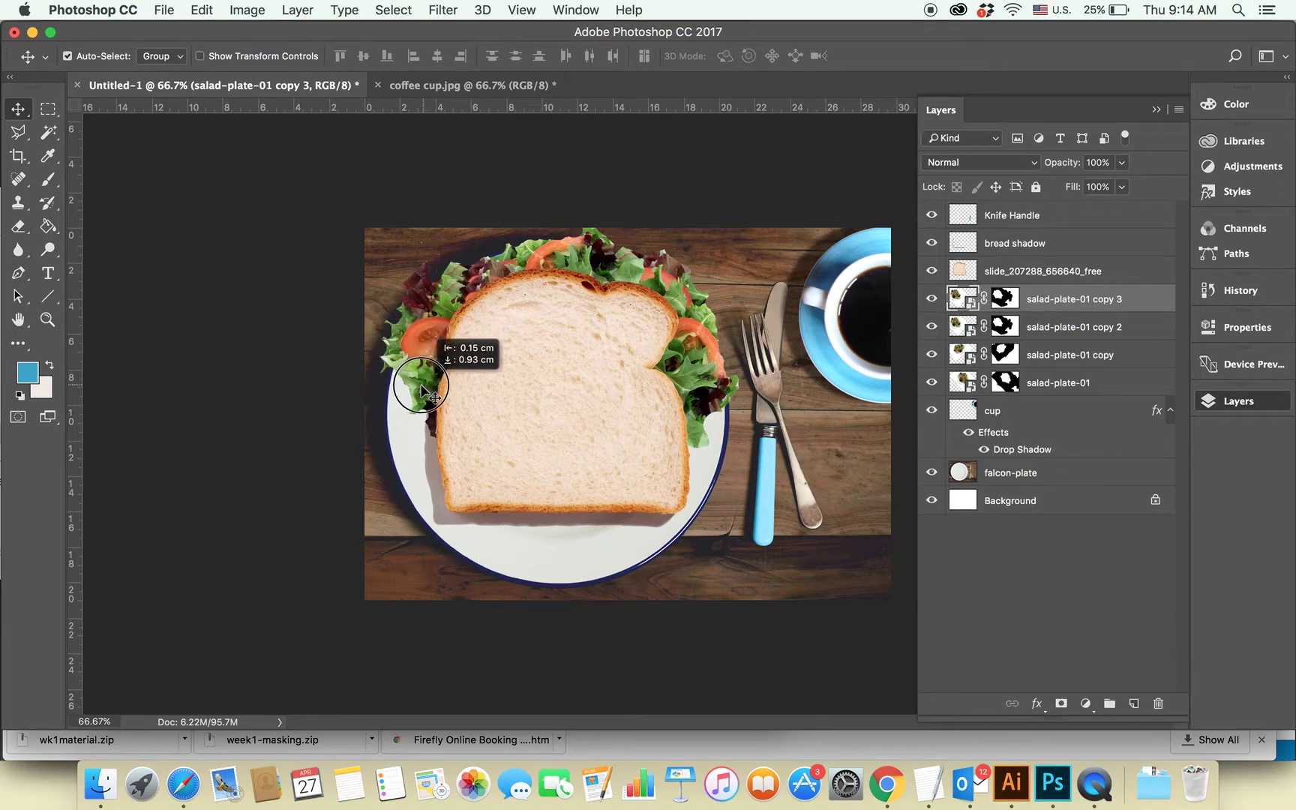
key("ctrl+t")
left_click_drag(724, 630, 512, 655)
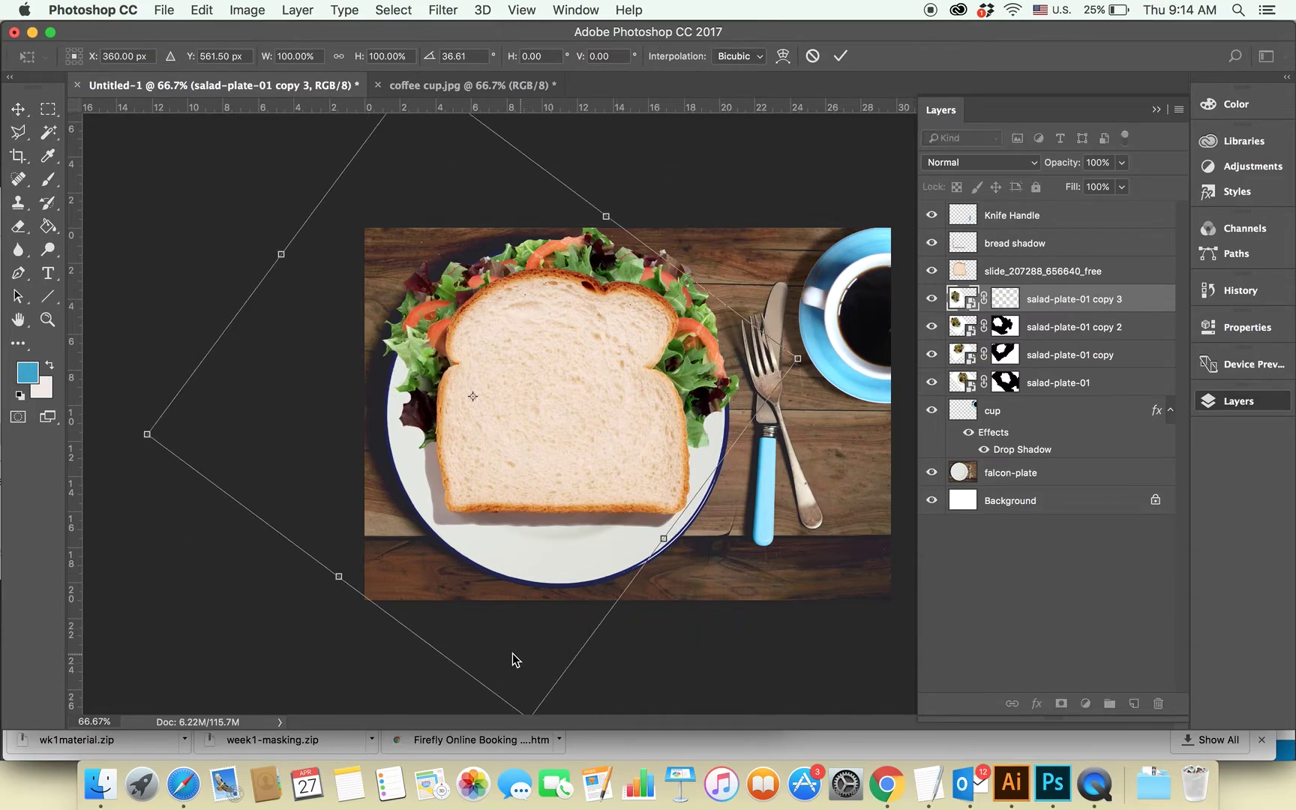
left_click_drag(399, 379, 396, 402)
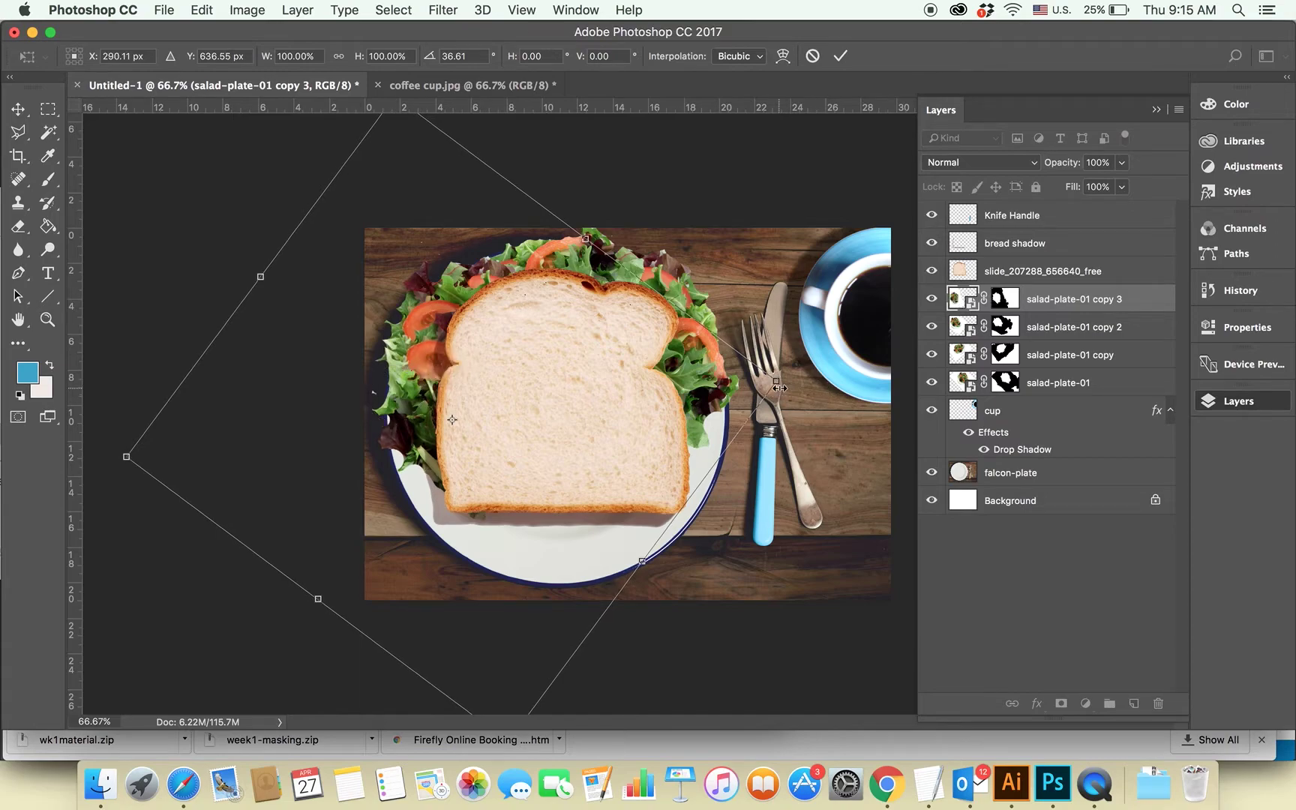
mouse_move(781, 382)
left_mouse_down()
mouse_move(815, 377)
mouse_move(735, 494)
left_mouse_up()
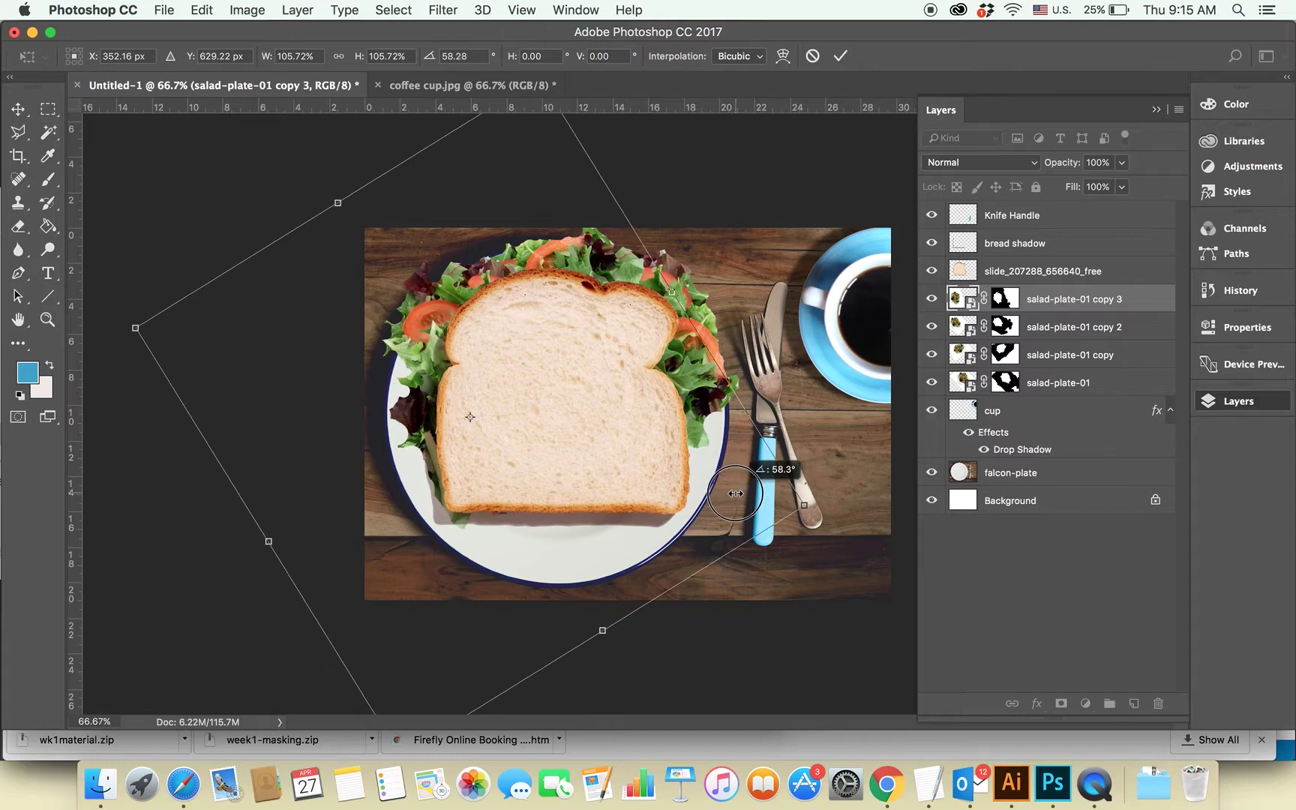
left_click_drag(424, 388, 407, 361)
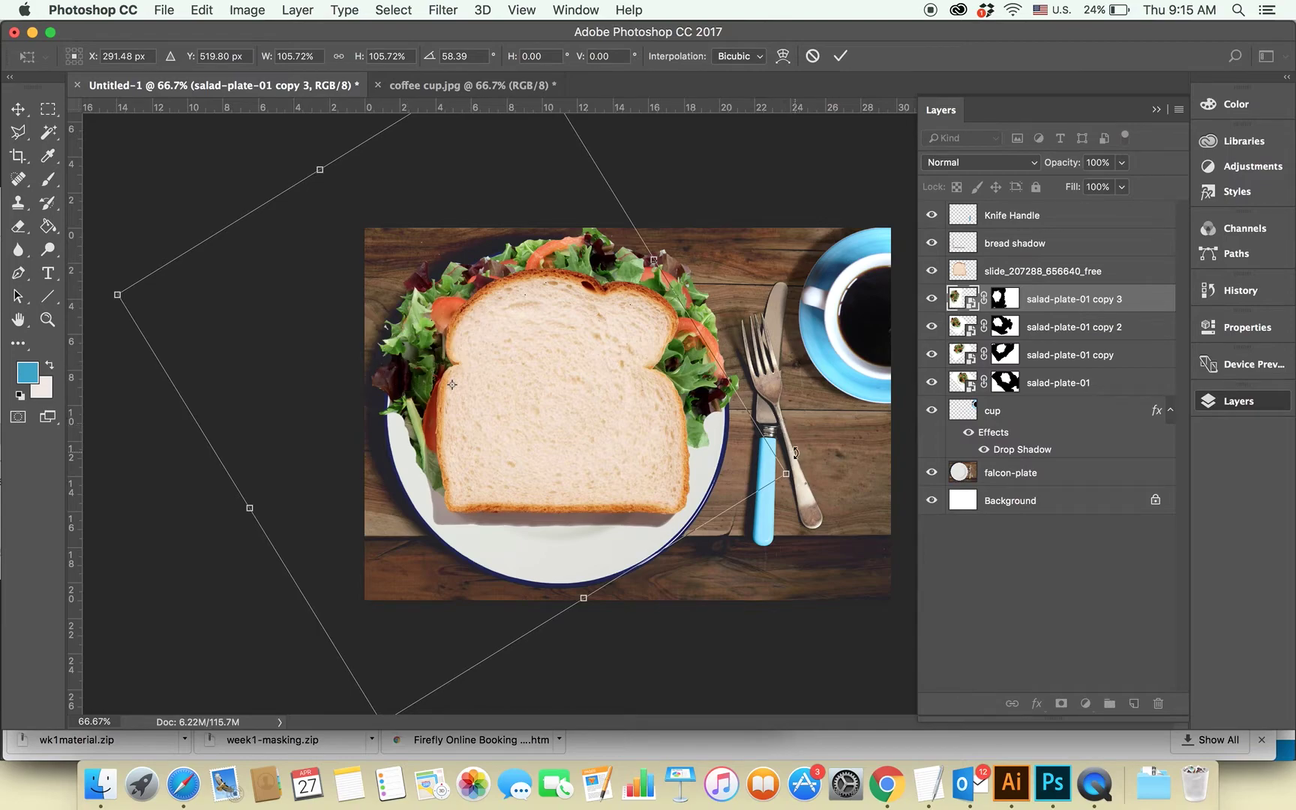
left_click_drag(802, 473, 693, 564)
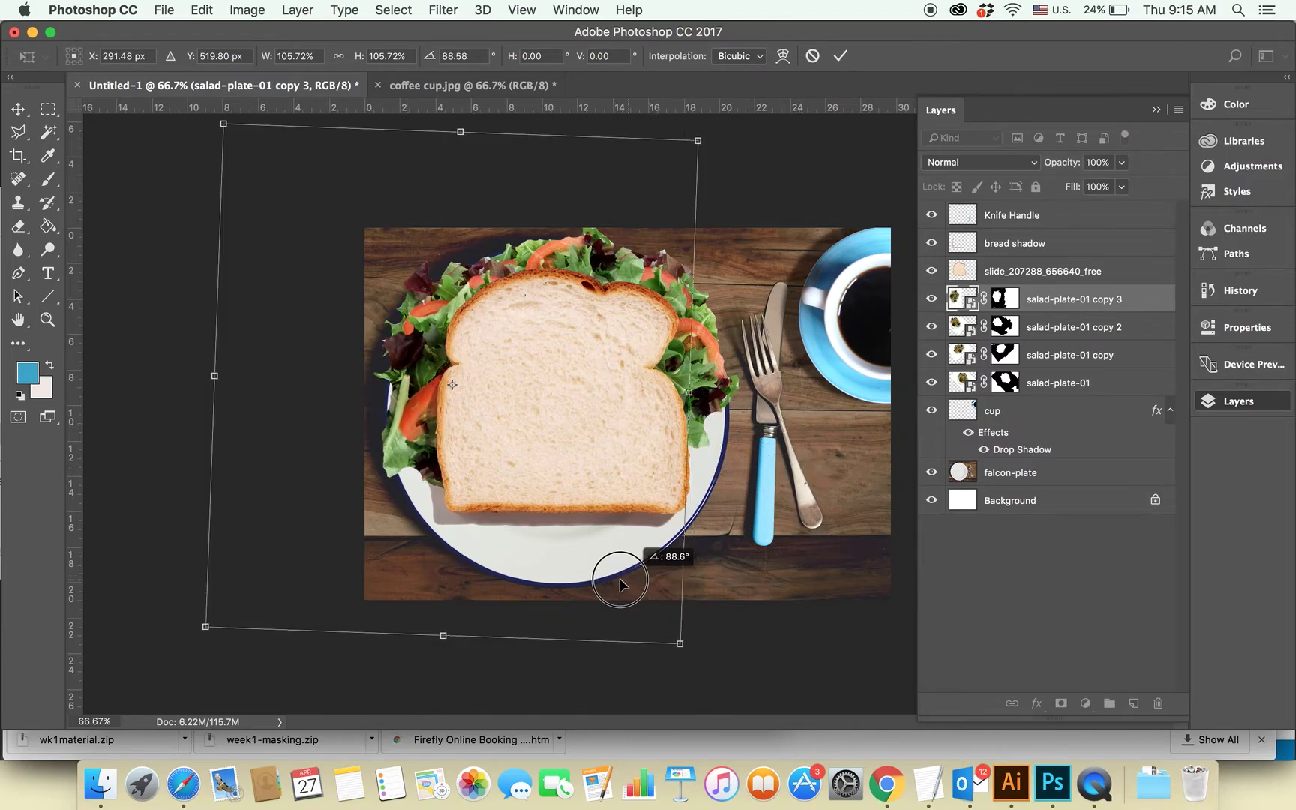
left_click_drag(648, 577, 398, 418)
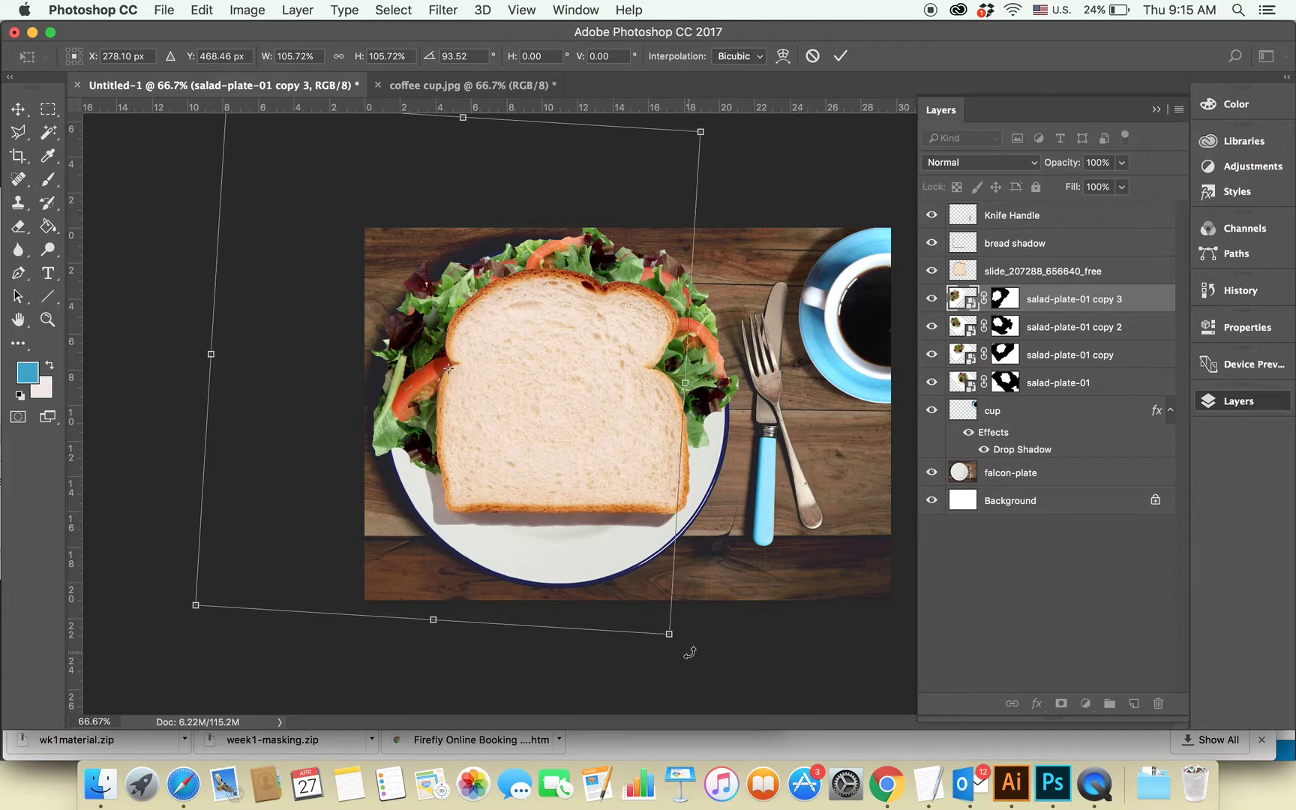
key("Return")
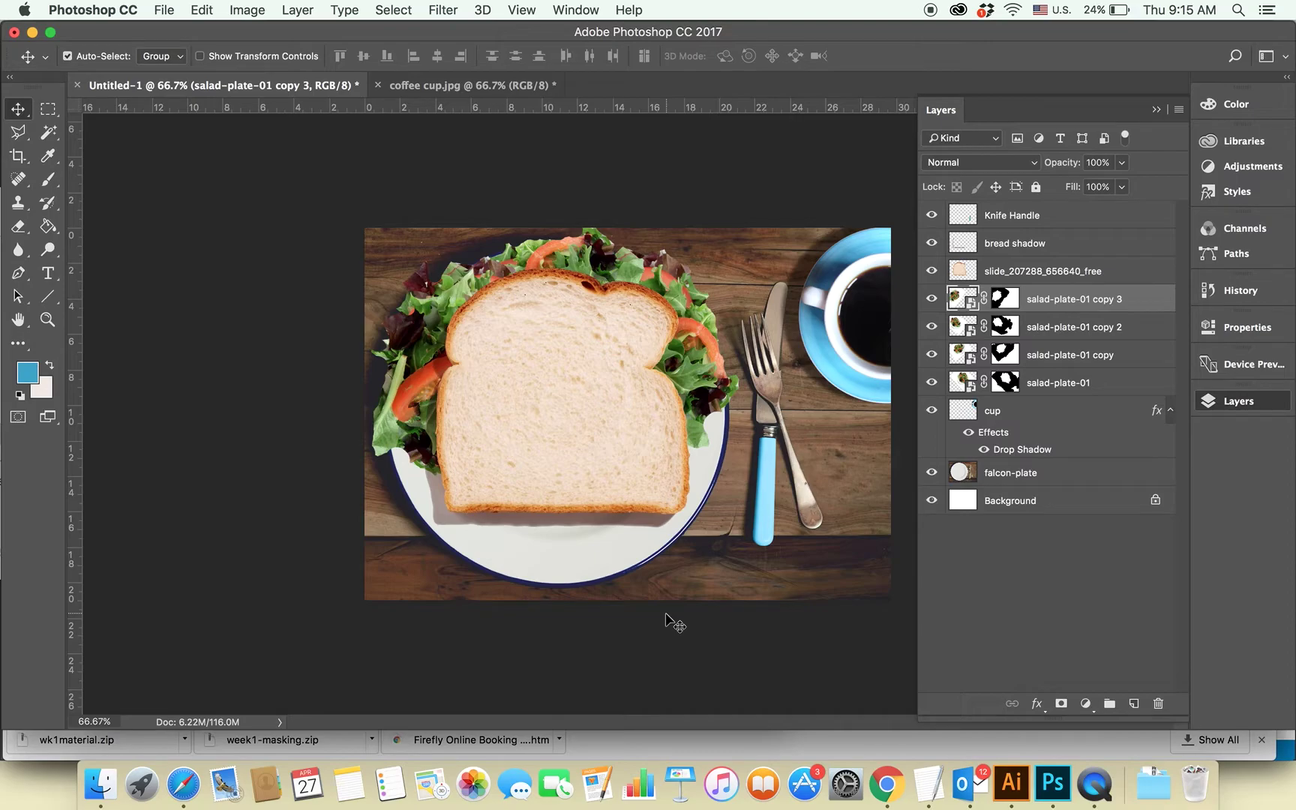
left_click(100, 784)
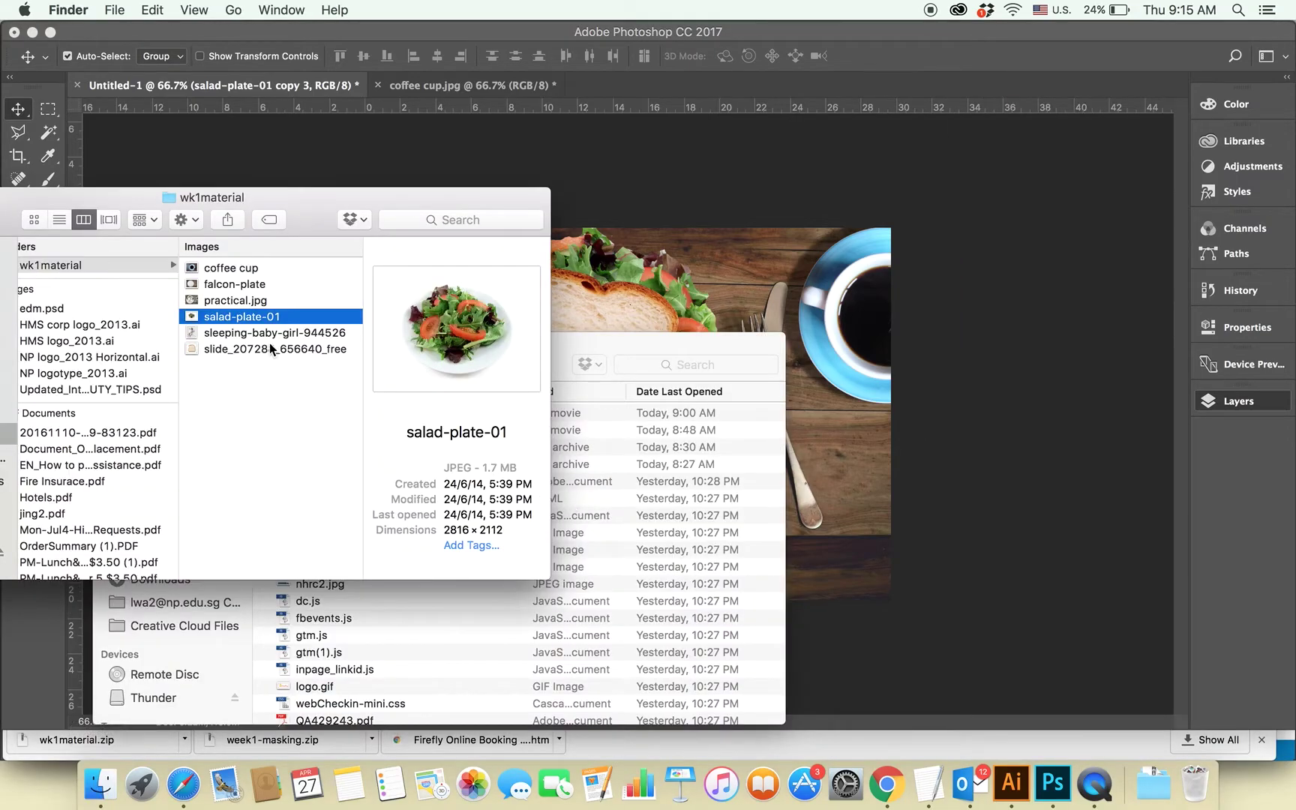
Step: Drag sleeping-baby-girl-944526 from Finder onto the Photoshop canvas
left_click(250, 338)
left_click_drag(194, 336, 705, 299)
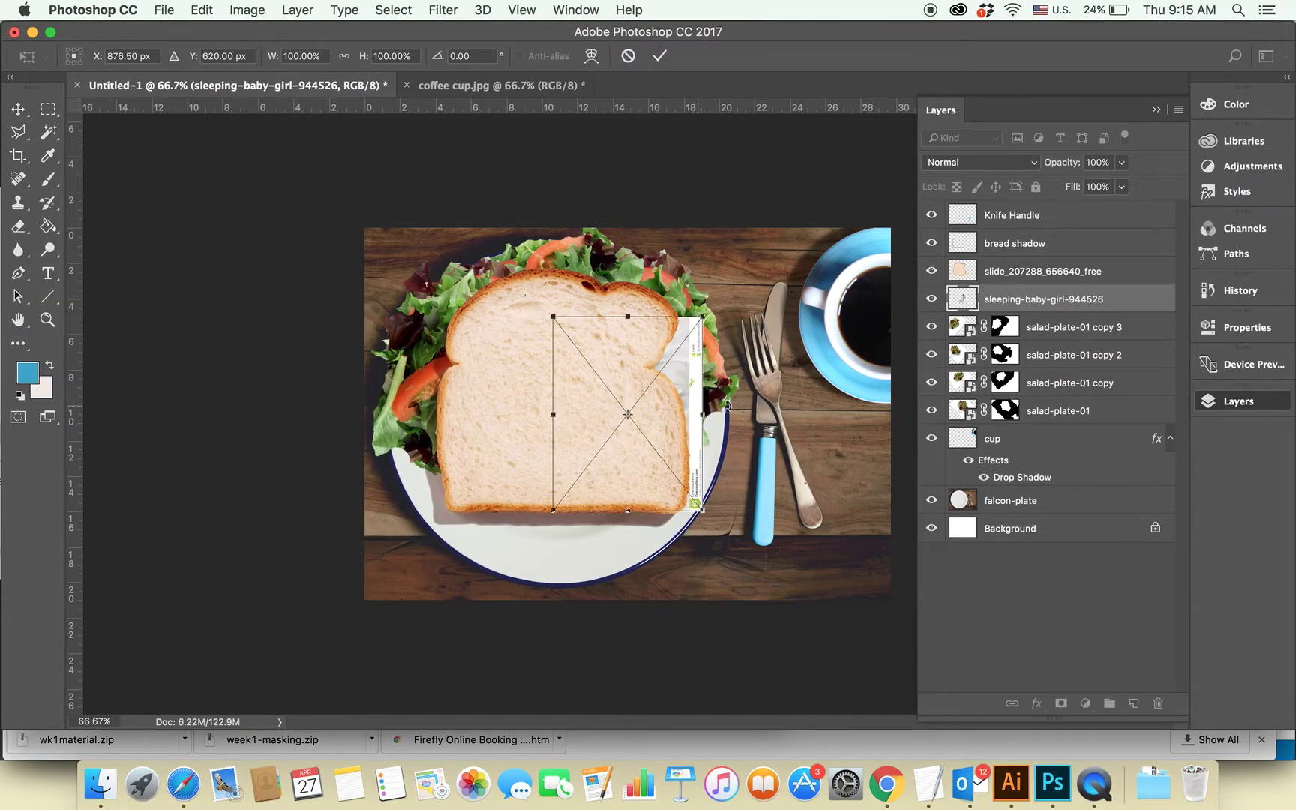
Step: Commit the baby photo, move its layer to the top, scale it ~108% and centre it on the bread
key("Return")
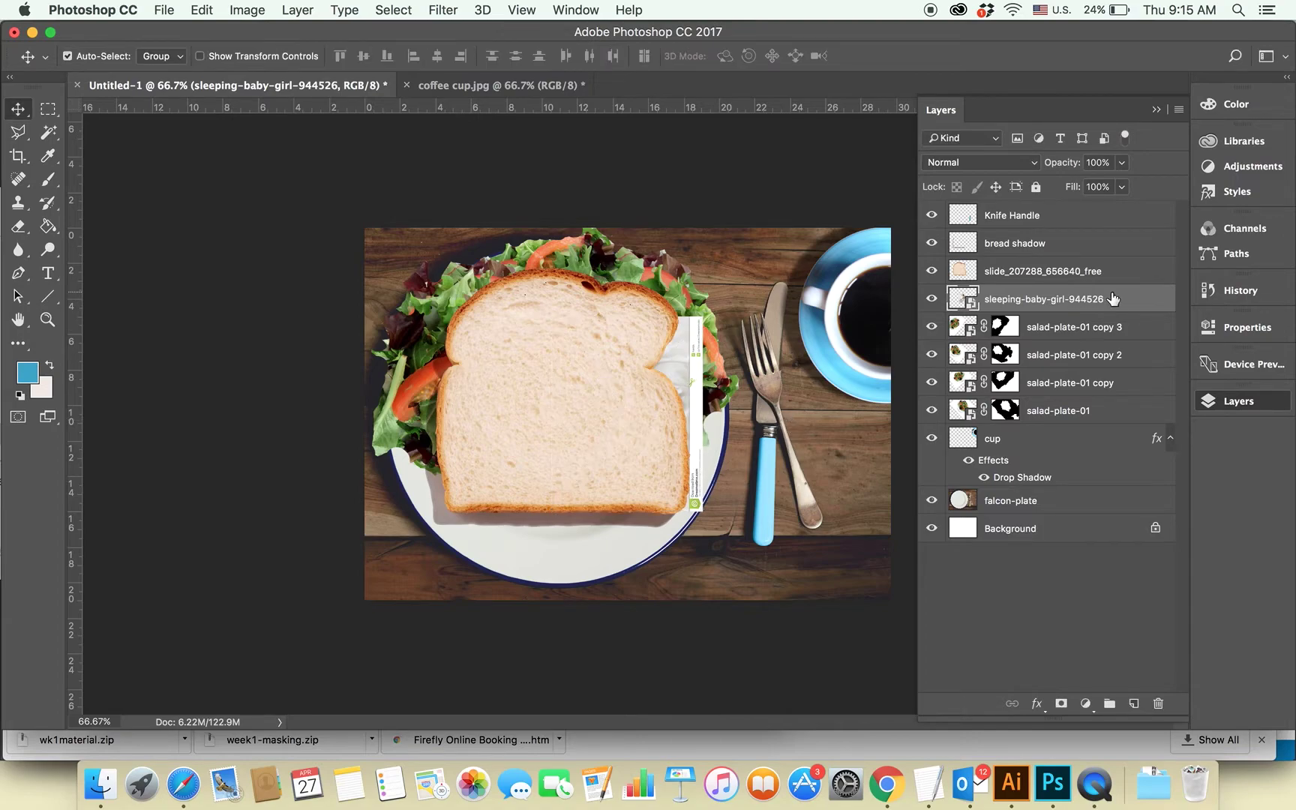
left_click_drag(1102, 299, 1078, 215)
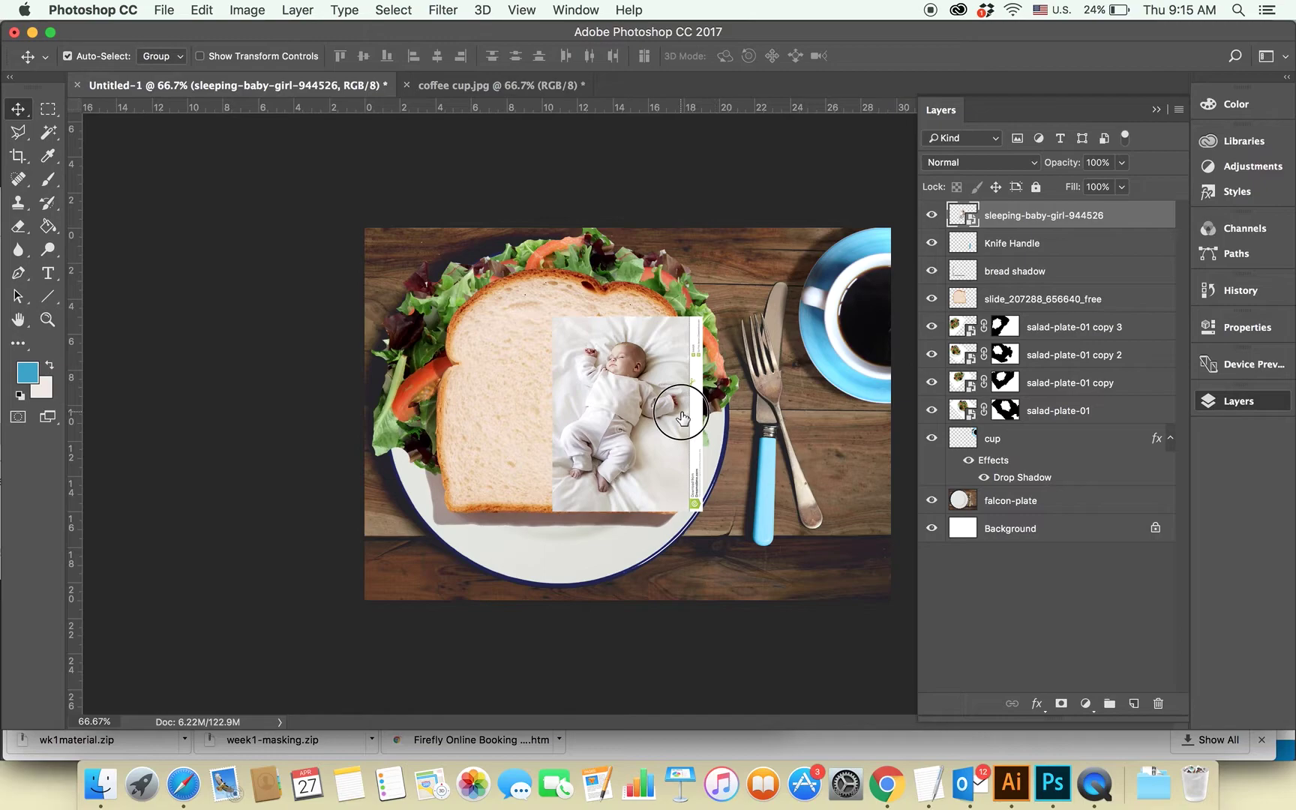
left_click_drag(681, 417, 628, 398)
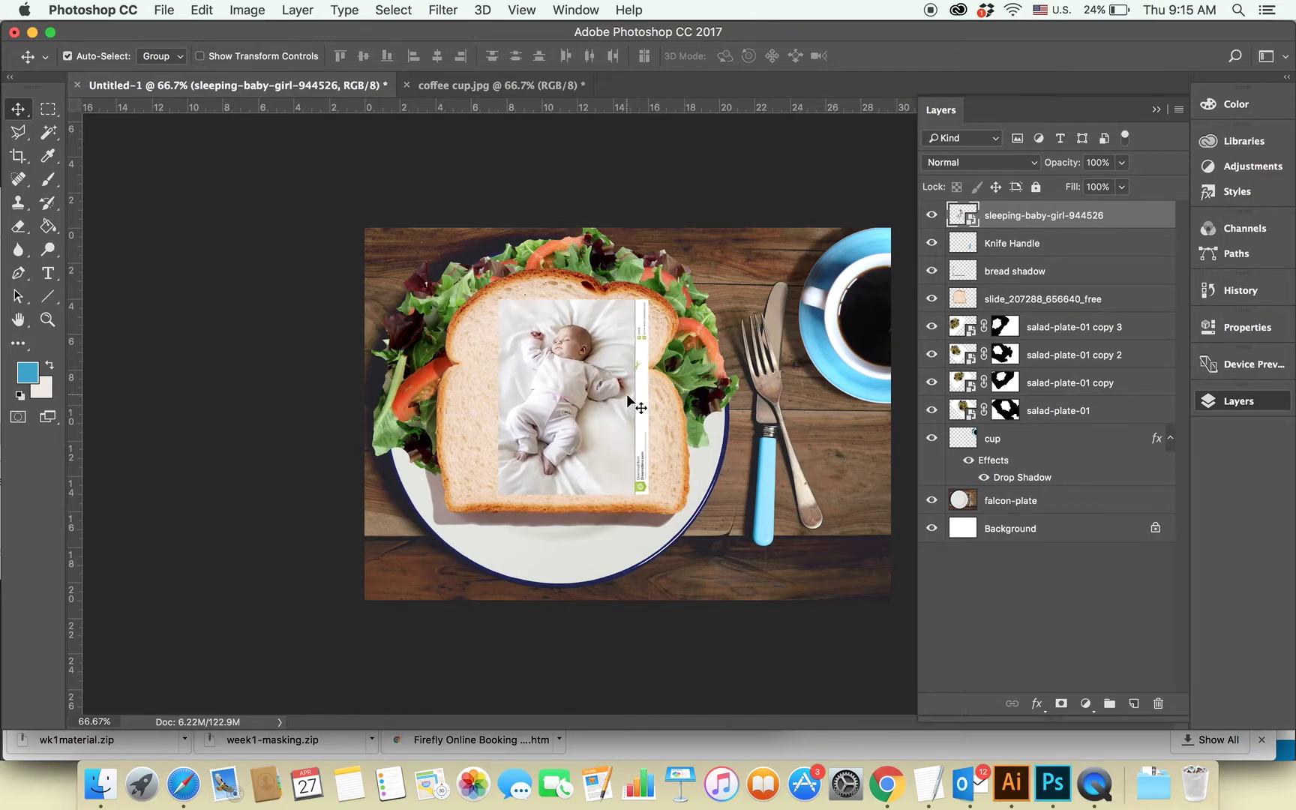
scroll(627, 394, "up", 1)
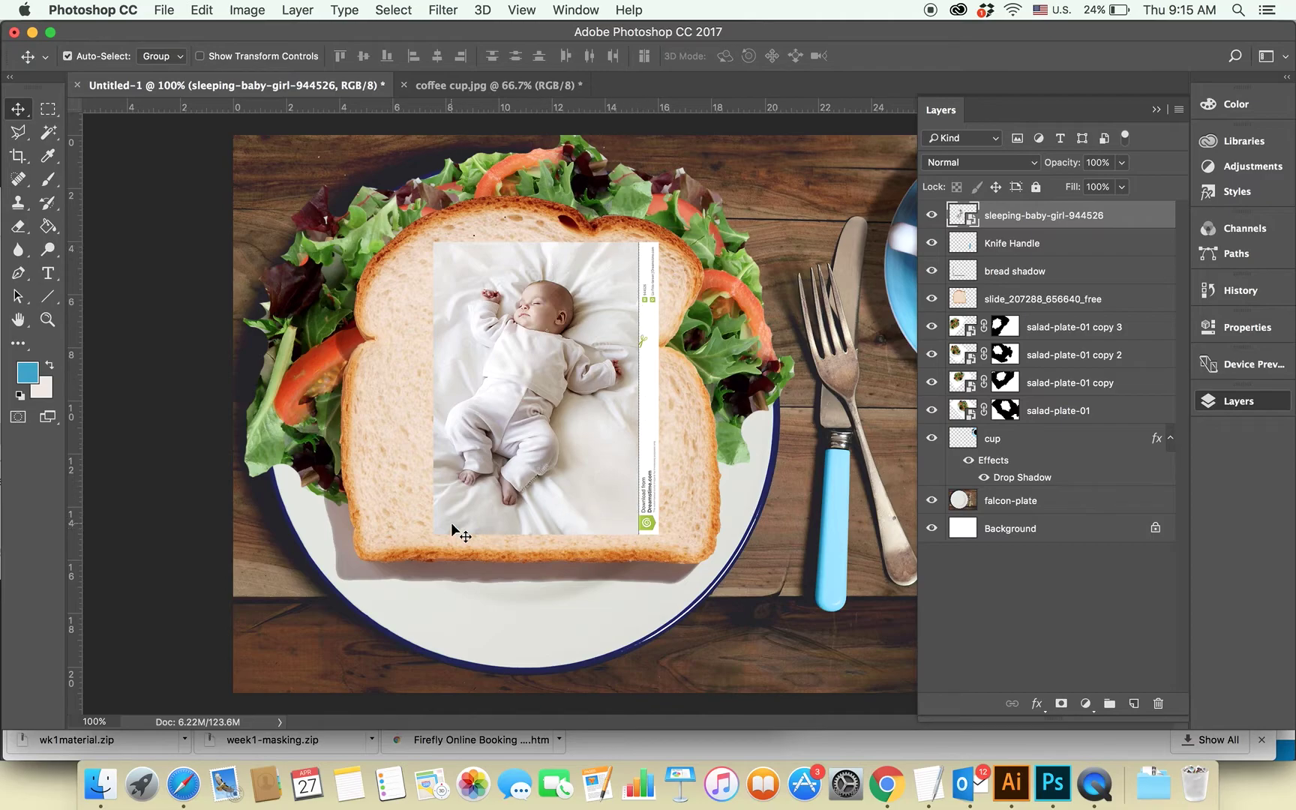
key("super+t")
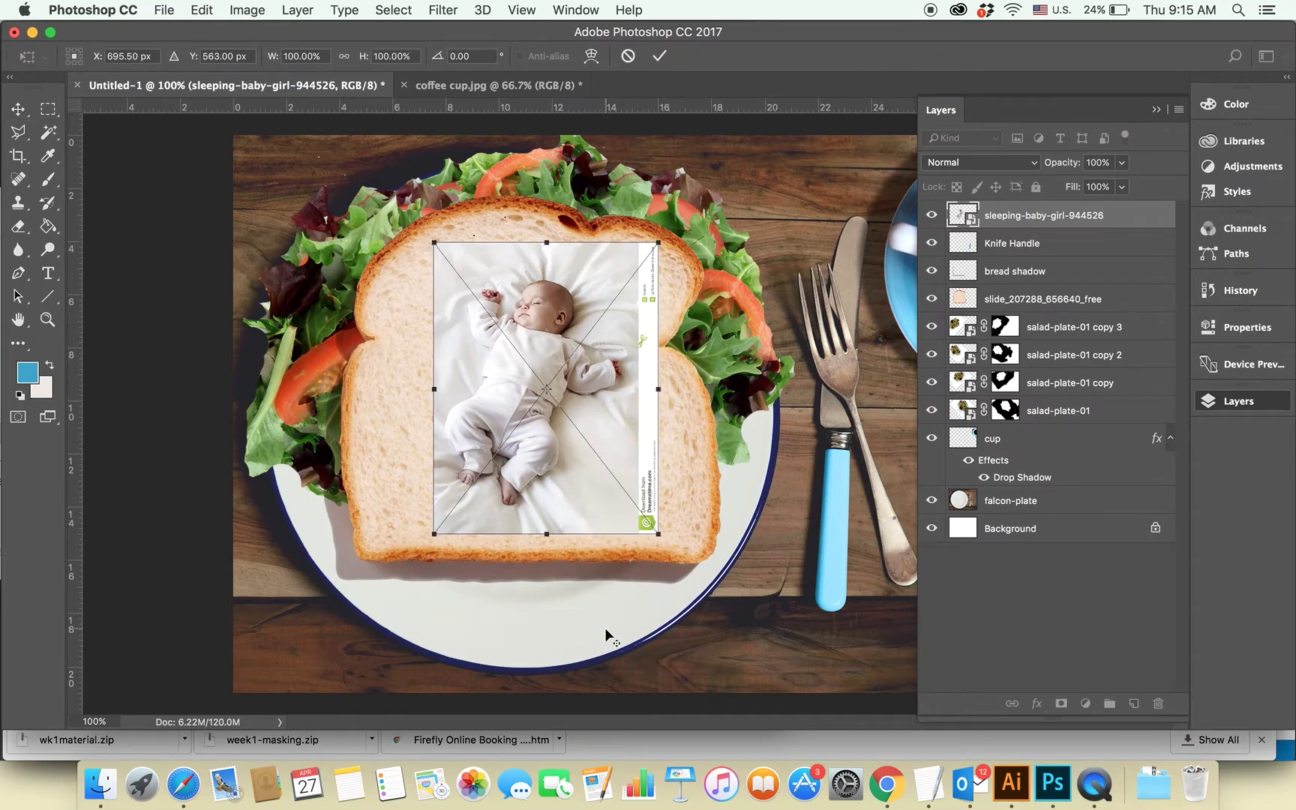
left_click_drag(651, 528, 667, 546)
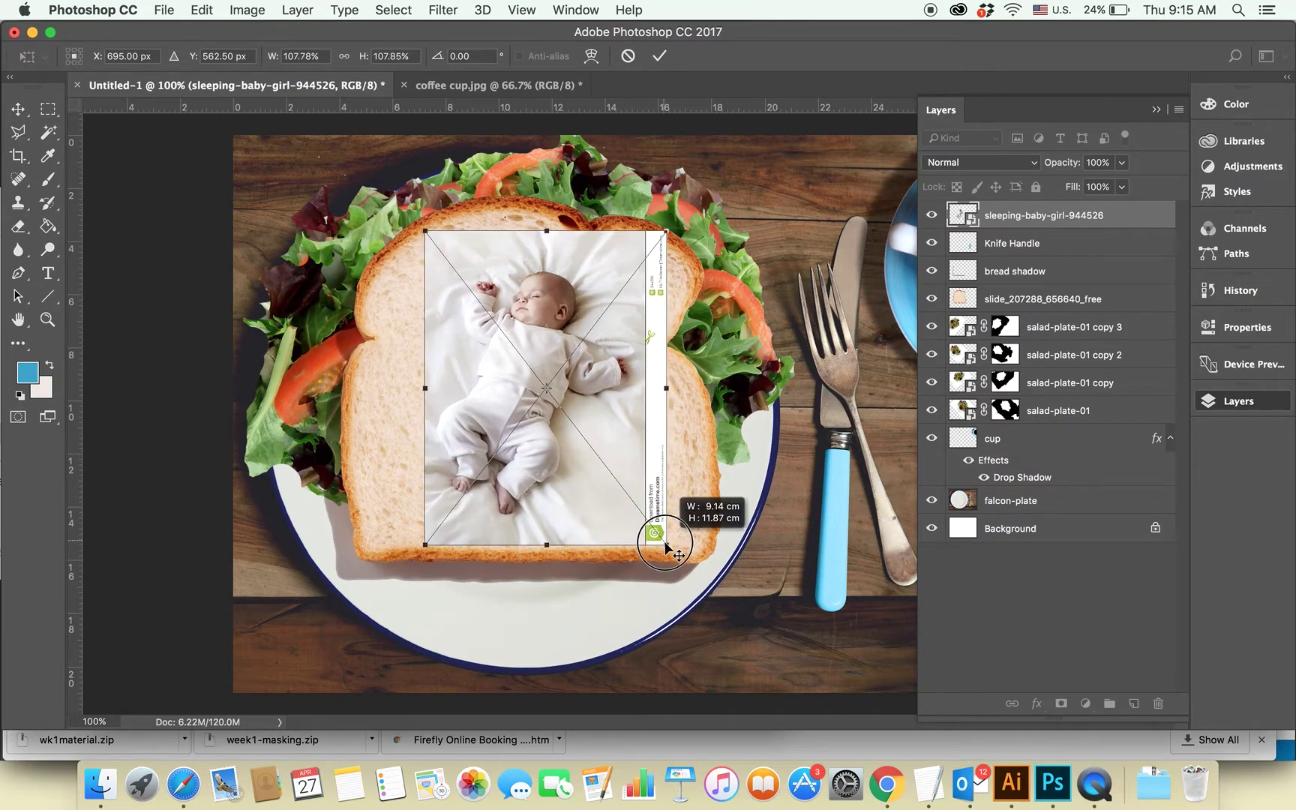
key("Return")
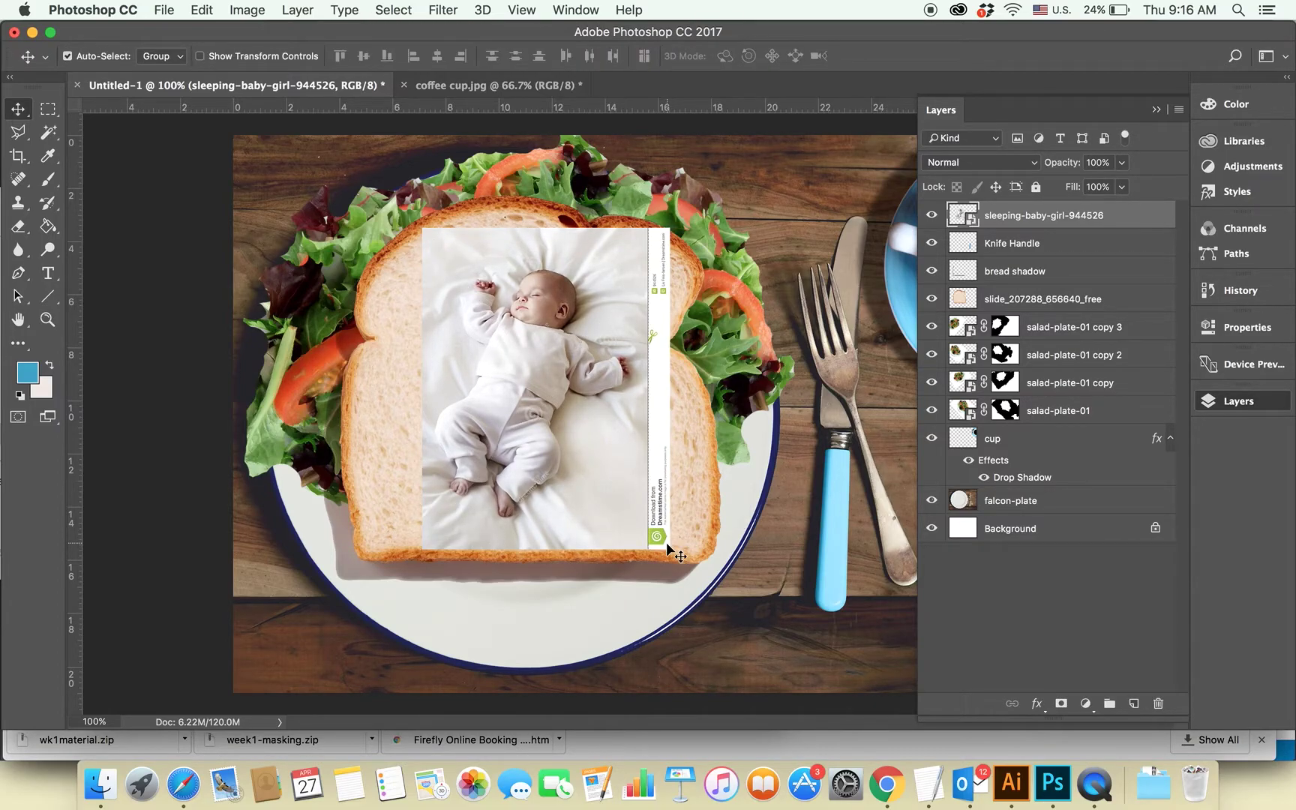
left_click_drag(573, 496, 566, 493)
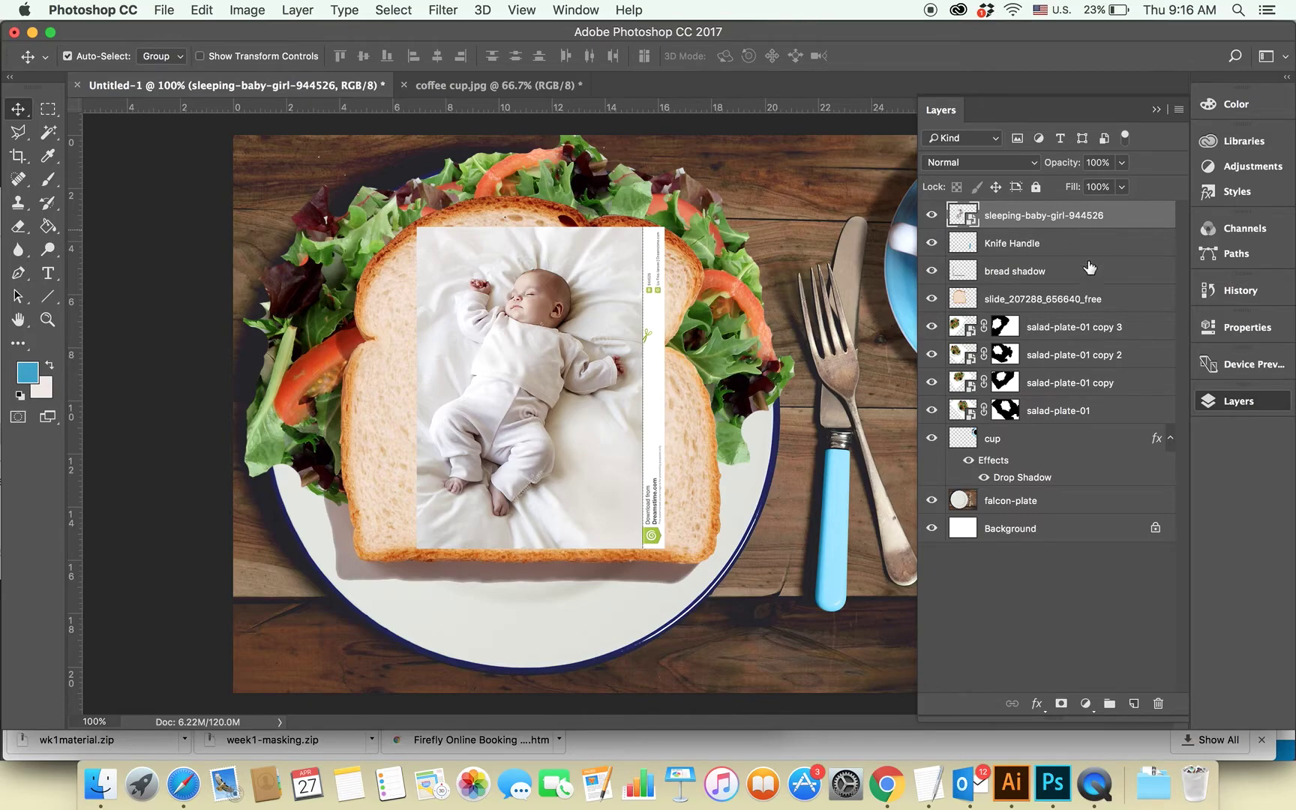
Step: Add a layer mask to the baby photo and set up a Brush with 0% hardness
left_click(1063, 703)
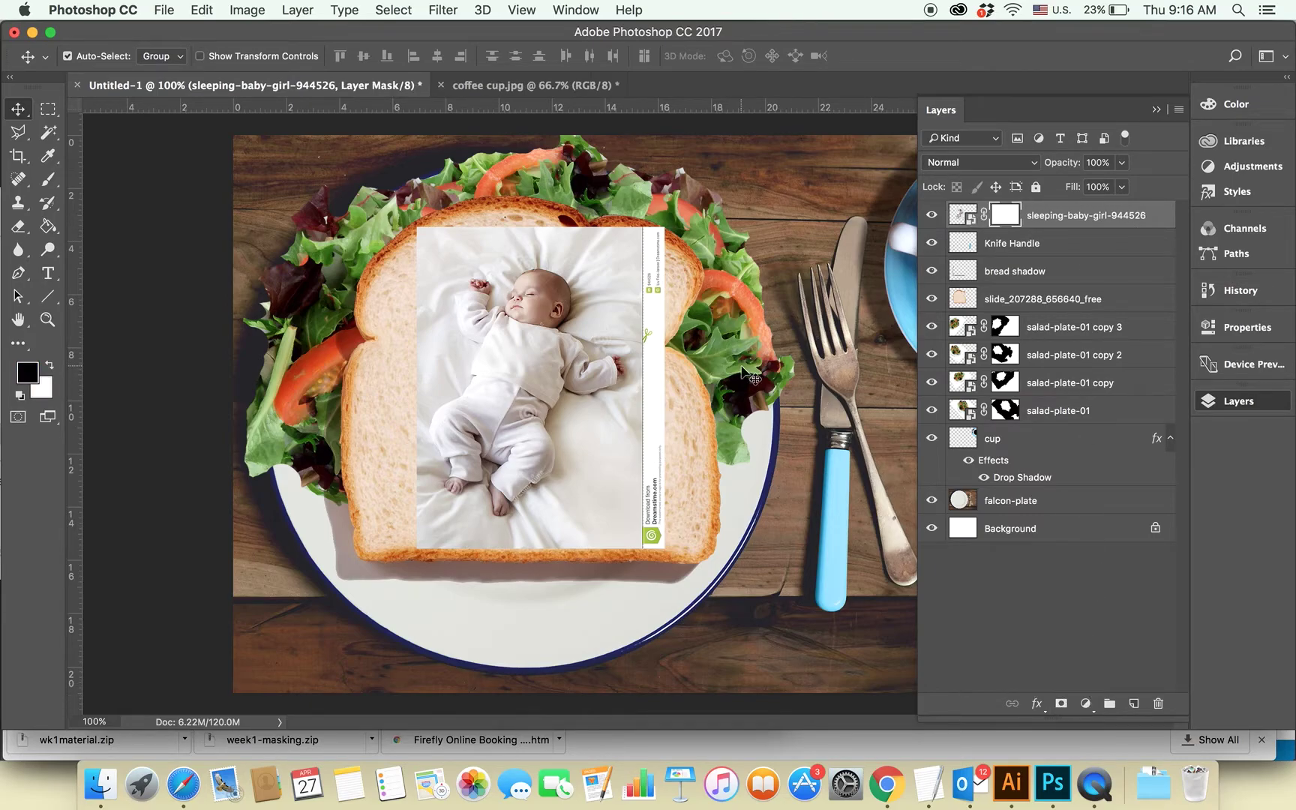
left_click(46, 182)
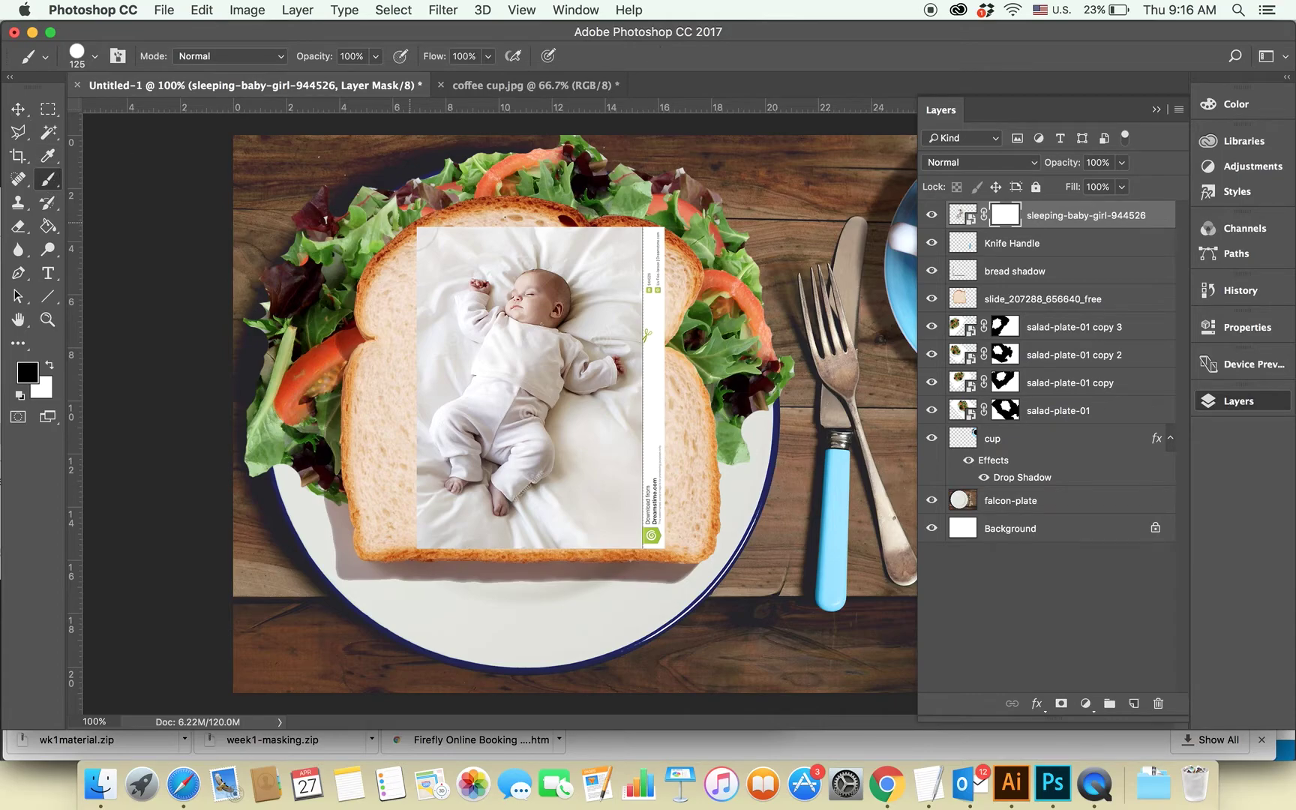
left_click(95, 58)
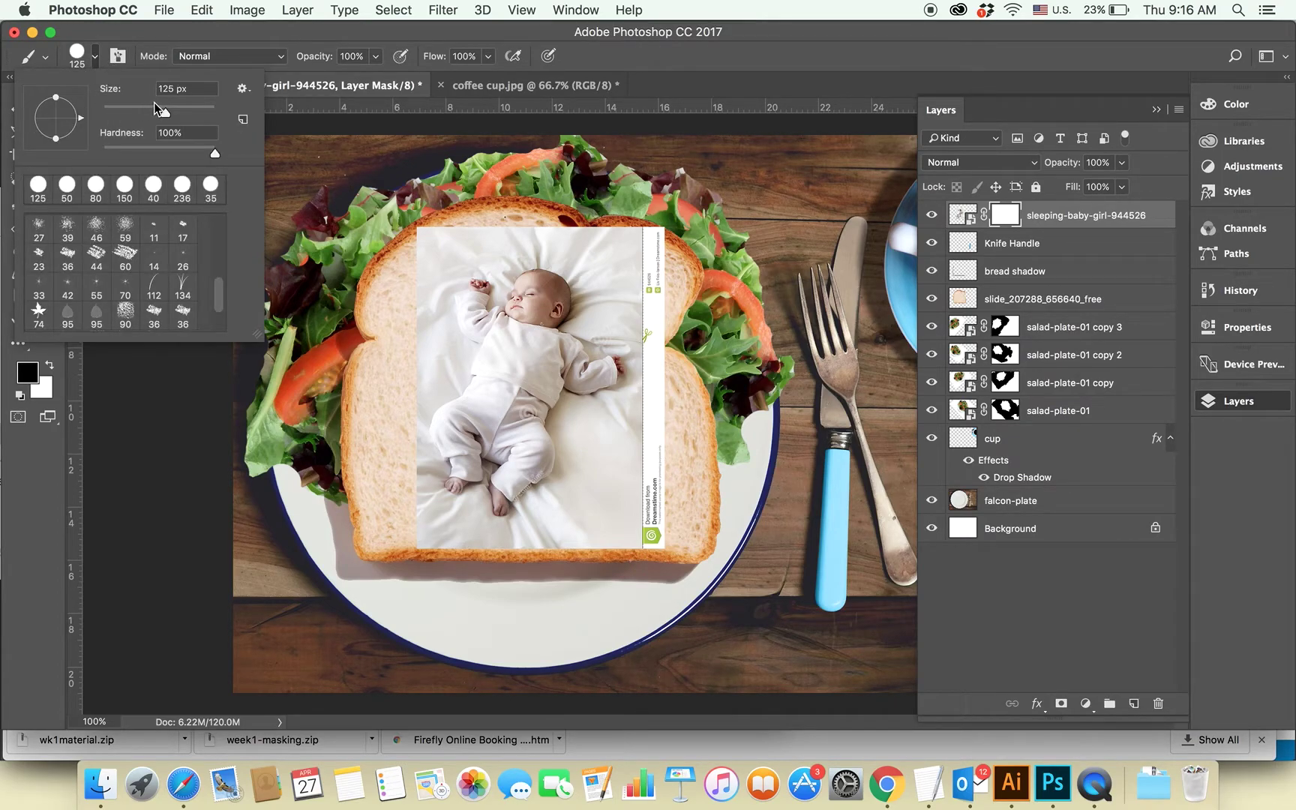
left_click_drag(212, 150, 95, 149)
left_click(445, 223)
Step: Paint black on the mask along the photo's top-right and right edges to reveal the crust
mouse_move(488, 206)
left_mouse_down()
mouse_move(660, 232)
mouse_move(672, 310)
mouse_move(659, 298)
mouse_move(660, 524)
mouse_move(643, 558)
mouse_move(463, 544)
mouse_move(413, 571)
mouse_move(396, 420)
mouse_move(399, 454)
mouse_move(419, 246)
mouse_move(388, 296)
mouse_move(408, 342)
mouse_move(385, 391)
left_mouse_up()
mouse_move(659, 264)
left_mouse_down()
mouse_move(637, 246)
mouse_move(672, 313)
mouse_move(643, 310)
mouse_move(693, 440)
mouse_move(622, 472)
mouse_move(679, 568)
left_mouse_up()
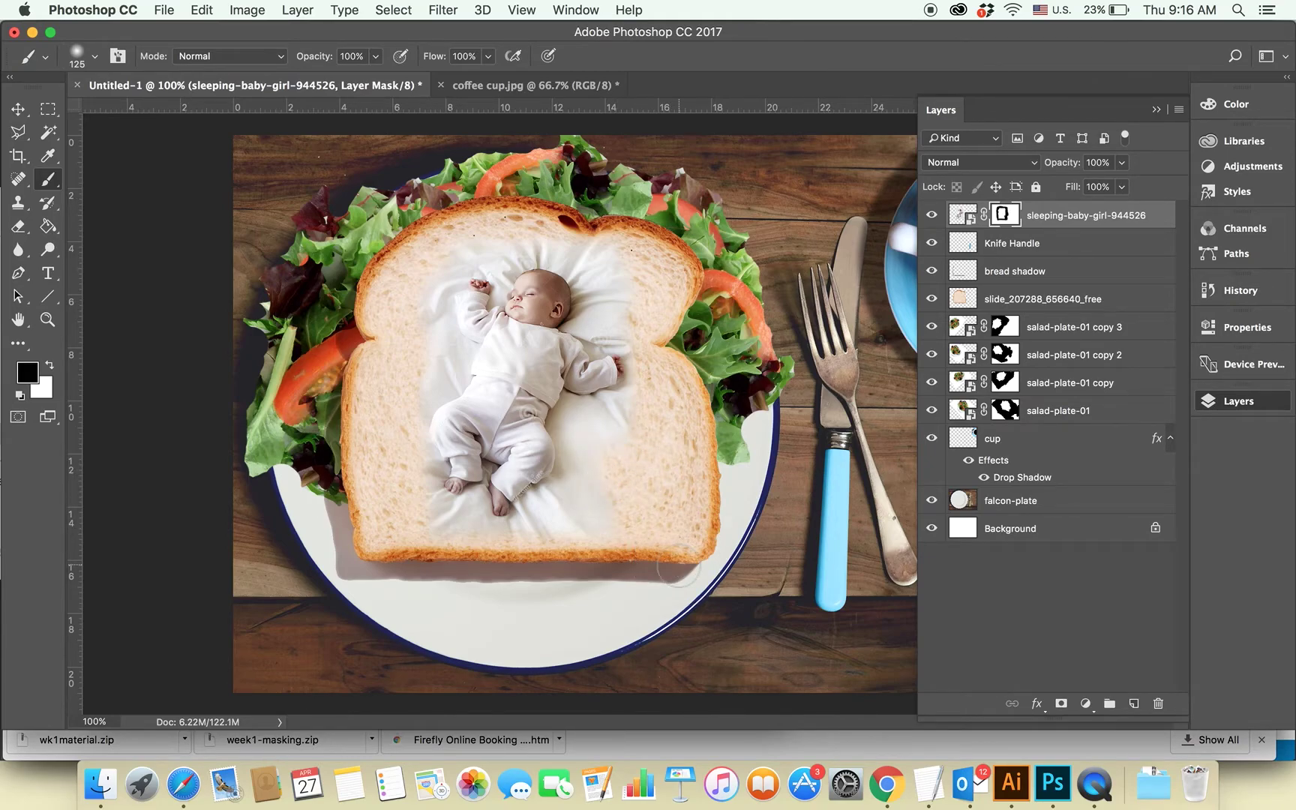
key("v")
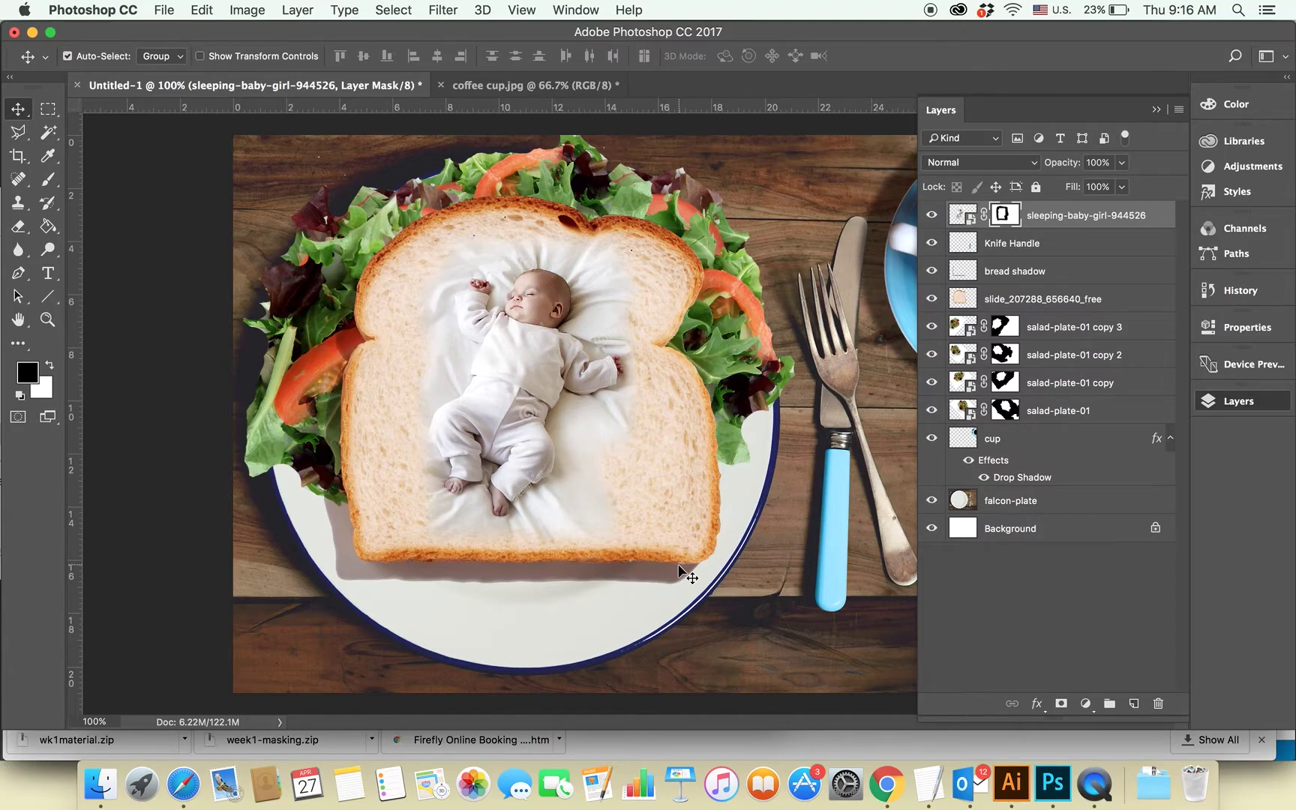
Step: Zoom to 200% and scroll to centre the sleeping baby in the window
key("super+plus")
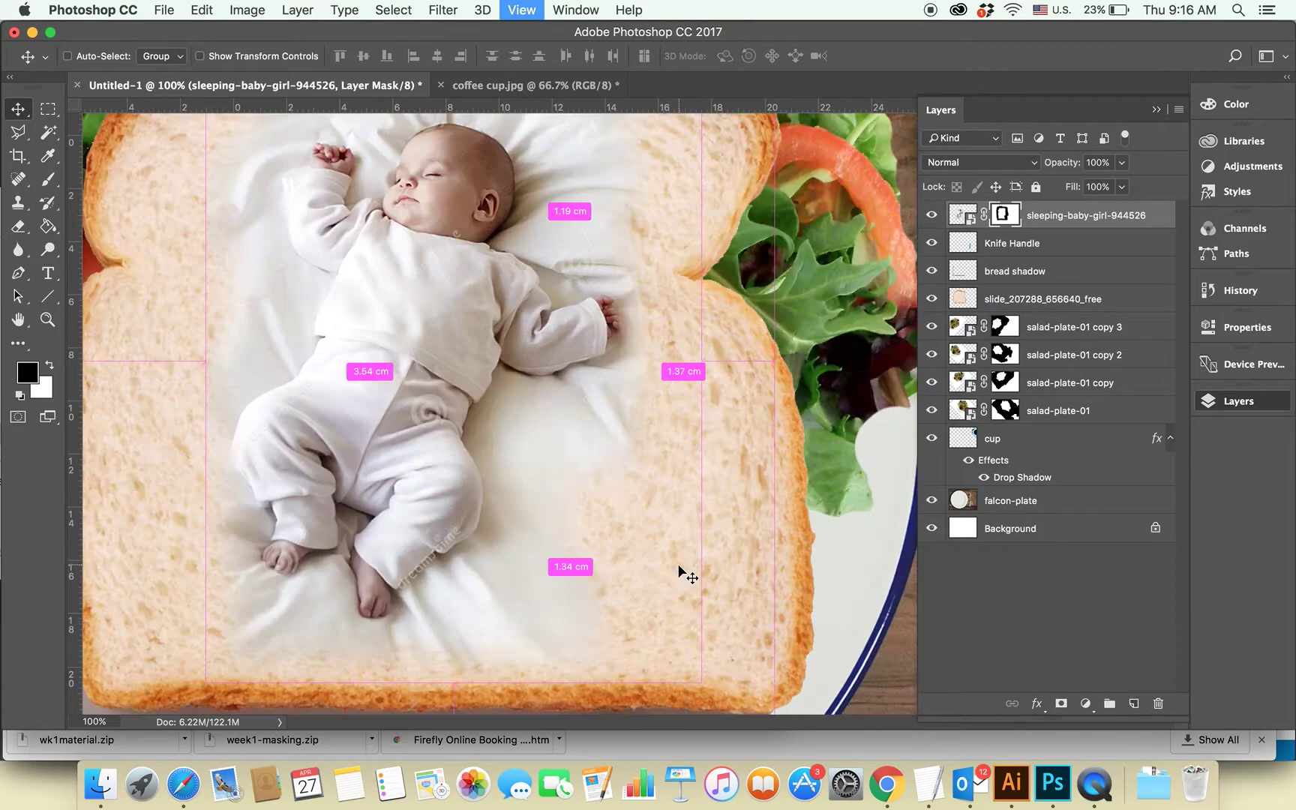
scroll(527, 516, "left", 3)
scroll(528, 516, "up", 2)
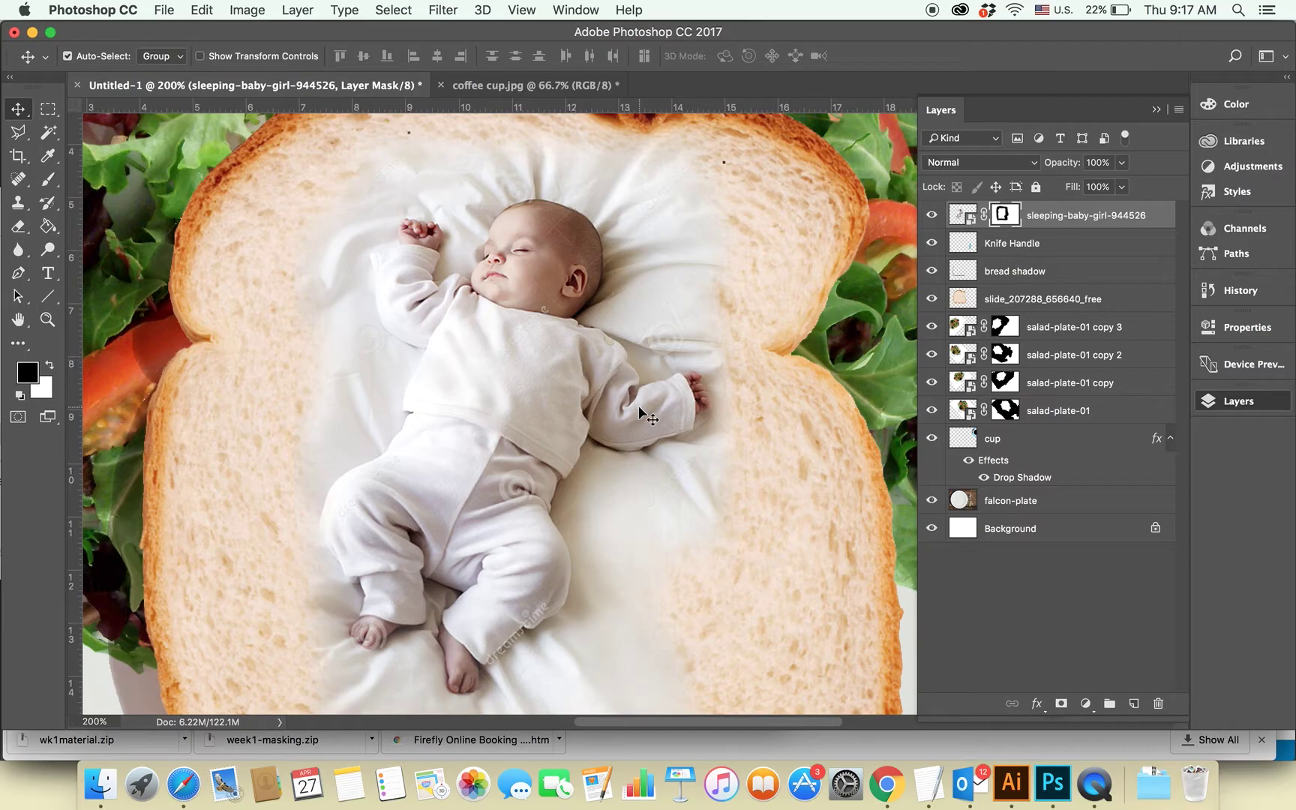
Step: Trace a freehand Lasso selection around the baby's head, arms and legs
left_click(22, 136)
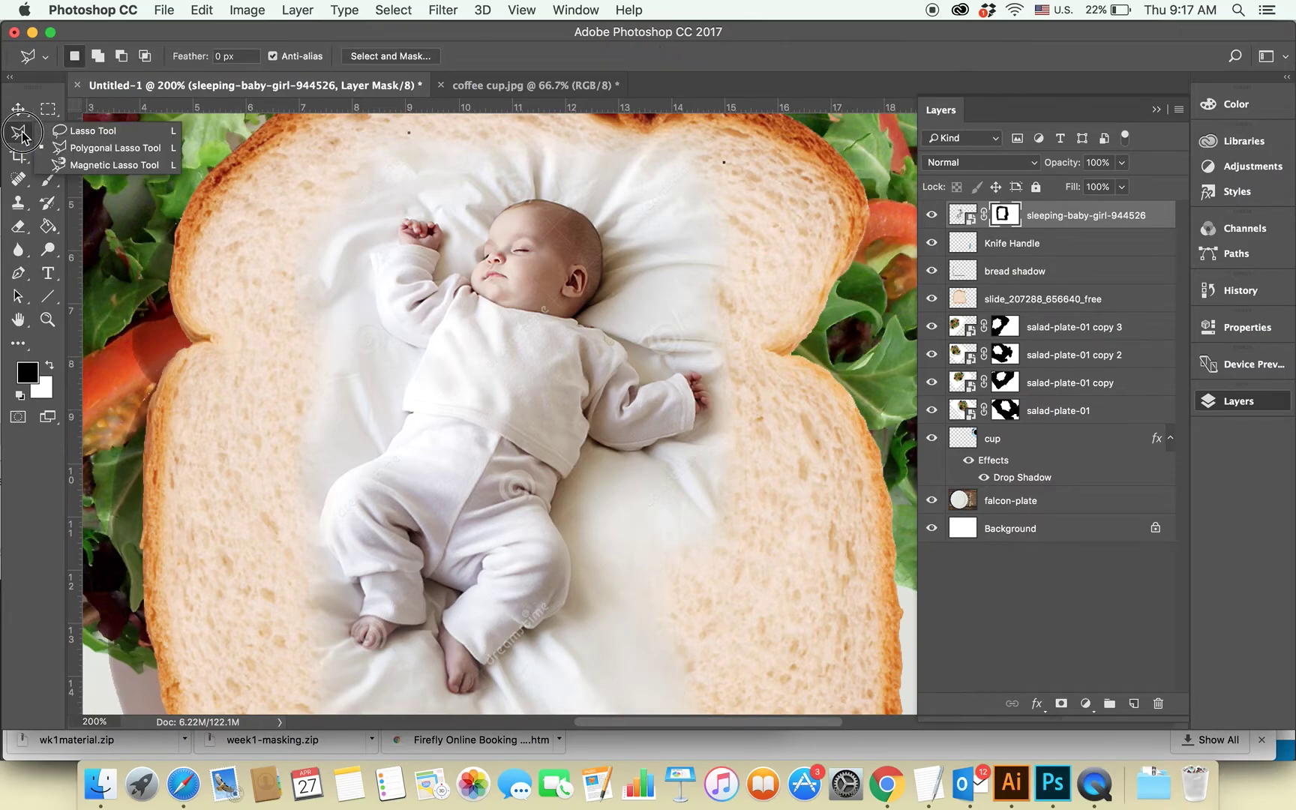
left_click(88, 132)
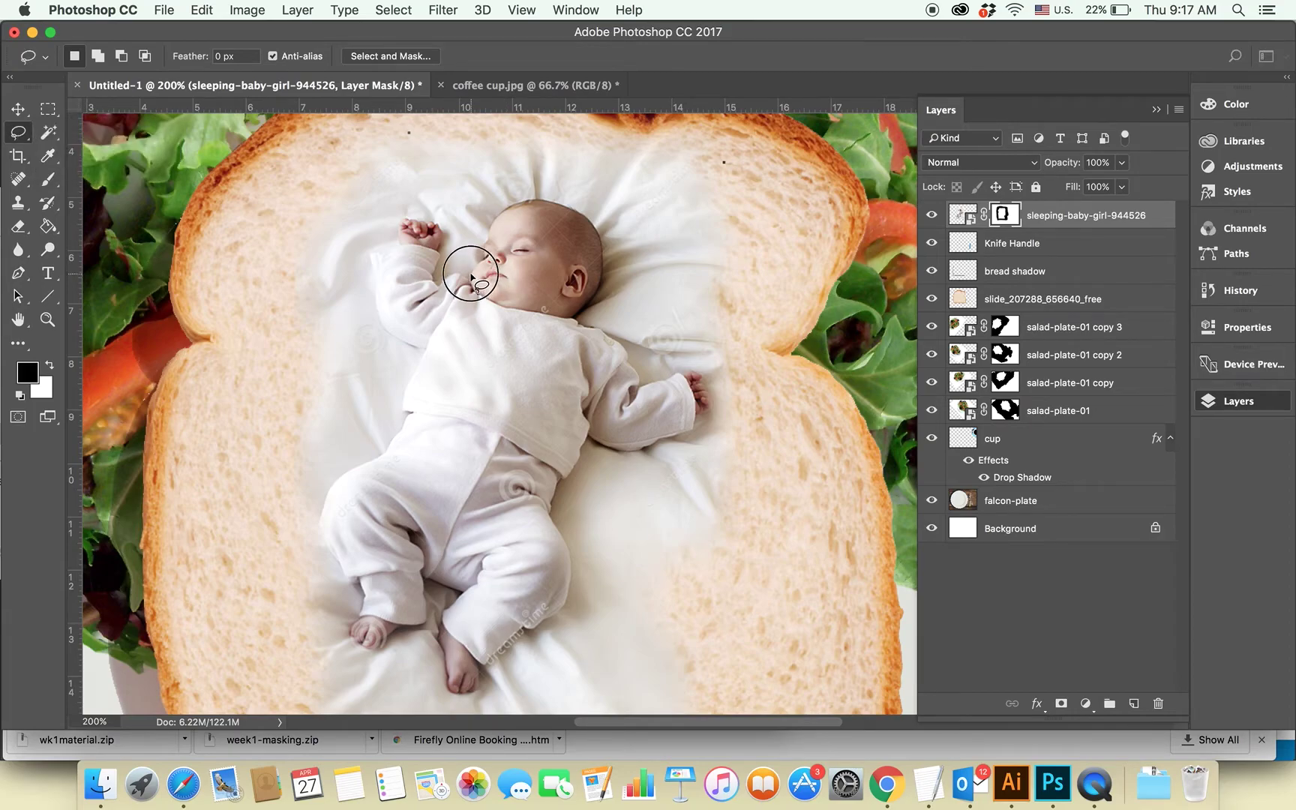
mouse_move(484, 253)
left_mouse_down()
mouse_move(503, 214)
mouse_move(533, 196)
mouse_move(587, 214)
mouse_move(604, 276)
mouse_move(574, 317)
mouse_move(613, 342)
mouse_move(638, 385)
mouse_move(698, 372)
mouse_move(710, 408)
mouse_move(656, 444)
mouse_move(586, 443)
mouse_move(552, 509)
mouse_move(570, 557)
mouse_move(565, 604)
mouse_move(521, 616)
mouse_move(460, 696)
mouse_move(433, 668)
mouse_move(465, 595)
mouse_move(417, 578)
mouse_move(420, 627)
mouse_move(367, 647)
mouse_move(349, 638)
mouse_move(360, 580)
mouse_move(320, 517)
mouse_move(336, 473)
mouse_move(381, 454)
mouse_move(424, 346)
mouse_move(378, 306)
mouse_move(367, 257)
mouse_move(399, 246)
mouse_move(402, 216)
mouse_move(422, 215)
mouse_move(440, 225)
mouse_move(432, 276)
mouse_move(476, 287)
left_mouse_up()
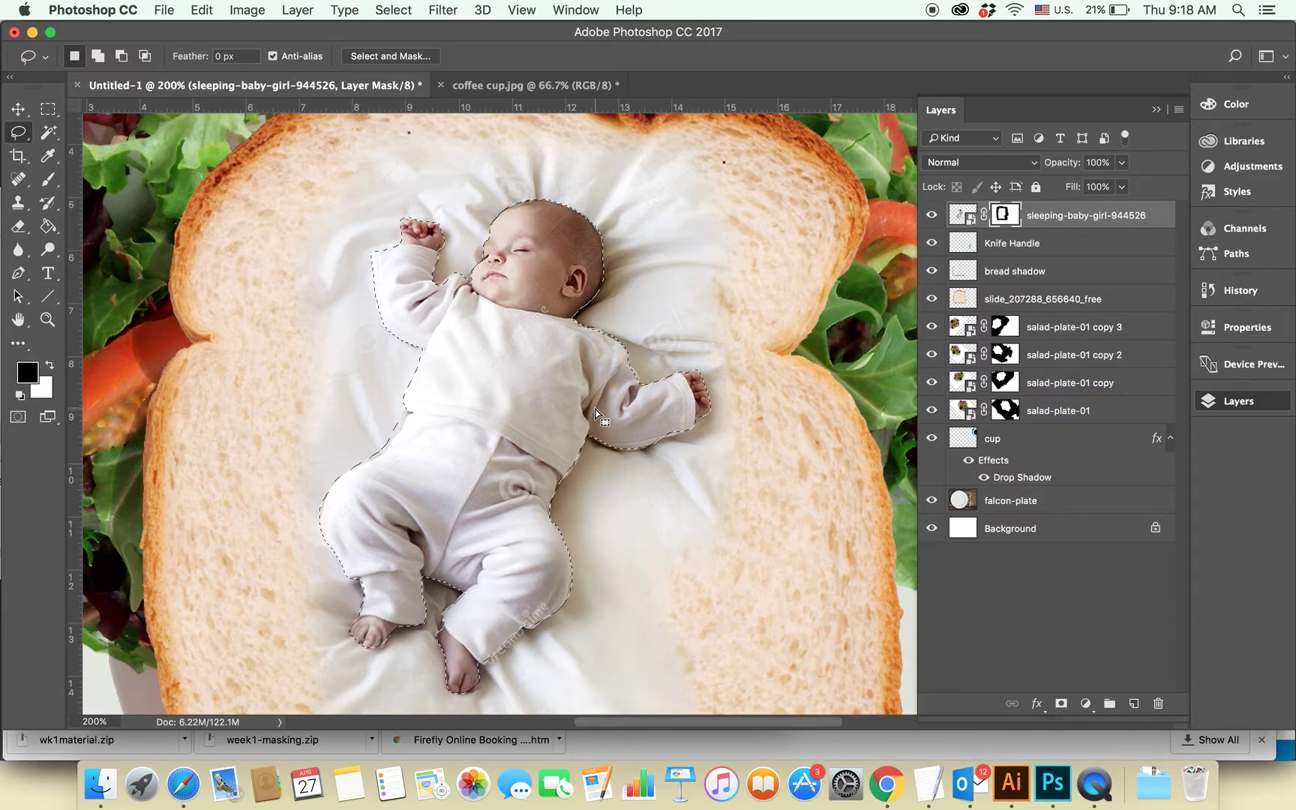
left_click(669, 384)
Step: Rasterize the photo layer, cut out the baby and Paste in Place onto a new layer
key("super+z")
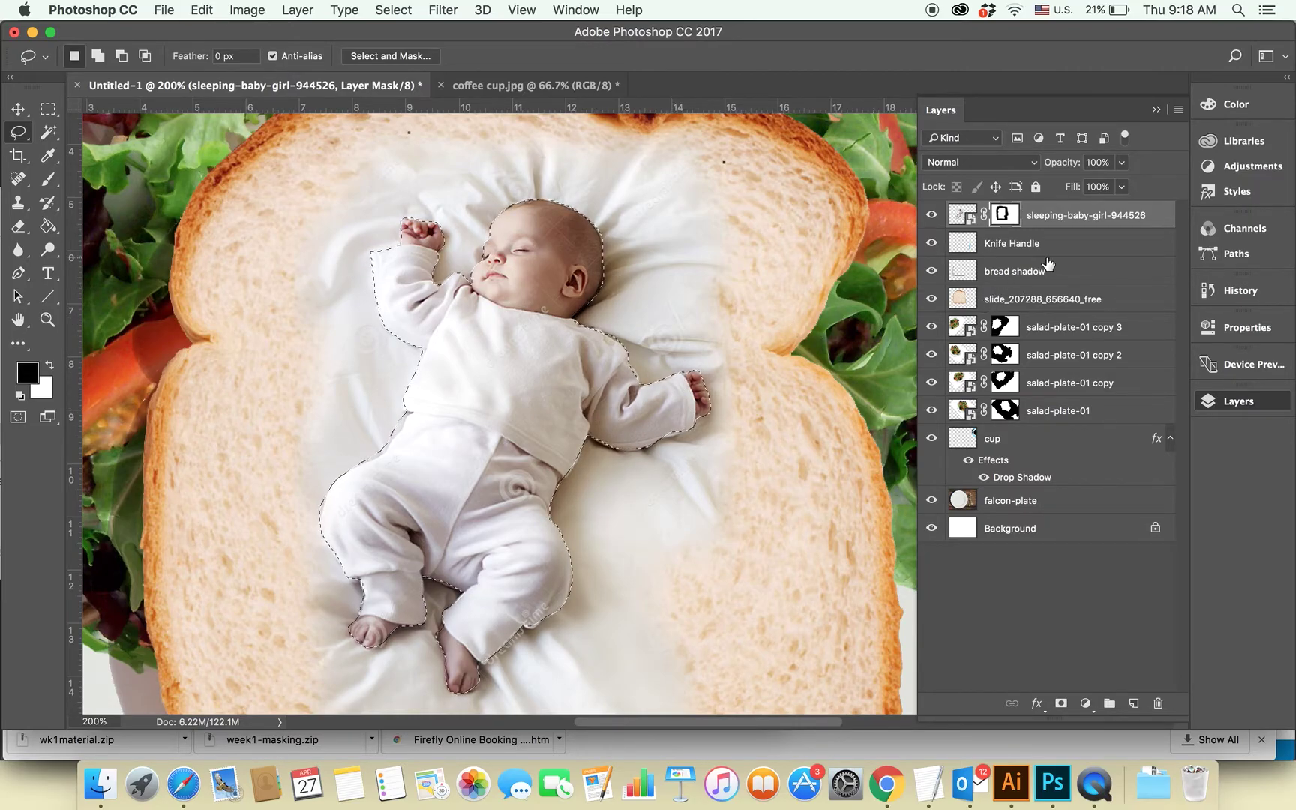
left_click(974, 220)
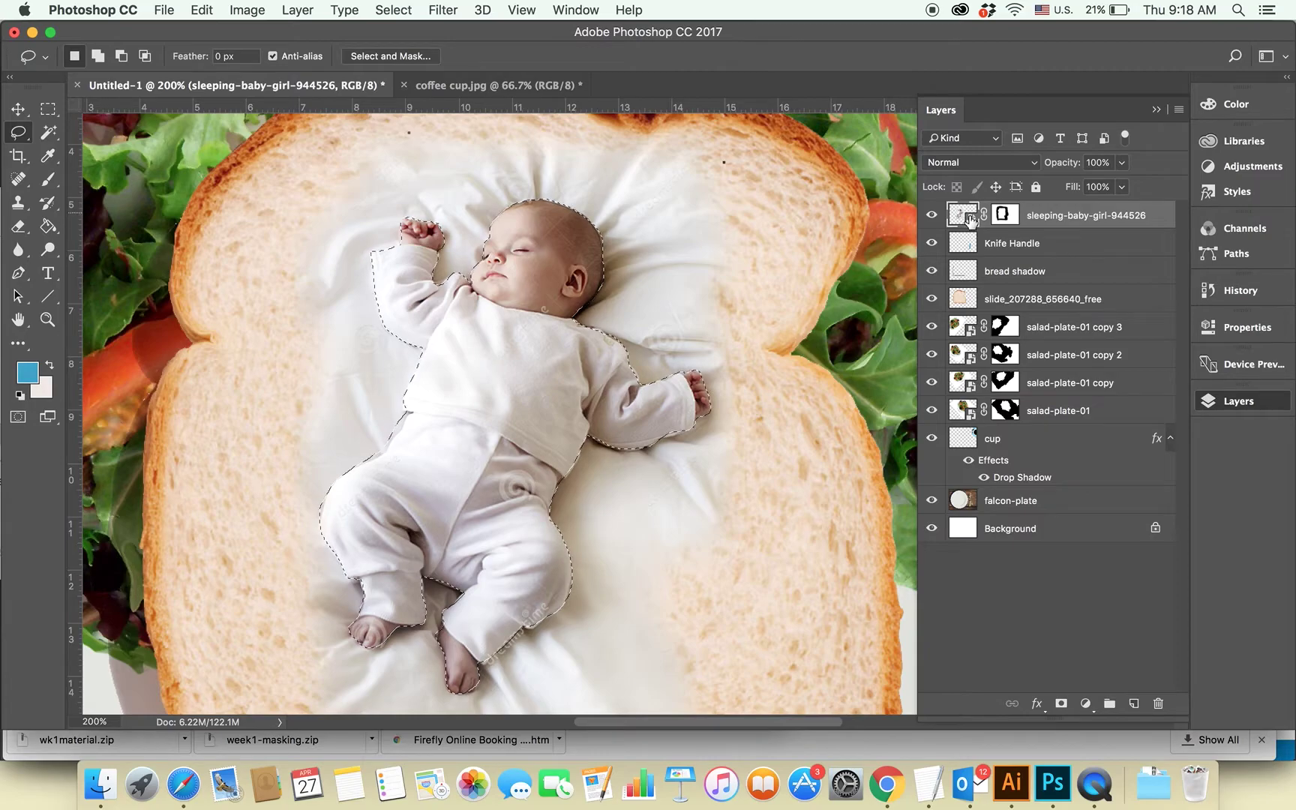
right_click(1109, 220)
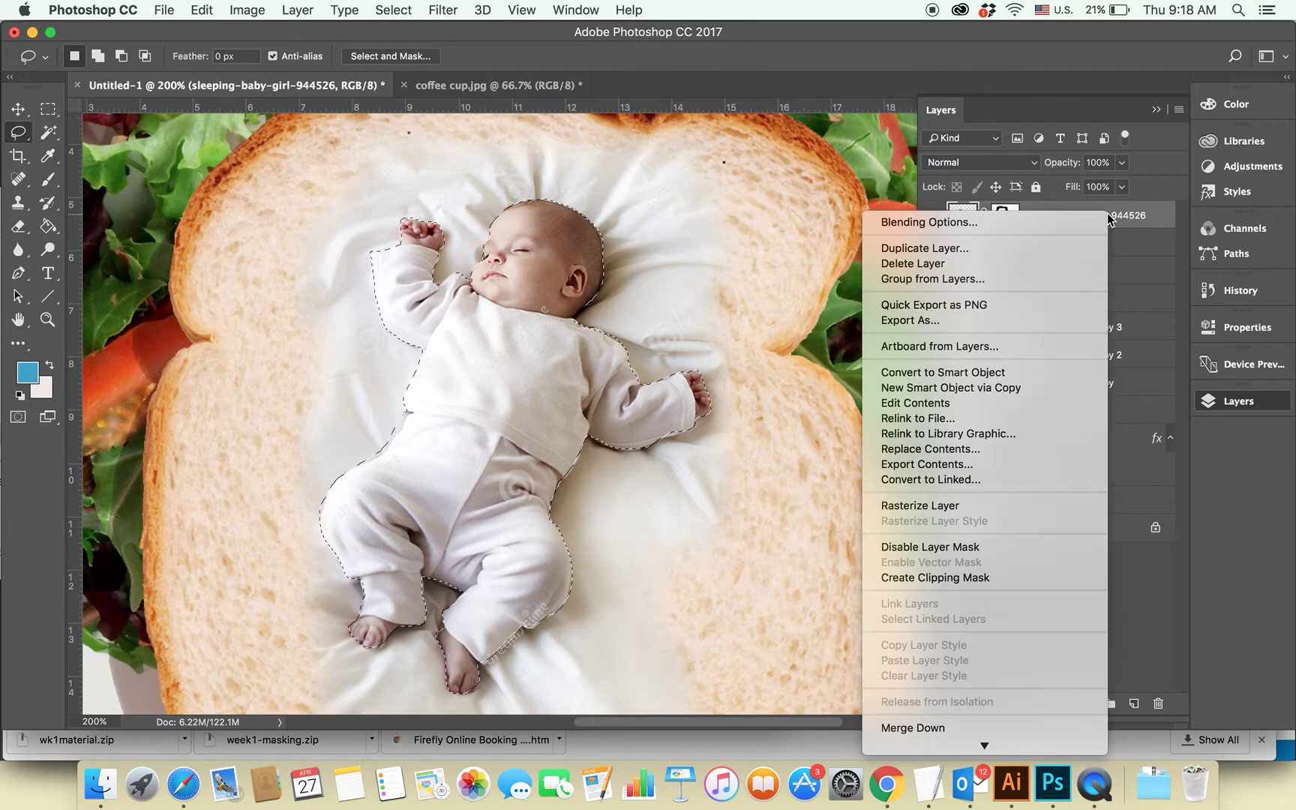
left_click(1035, 505)
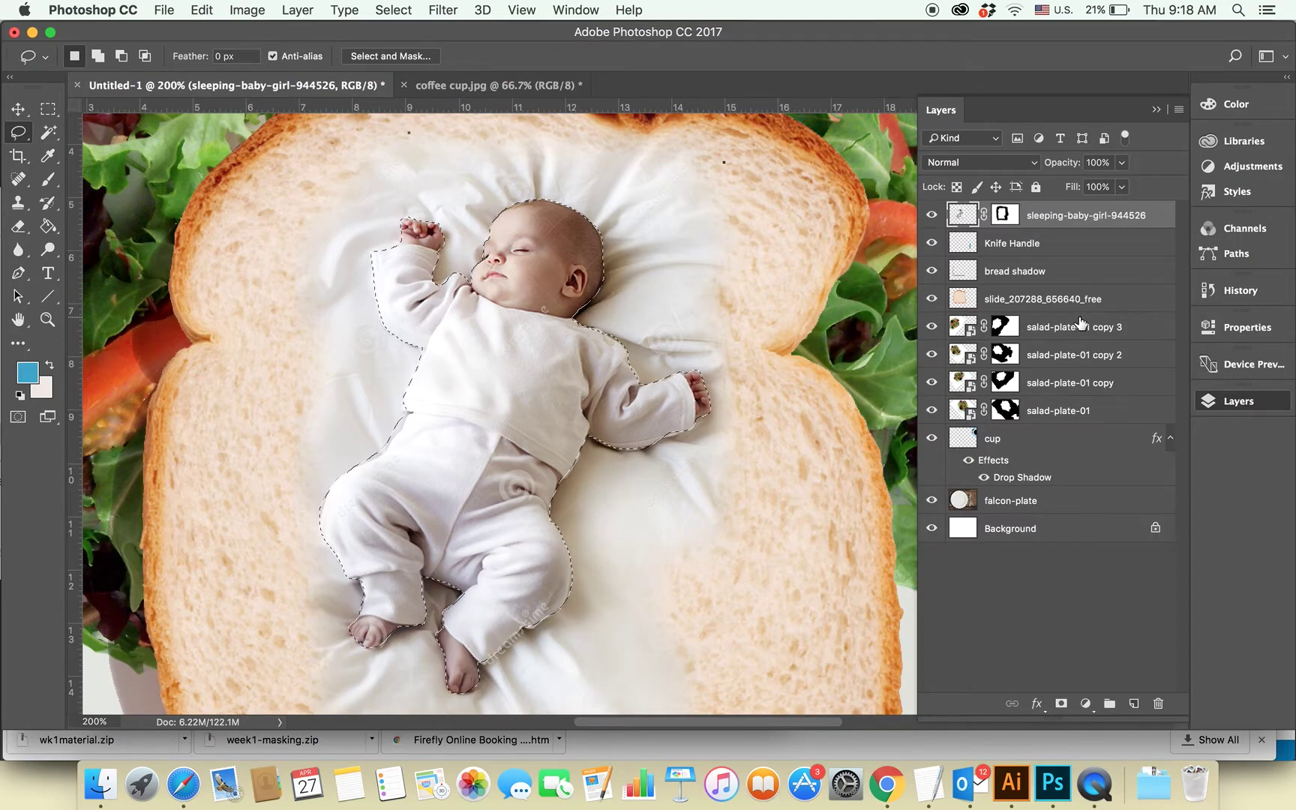
key("Delete")
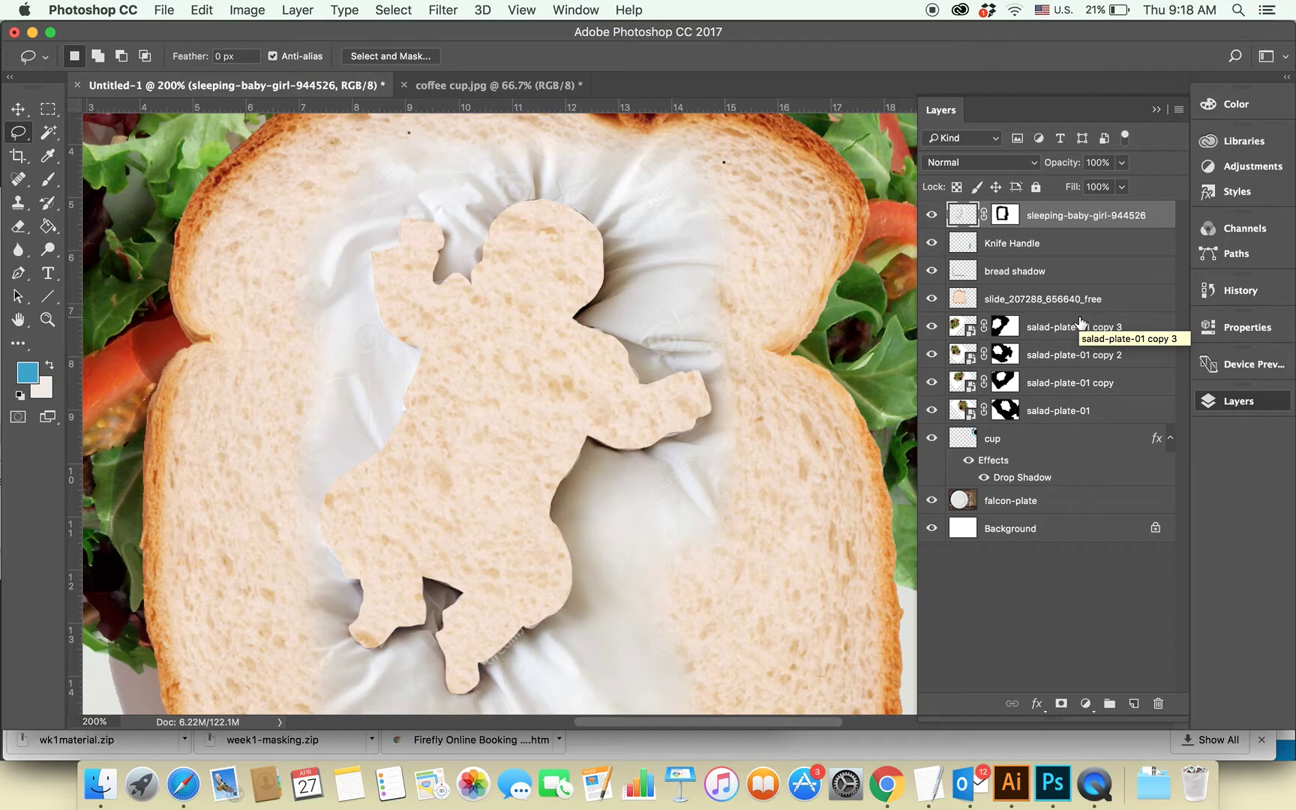
left_click(1135, 704)
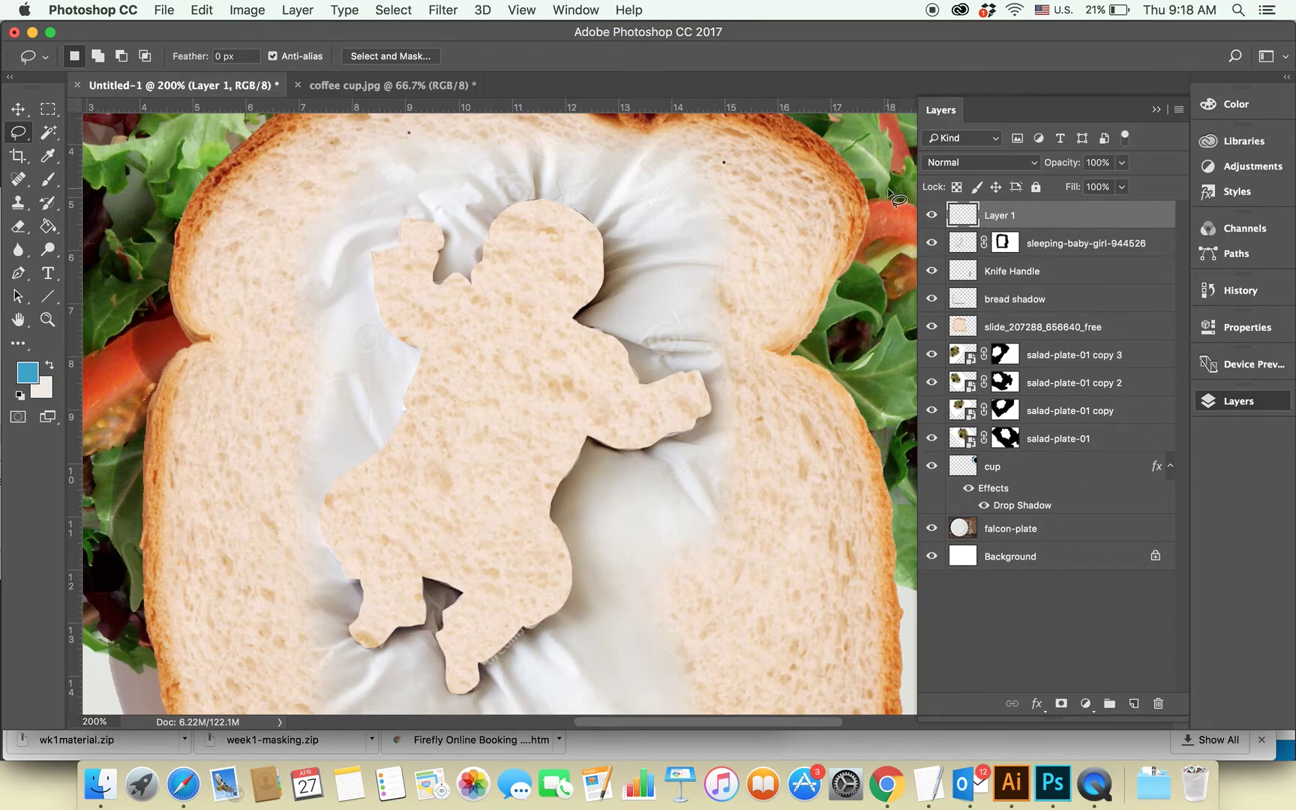
left_click(201, 10)
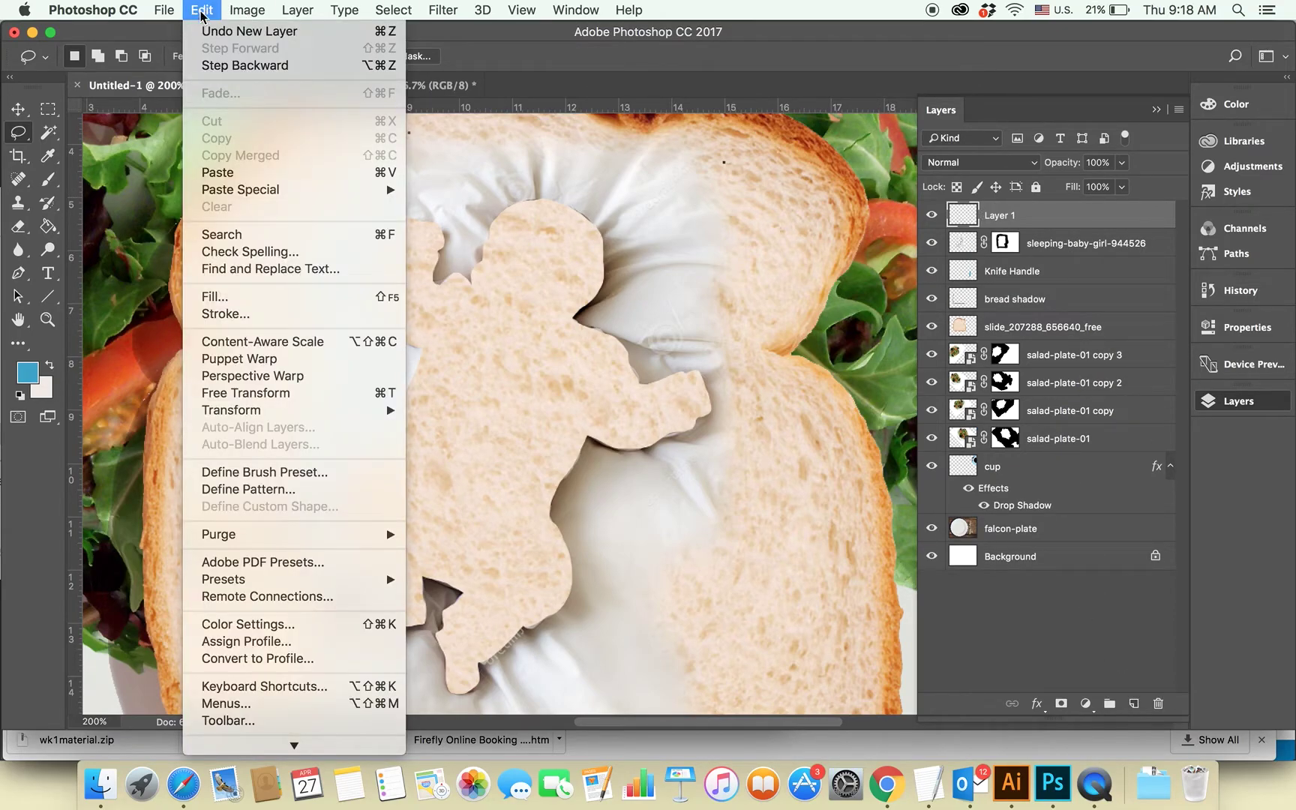
left_click(544, 197)
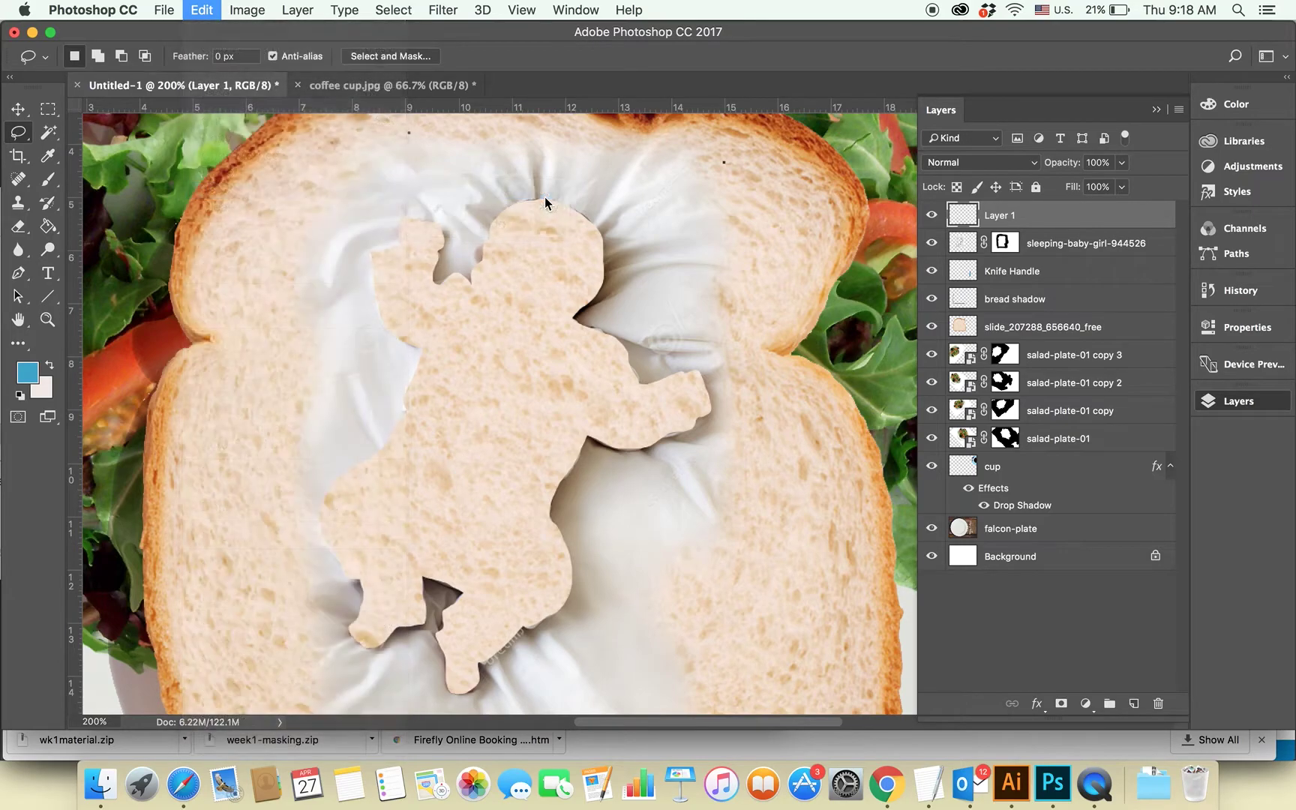
Step: Rename the new layer 'baby' and the remaining photo layer 'bed'
double_click(1005, 217)
type("baby")
key("Return")
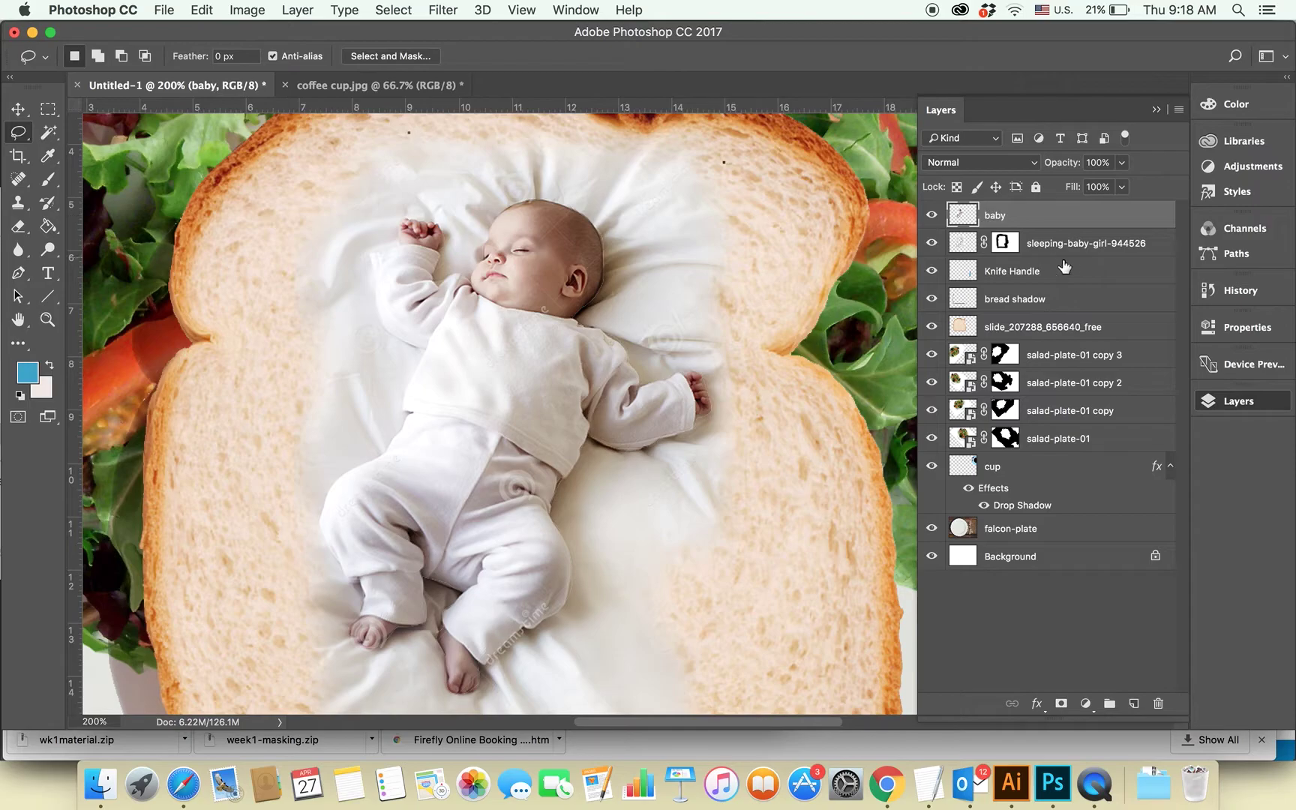
double_click(1073, 243)
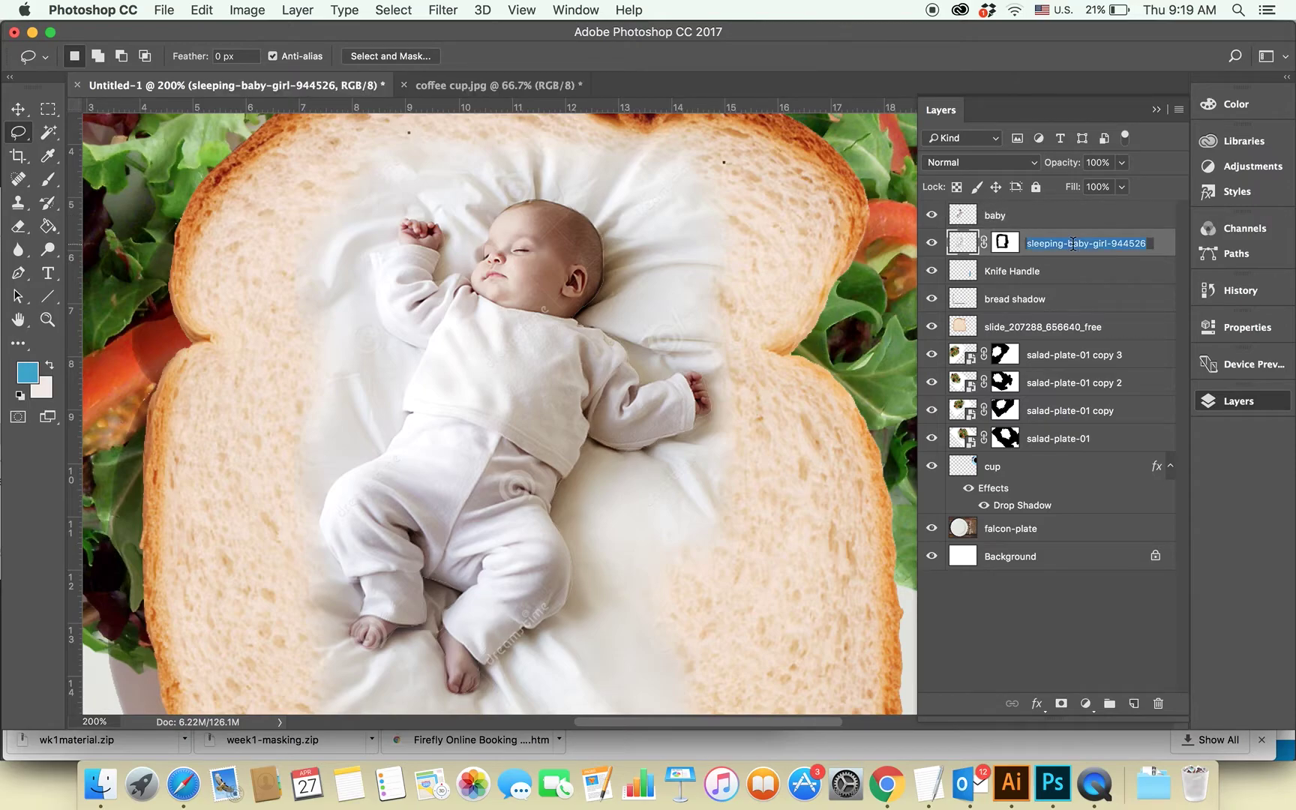
type("bed")
key("Return")
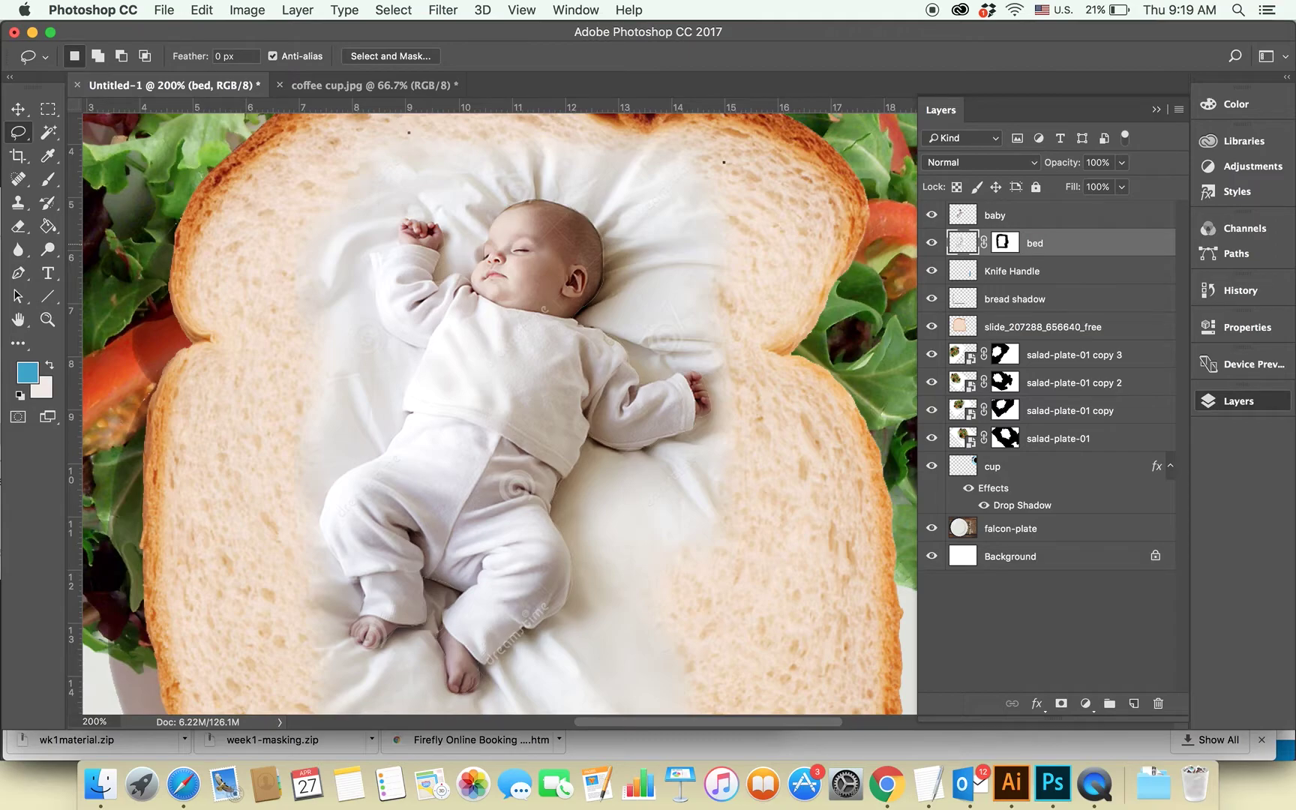
Step: Set the bed layer's blend mode to Multiply
left_click(1024, 162)
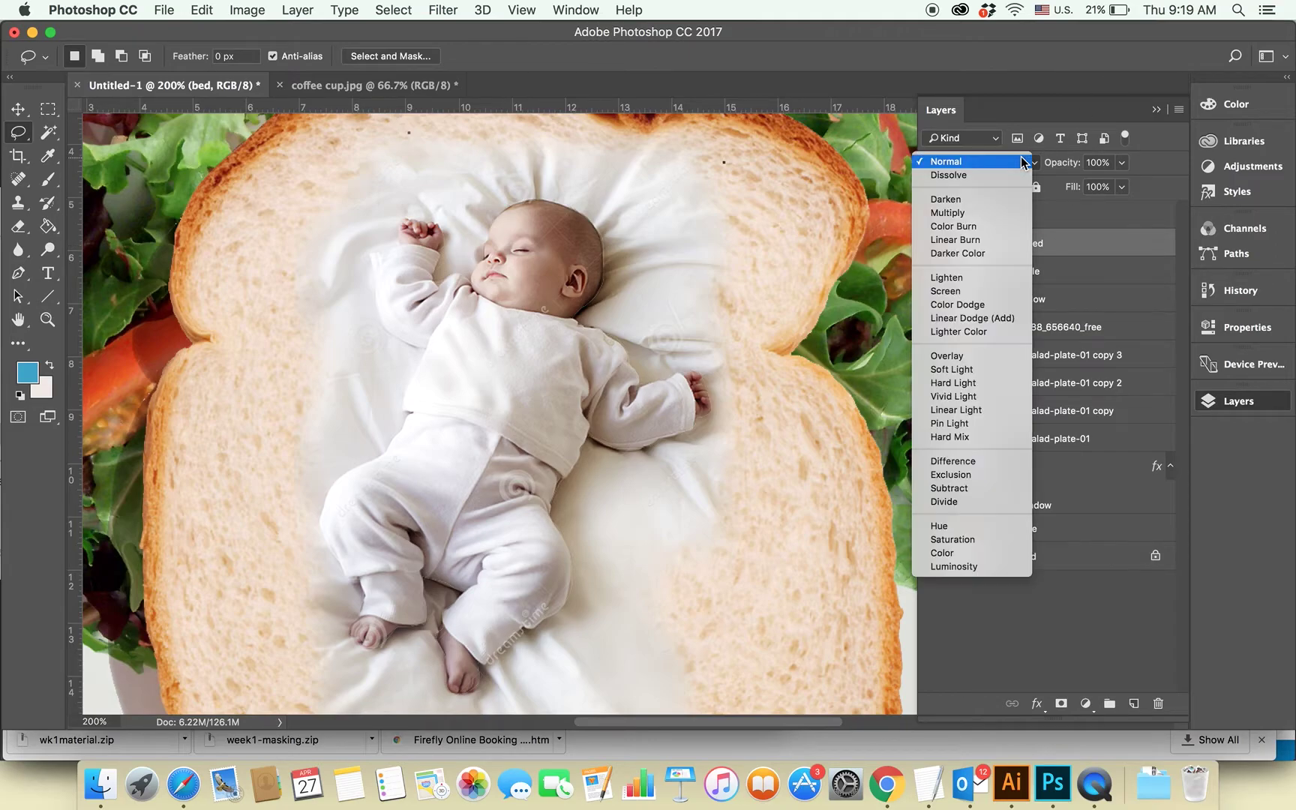
left_click(1010, 214)
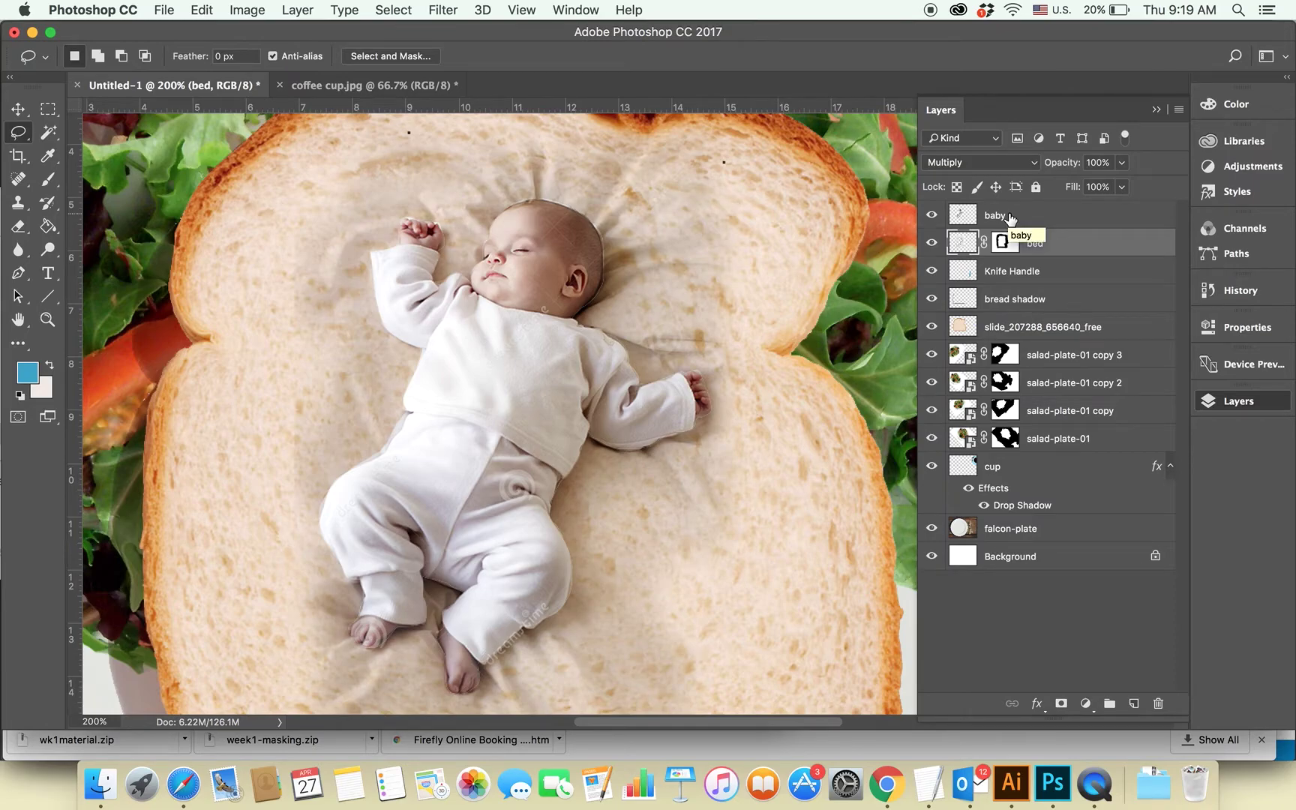
key("v")
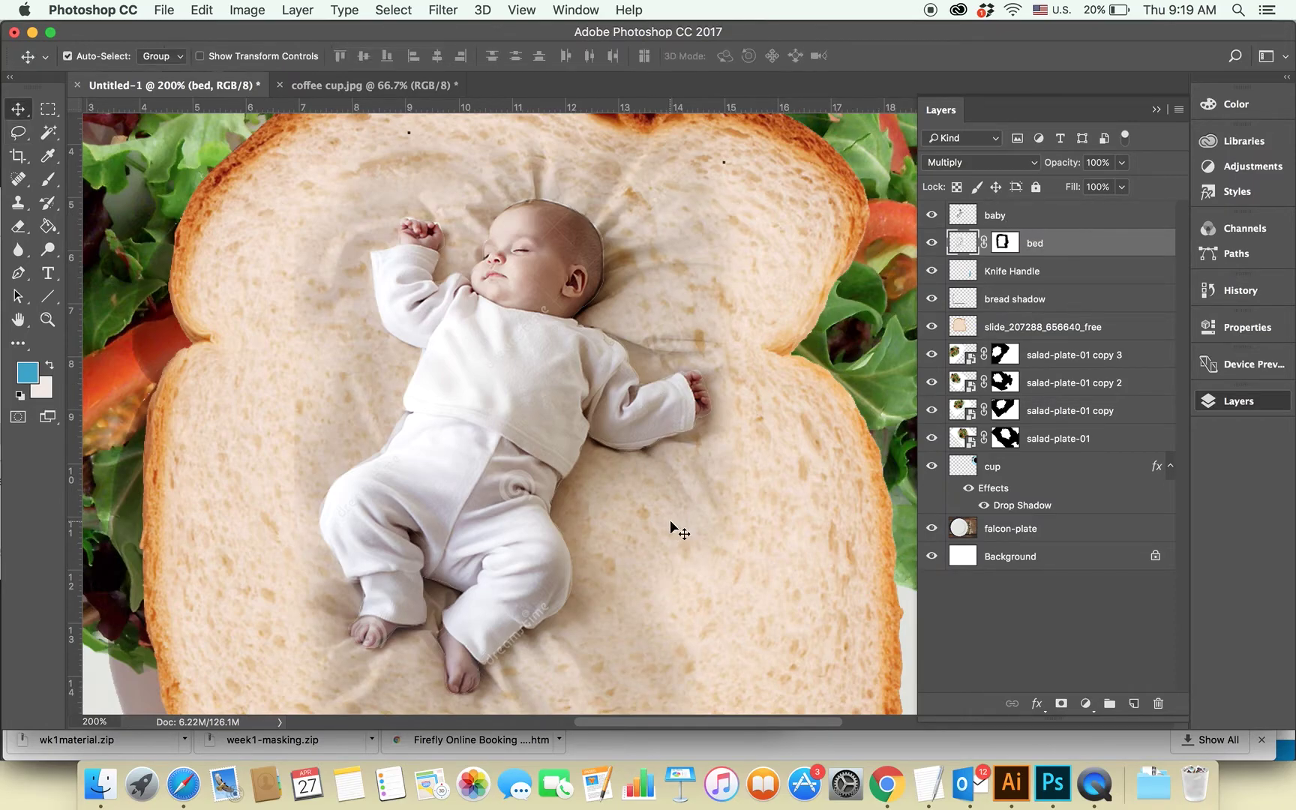
key("ctrl+minus")
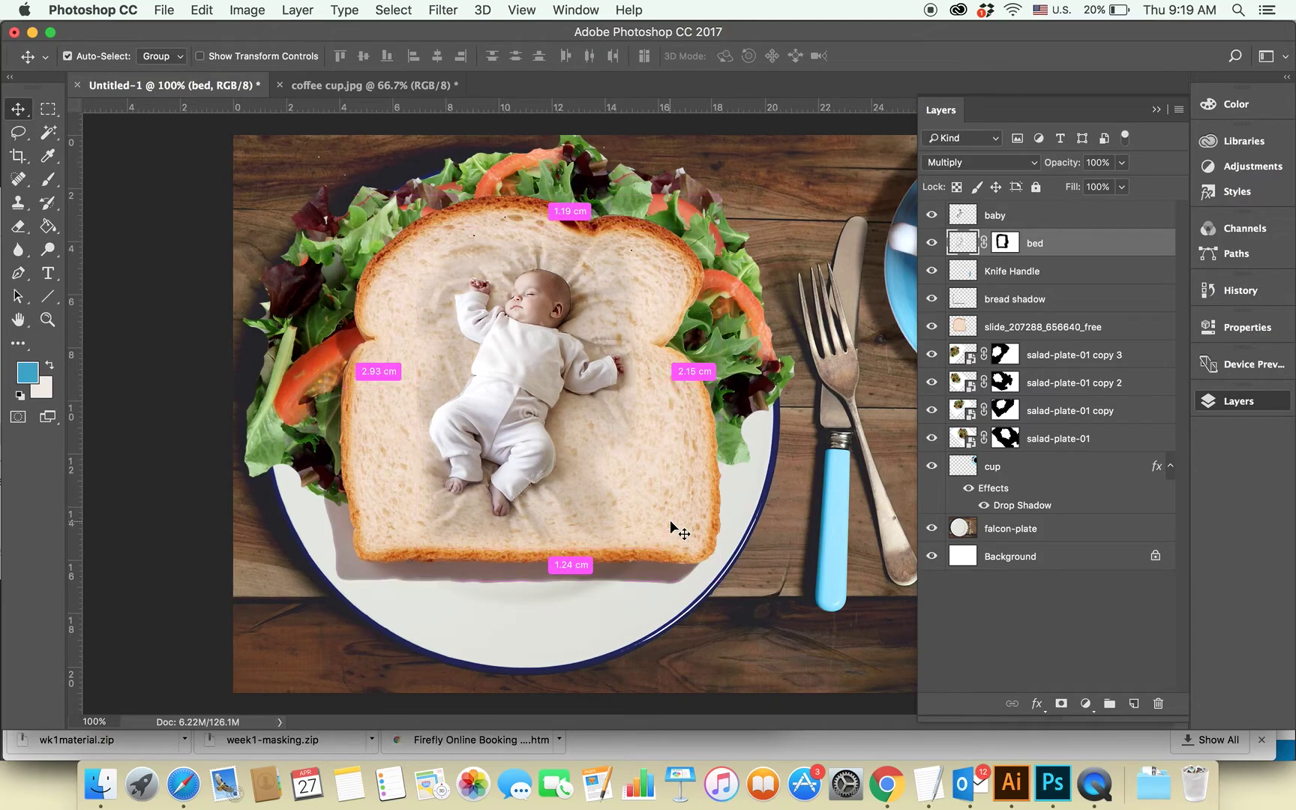
key("ctrl+plus")
key("ctrl+plus")
key("ctrl+minus")
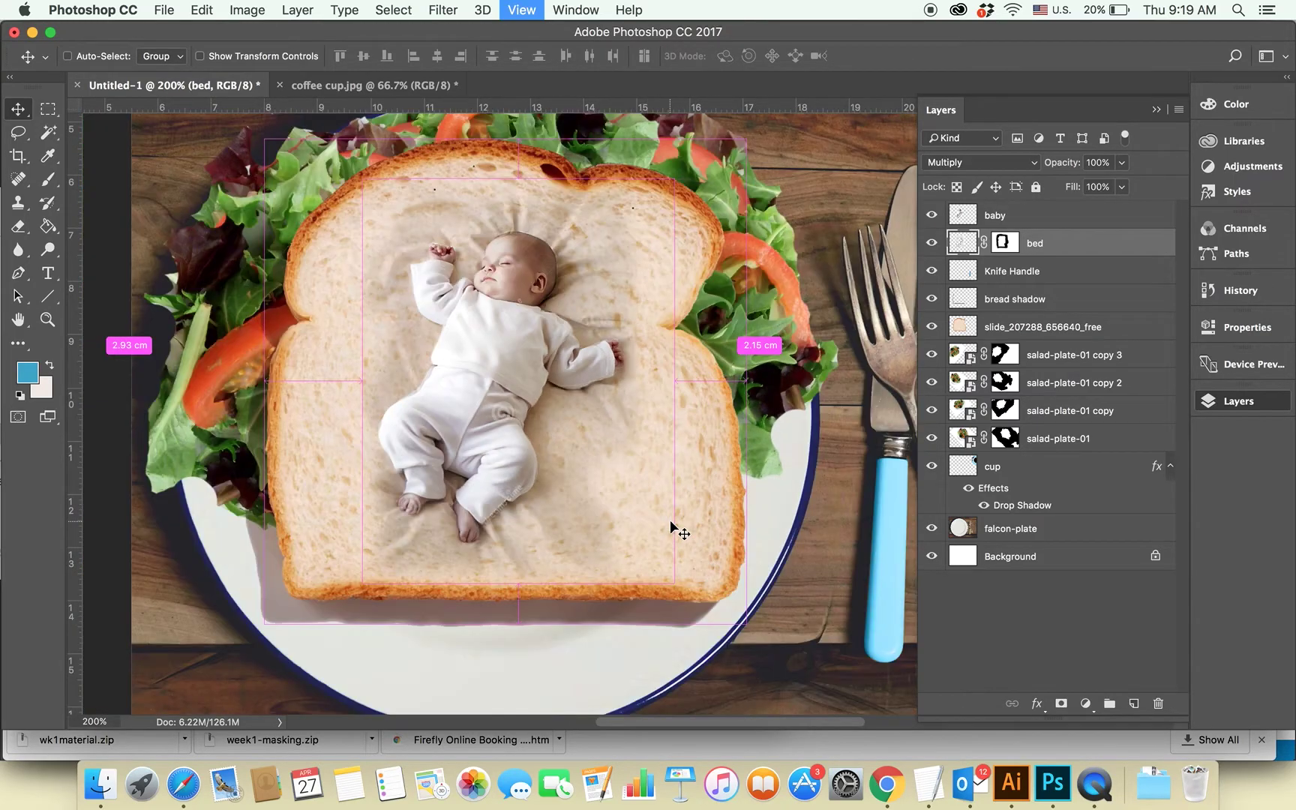
key("ctrl+minus")
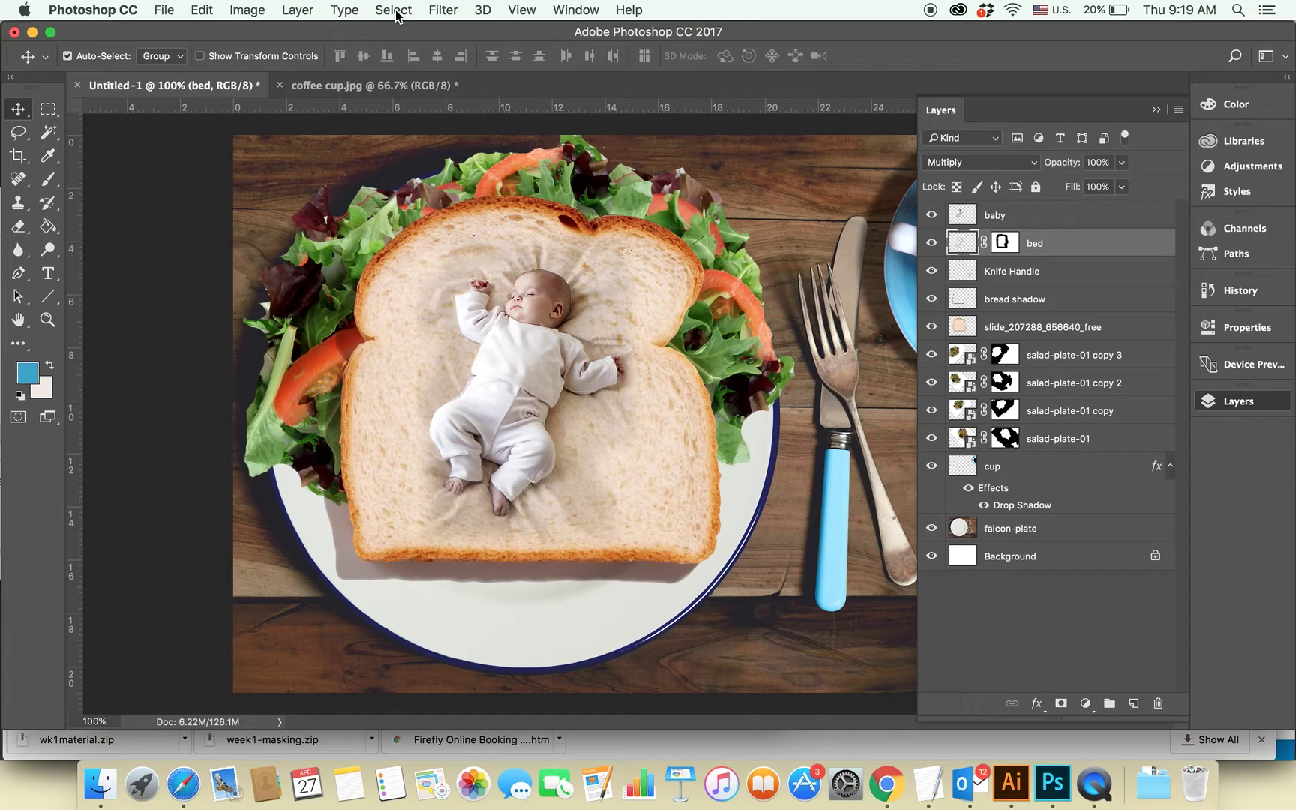
Step: Apply a Curves S-curve to the bed layer, lifting highlights and lowering shadows
left_click(247, 9)
mouse_move(277, 59)
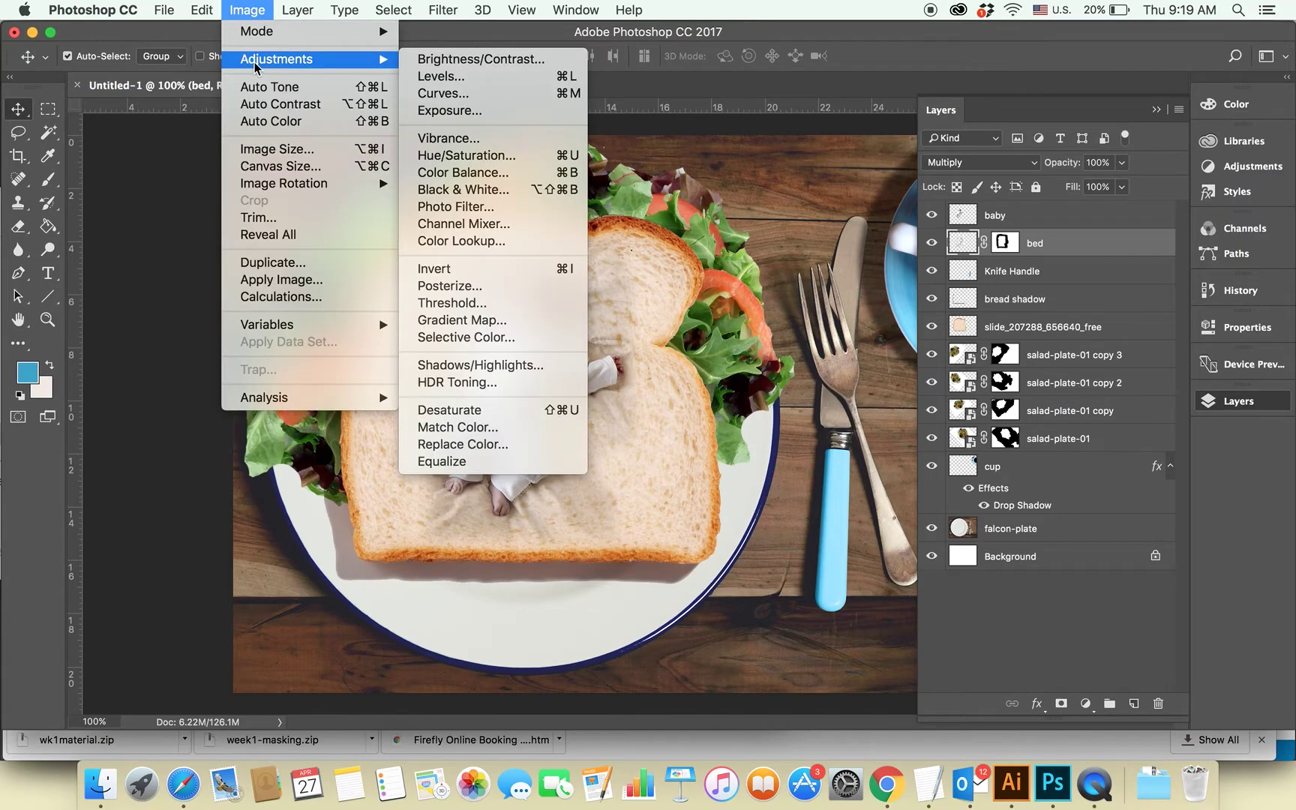
left_click(488, 92)
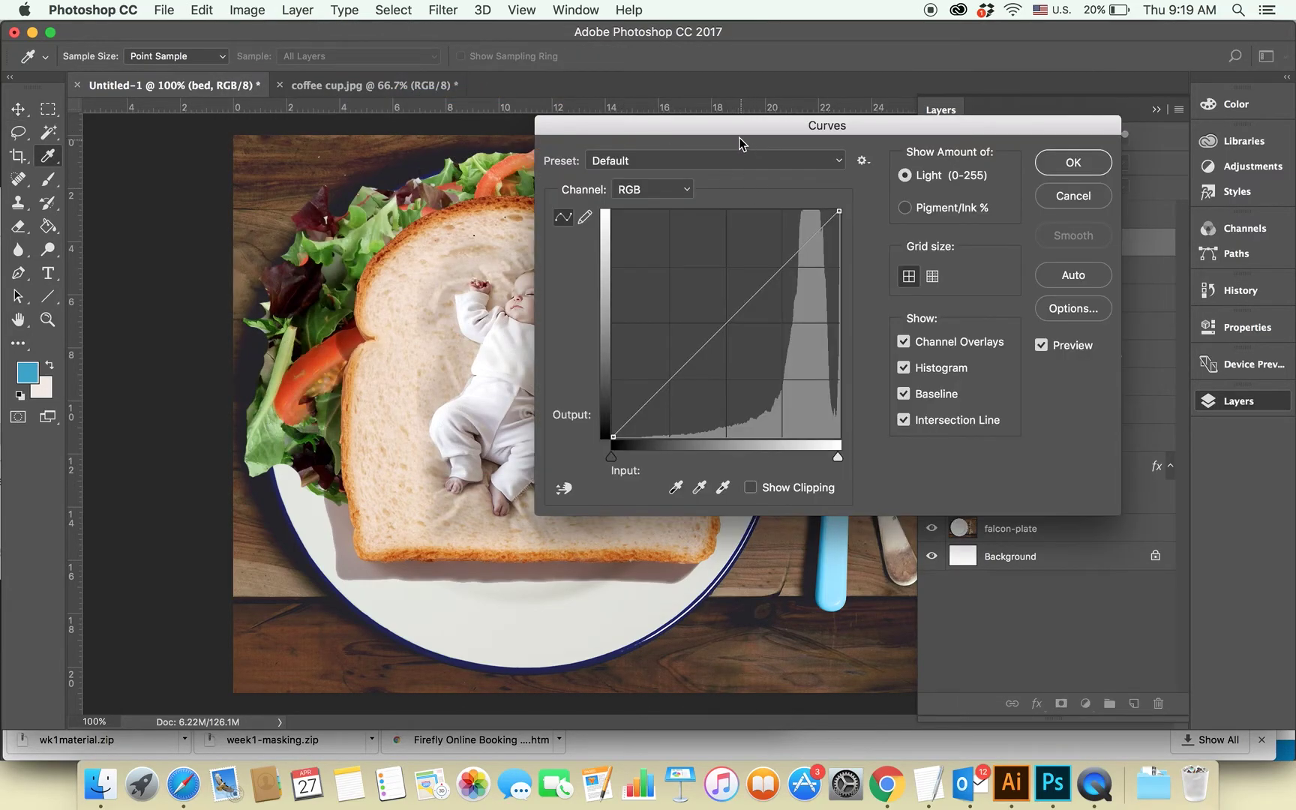
left_click_drag(732, 125, 951, 178)
left_click_drag(995, 326, 991, 311)
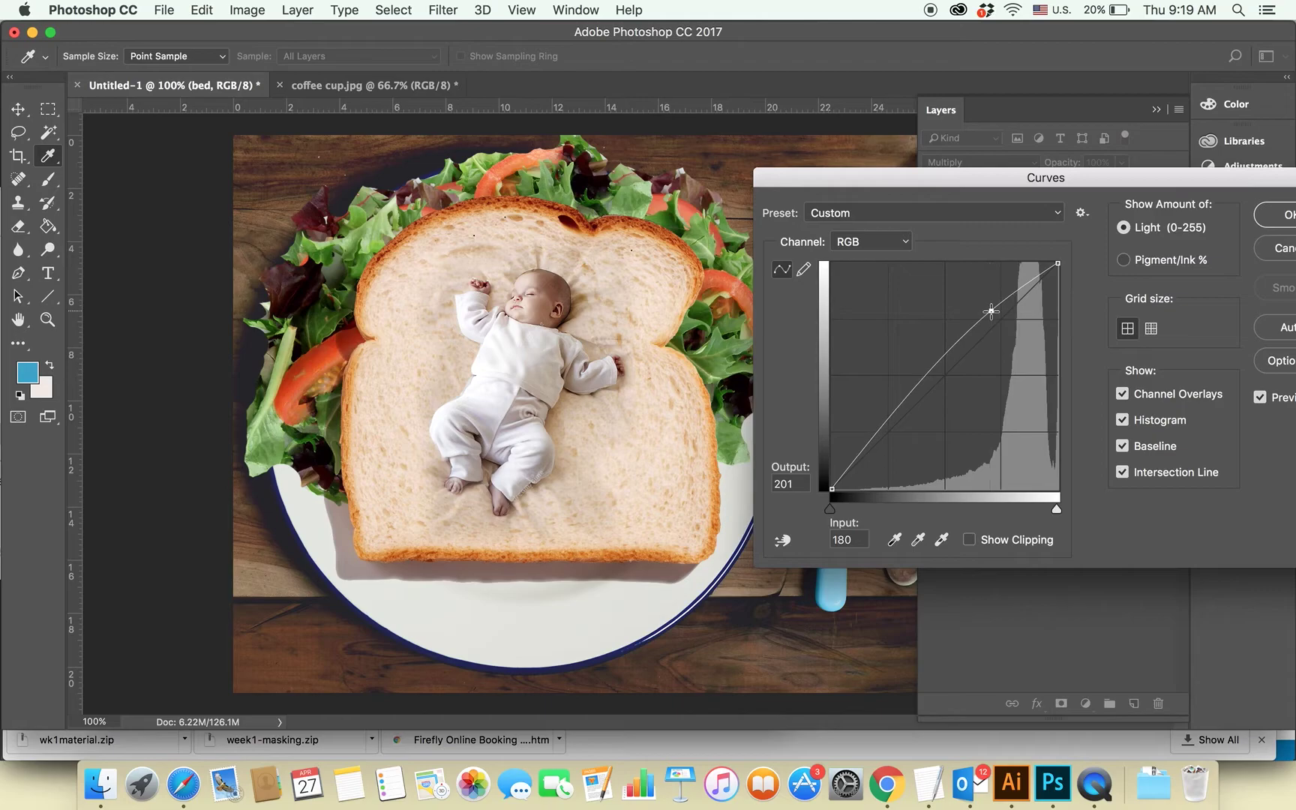
left_click_drag(875, 458, 872, 465)
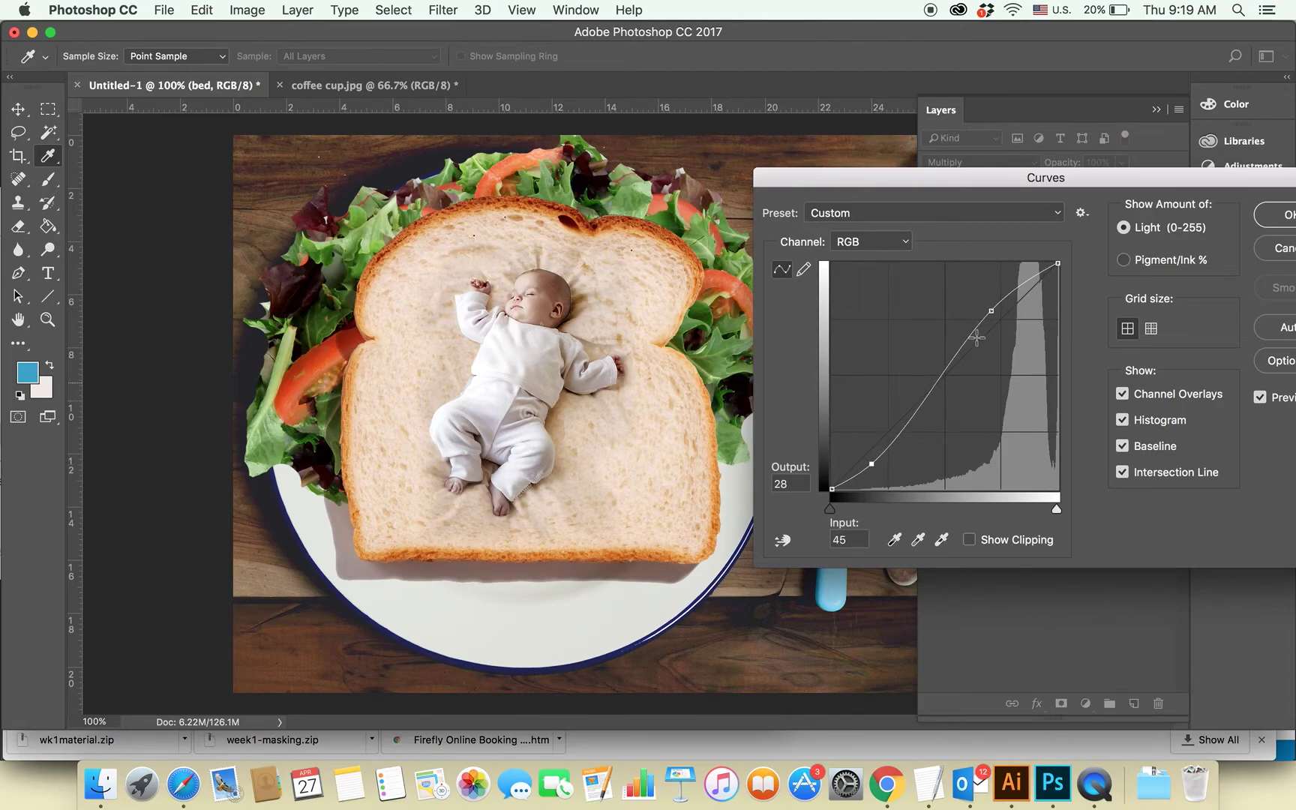
left_click_drag(991, 310, 990, 301)
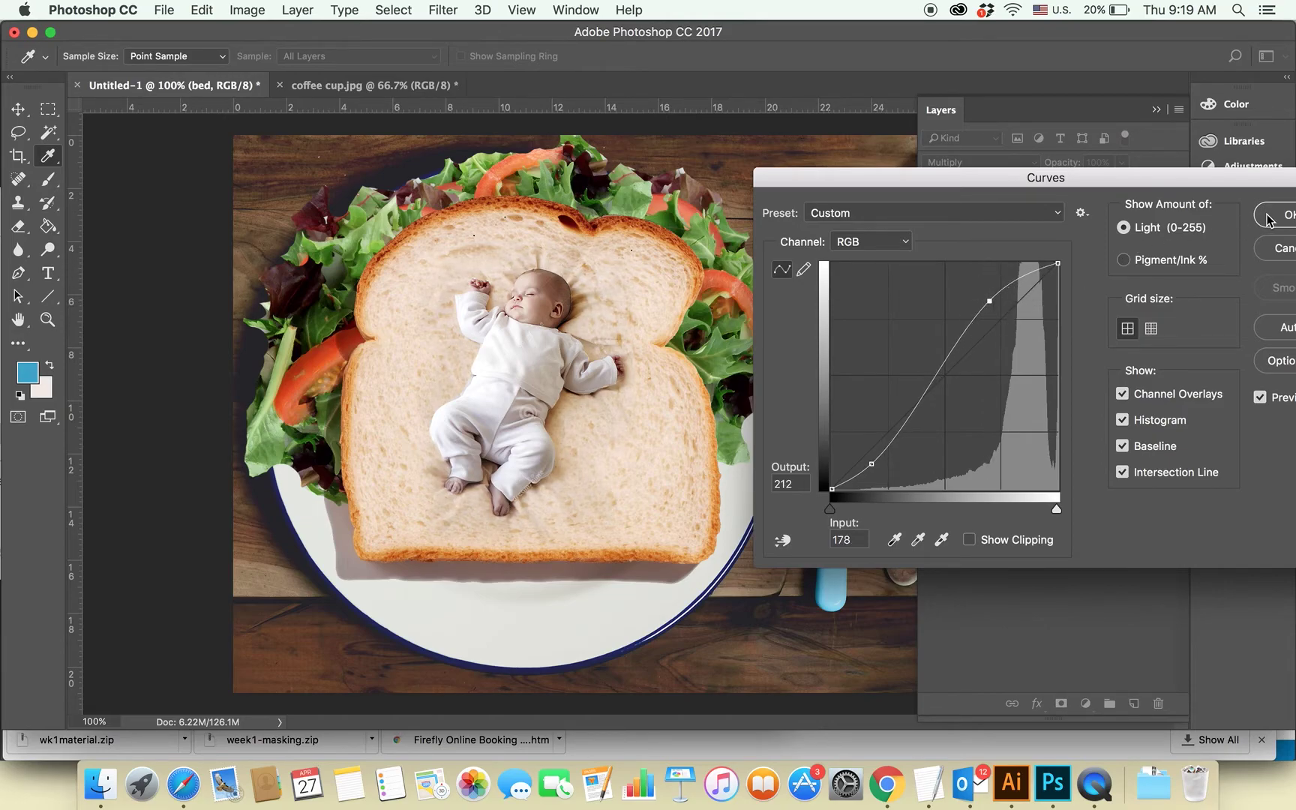
left_click(1273, 215)
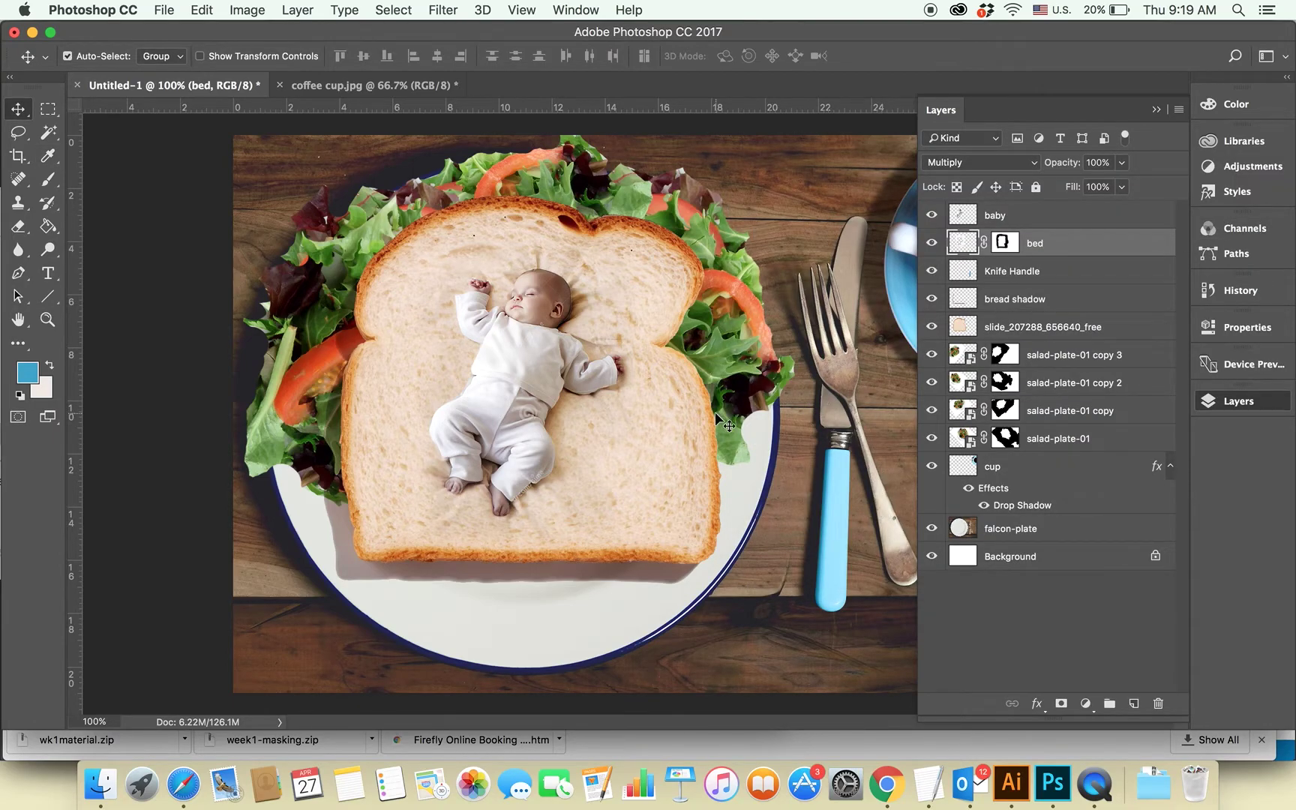
Step: Target the bed layer's mask thumbnail for editing instead of its pixels
key("ctrl+plus")
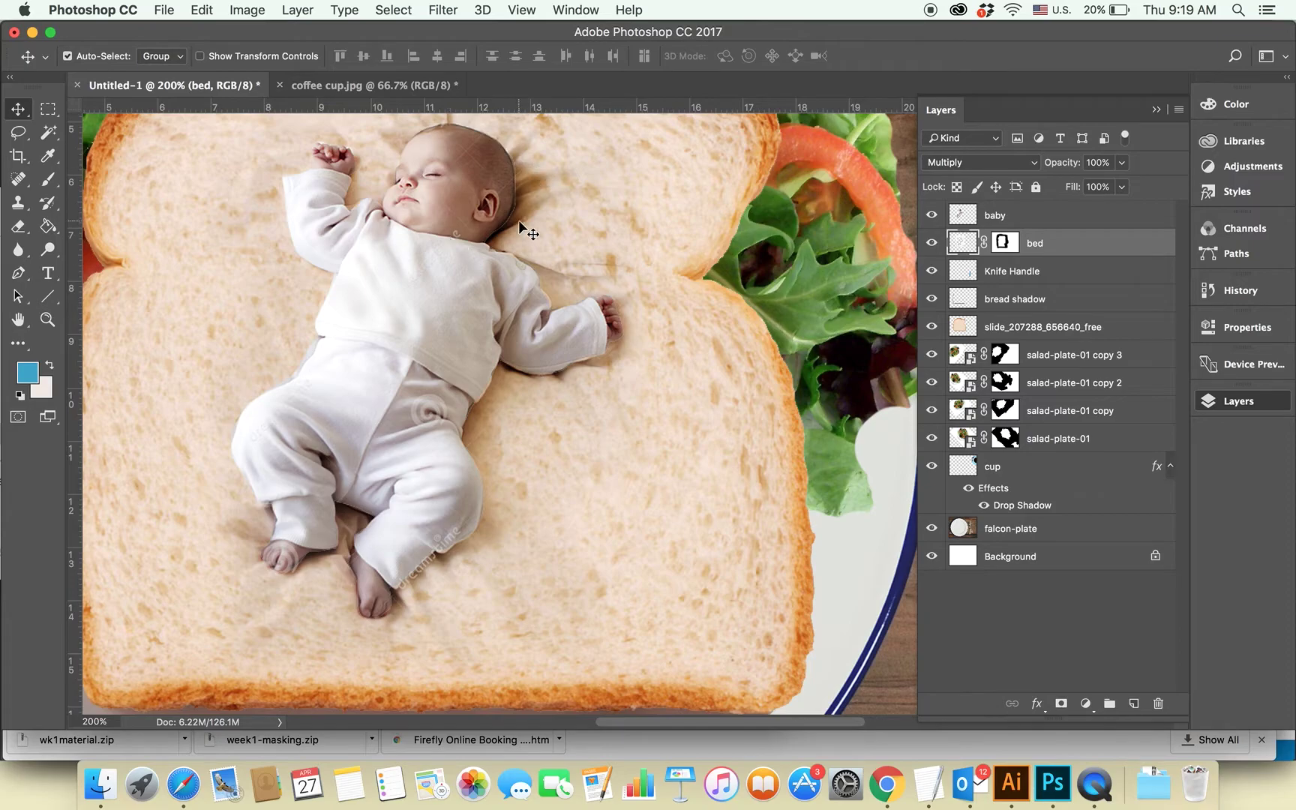
key("ctrl+minus")
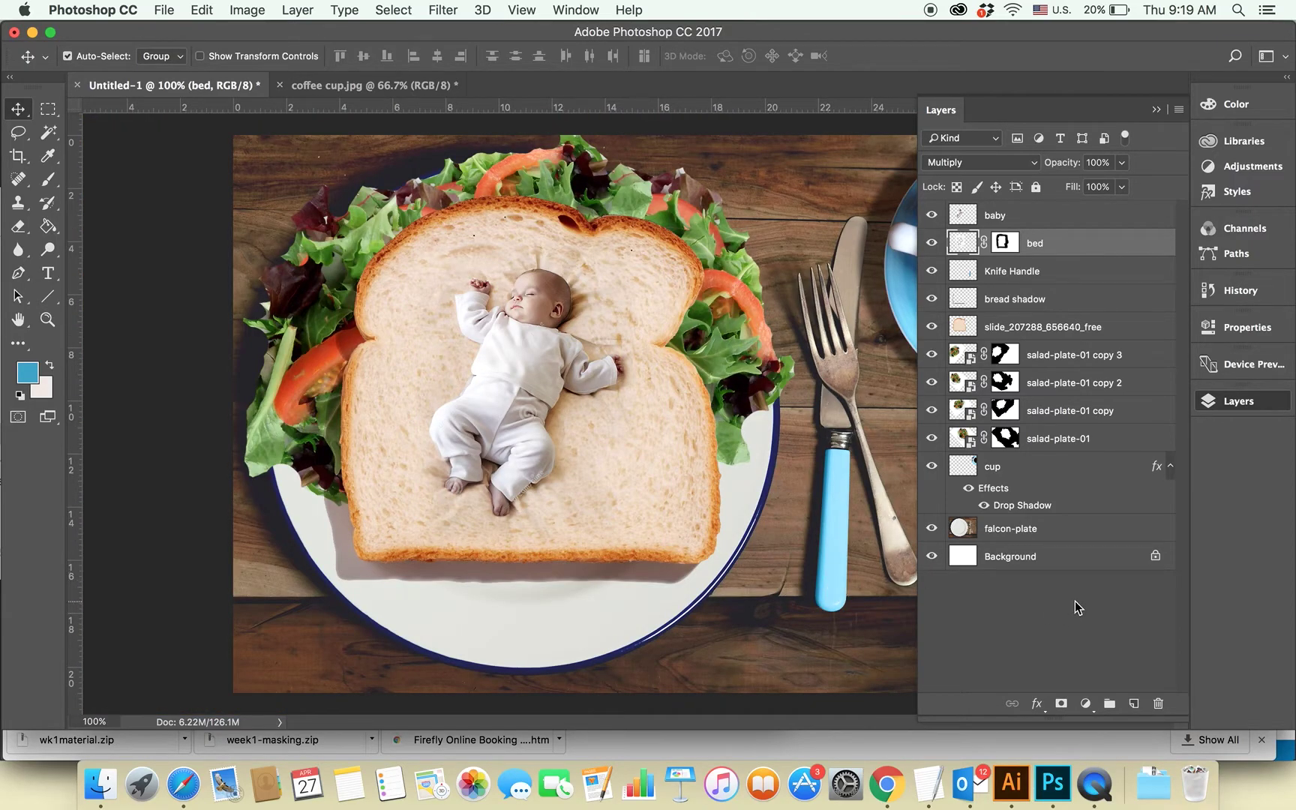
left_click(1005, 242)
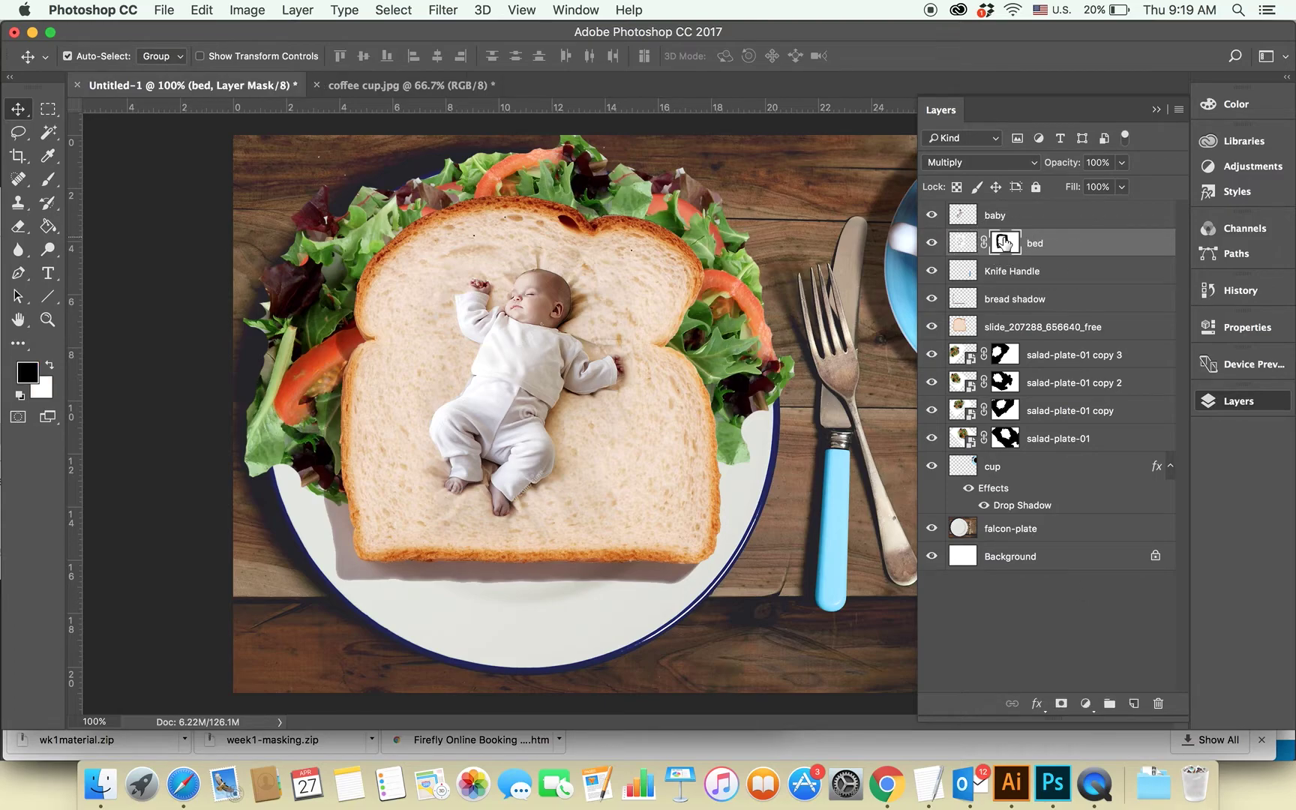
left_click(48, 181)
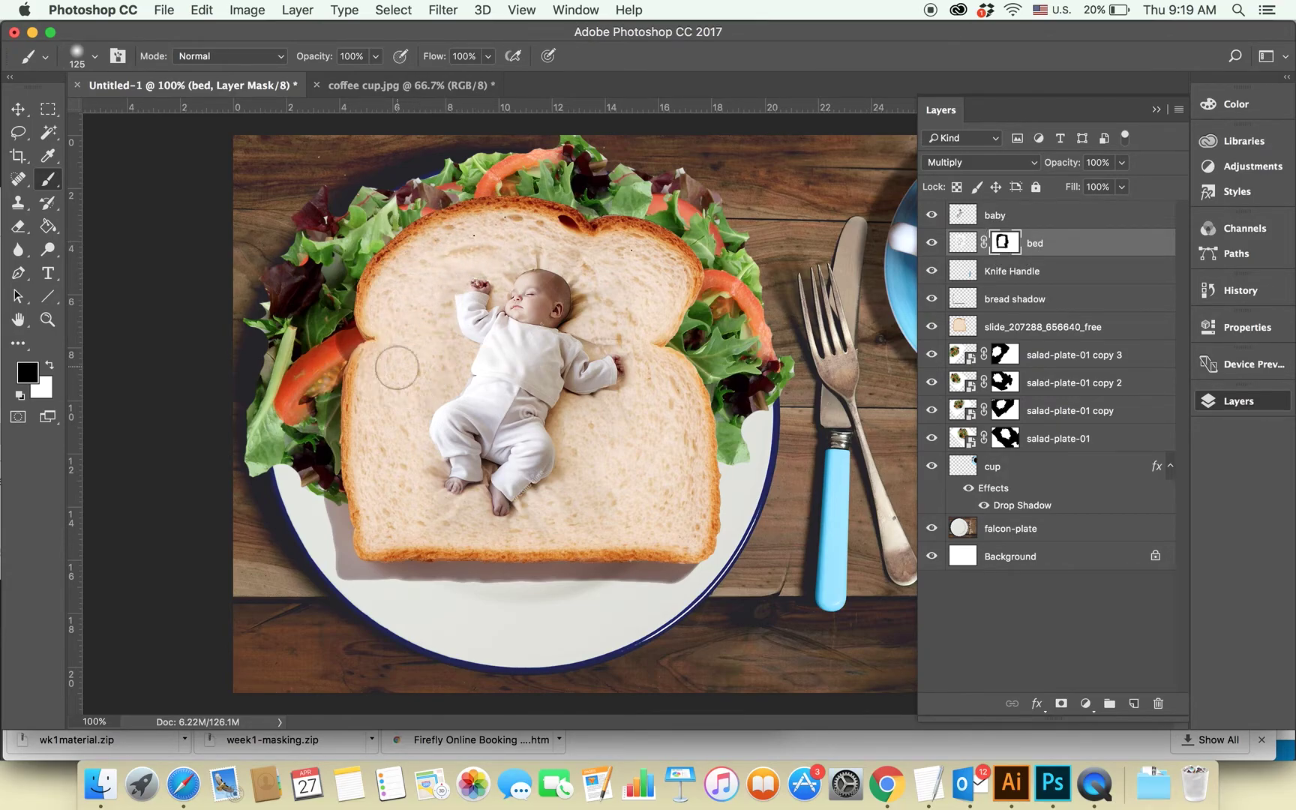
key("v")
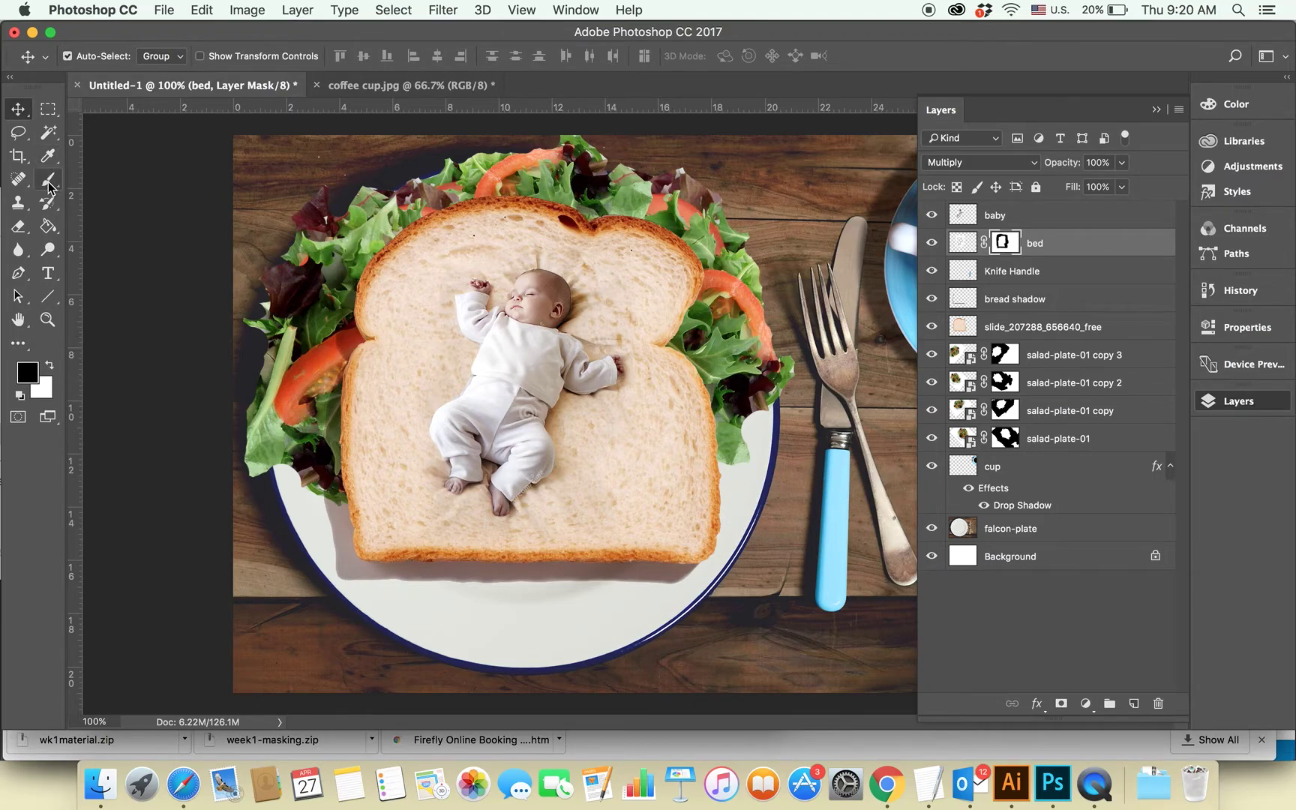
left_click(48, 273)
Step: Type the caption 'Sleeping Beauty' below the bread on the plate and colour it black
left_click(409, 636)
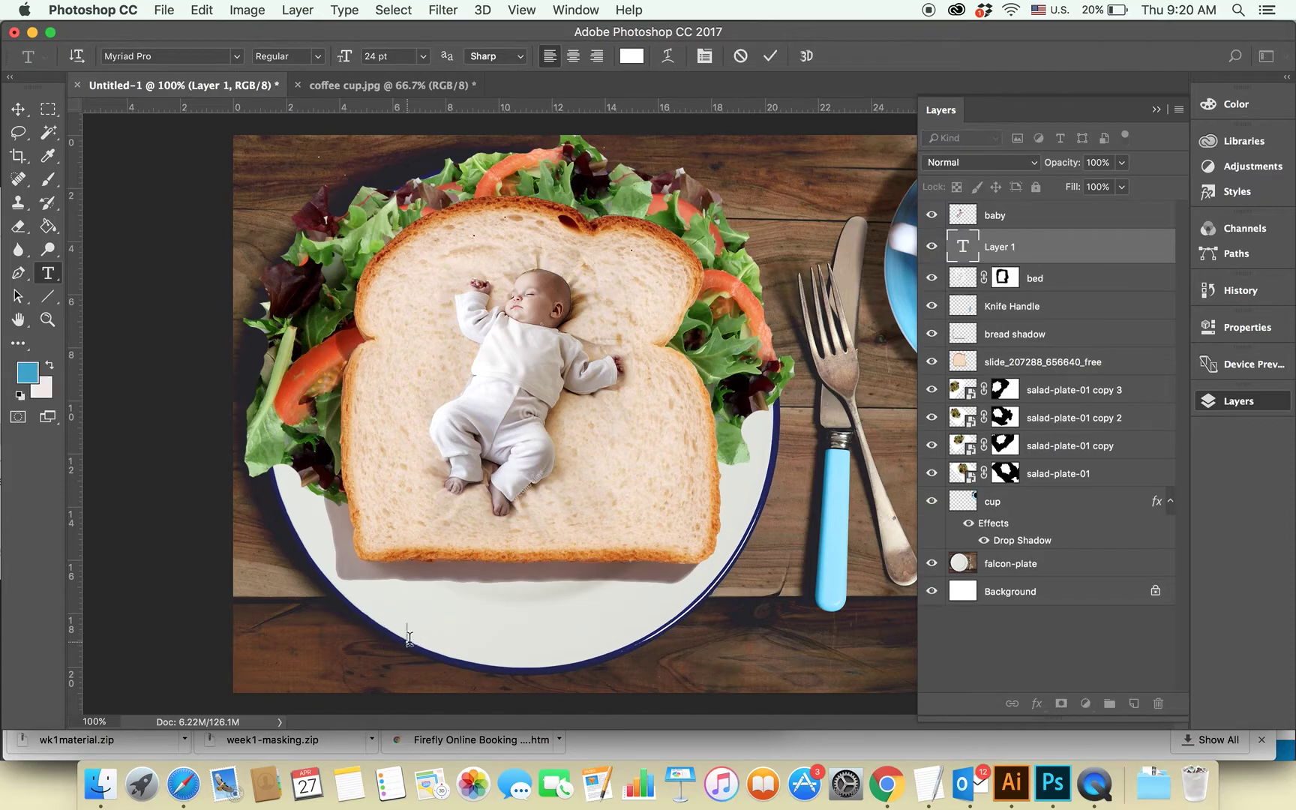
type("Sleepin g Beauty")
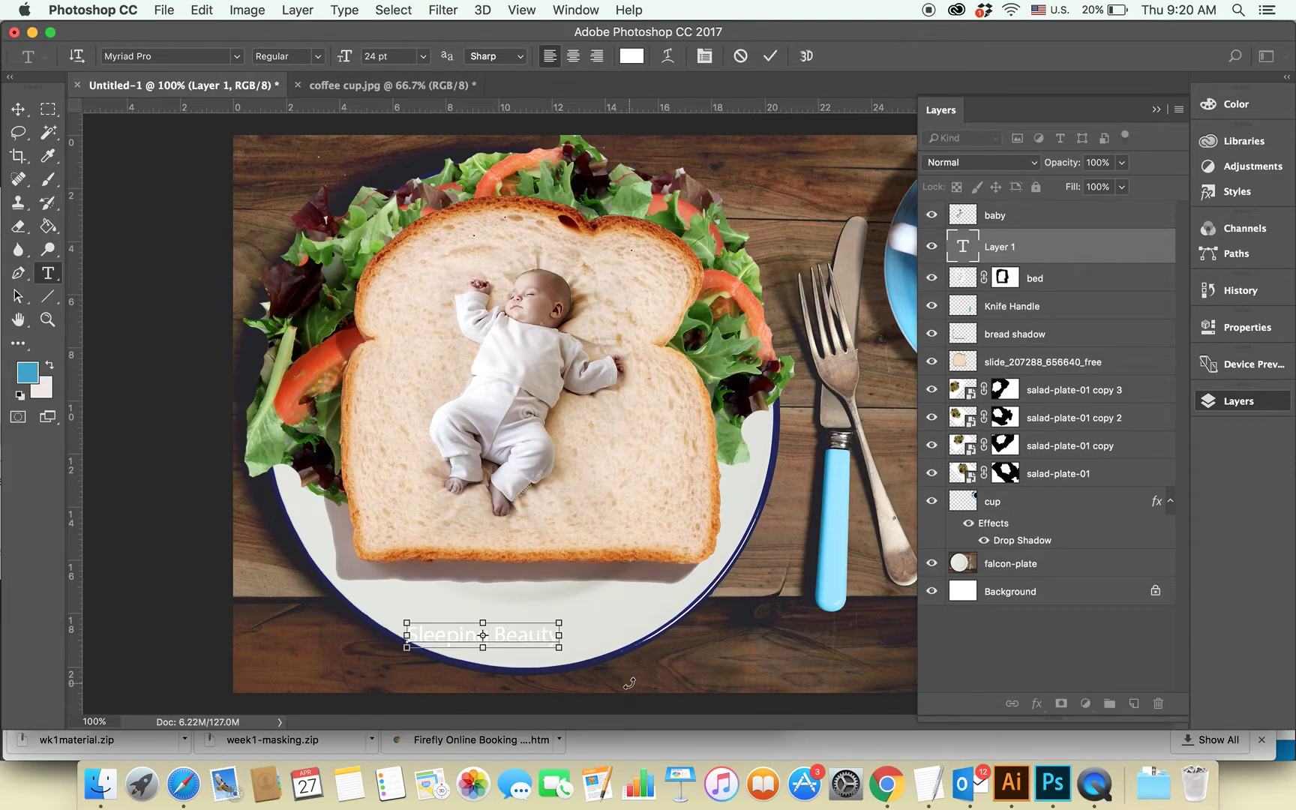
key("super+a")
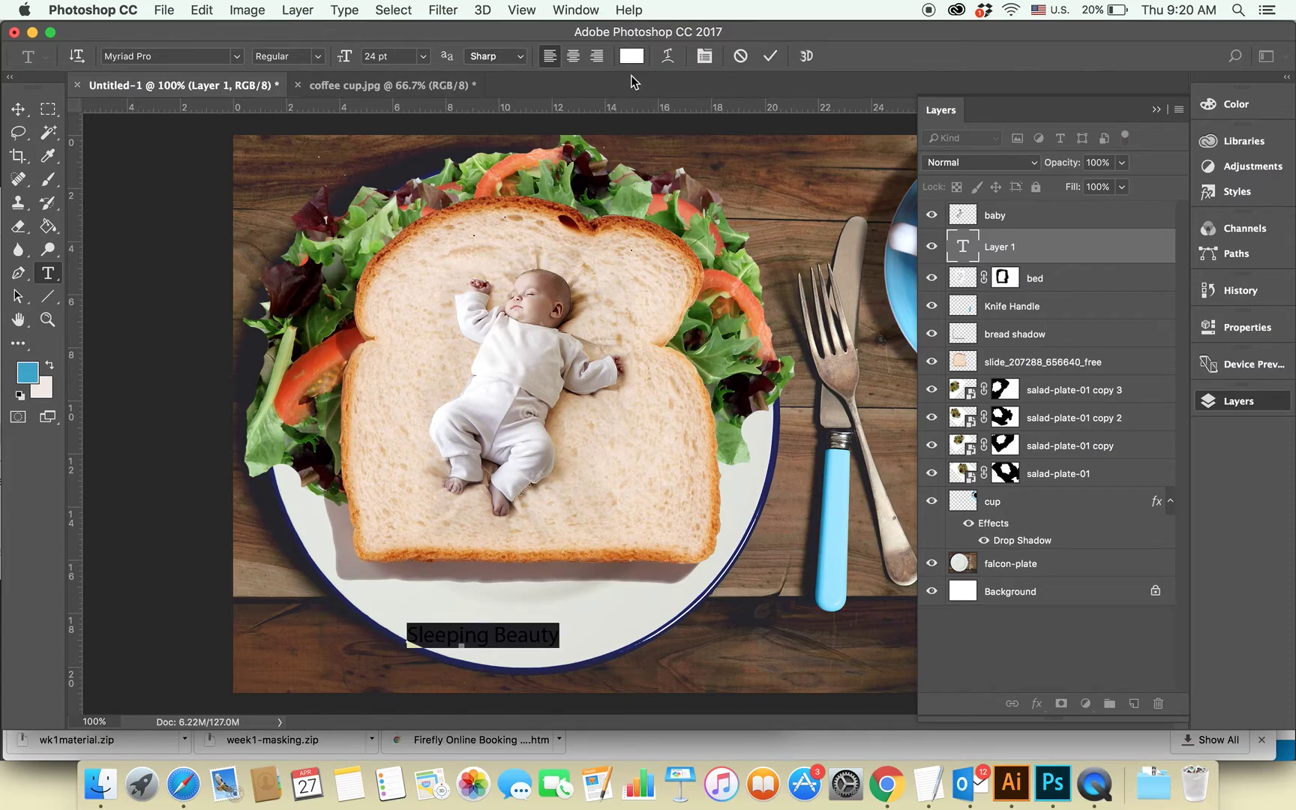
left_click(632, 56)
mouse_move(518, 264)
left_mouse_down()
mouse_move(545, 551)
mouse_move(518, 555)
left_mouse_up()
left_click(827, 220)
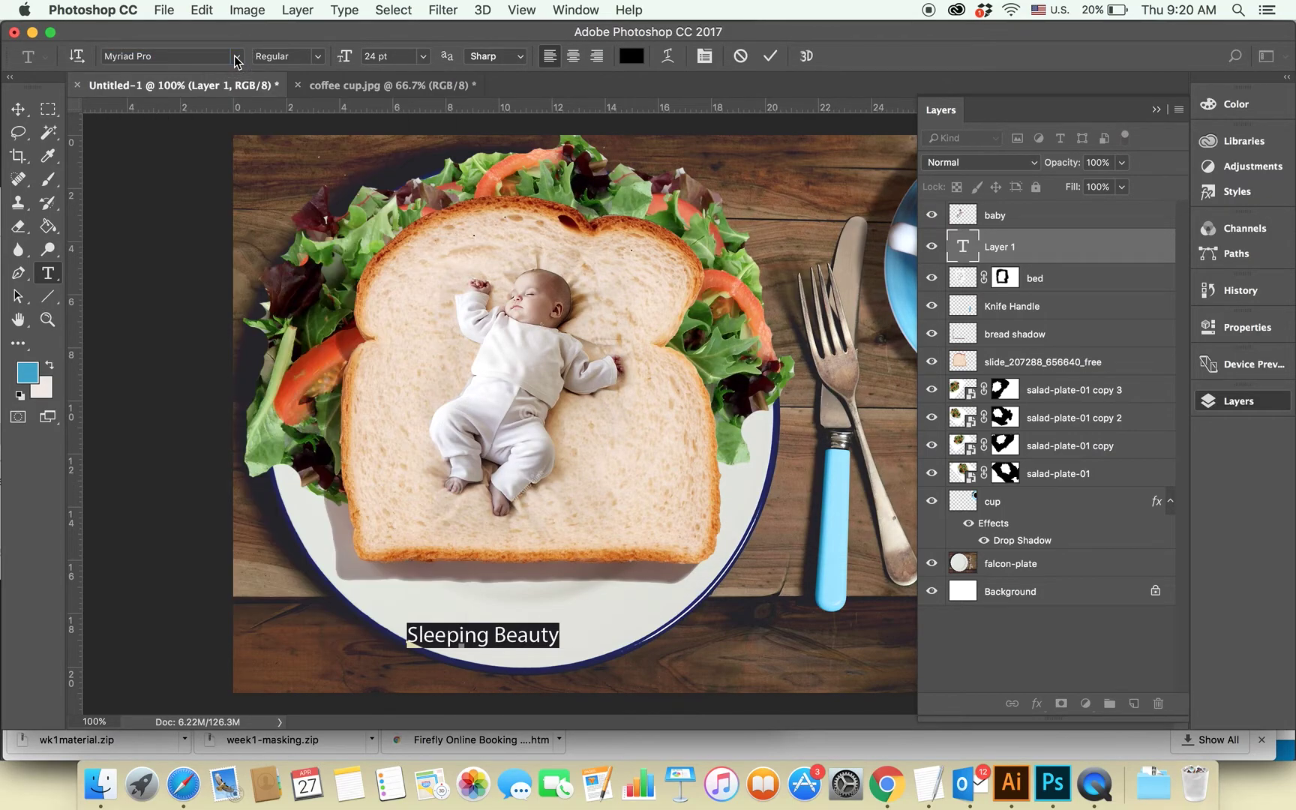
left_click(237, 57)
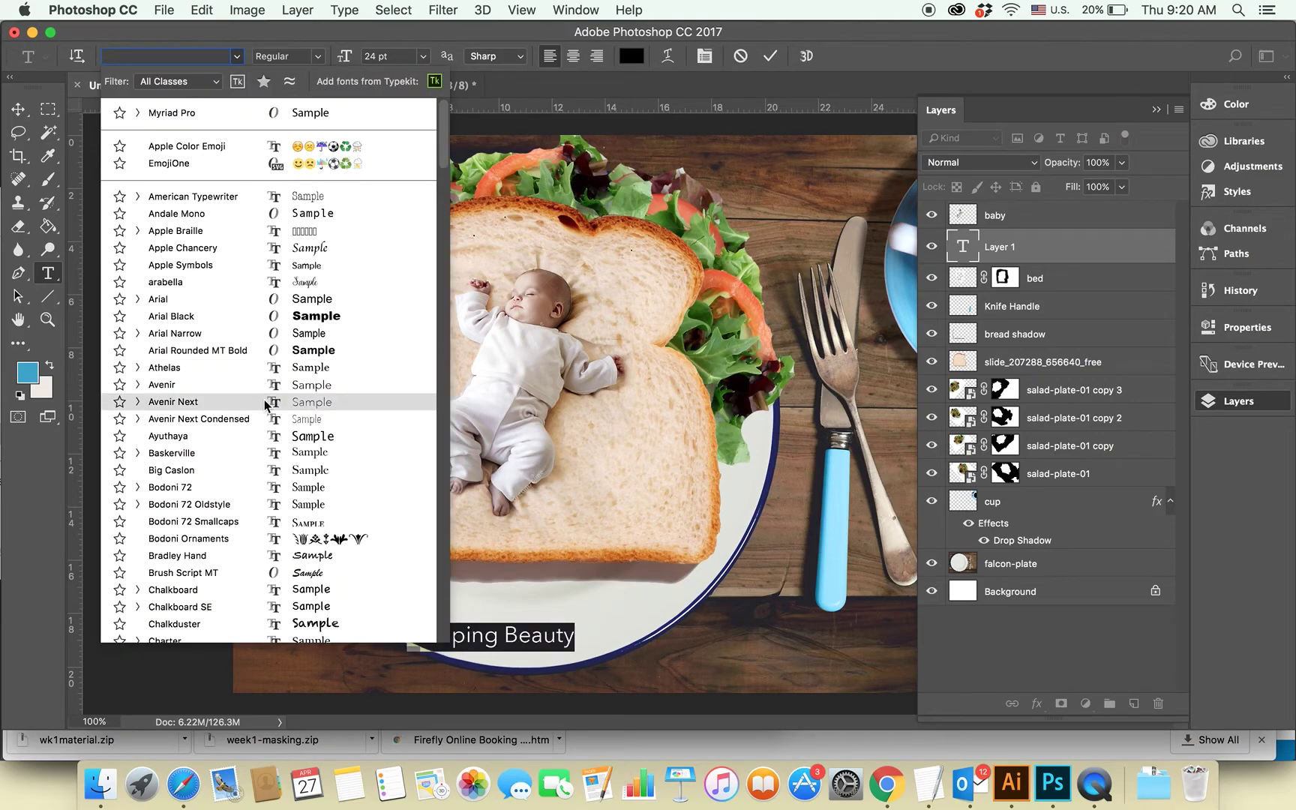
Step: Set the caption in the SignPainter script font
scroll(261, 425, "down", 3)
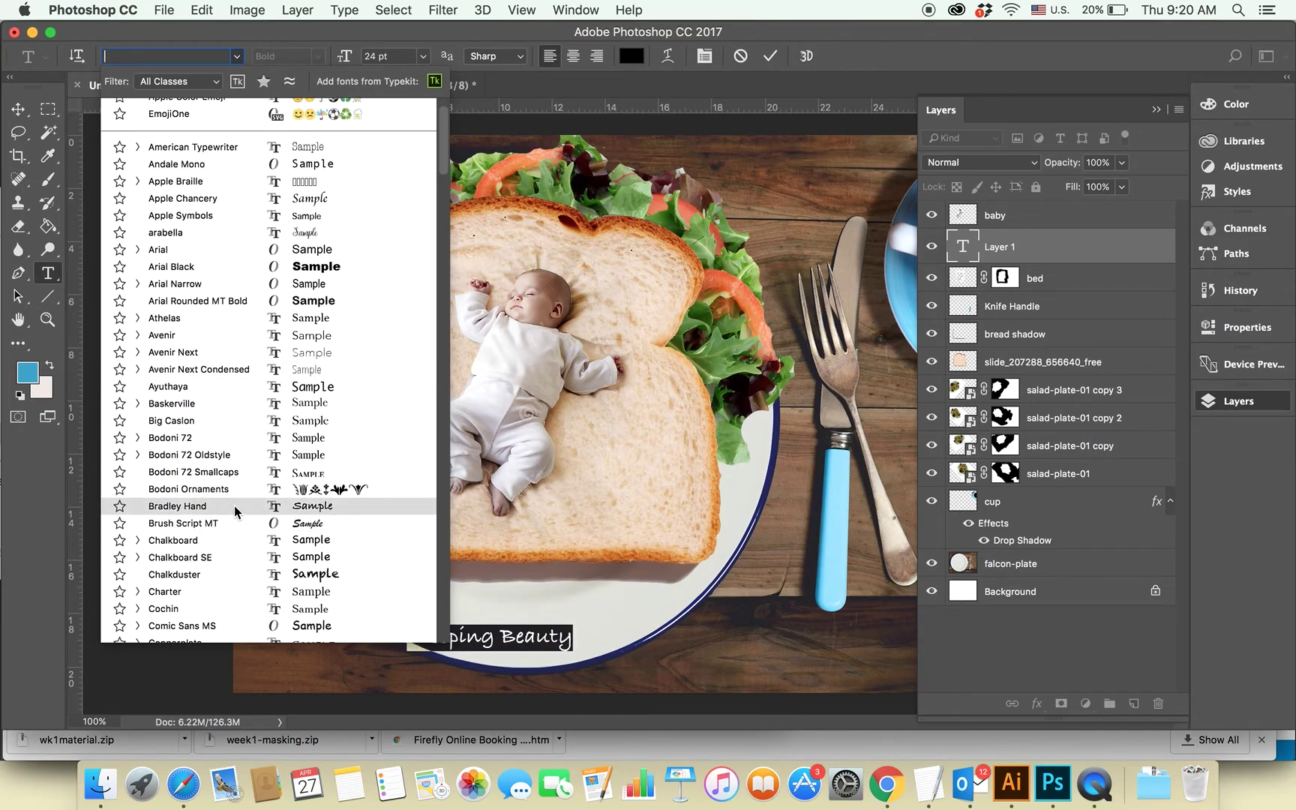
scroll(234, 506, "down", 5)
scroll(234, 506, "down", 1)
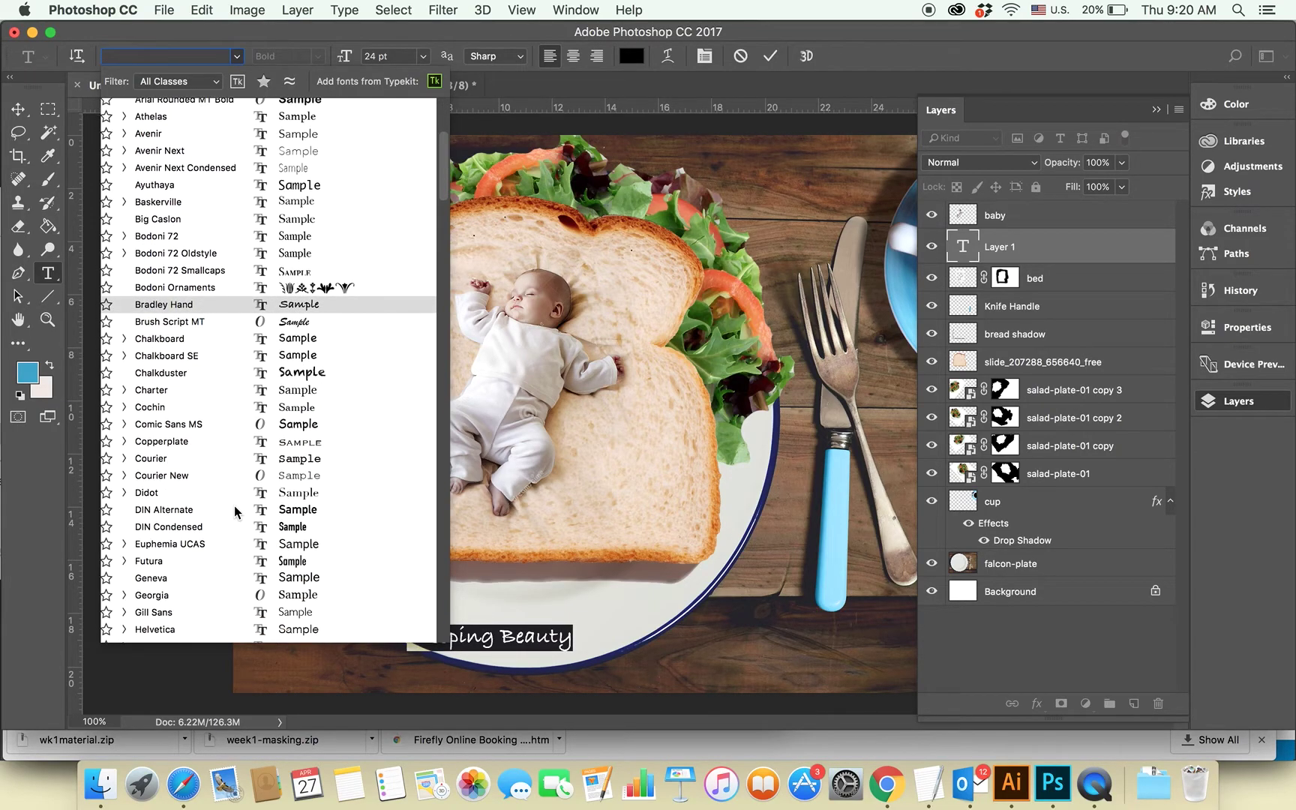
scroll(235, 512, "down", 5)
scroll(235, 512, "down", 5)
scroll(235, 512, "down", 5)
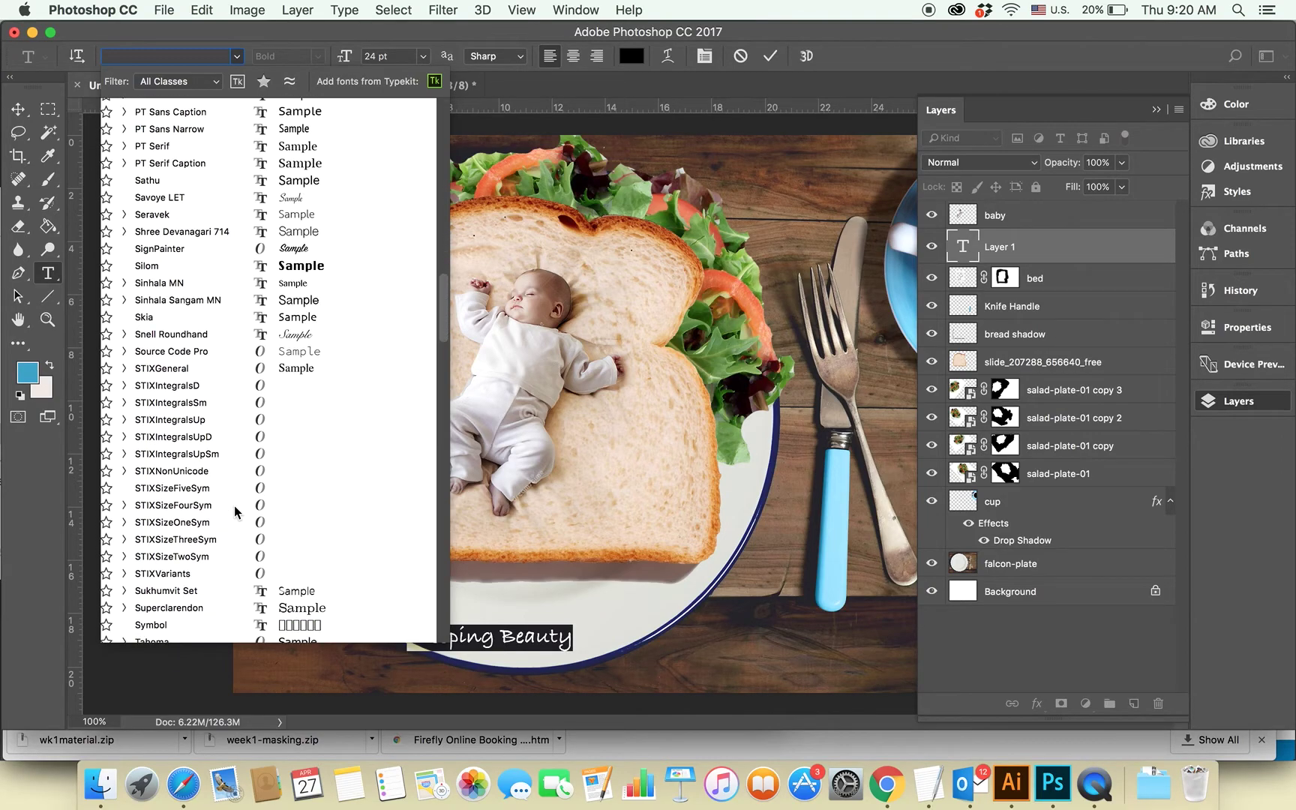
left_click(304, 249)
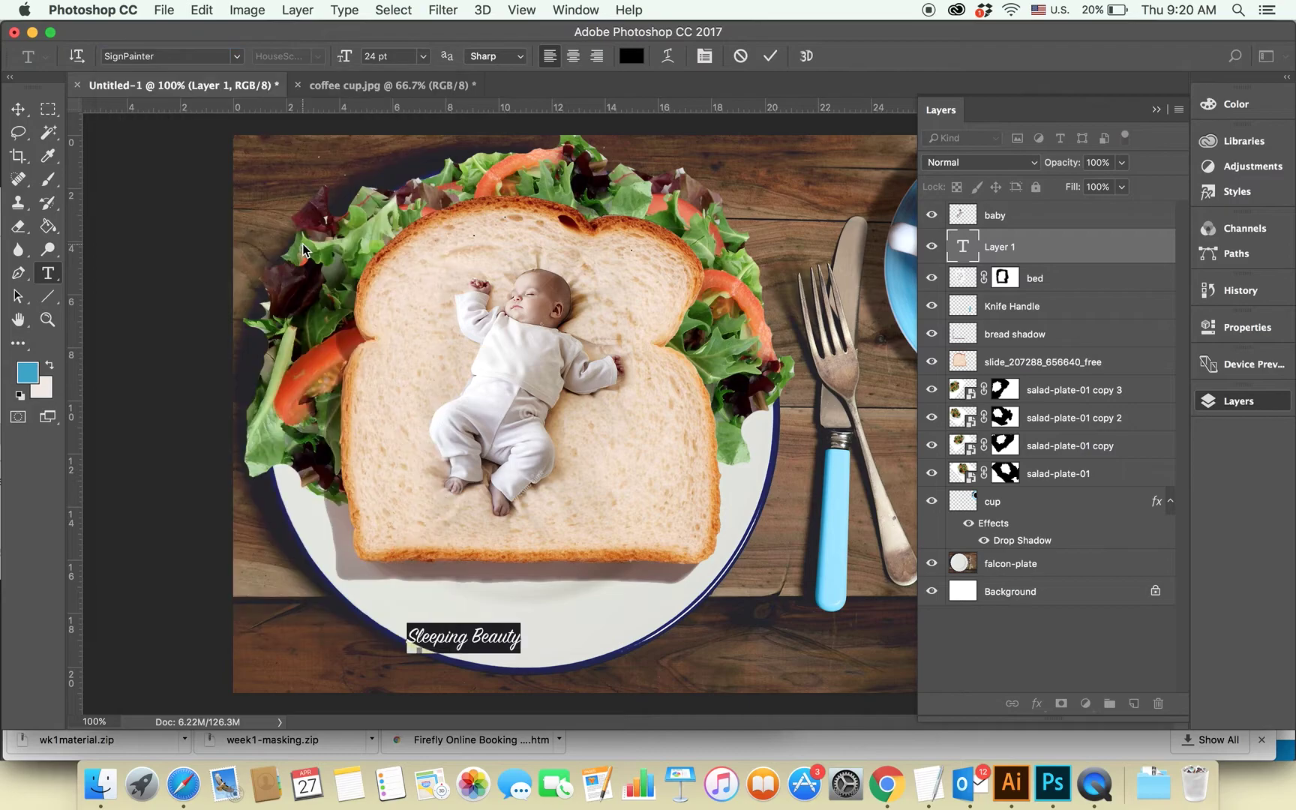
Step: Size the caption to 48 pt and move it up inside the plate's rim
left_click(423, 56)
left_click(407, 270)
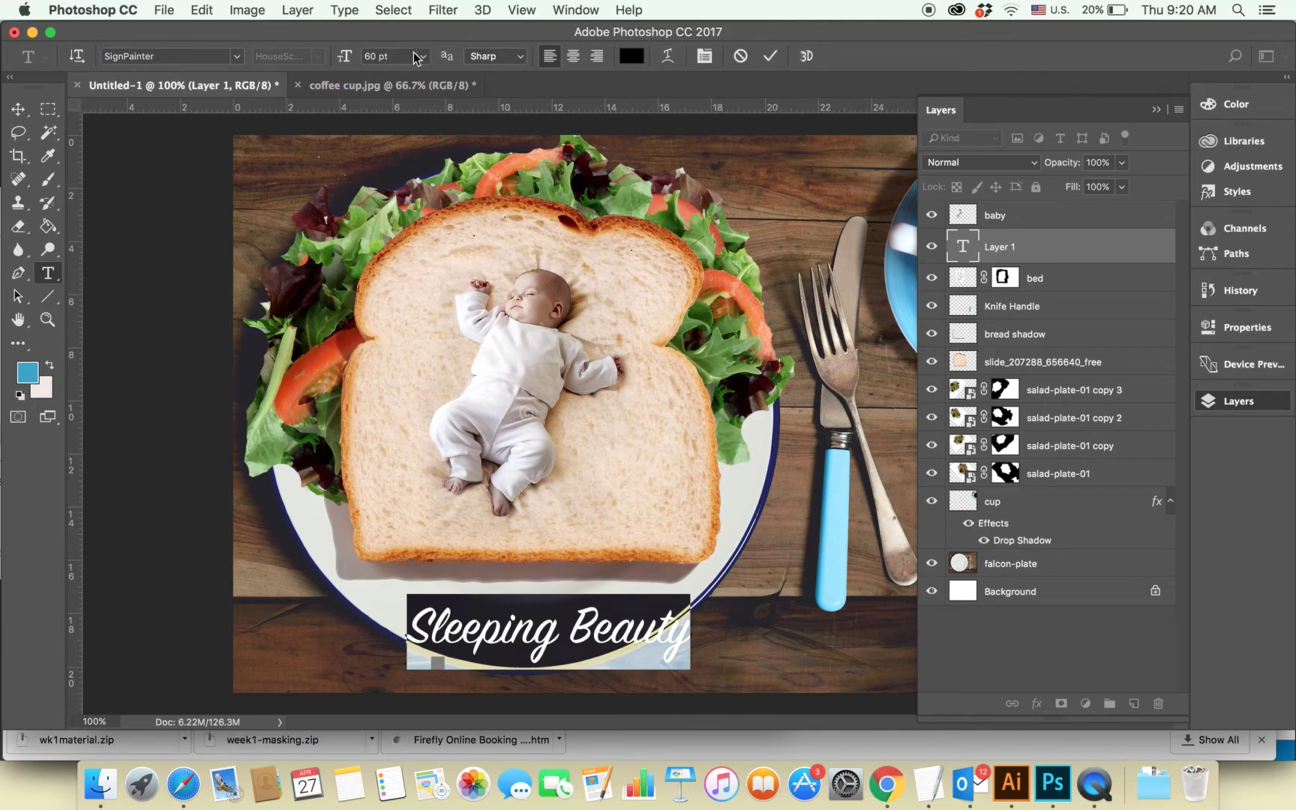
left_click(419, 56)
left_click(398, 257)
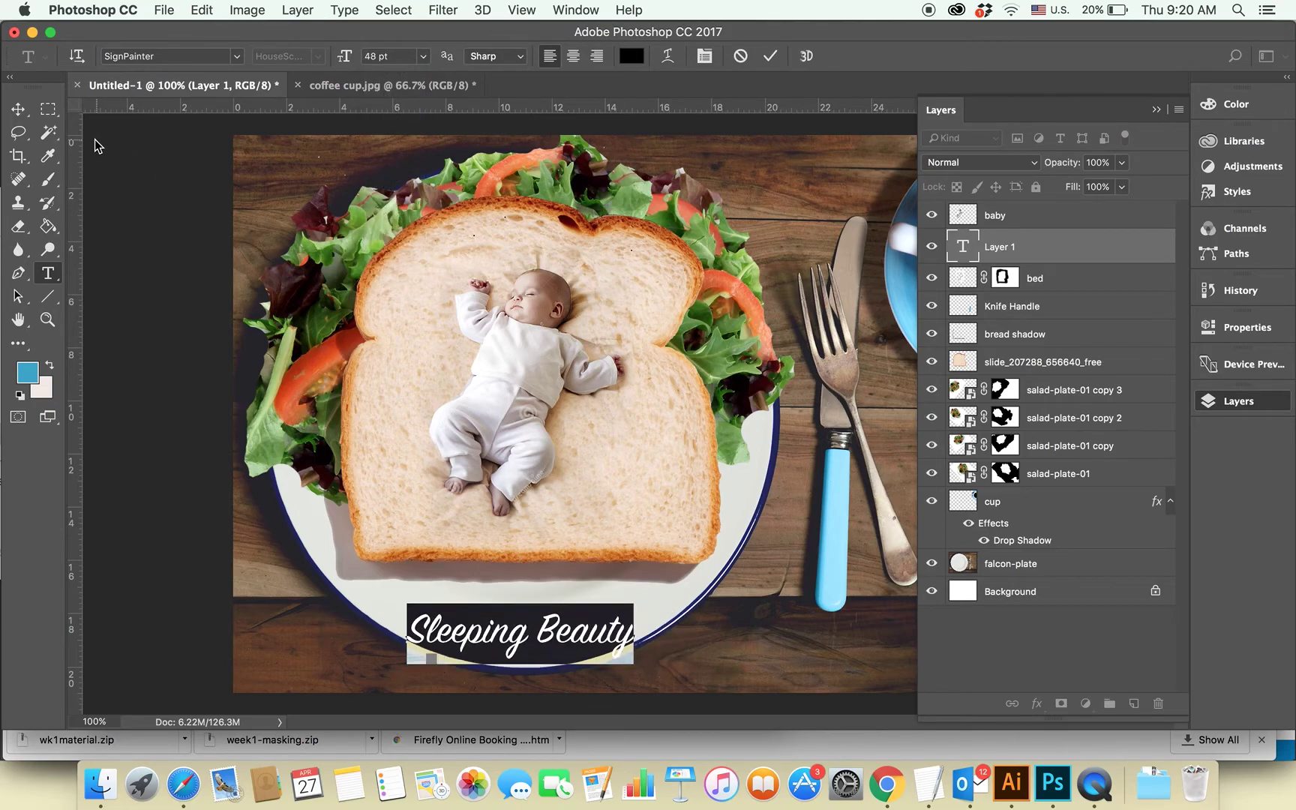
left_click(18, 109)
left_click_drag(549, 639, 554, 612)
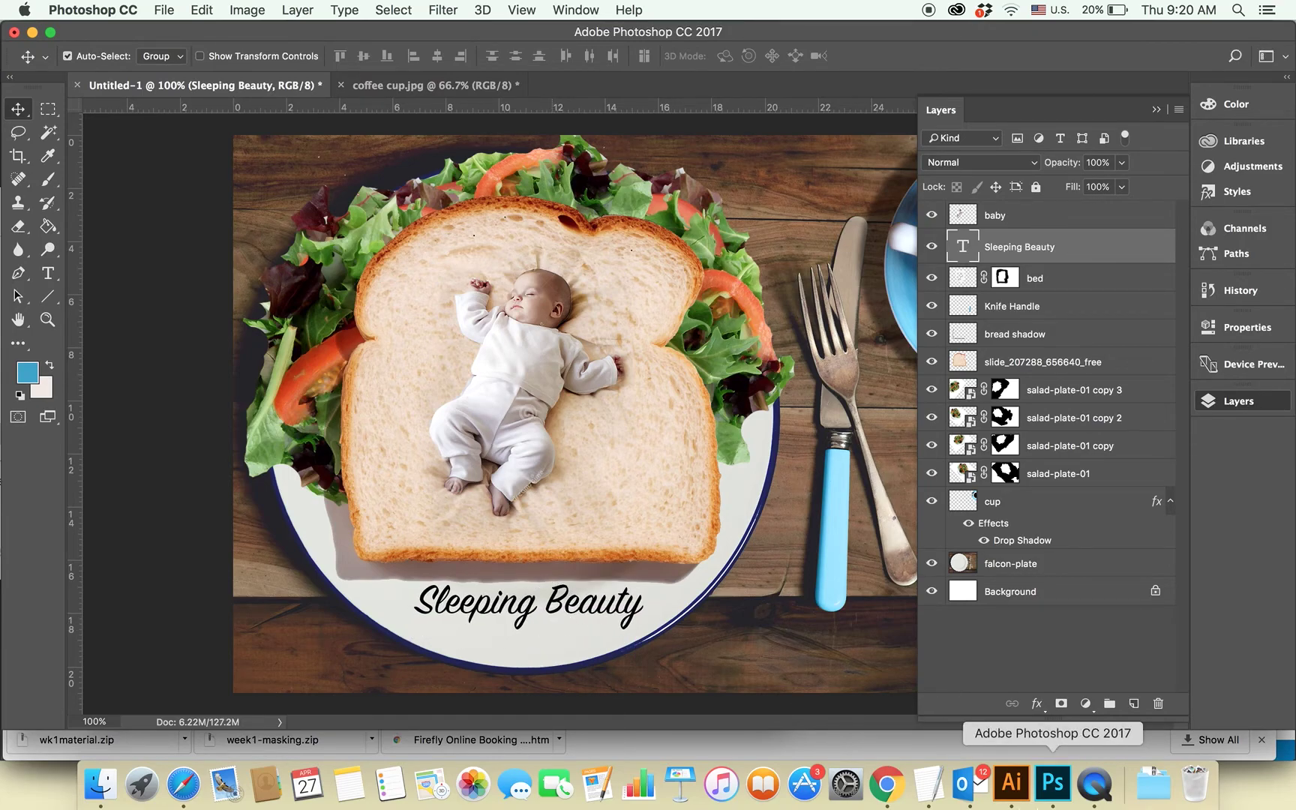
key("super+minus")
key("super+minus")
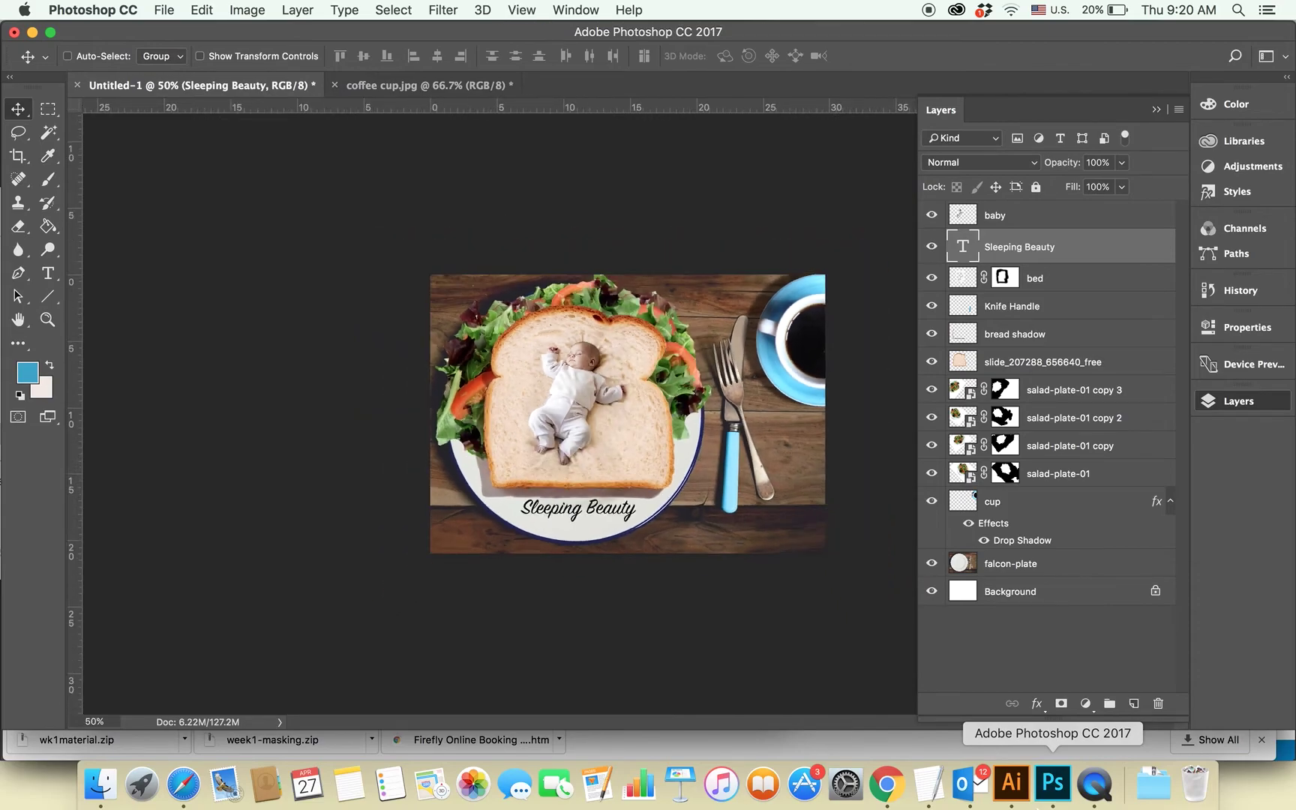
key("super+0")
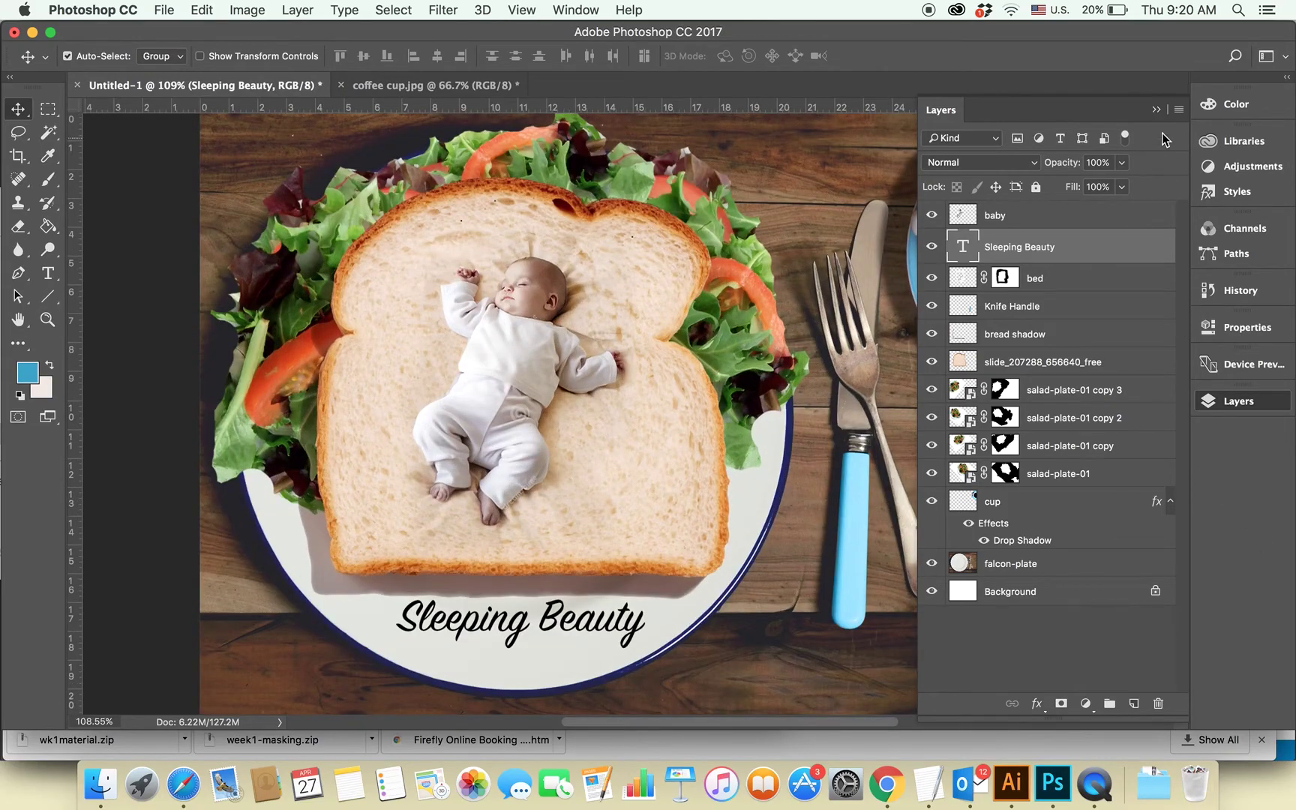
left_click(1159, 110)
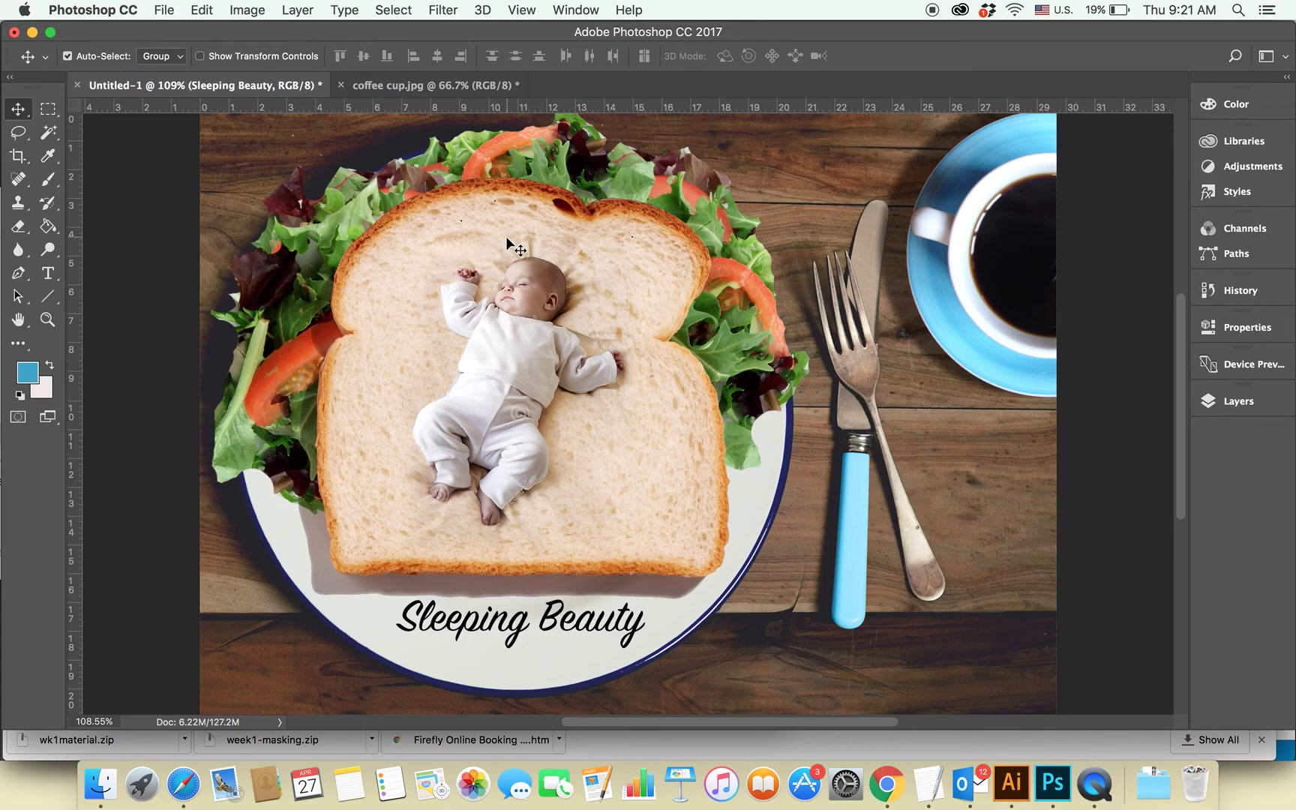
left_click(1228, 399)
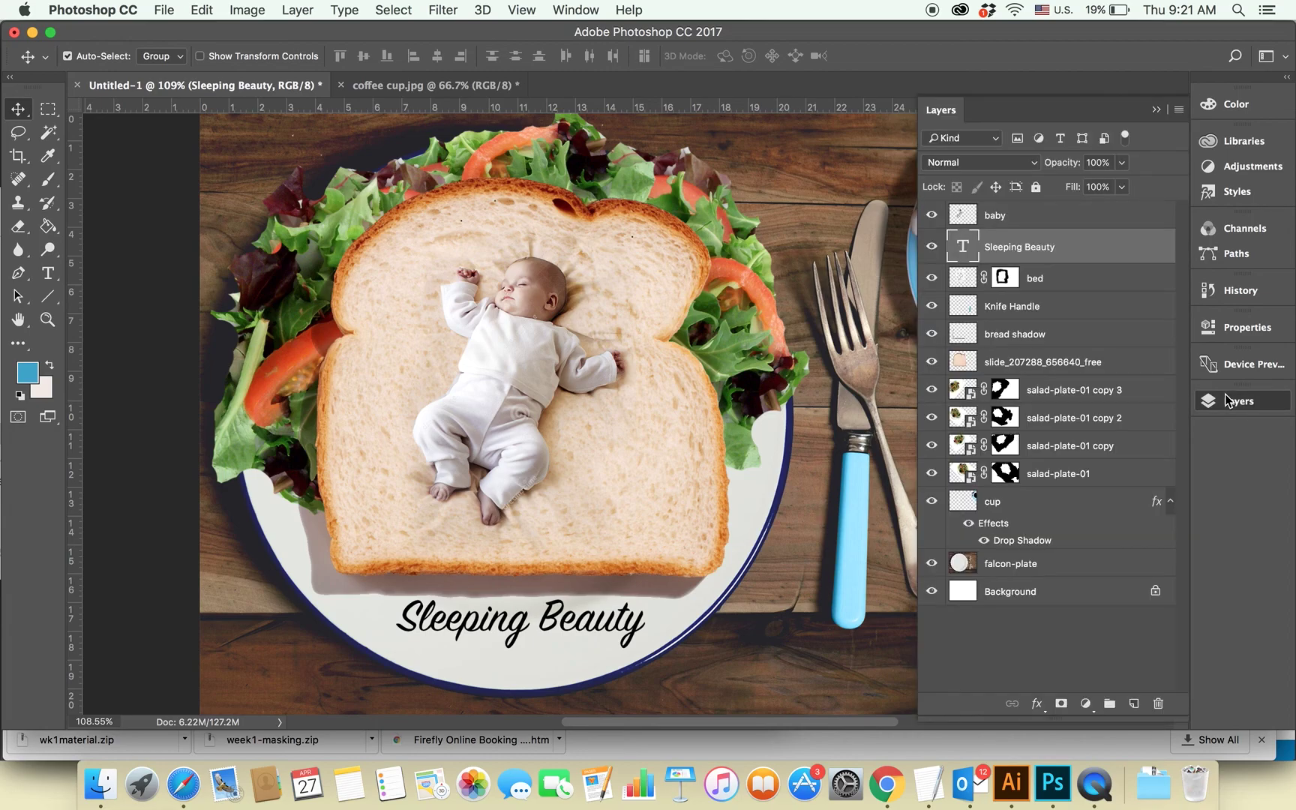